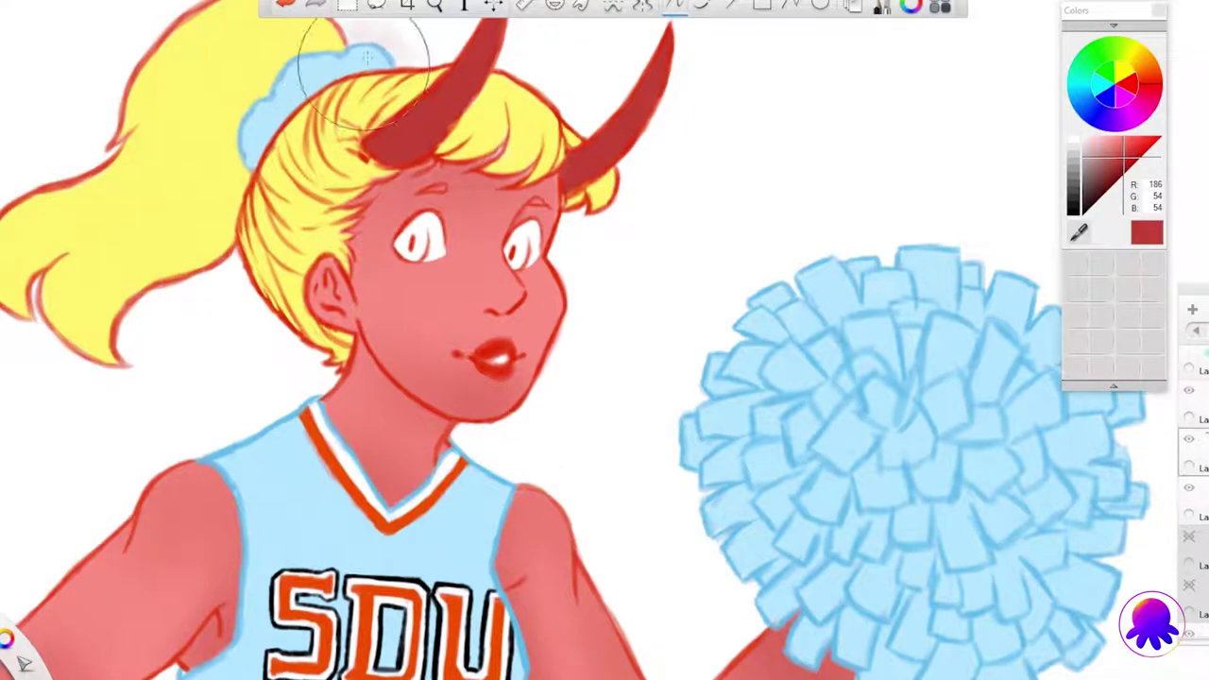
# Step: Shade the armpits, inner upper arms and elbows with a soft purple (RGB 96, 37, 176)
pyautogui.scroll(-3, 404, 425)
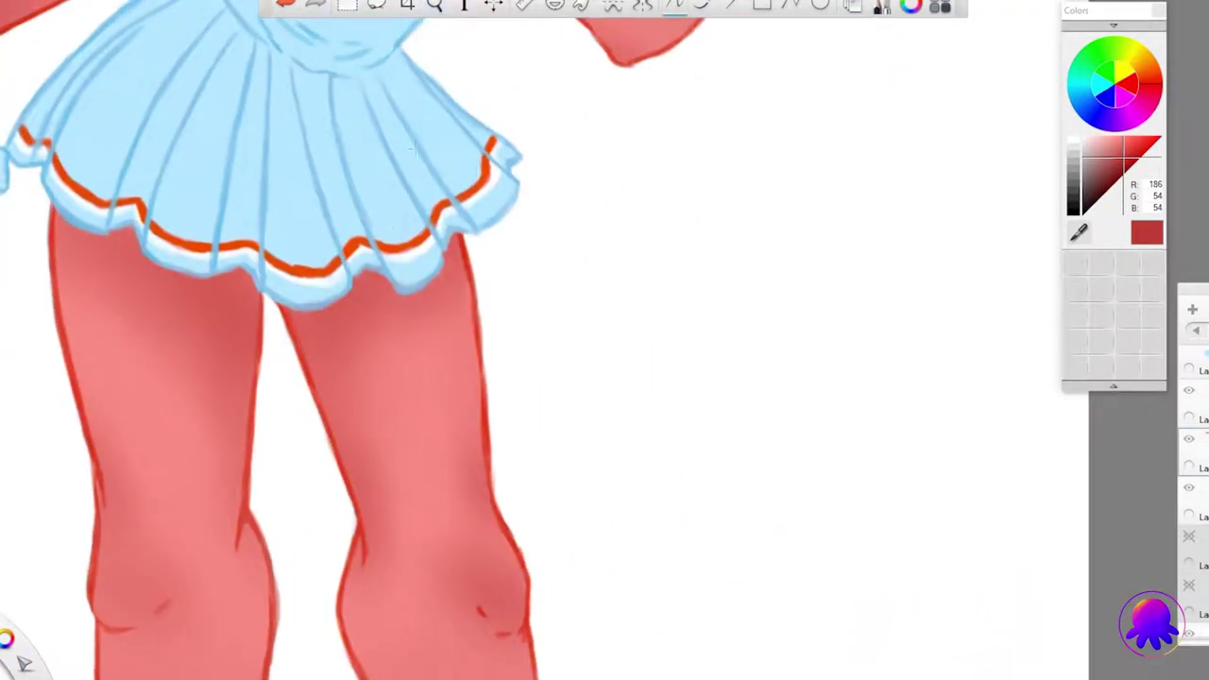
pyautogui.scroll(-5, 350, 445)
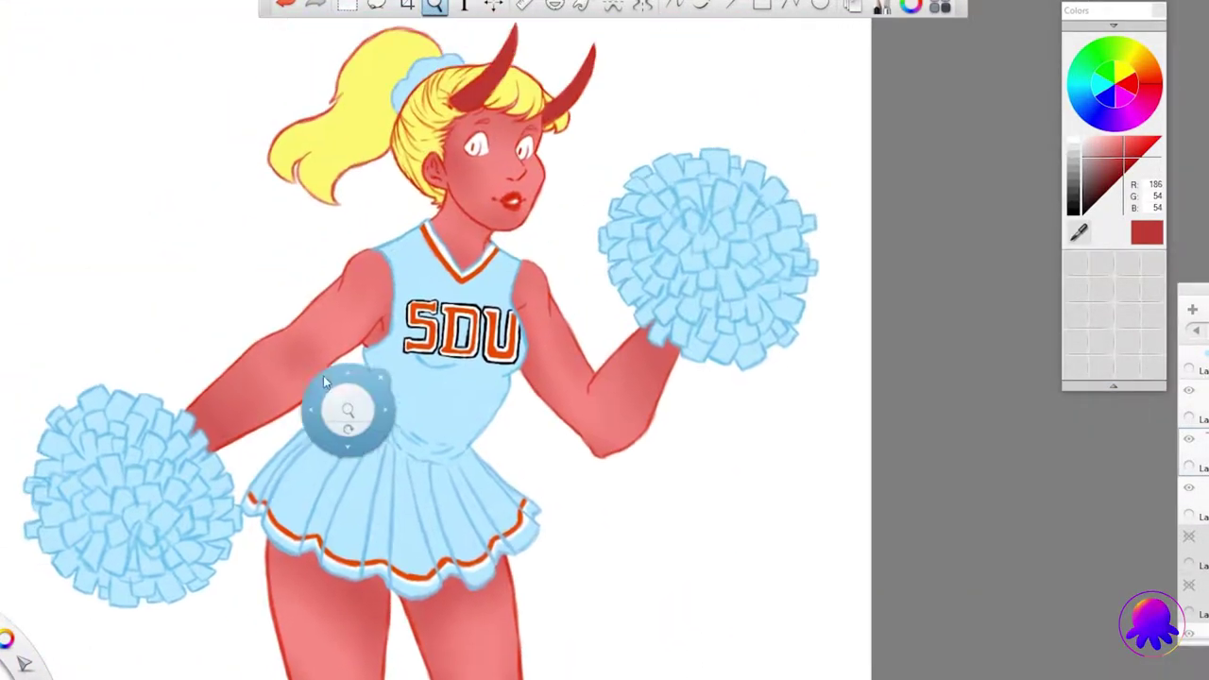
pyautogui.scroll(3, 351, 445)
pyautogui.click(1118, 124)
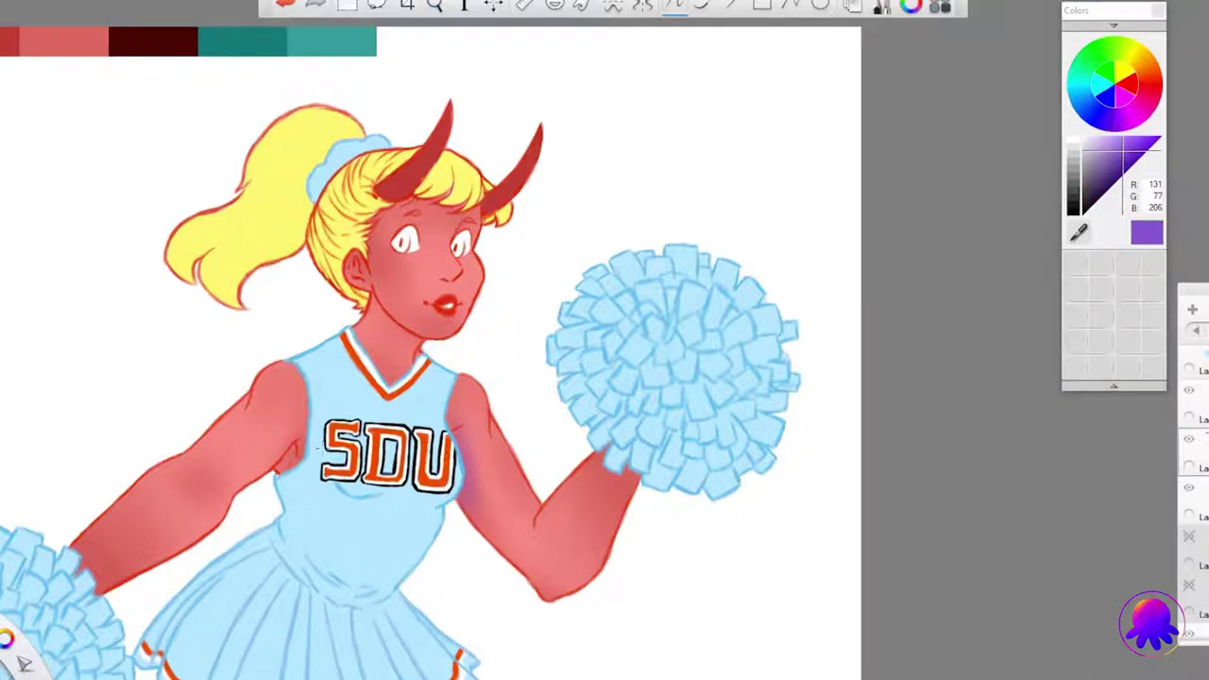
pyautogui.click(1119, 164)
pyautogui.scroll(2, 346, 46)
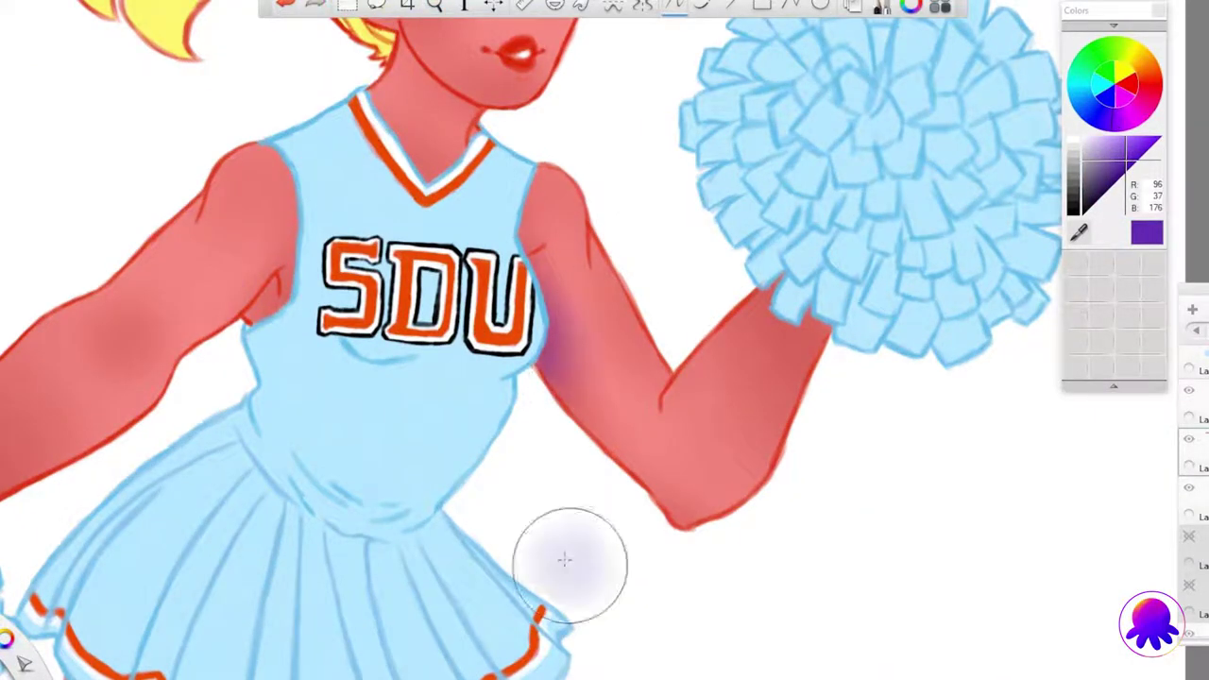
pyautogui.moveTo(680, 506); pyautogui.dragTo(724, 535)
pyautogui.moveTo(274, 302); pyautogui.dragTo(283, 189)
pyautogui.moveTo(285, 241); pyautogui.dragTo(283, 156)
pyautogui.moveTo(141, 422); pyautogui.dragTo(387, 224)
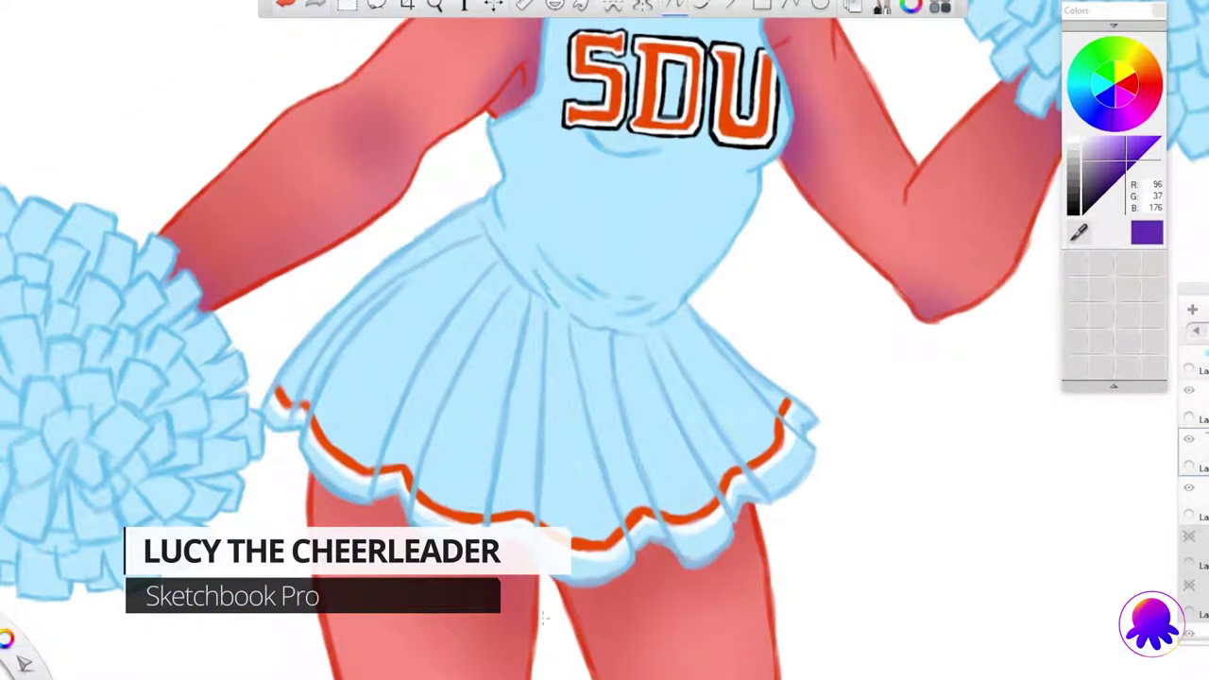
# Step: Add soft purple shadows to the legs beneath the skirt hem, on the knees and above the socks
pyautogui.scroll(-5, 684, 507)
pyautogui.scroll(5, 453, 378)
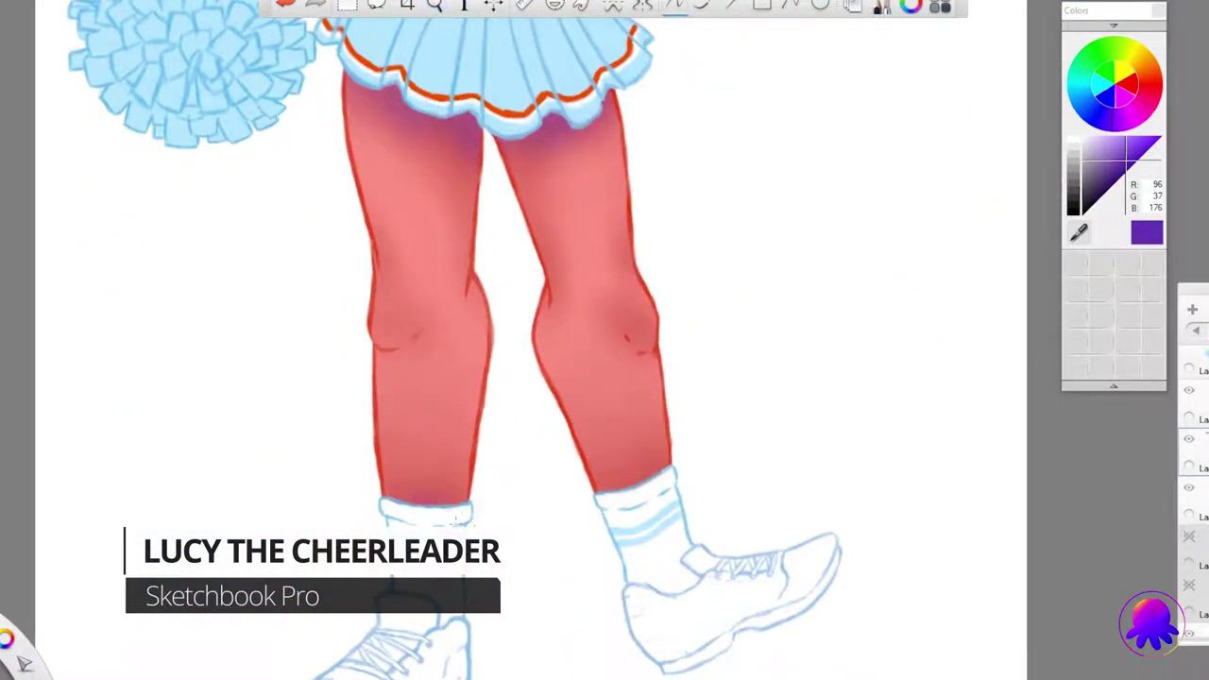
pyautogui.moveTo(667, 357)
pyautogui.mouseDown()
pyautogui.moveTo(356, 513)
pyautogui.moveTo(418, 108)
pyautogui.moveTo(2, 202)
pyautogui.moveTo(57, 142)
pyautogui.mouseUp()
pyautogui.moveTo(434, 553)
pyautogui.mouseDown()
pyautogui.moveTo(410, 590)
pyautogui.moveTo(453, 459)
pyautogui.moveTo(477, 436)
pyautogui.mouseUp()
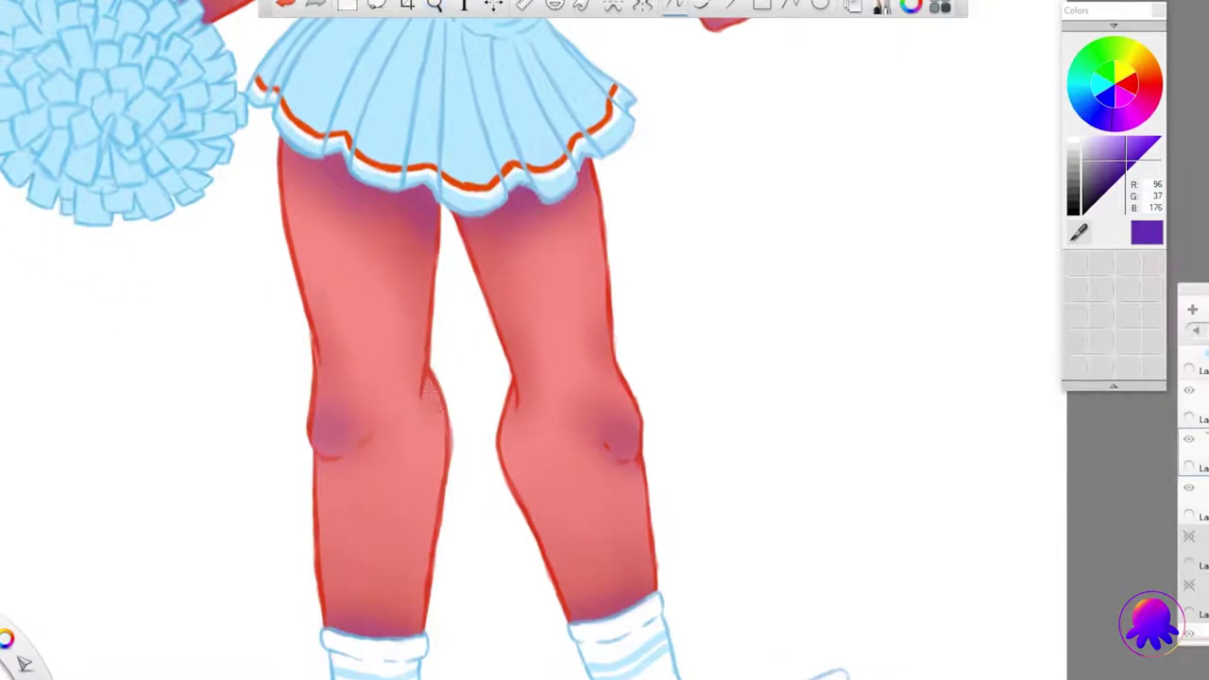
pyautogui.moveTo(510, 156); pyautogui.dragTo(863, 207)
# Step: Airbrush an orange-red blush (RGB 255, 64, 37) onto both of the cheerleader's cheeks
pyautogui.keyDown('alt'); pyautogui.click(479, 80); pyautogui.keyUp('alt')
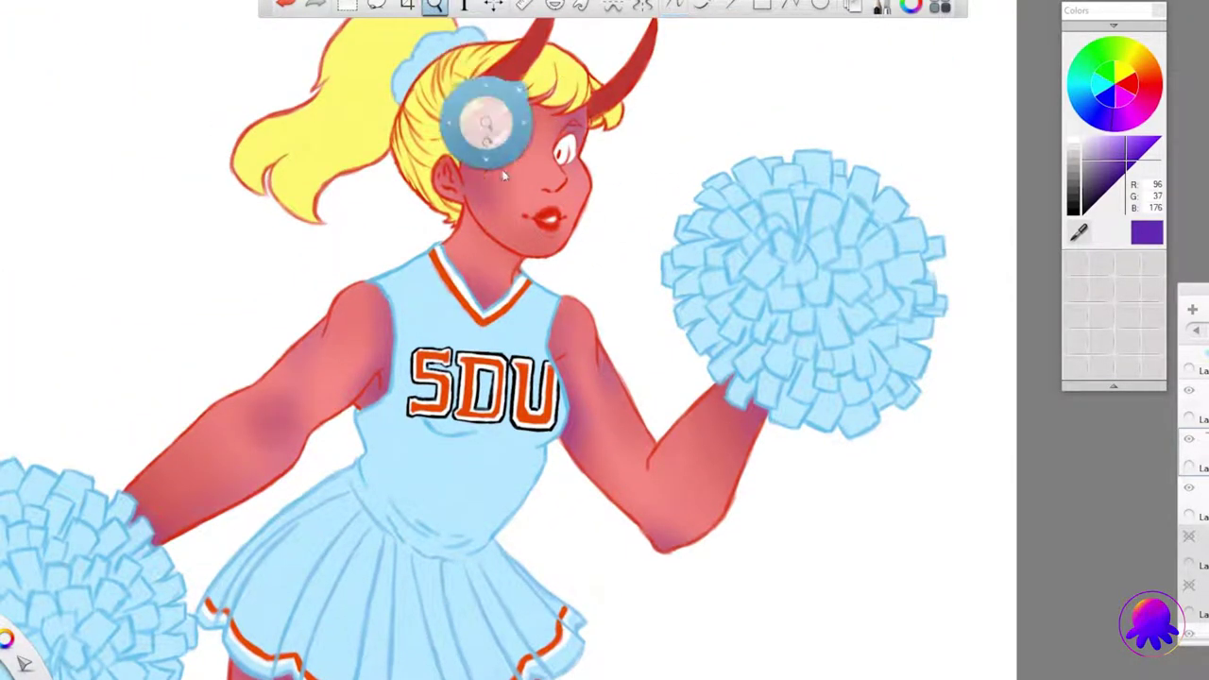
pyautogui.scroll(3, 593, 319)
pyautogui.moveTo(392, 395); pyautogui.dragTo(416, 402)
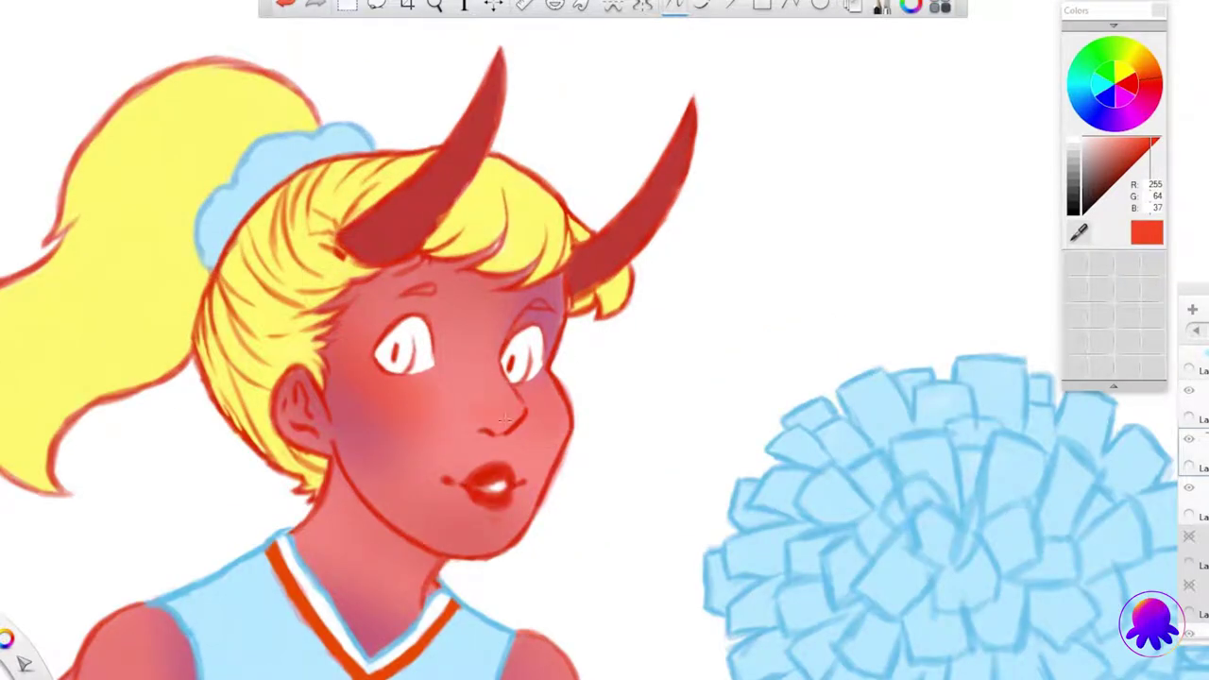
pyautogui.moveTo(522, 422); pyautogui.dragTo(553, 437)
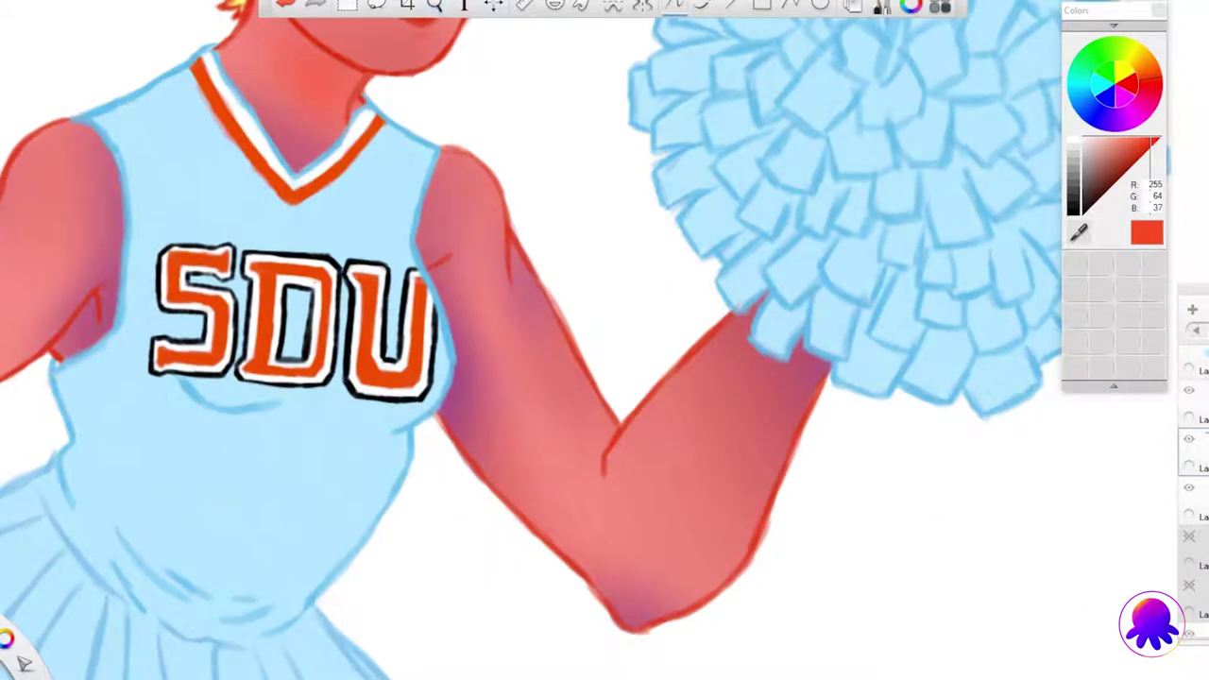
# Step: Brush the same orange-red over the centres of both upper arms and forearms
pyautogui.moveTo(576, 321); pyautogui.dragTo(510, 491)
pyautogui.moveTo(514, 76); pyautogui.dragTo(477, 208)
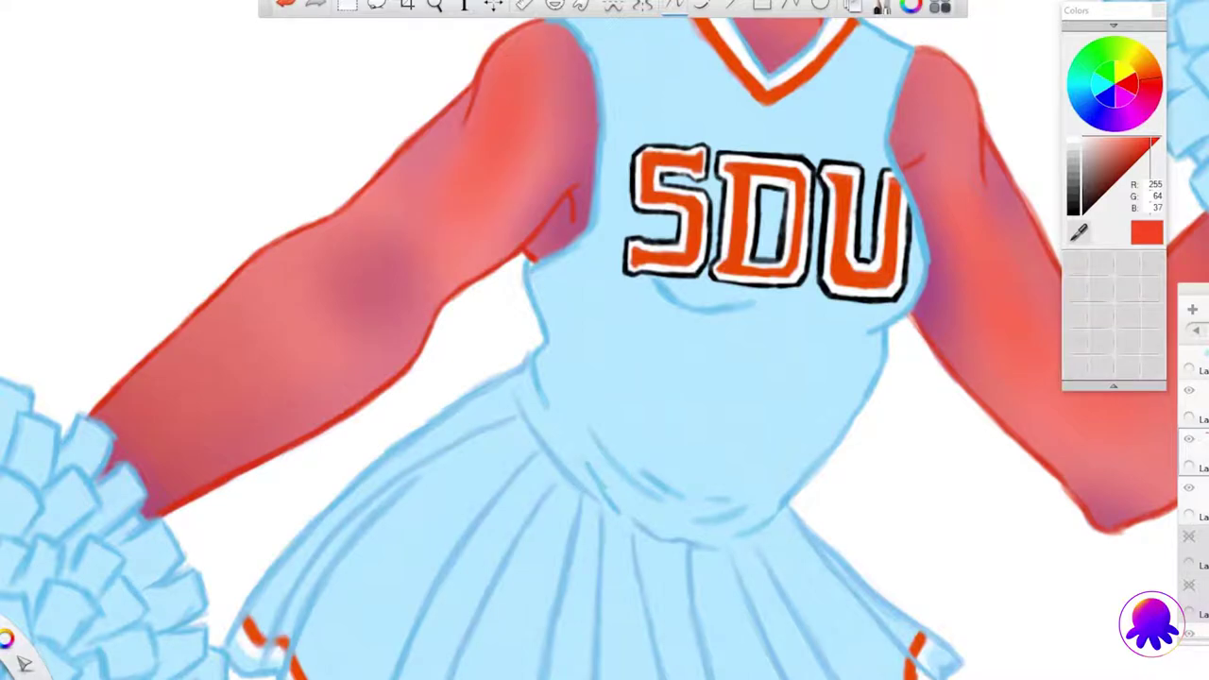
pyautogui.moveTo(304, 326); pyautogui.dragTo(285, 308)
# Step: Brush orange-red warmth down the middle of both thighs and shins
pyautogui.scroll(-5, 604, 340)
pyautogui.moveTo(416, 330); pyautogui.dragTo(429, 397)
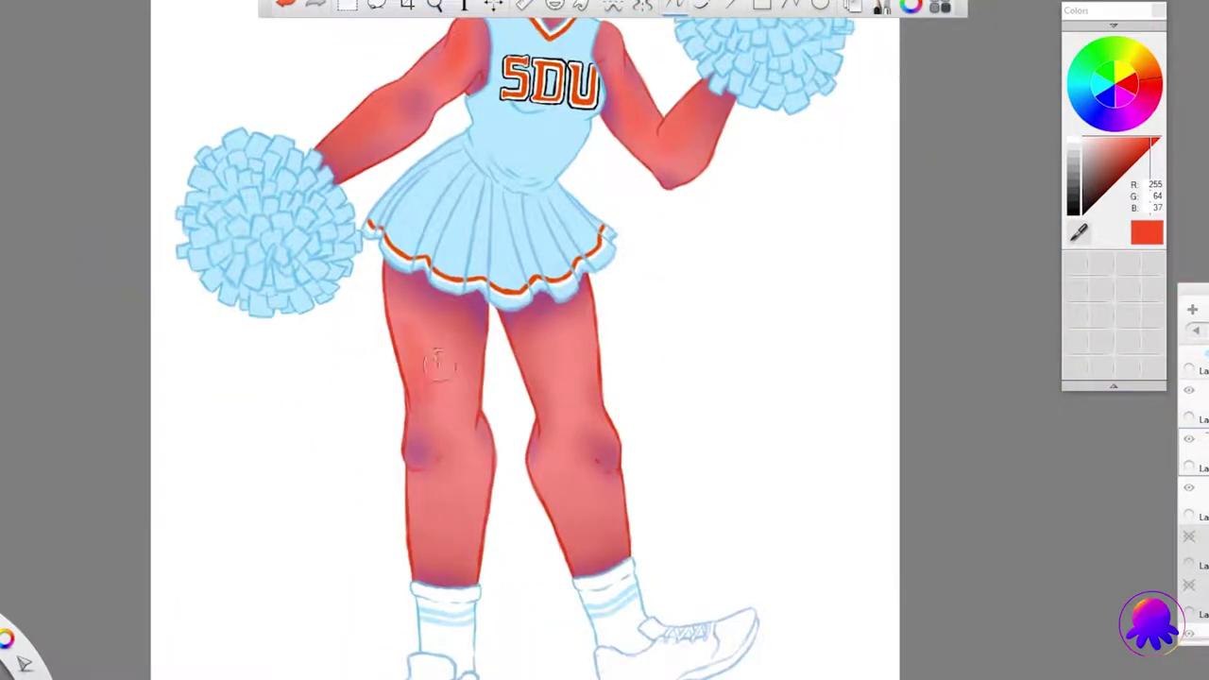
pyautogui.moveTo(434, 345); pyautogui.dragTo(443, 410)
pyautogui.moveTo(425, 482); pyautogui.dragTo(459, 537)
pyautogui.moveTo(566, 330); pyautogui.dragTo(565, 408)
pyautogui.moveTo(572, 478); pyautogui.dragTo(597, 516)
# Step: Shade the neck beneath the jaw with a dark red (RGB 151, 43, 42)
pyautogui.keyDown('alt'); pyautogui.click(464, 283); pyautogui.keyUp('alt')
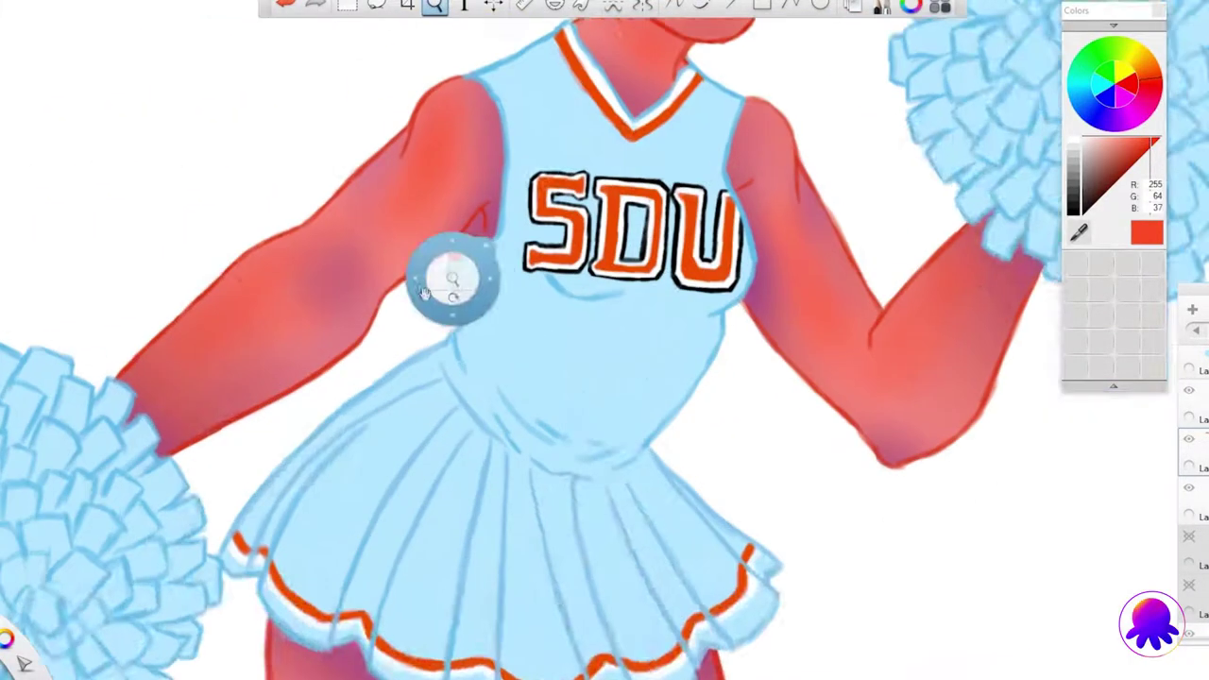
pyautogui.scroll(-5, 605, 340)
pyautogui.scroll(8, 605, 340)
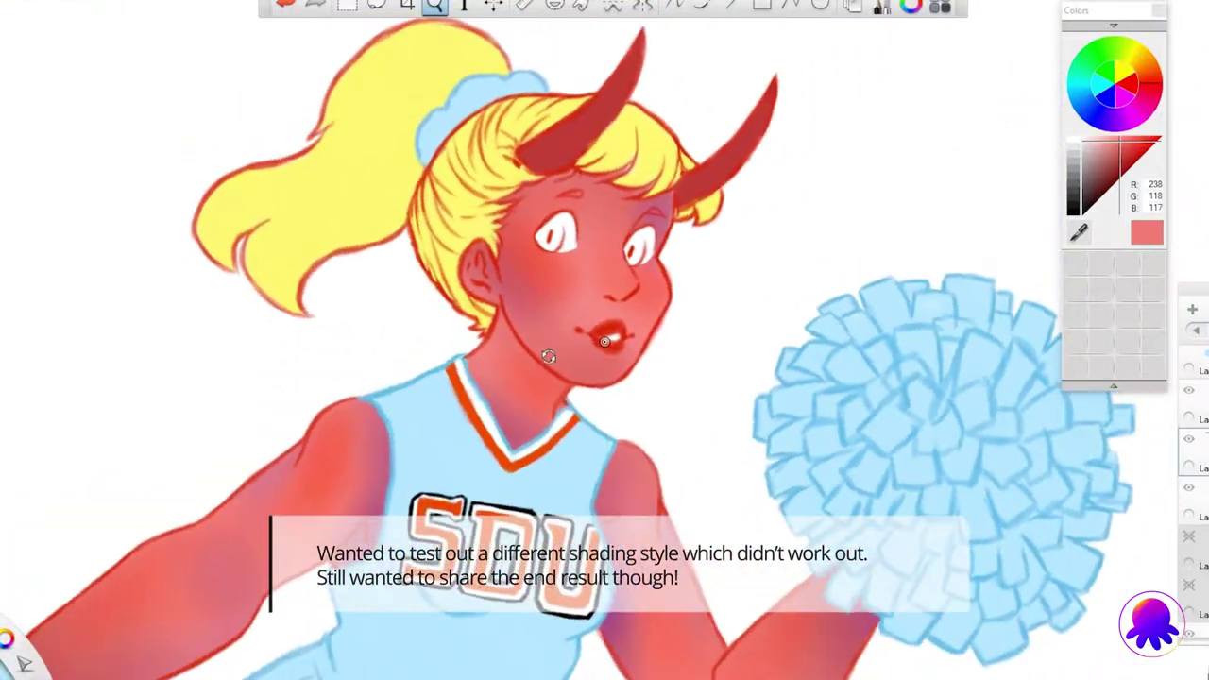
pyautogui.click(1119, 172)
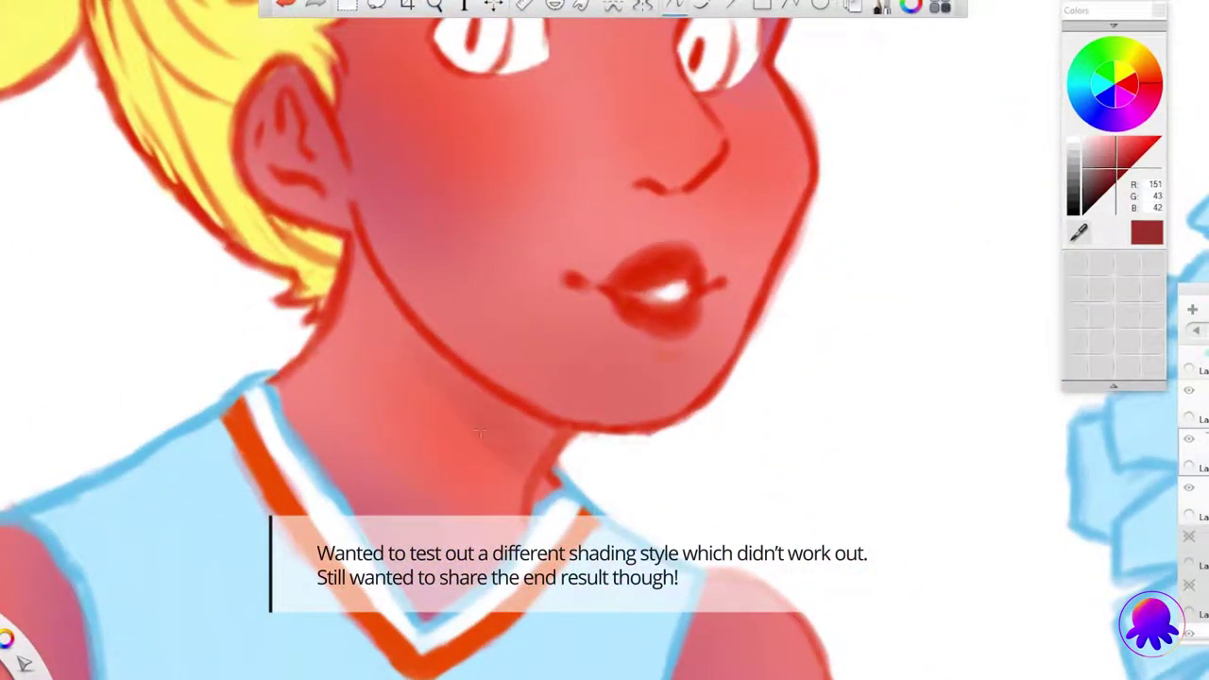
pyautogui.click(456, 208)
pyautogui.scroll(-2, 489, 211)
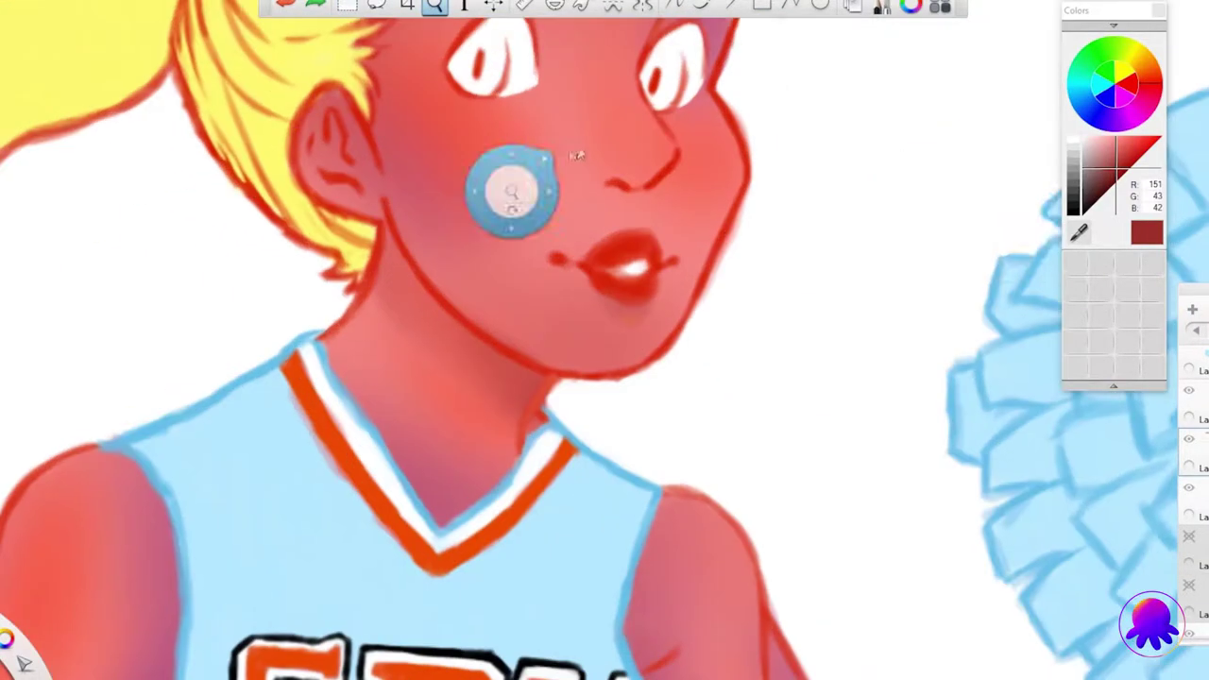
# Step: Sample a muted pink (RGB 197, 95, 129) from the skin and blend shading along the left upper arm and forearm
pyautogui.keyDown('alt'); pyautogui.click(400, 342); pyautogui.keyUp('alt')
pyautogui.scroll(-3, 395, 175)
pyautogui.scroll(5, 340, 270)
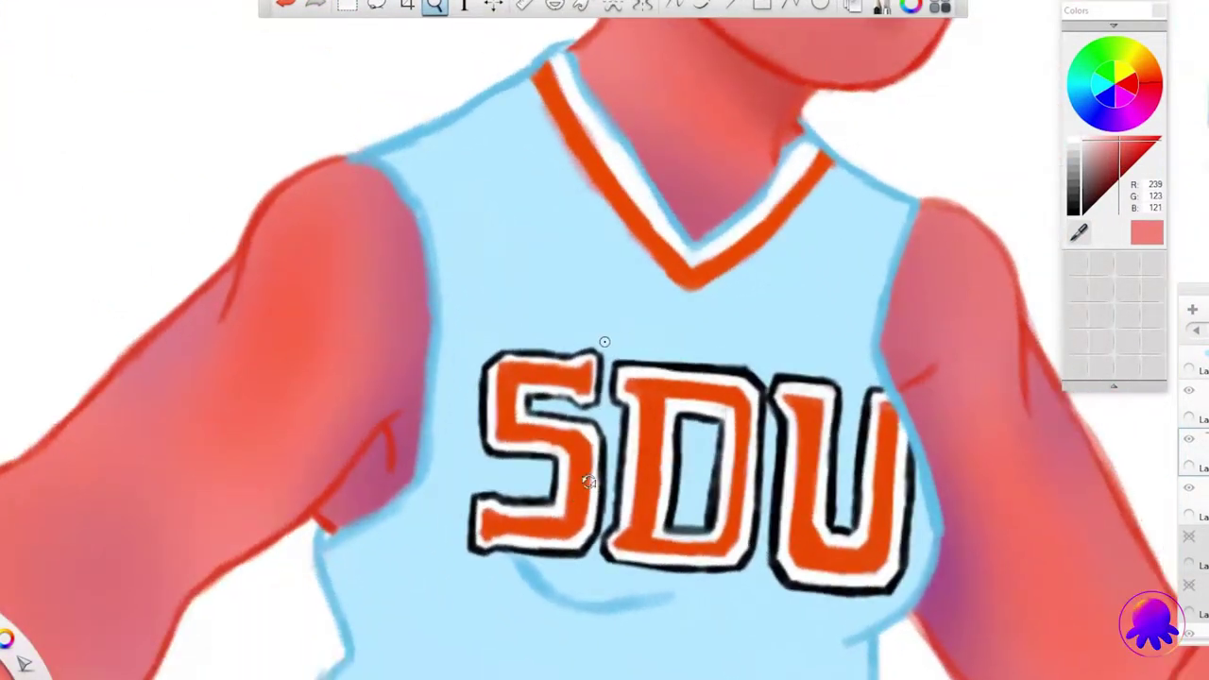
pyautogui.moveTo(587, 482); pyautogui.dragTo(662, 479)
pyautogui.keyDown('alt'); pyautogui.click(964, 246); pyautogui.keyUp('alt')
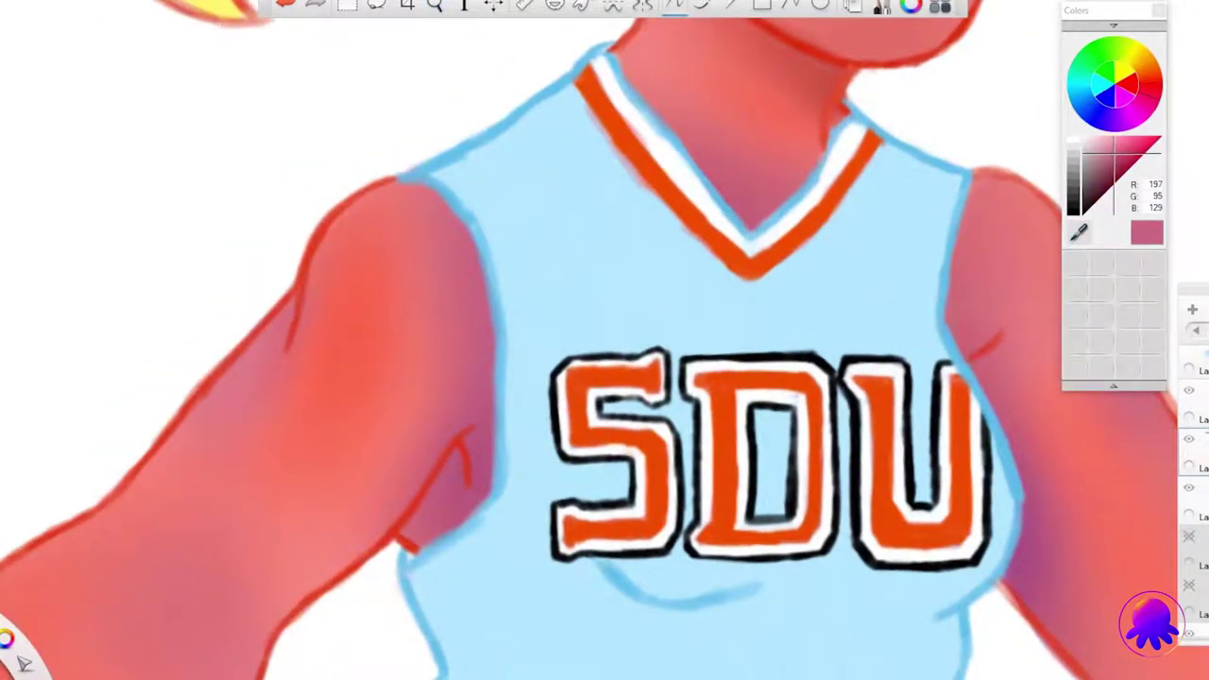
pyautogui.moveTo(244, 426); pyautogui.dragTo(571, 77)
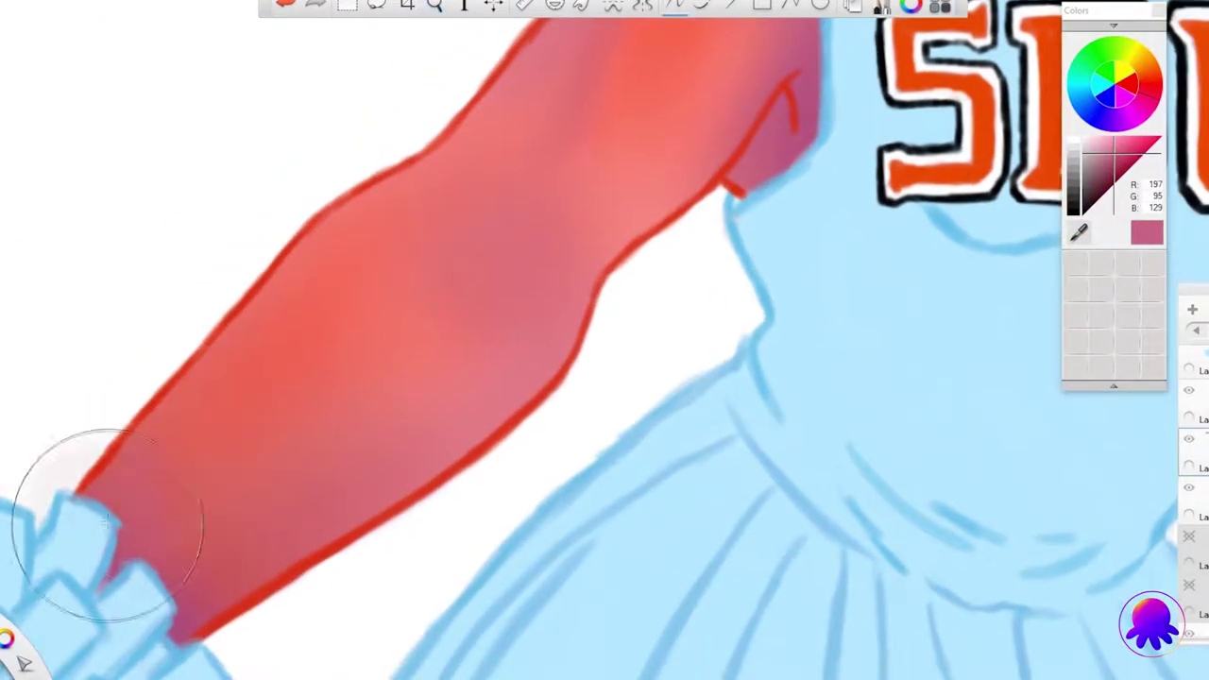
pyautogui.scroll(-3, 601, 257)
# Step: Blend muted pink shading along the right arm's muscle line and elbow crease
pyautogui.scroll(3, 601, 257)
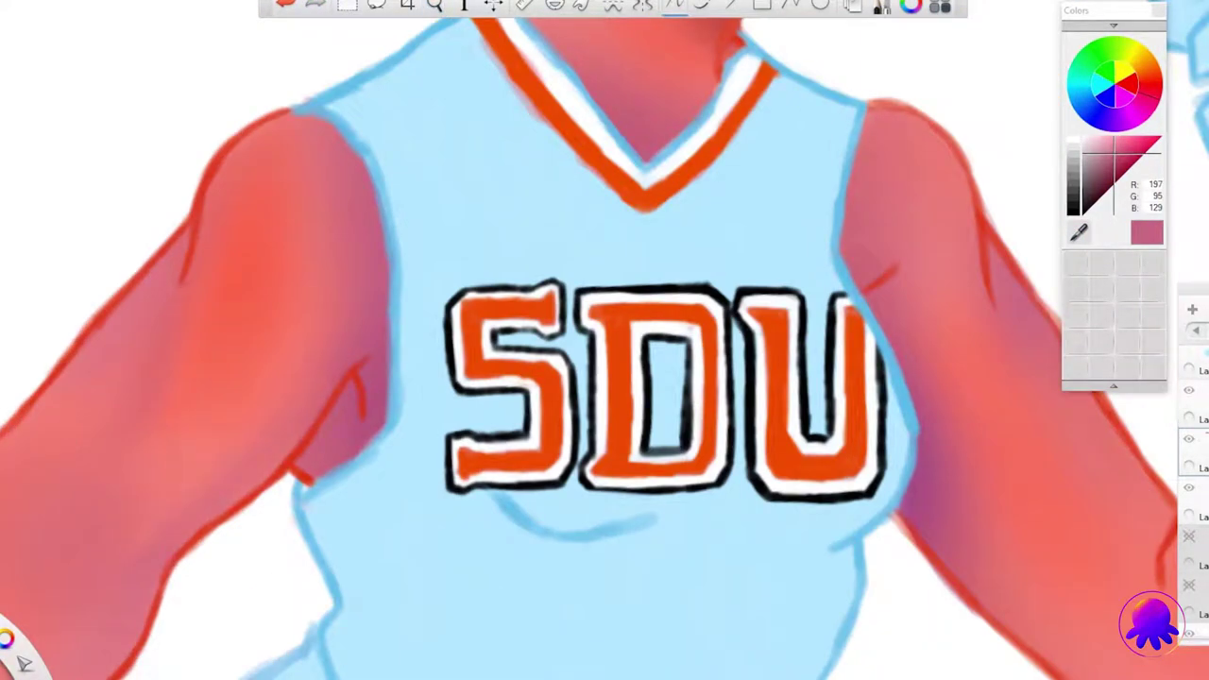
pyautogui.hscroll(5, 643, 477)
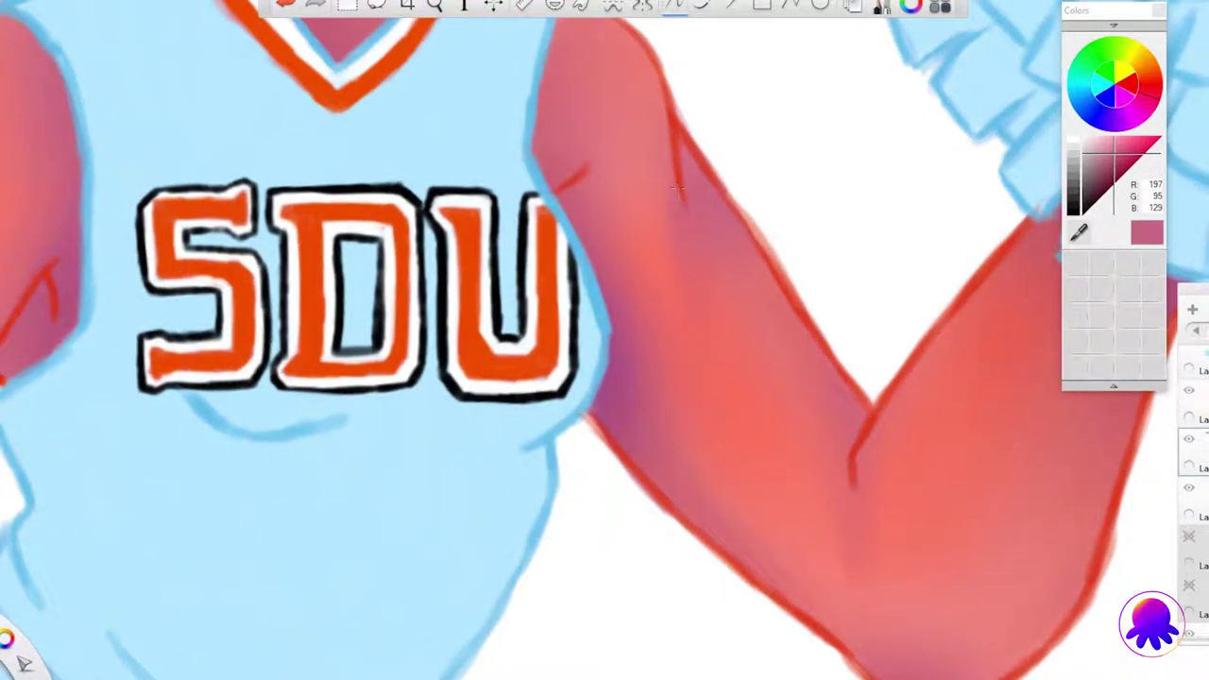
pyautogui.scroll(-3, 604, 340)
pyautogui.scroll(3, 604, 340)
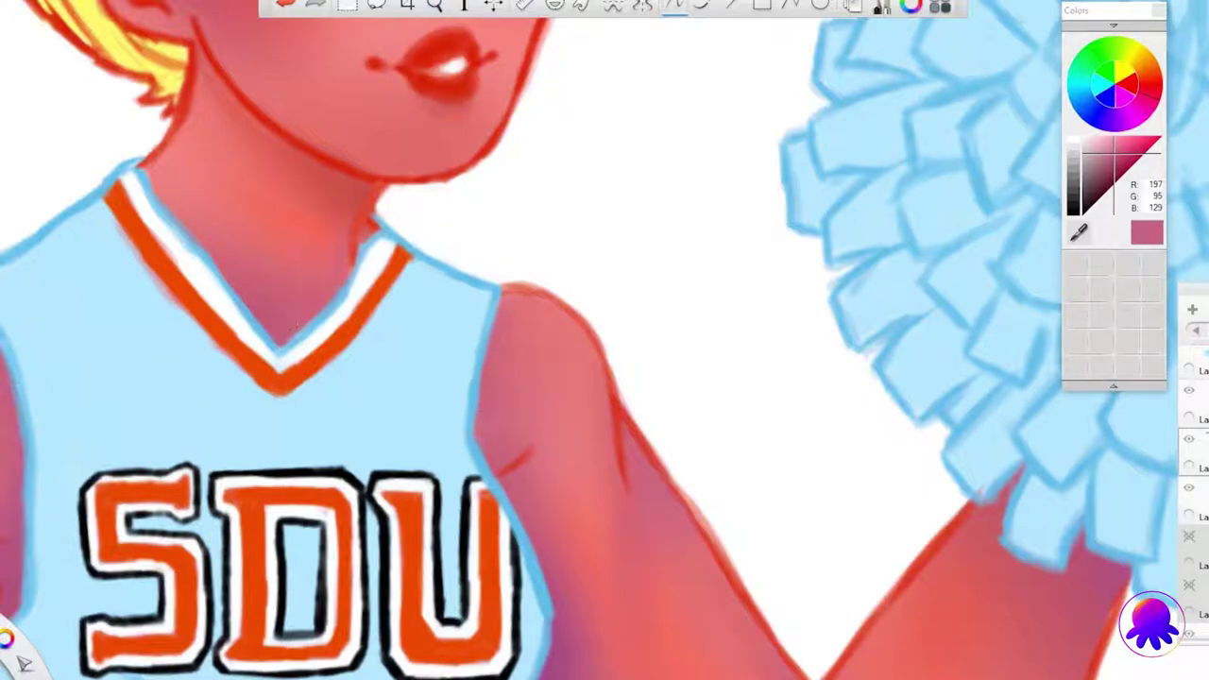
# Step: Shade around the nose, below the lips and around the eye sockets with the muted pink
pyautogui.scroll(3, 604, 340)
pyautogui.scroll(3, 605, 340)
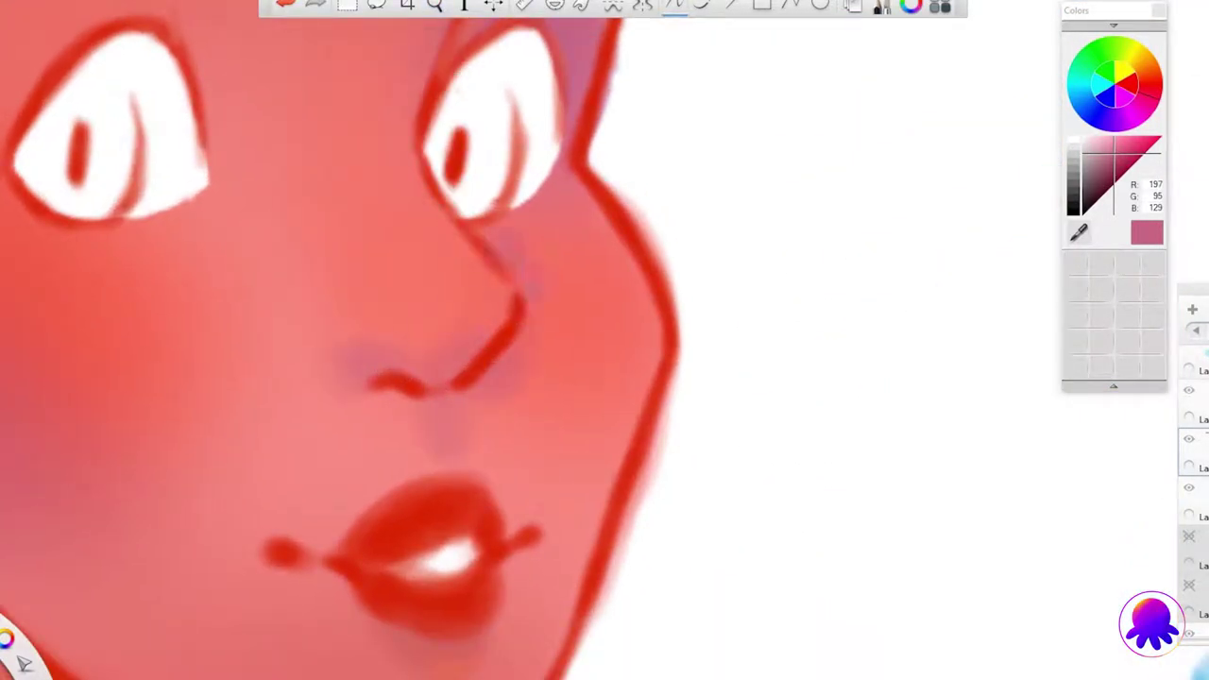
pyautogui.scroll(3, 605, 340)
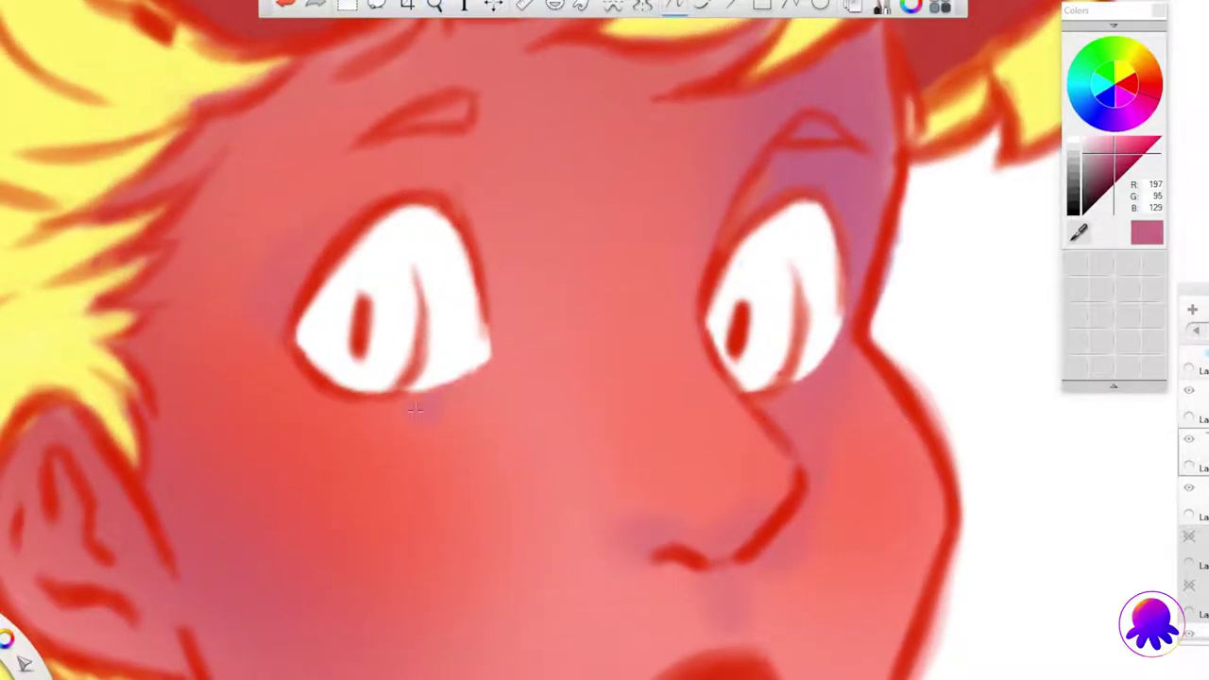
# Step: Soften the shadow around the left eye with sampled skin tones and redden both inner eye corners (RGB 234, 57, 51)
pyautogui.keyDown('alt'); pyautogui.click(305, 421); pyautogui.keyUp('alt')
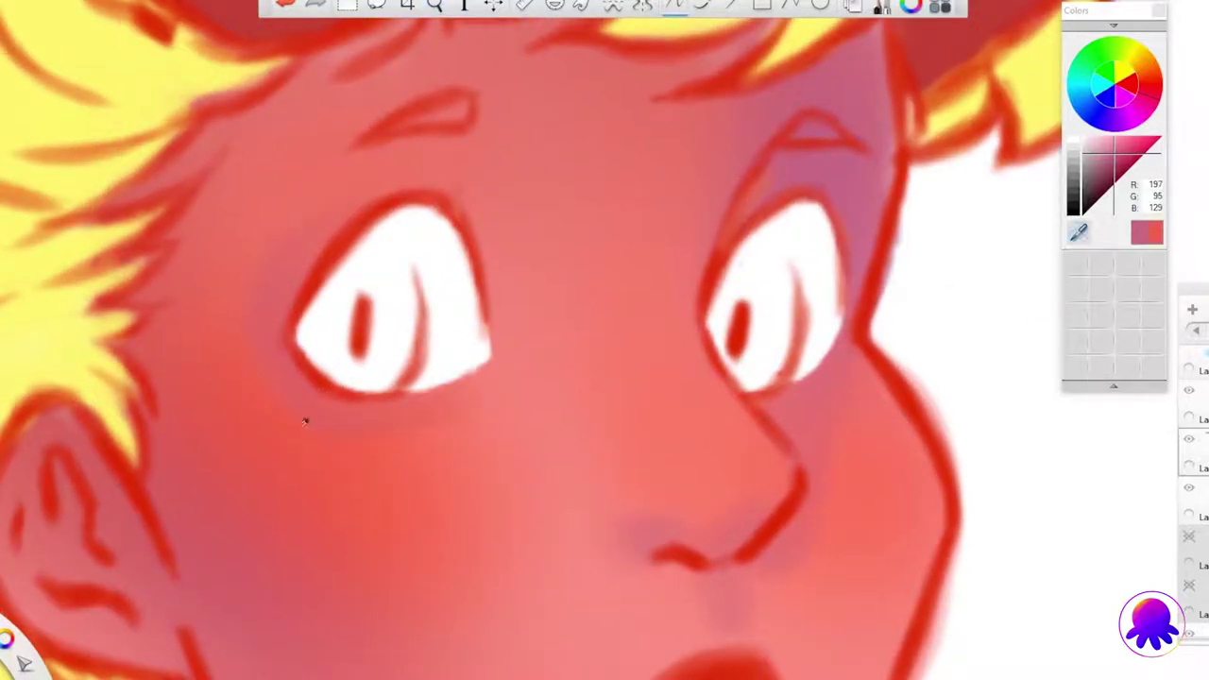
pyautogui.keyDown('alt'); pyautogui.click(510, 440); pyautogui.keyUp('alt')
pyautogui.moveTo(442, 437); pyautogui.dragTo(249, 361)
pyautogui.keyDown('alt'); pyautogui.click(486, 351); pyautogui.keyUp('alt')
pyautogui.moveTo(491, 349); pyautogui.dragTo(501, 382)
pyautogui.moveTo(695, 283)
pyautogui.mouseDown()
pyautogui.moveTo(675, 350)
pyautogui.moveTo(662, 312)
pyautogui.mouseUp()
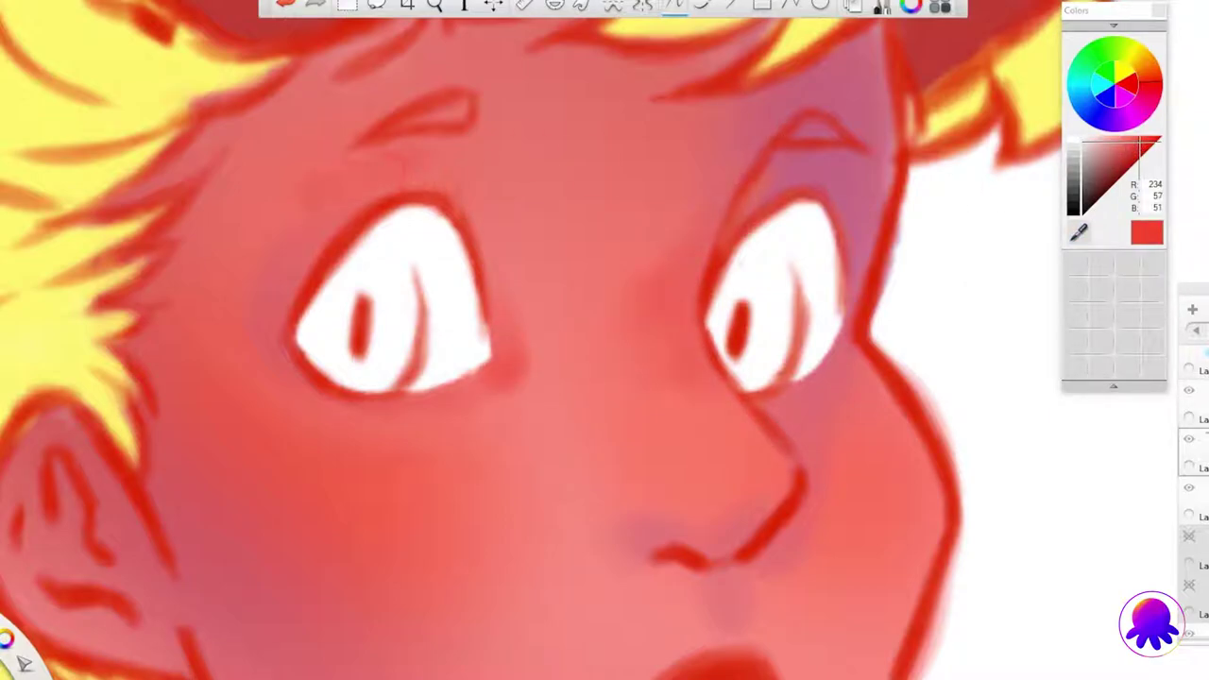
# Step: Highlight the outer edge of the left knee and thigh with golden yellow (RGB 255, 194, 0)
pyautogui.moveTo(459, 444); pyautogui.dragTo(1146, 125)
pyautogui.click(1146, 126)
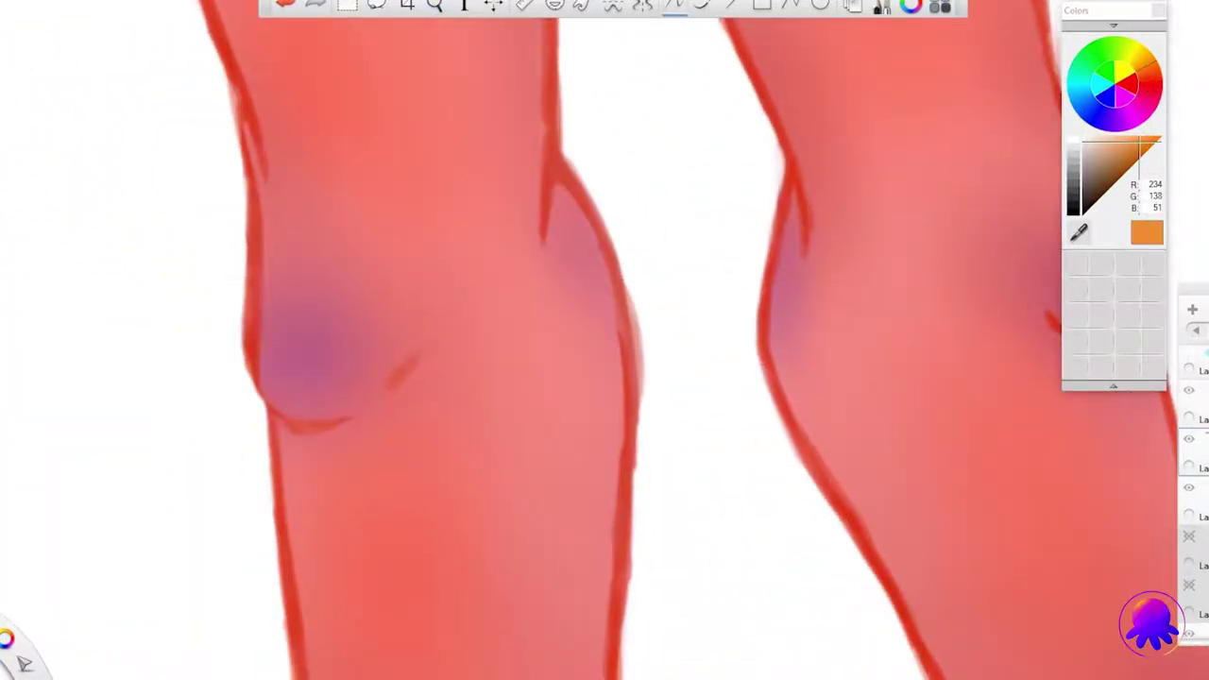
pyautogui.click(1138, 59)
pyautogui.moveTo(266, 376); pyautogui.dragTo(276, 404)
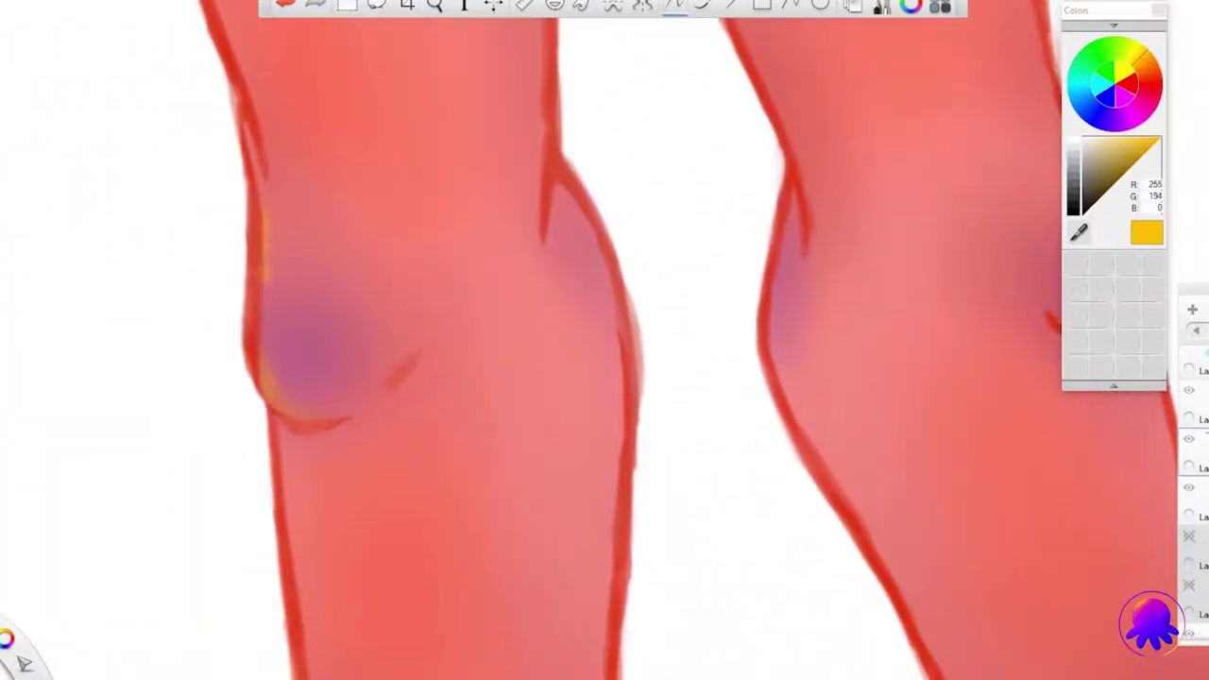
pyautogui.moveTo(377, 243); pyautogui.dragTo(378, 529)
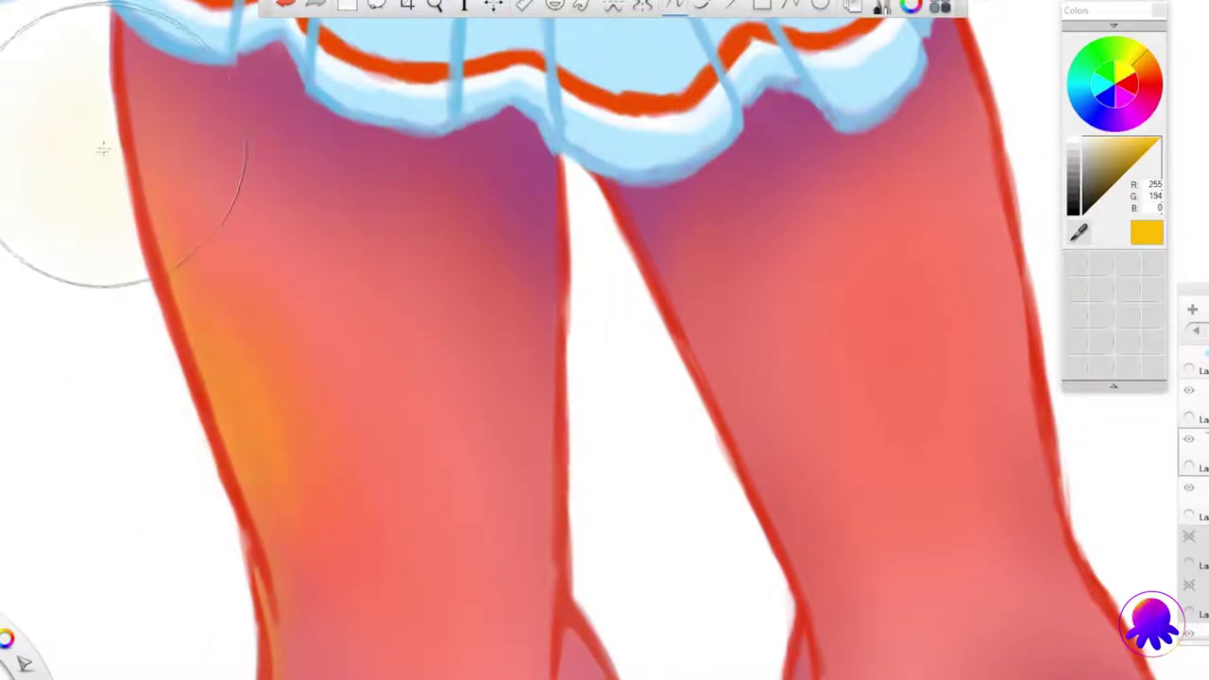
# Step: Add a matching golden yellow highlight along the outer edge of the right thigh
pyautogui.click(434, 5)
pyautogui.moveTo(467, 192); pyautogui.dragTo(259, 78)
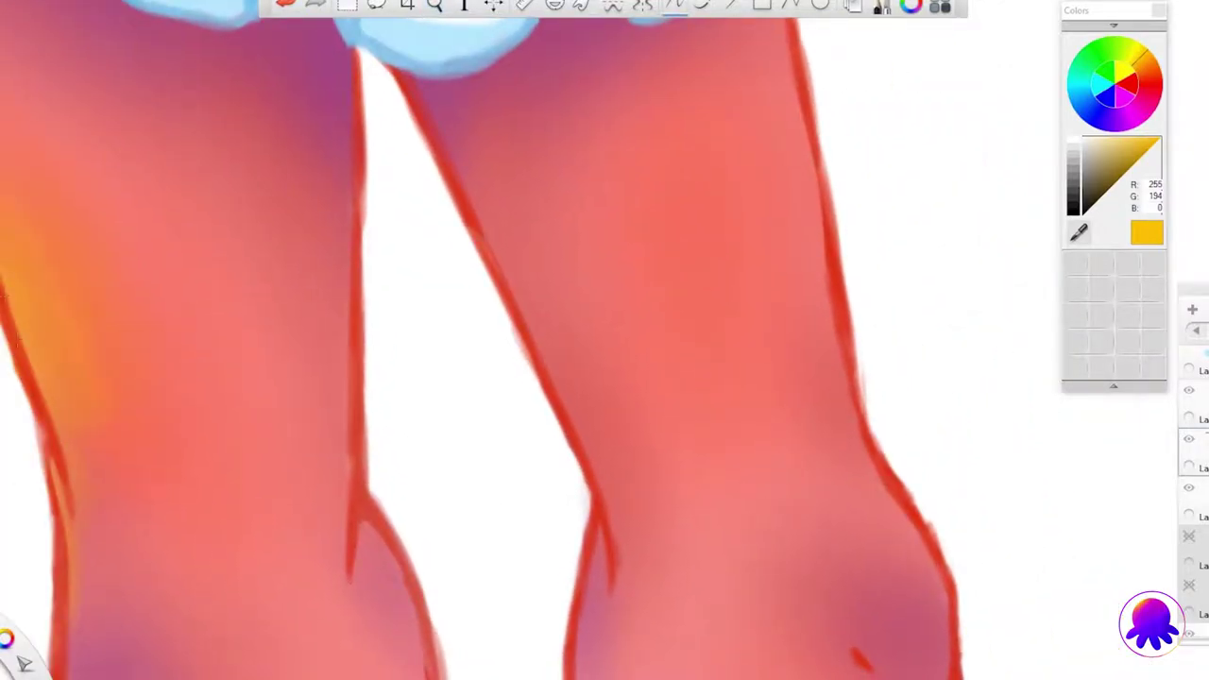
pyautogui.moveTo(801, 142); pyautogui.dragTo(780, 274)
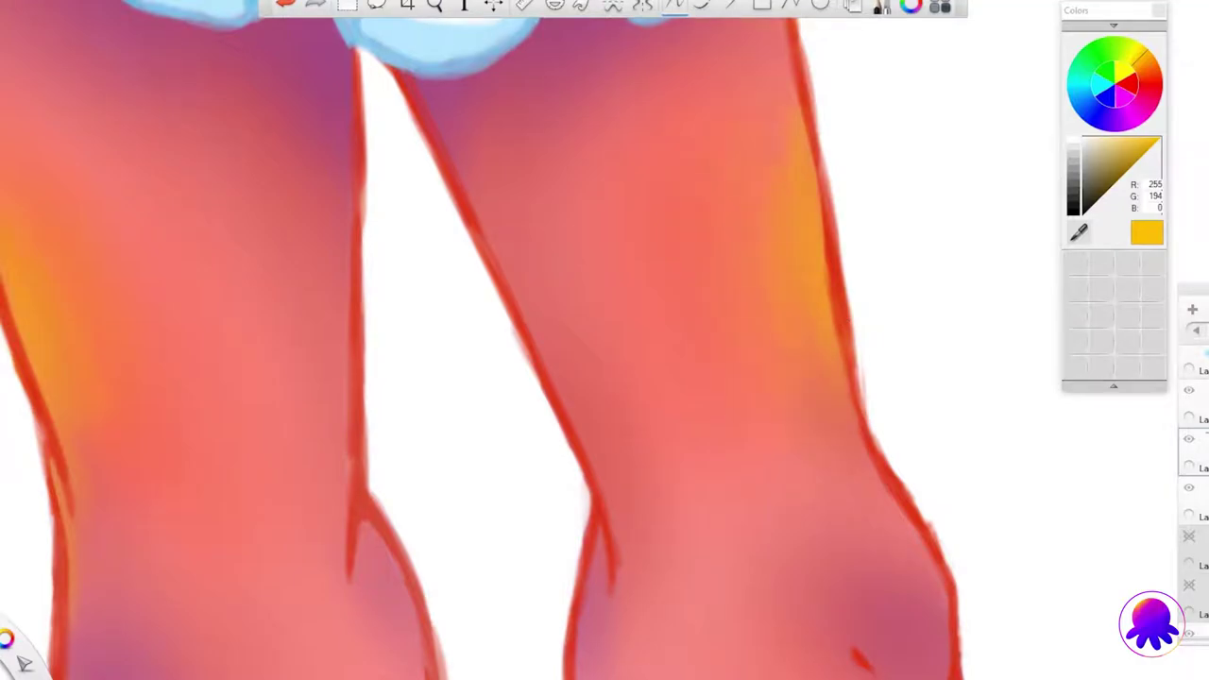
# Step: Highlight the outer edge of the right shin below the knee with bright yellow (RGB 255, 229, 0)
pyautogui.scroll(-2, 272, 347)
pyautogui.scroll(-2, 486, 223)
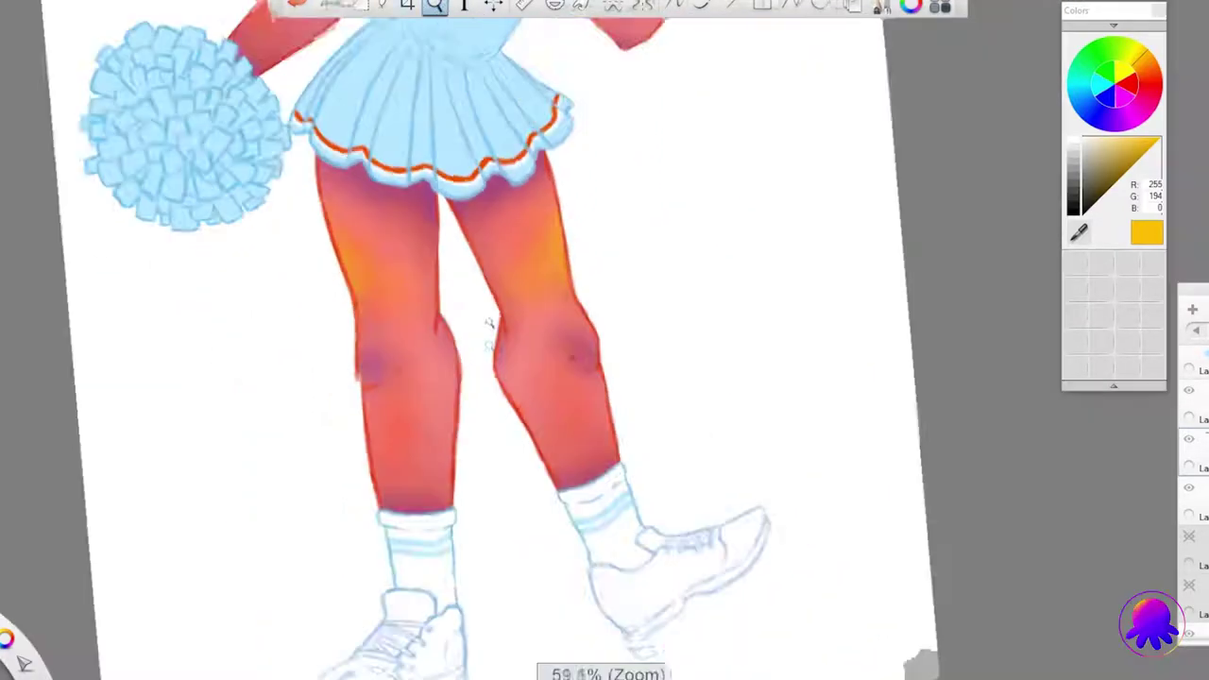
pyautogui.keyDown('alt'); pyautogui.click(485, 224); pyautogui.keyUp('alt')
pyautogui.scroll(2, 351, 251)
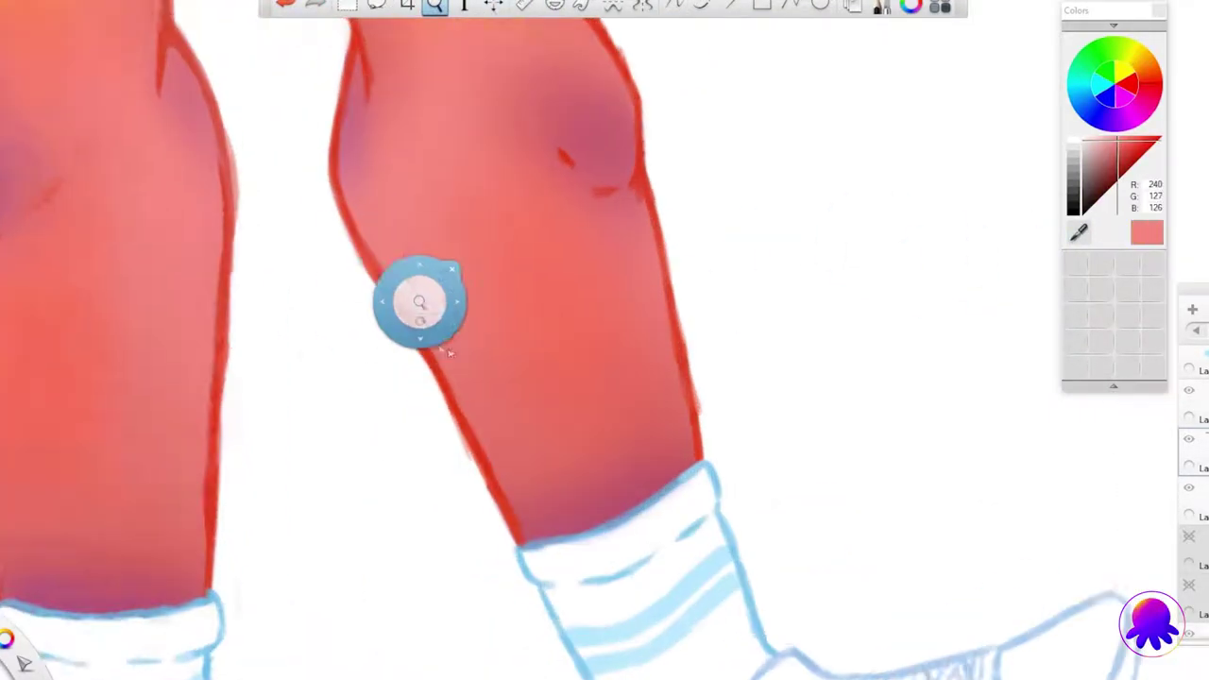
pyautogui.click(1142, 60)
pyautogui.click(501, 215)
pyautogui.moveTo(508, 215); pyautogui.dragTo(535, 342)
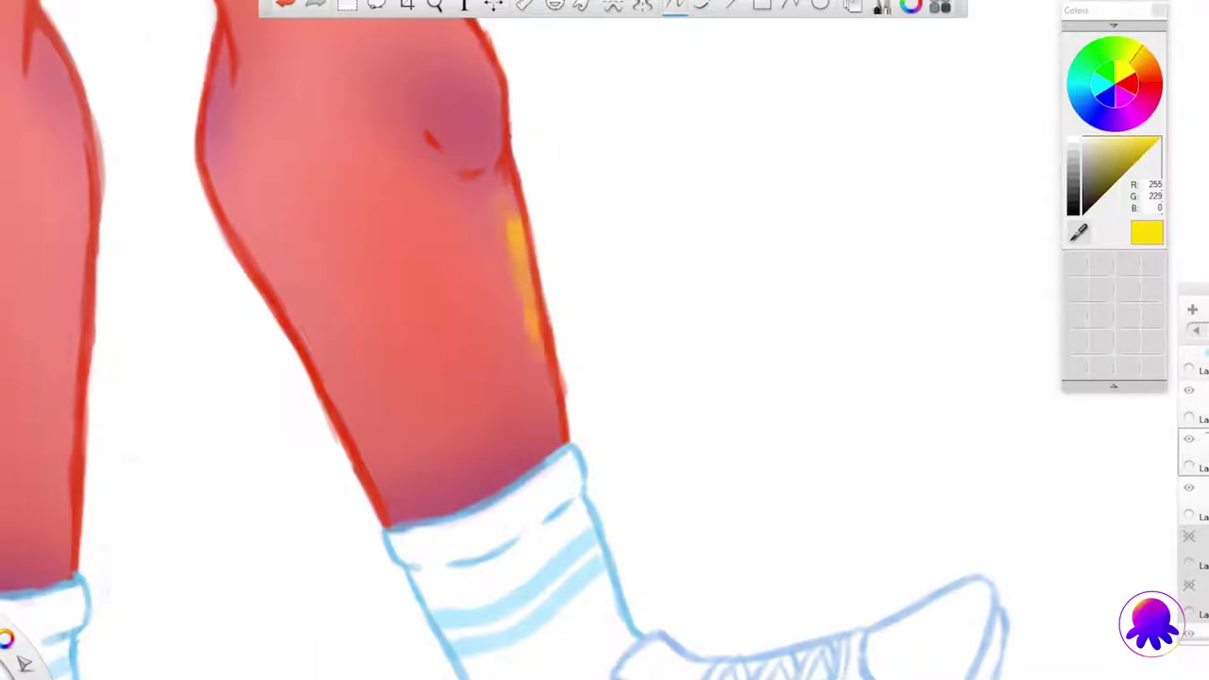
pyautogui.scroll(-4, 544, 313)
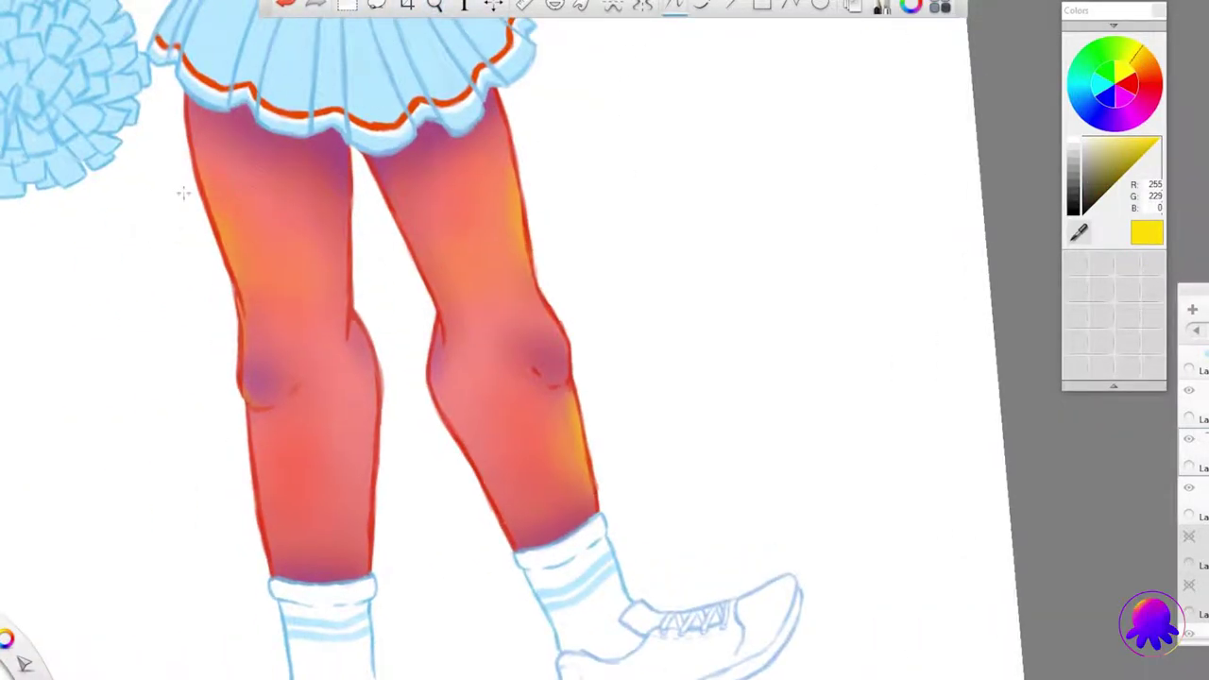
# Step: Highlight the left shin's outer edge and the lower contours of both knees with bright yellow (RGB 255, 229, 0)
pyautogui.moveTo(263, 452); pyautogui.dragTo(274, 524)
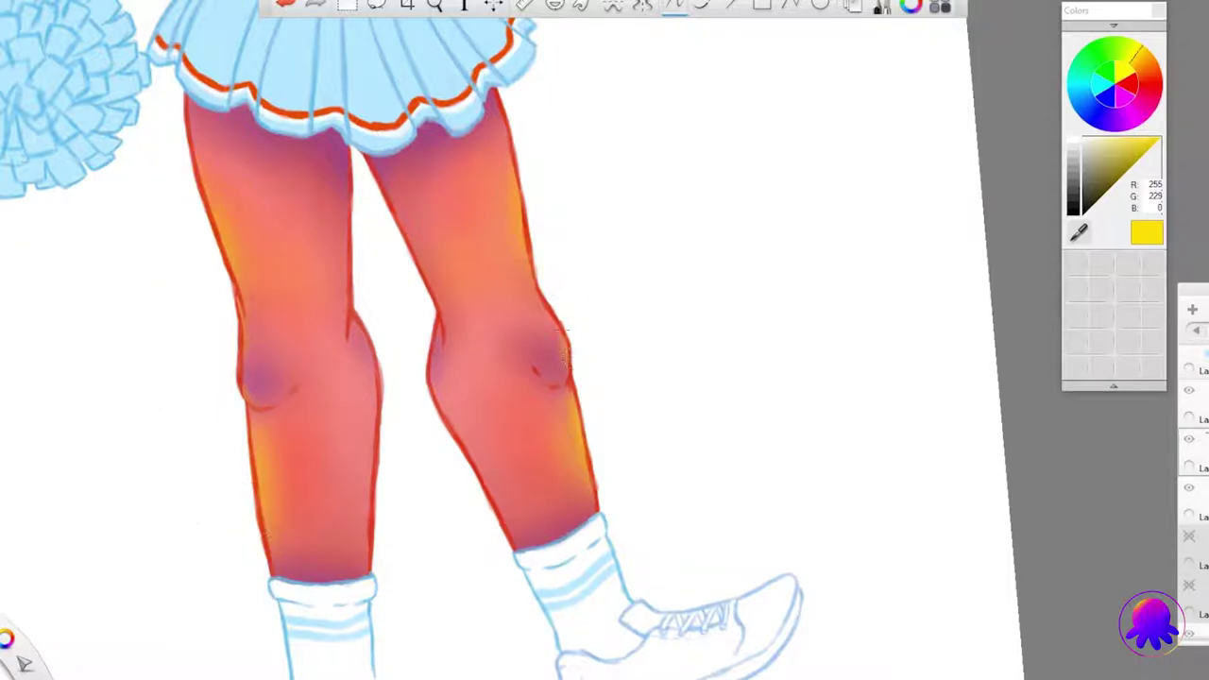
pyautogui.click(596, 214)
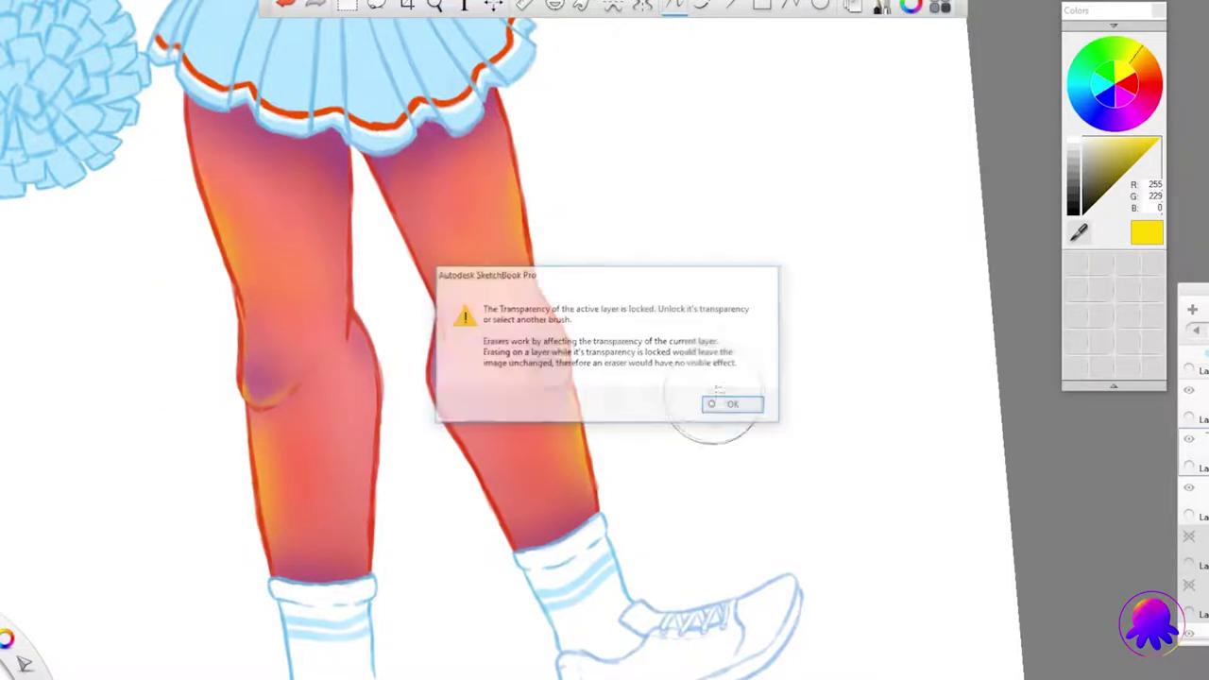
pyautogui.click(767, 406)
# Step: Blend purple shading into the upper thighs below the skirt with sampled skin tones (RGB 197, 89, 113 and 170, 72, 123)
pyautogui.keyDown('alt'); pyautogui.click(310, 428); pyautogui.keyUp('alt')
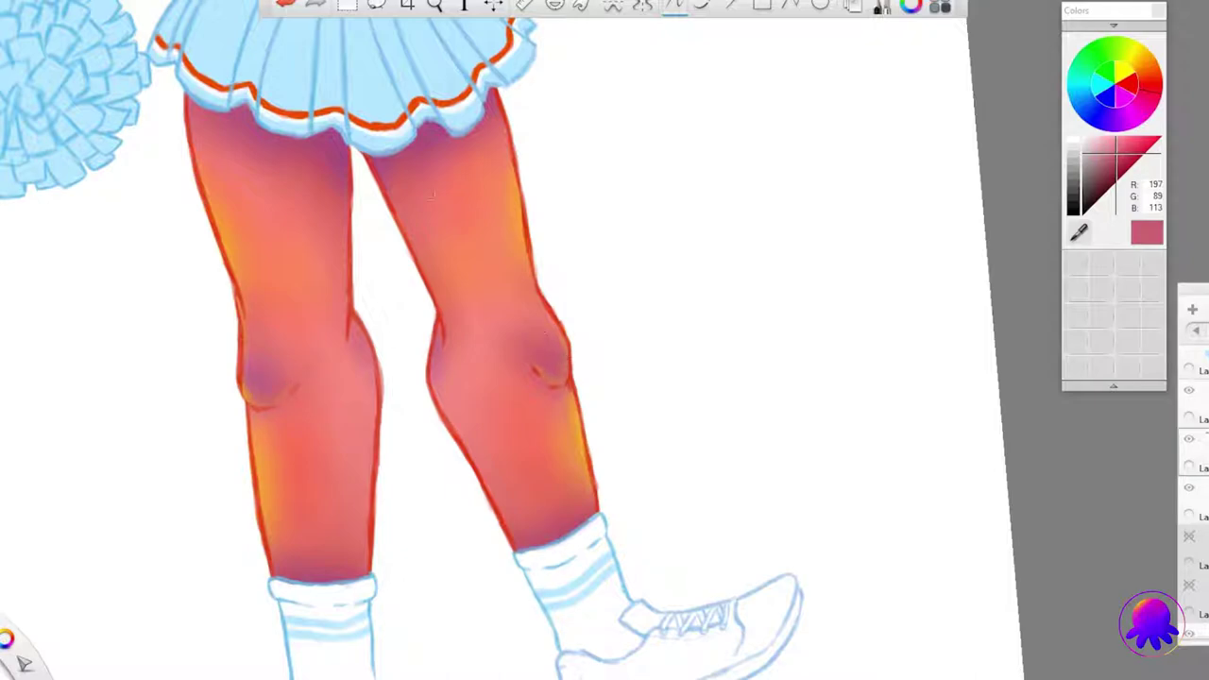
pyautogui.scroll(2, 578, 283)
pyautogui.keyDown('alt'); pyautogui.click(399, 135); pyautogui.keyUp('alt')
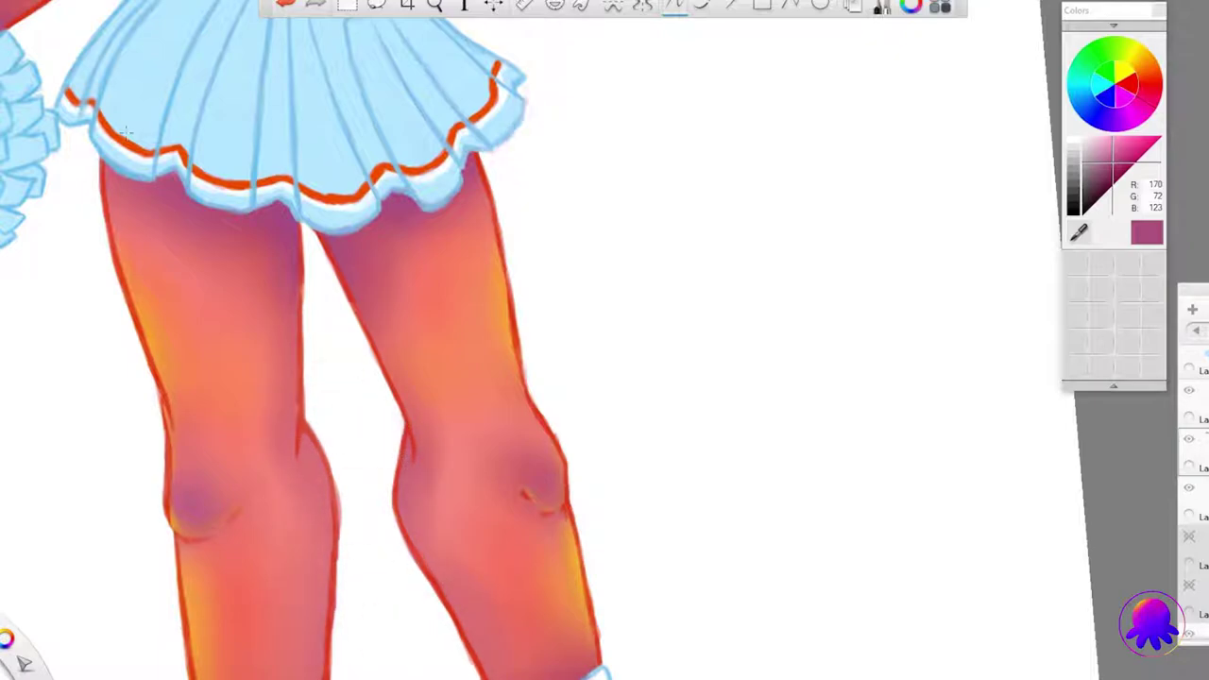
# Step: Highlight the upper outer edge of the left arm from shoulder to forearm with yellow (RGB 255, 231, 9)
pyautogui.scroll(-3, 108, 147)
pyautogui.scroll(3, 378, 378)
pyautogui.press('x')
pyautogui.scroll(3, 378, 378)
pyautogui.click(250, 373)
pyautogui.hotkey('ctrl', 'z')
pyautogui.click(244, 286)
pyautogui.moveTo(90, 458)
pyautogui.mouseDown()
pyautogui.moveTo(326, 220)
pyautogui.moveTo(168, 357)
pyautogui.moveTo(295, 241)
pyautogui.mouseUp()
pyautogui.scroll(-3, 294, 242)
pyautogui.moveTo(378, 208); pyautogui.dragTo(270, 275)
pyautogui.scroll(3, 262, 227)
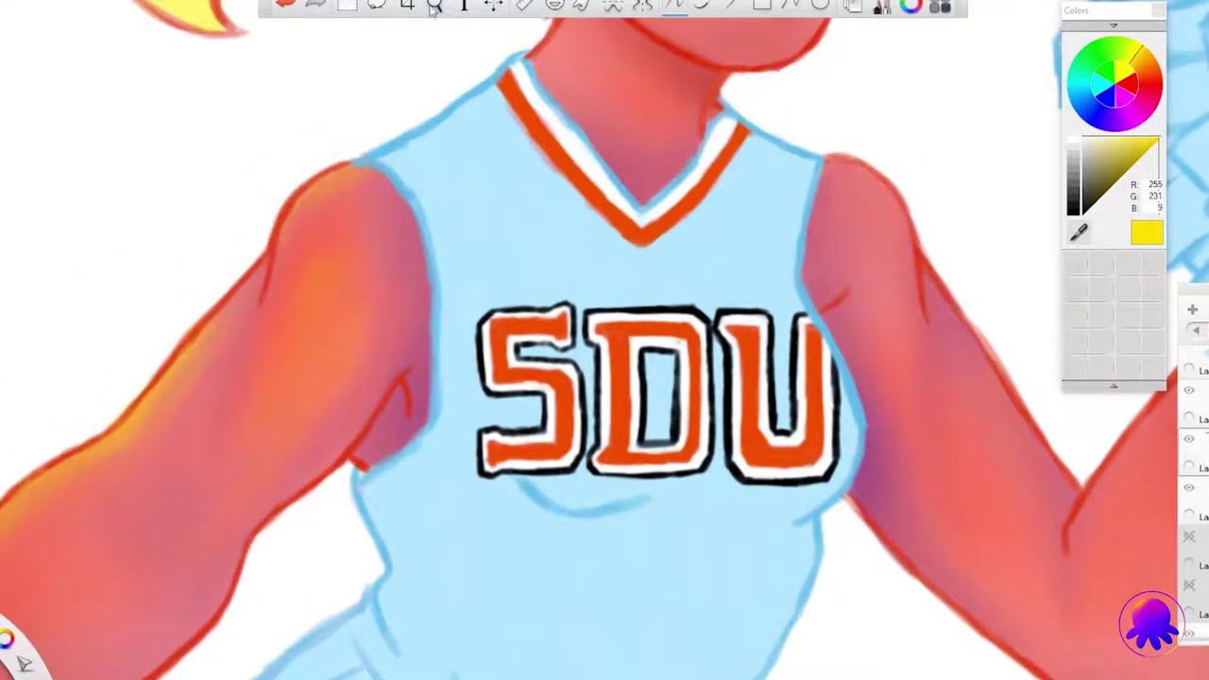
# Step: Add matching yellow highlights to the top of the right shoulder and the upper edge of the right upper arm
pyautogui.scroll(-2, 339, 419)
pyautogui.scroll(2, 457, 260)
pyautogui.moveTo(429, 241); pyautogui.dragTo(472, 279)
pyautogui.moveTo(468, 415); pyautogui.dragTo(491, 472)
pyautogui.moveTo(552, 567); pyautogui.dragTo(590, 595)
pyautogui.moveTo(538, 548); pyautogui.dragTo(567, 614)
pyautogui.moveTo(529, 378)
pyautogui.mouseDown()
pyautogui.moveTo(654, 541)
pyautogui.moveTo(585, 430)
pyautogui.mouseUp()
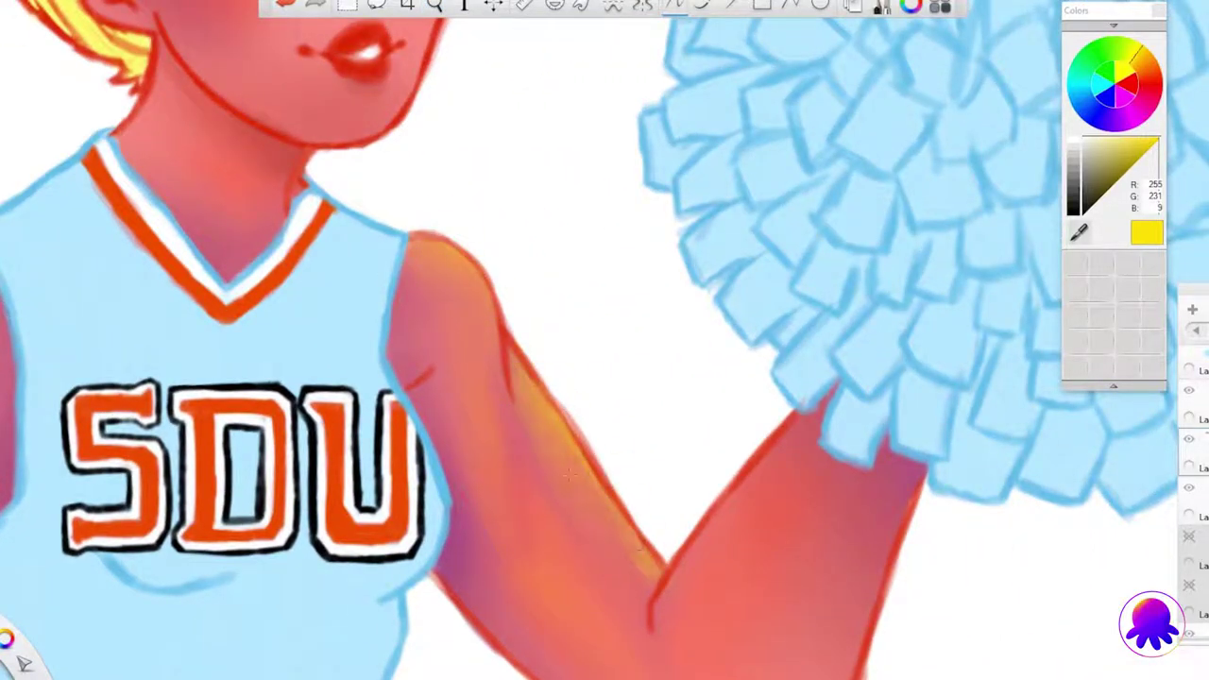
# Step: Paint a yellow highlight on the right elbow and blend it with the sampled skin tone (RGB 227, 111, 99)
pyautogui.scroll(-3, 525, 382)
pyautogui.moveTo(629, 510); pyautogui.dragTo(652, 457)
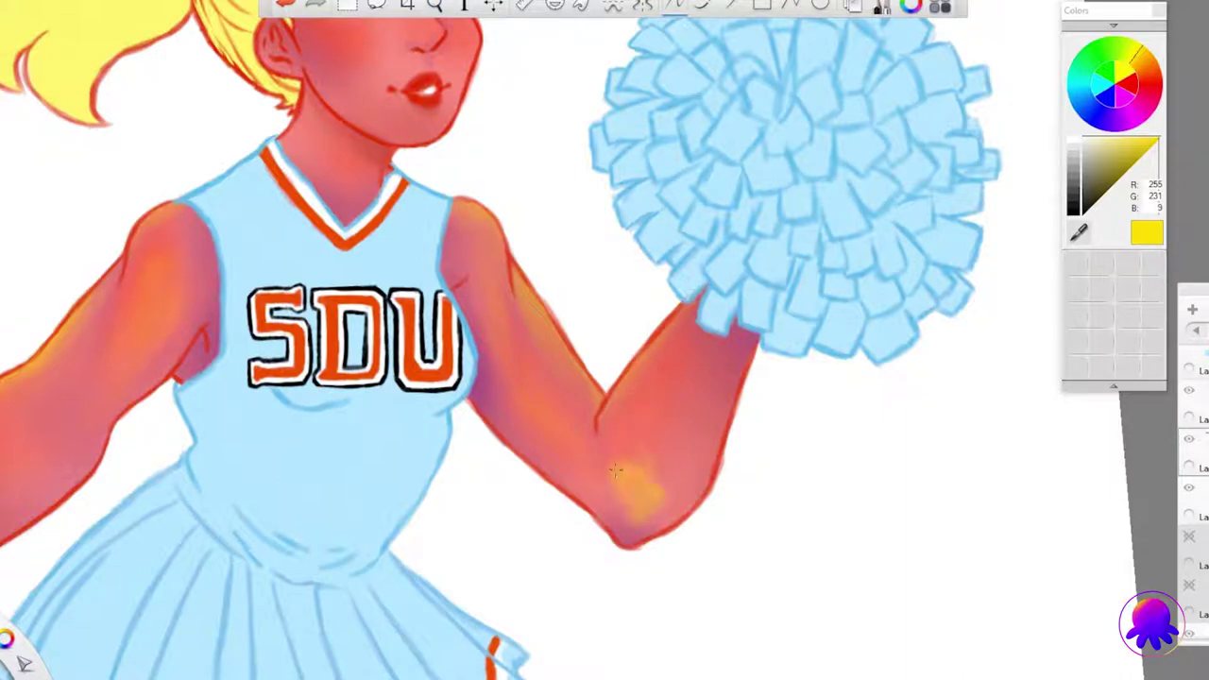
pyautogui.keyDown('alt'); pyautogui.click(614, 425); pyautogui.keyUp('alt')
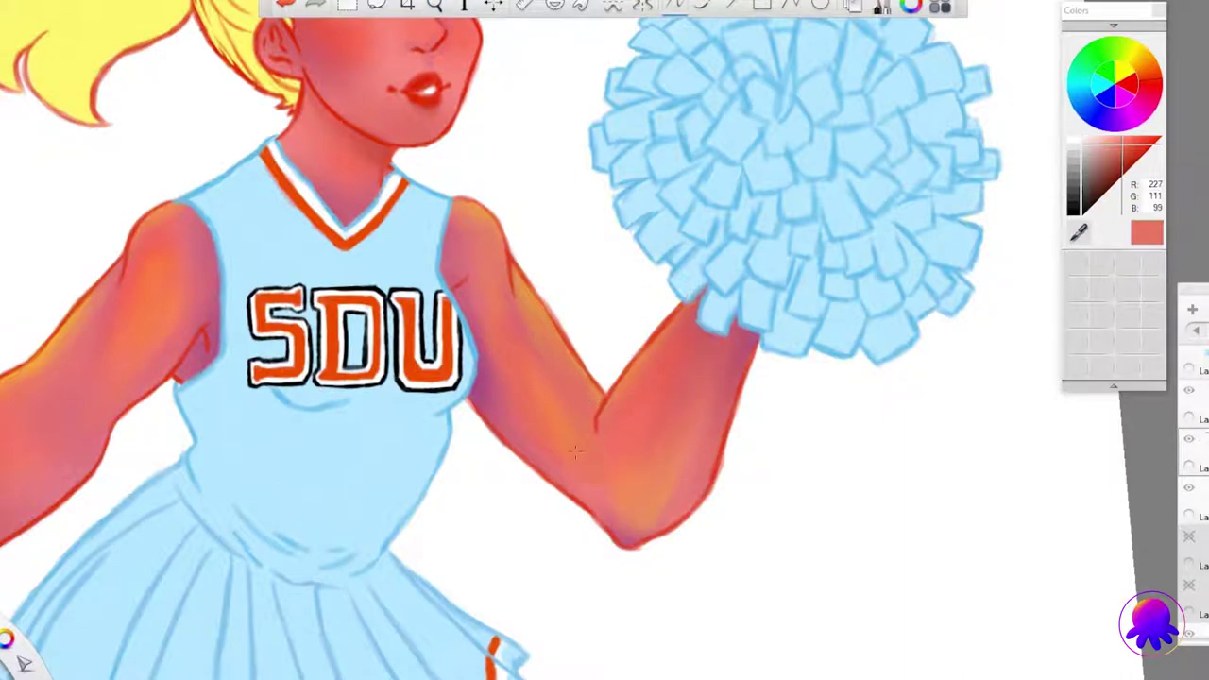
# Step: Highlight the upper edge of the right forearm with yellow (RGB 255, 237, 0) and soften it with sampled skin tones
pyautogui.moveTo(459, 189); pyautogui.dragTo(453, 246)
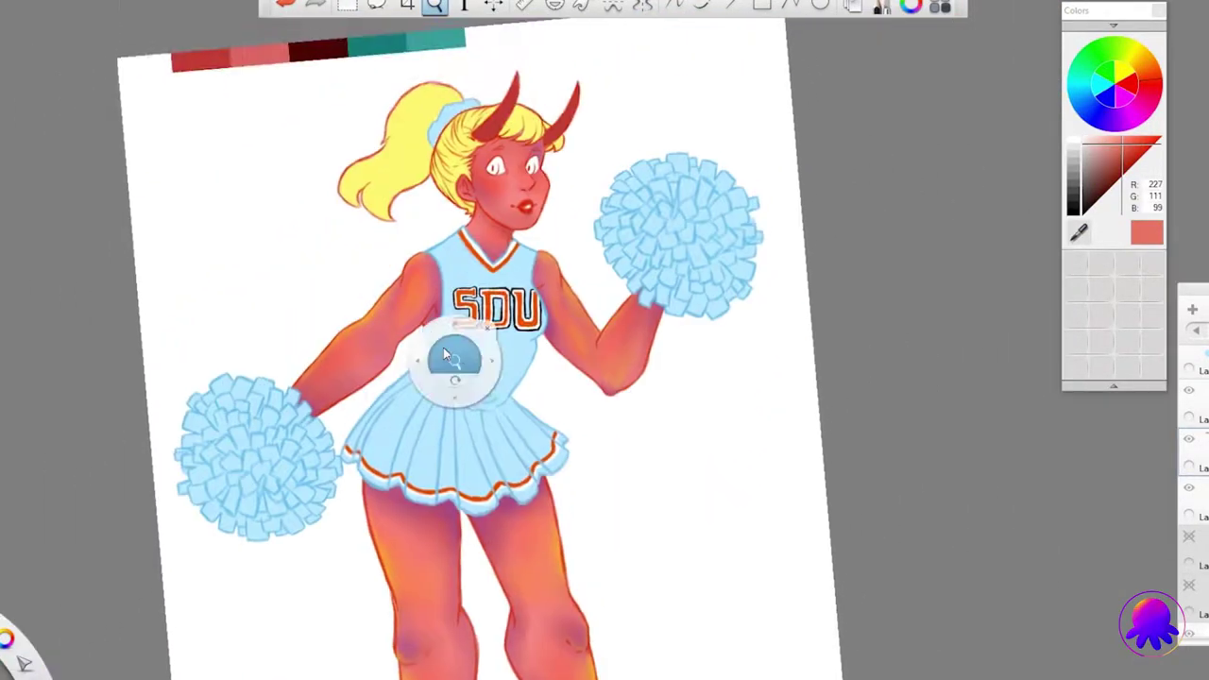
pyautogui.moveTo(459, 365); pyautogui.dragTo(459, 312)
pyautogui.click(1150, 145)
pyautogui.moveTo(1151, 145); pyautogui.dragTo(1160, 140)
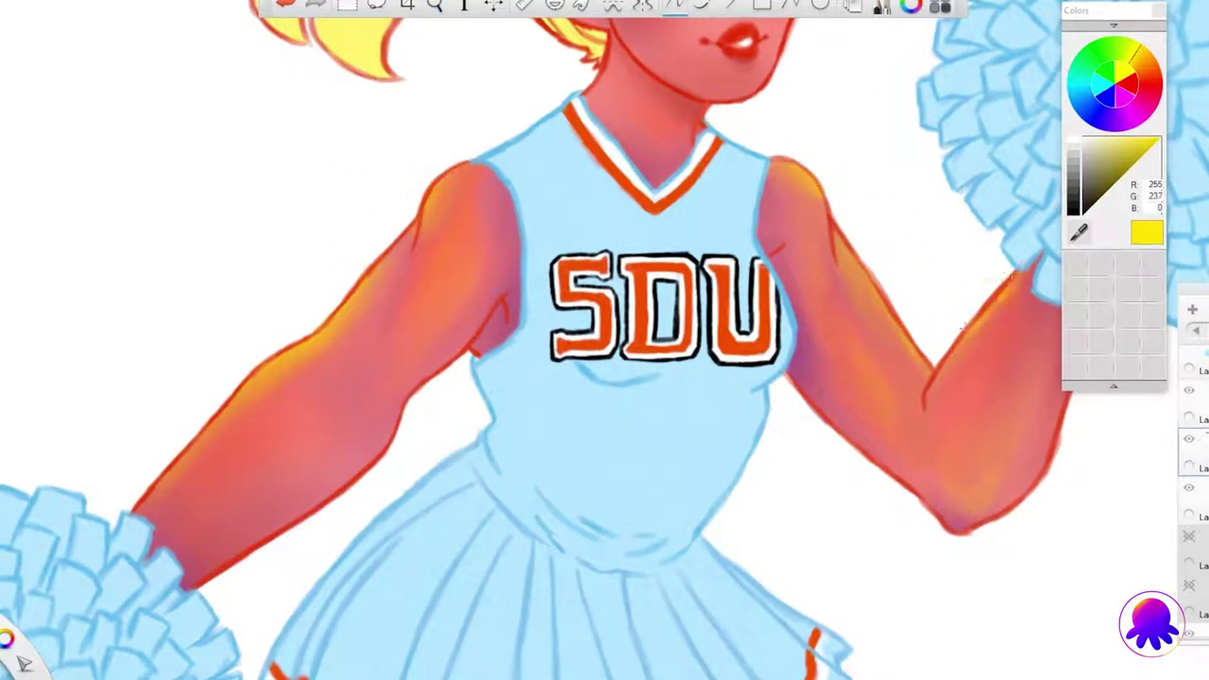
pyautogui.keyDown('alt'); pyautogui.click(914, 408); pyautogui.keyUp('alt')
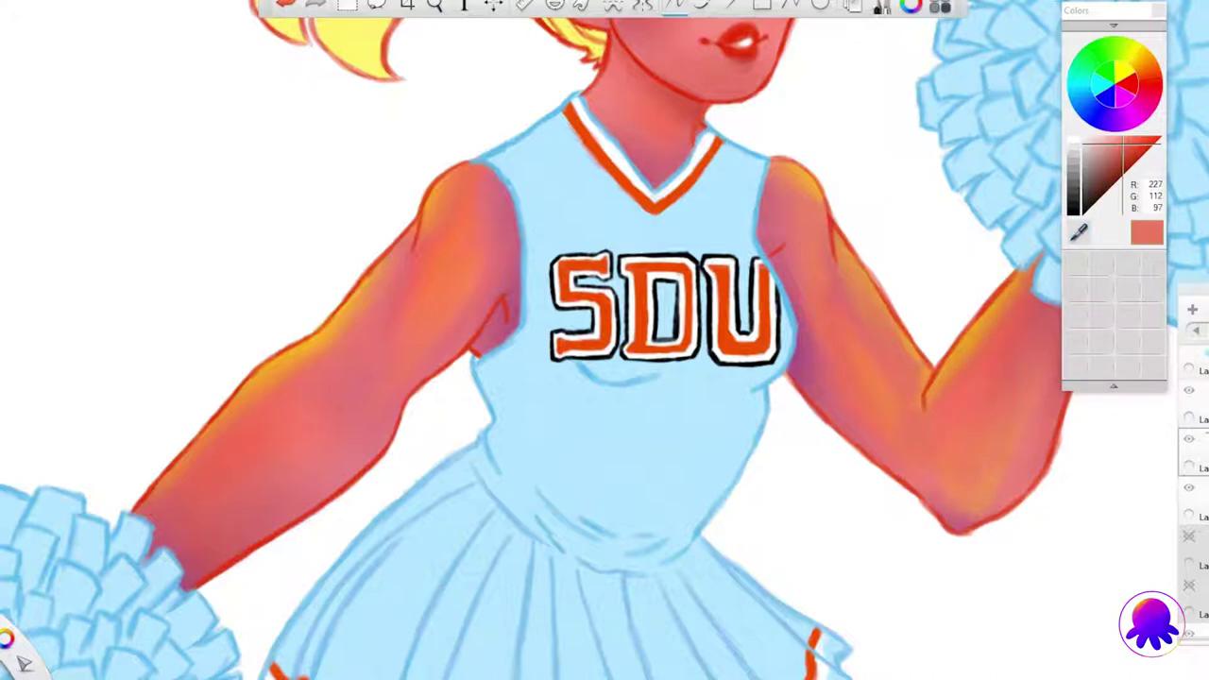
pyautogui.keyDown('alt'); pyautogui.click(850, 349); pyautogui.keyUp('alt')
# Step: Add warm highlights to the neck with a sampled orange (RGB 237, 168, 59)
pyautogui.moveTo(810, 175); pyautogui.dragTo(545, 283)
pyautogui.keyDown('alt'); pyautogui.click(545, 284); pyautogui.keyUp('alt')
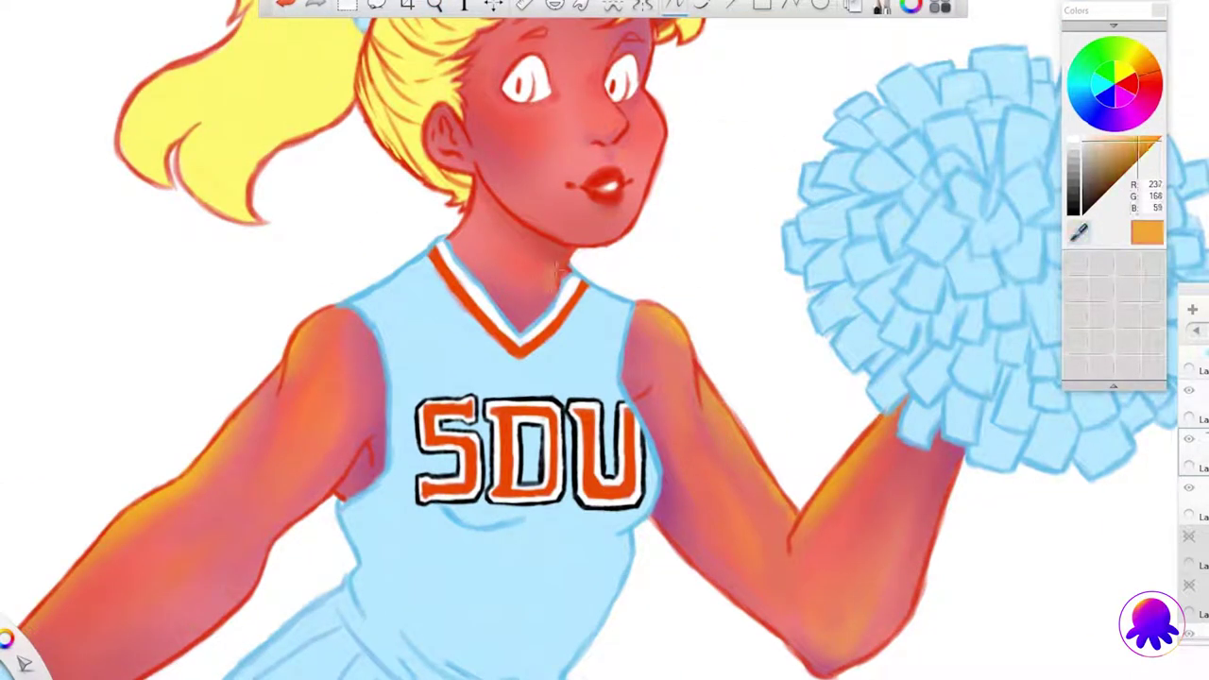
pyautogui.moveTo(472, 236); pyautogui.dragTo(436, 655)
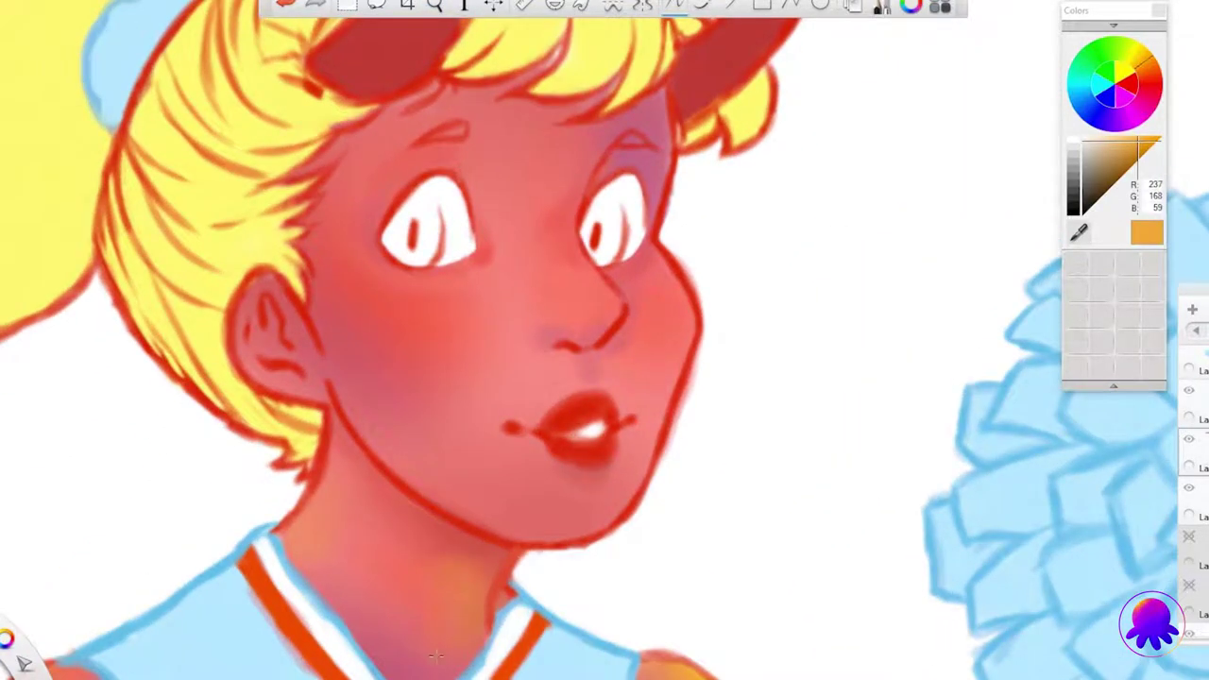
# Step: Tint both cheeks below the outer eyes with a lemon yellow (RGB 245, 255, 0)
pyautogui.click(1146, 71)
pyautogui.moveTo(321, 302); pyautogui.dragTo(397, 248)
pyautogui.moveTo(652, 248); pyautogui.dragTo(635, 266)
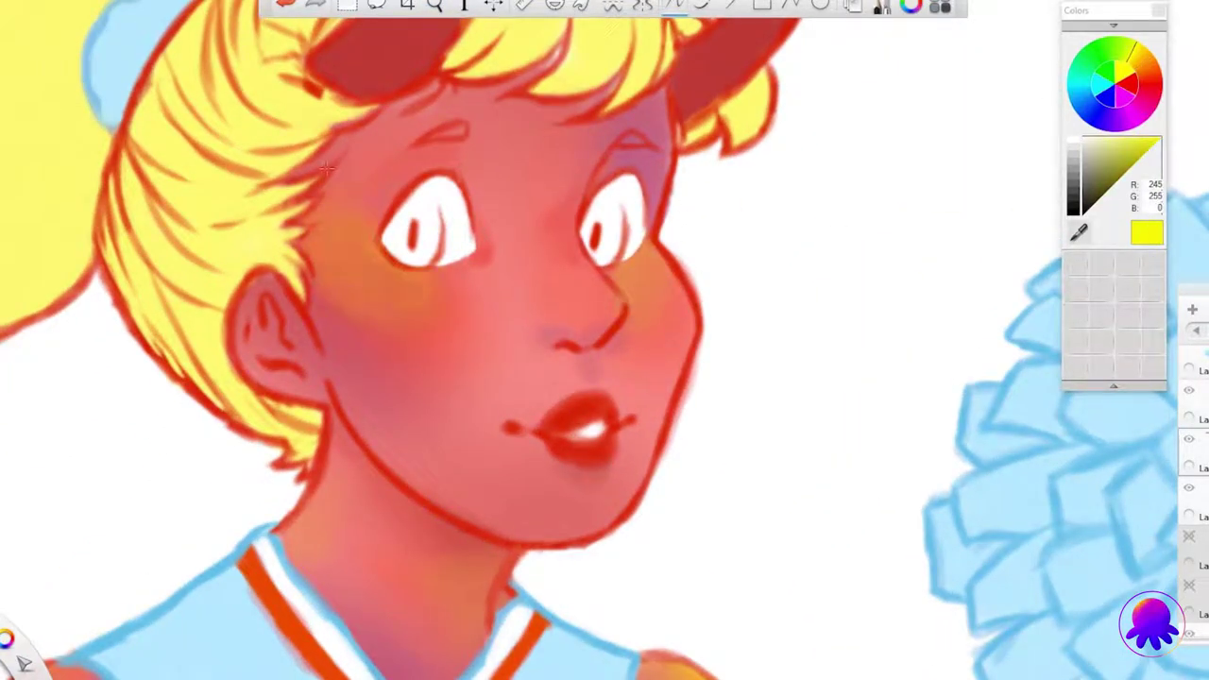
# Step: Blend the left cheek with sampled skin tones and brighten beside the left eye and above the lips with yellow (RGB 255, 255, 0)
pyautogui.keyDown('alt'); pyautogui.click(337, 315); pyautogui.keyUp('alt')
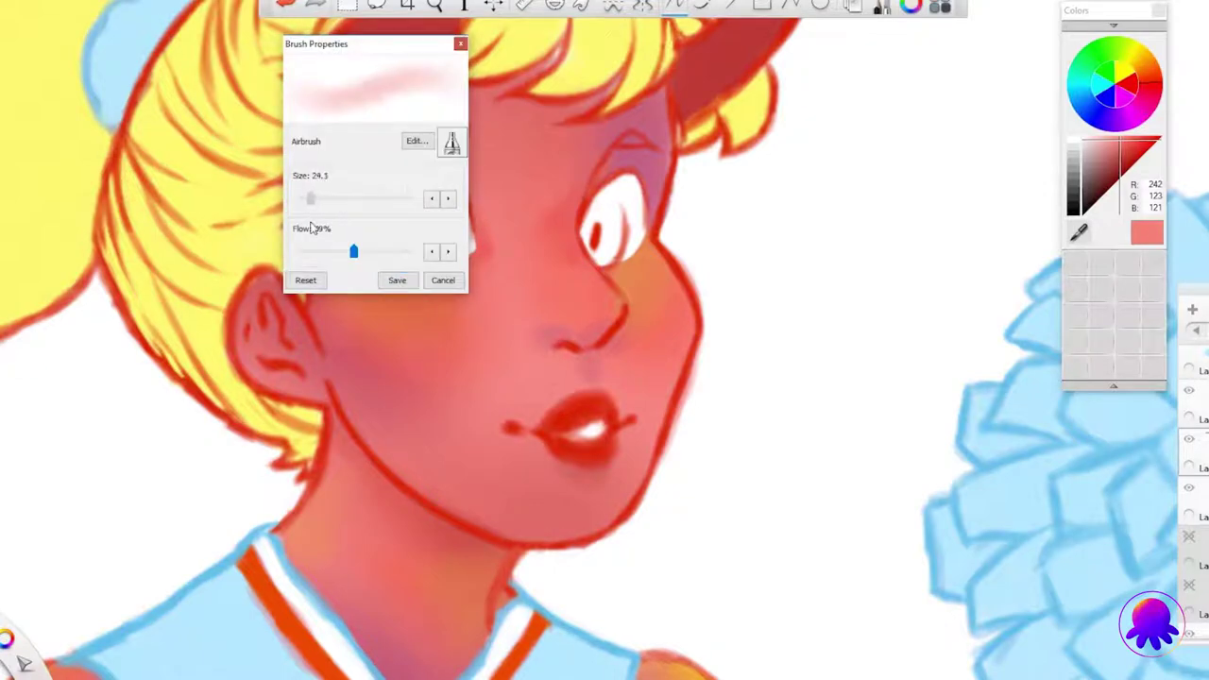
pyautogui.keyDown('alt'); pyautogui.click(405, 271); pyautogui.keyUp('alt')
pyautogui.moveTo(404, 271); pyautogui.dragTo(340, 226)
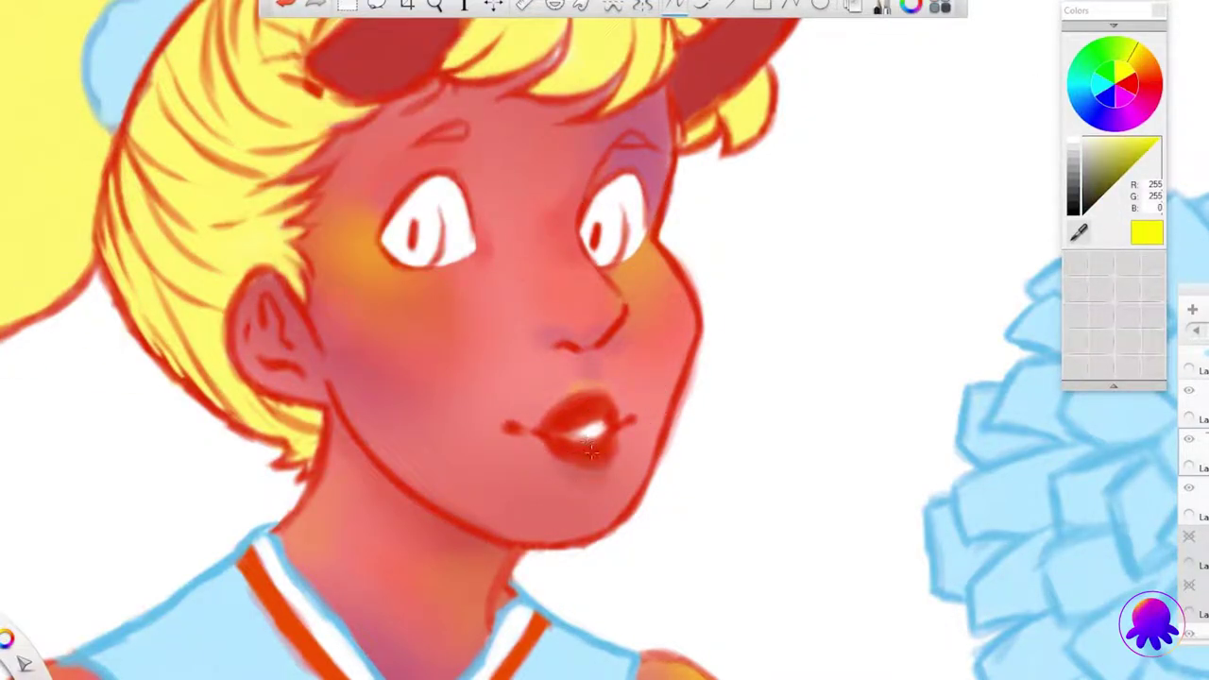
# Step: Deepen the shadows at the forehead, around the left eye, ear, mouth corners and chin with purple and sampled skin tones
pyautogui.moveTo(1077, 231); pyautogui.dragTo(521, 312)
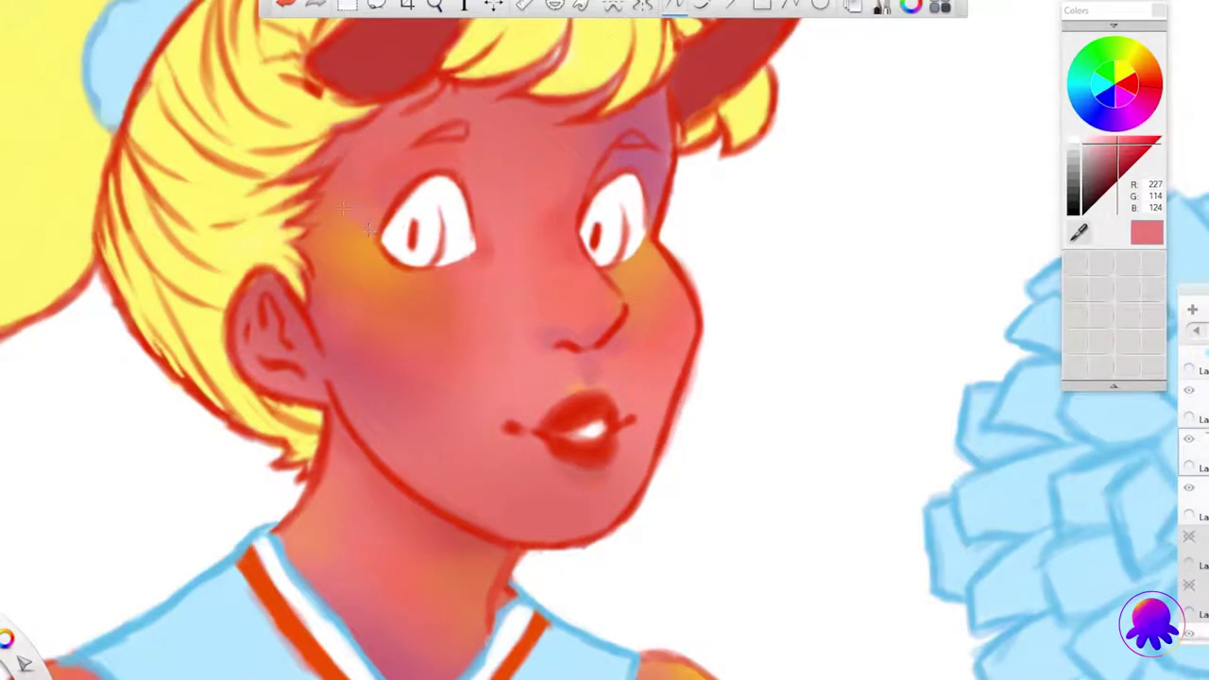
pyautogui.moveTo(315, 214)
pyautogui.click(500, 250)
pyautogui.click(378, 113)
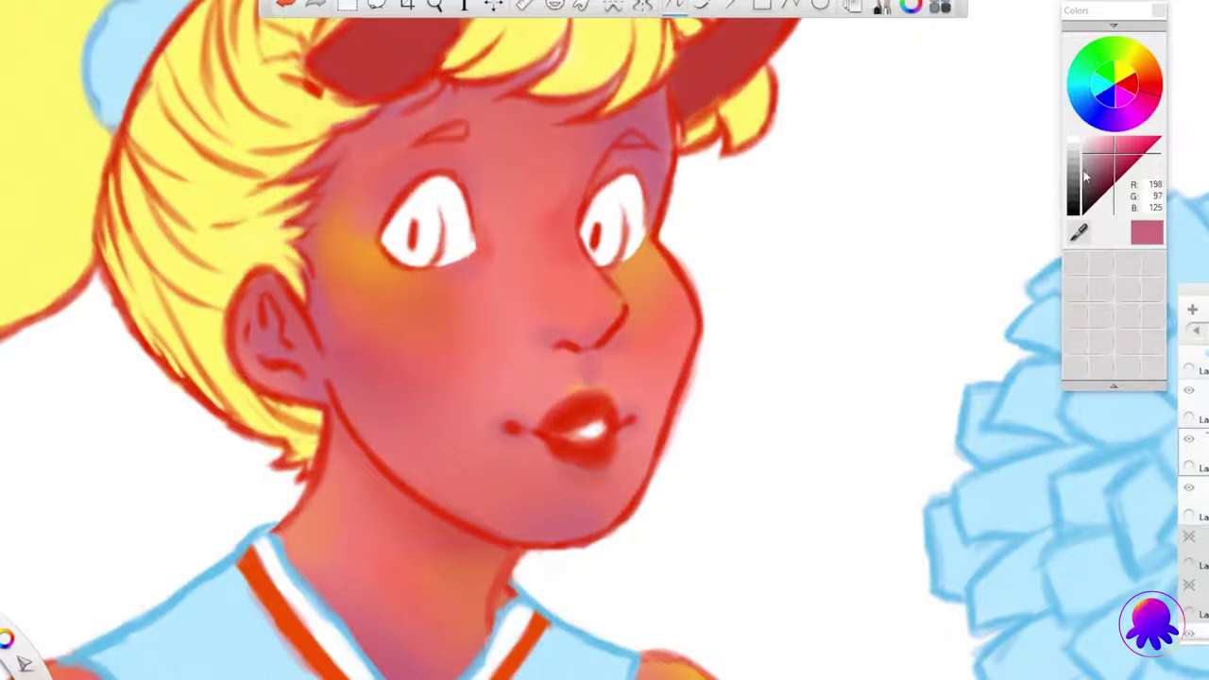
pyautogui.click(688, 225)
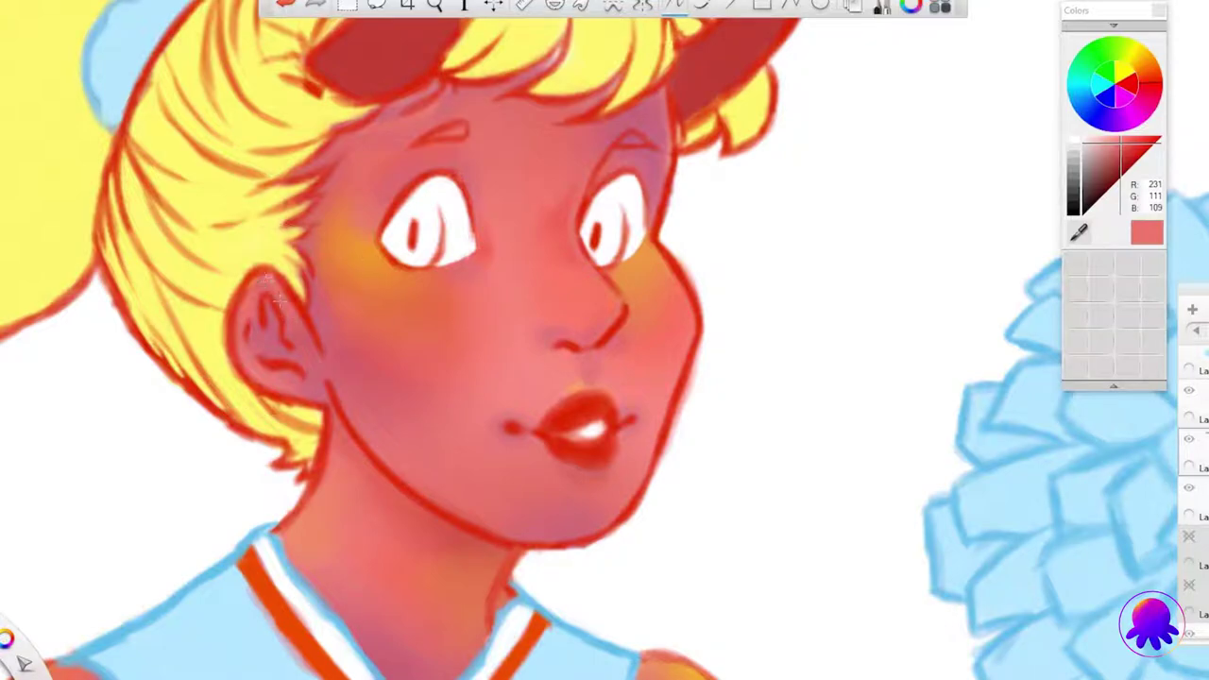
# Step: Add orange highlights (RGB 233, 148, 50) to the ear, the right eyelid, the nose and the right cheek contour
pyautogui.keyDown('alt'); pyautogui.click(378, 248); pyautogui.keyUp('alt')
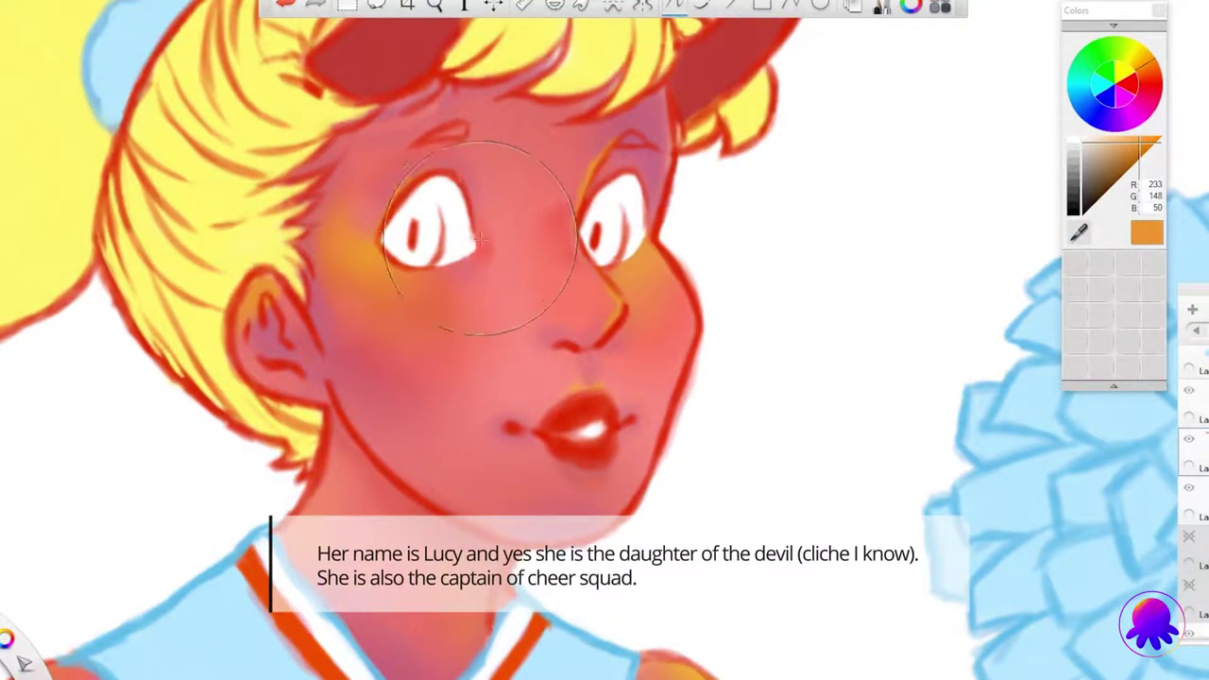
pyautogui.moveTo(546, 344); pyautogui.dragTo(565, 346)
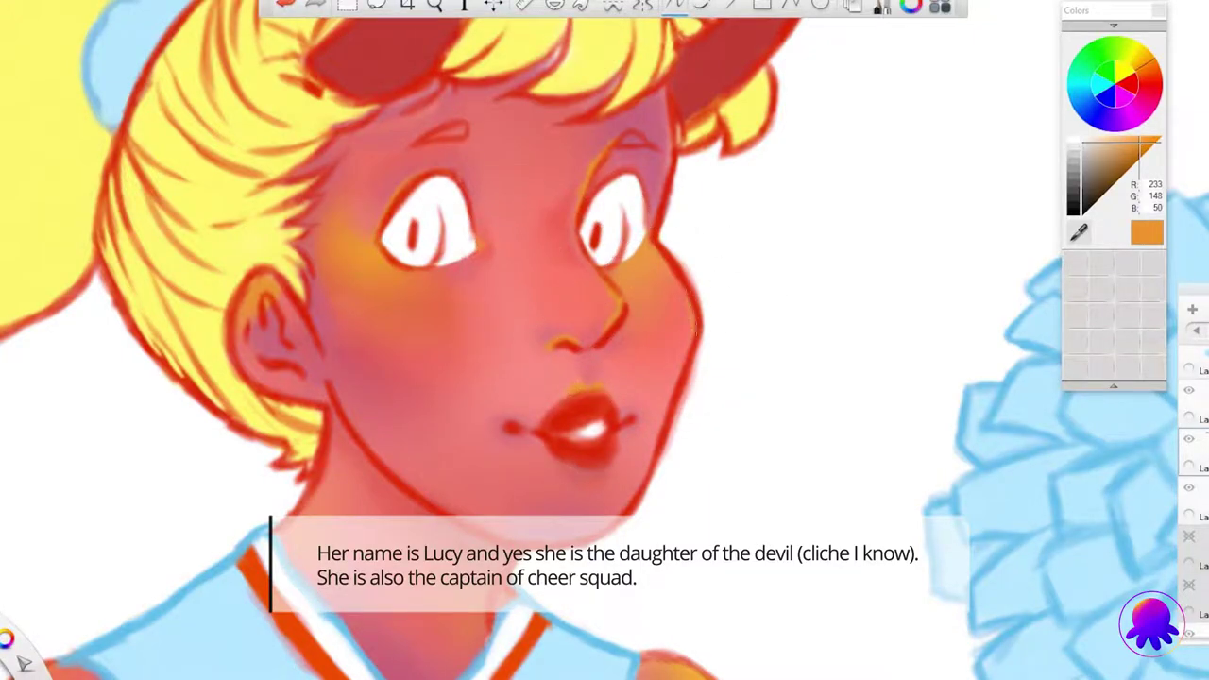
pyautogui.scroll(-5, 605, 340)
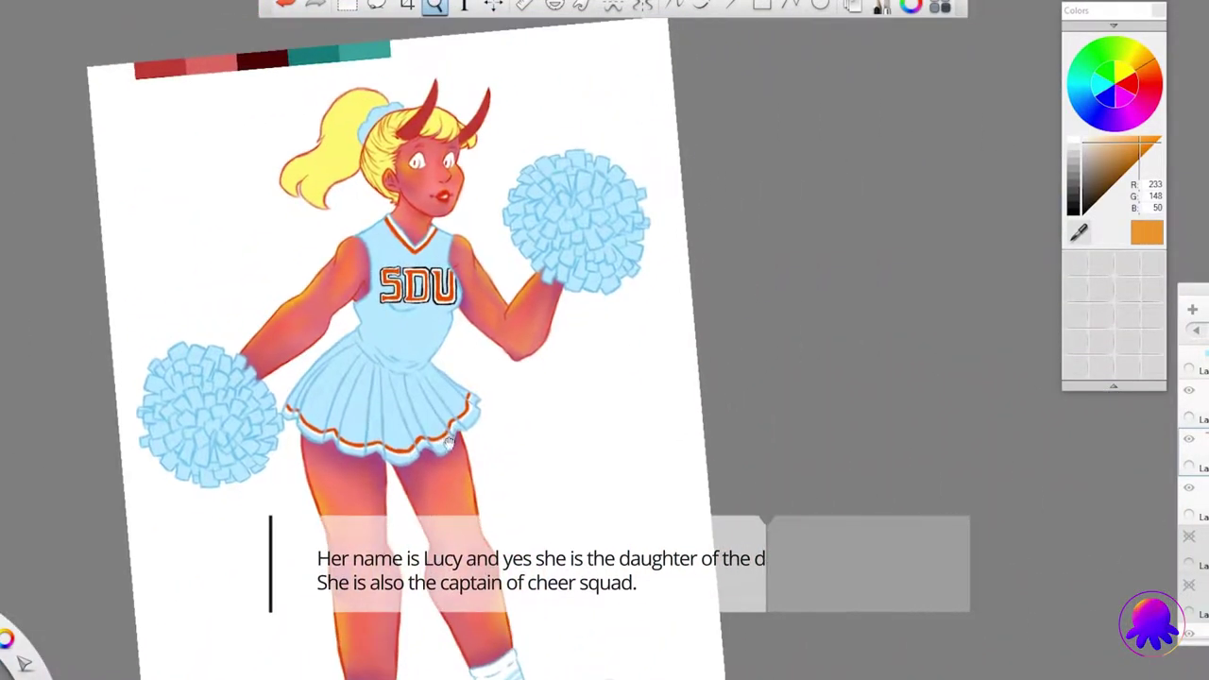
pyautogui.scroll(3, 605, 341)
pyautogui.scroll(3, 605, 340)
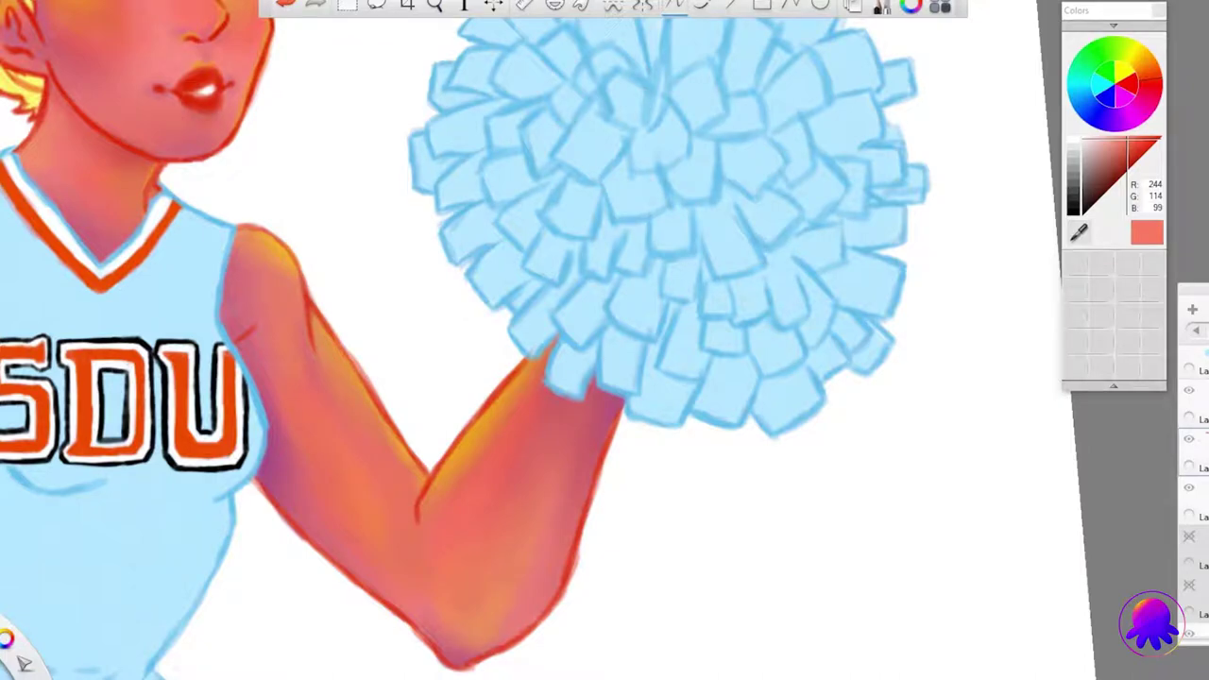
# Step: Dot small white highlights (RGB 255, 255, 255) onto the upper and lower lips
pyautogui.moveTo(432, 221); pyautogui.dragTo(464, 367)
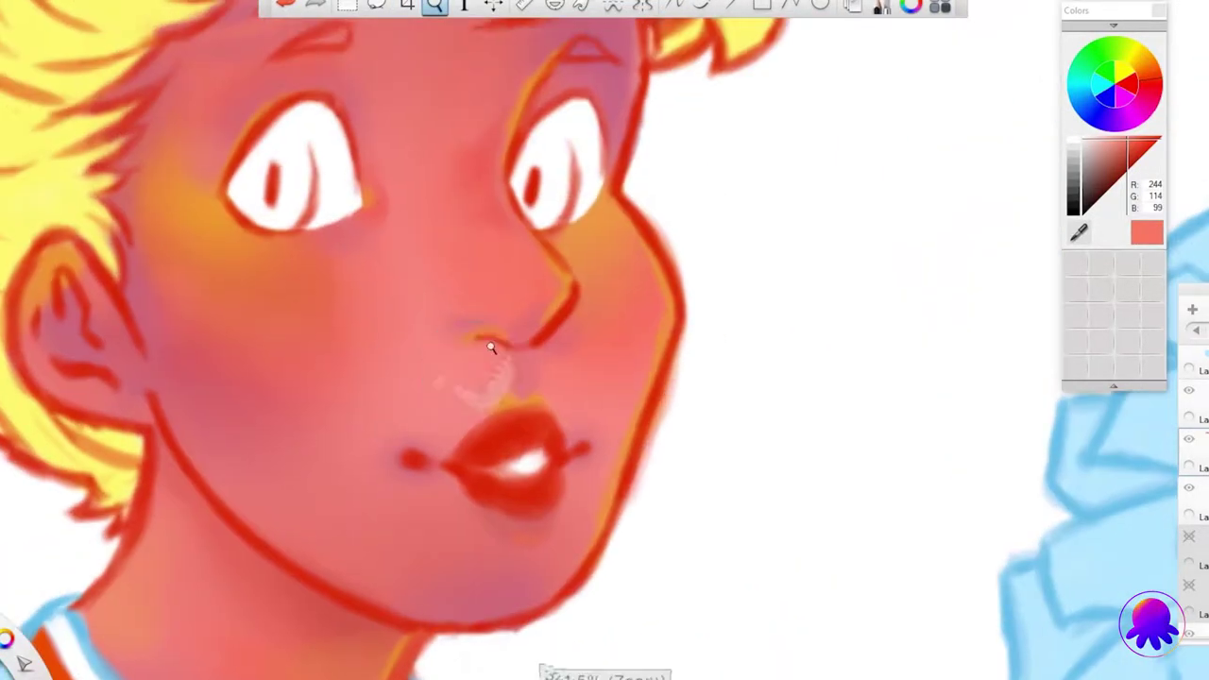
pyautogui.scroll(-2, 530, 480)
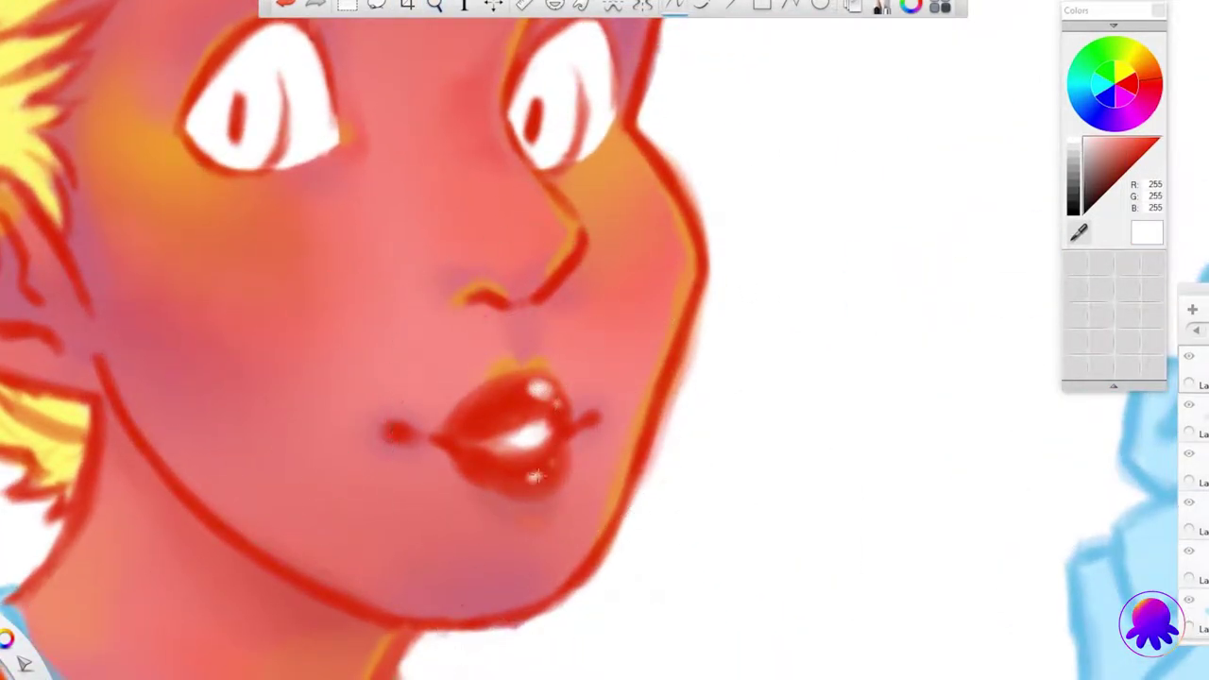
pyautogui.scroll(-4, 484, 321)
pyautogui.scroll(-2, 484, 321)
pyautogui.scroll(4, 405, 311)
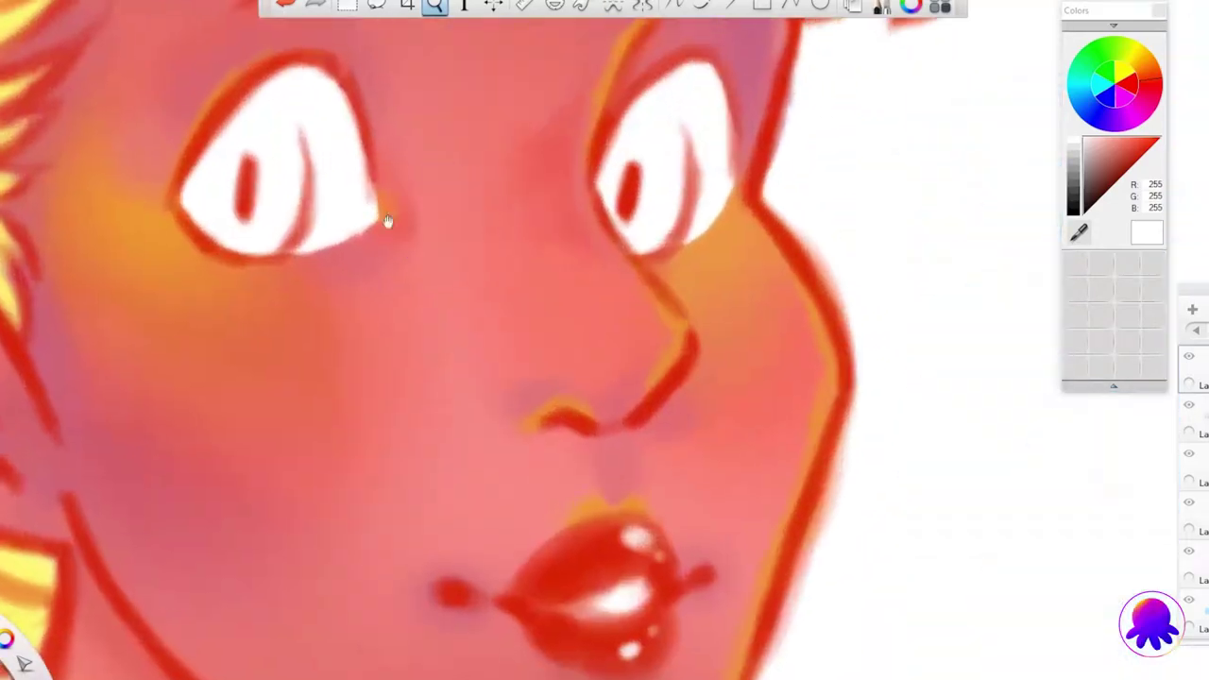
# Step: Name the layer with the eye whites and make a separate layer active for the irises
pyautogui.scroll(-4, 431, 208)
pyautogui.moveTo(438, 459); pyautogui.dragTo(391, 202)
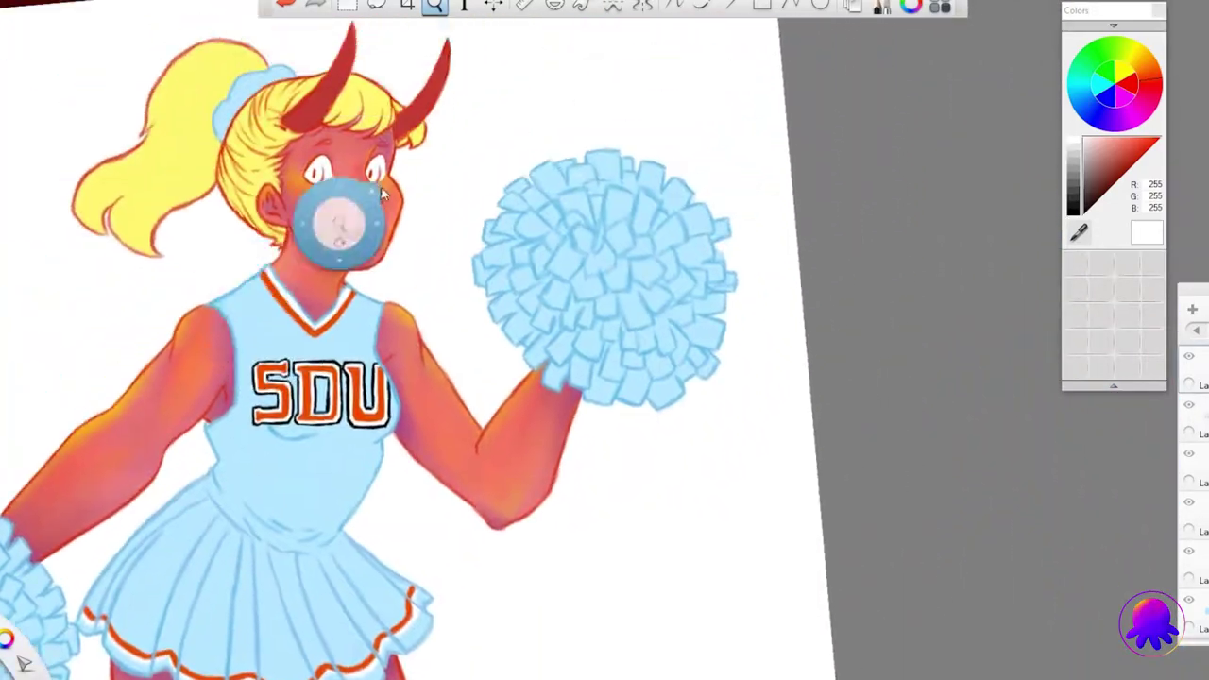
pyautogui.scroll(6, 391, 202)
pyautogui.scroll(3, 367, 159)
pyautogui.doubleClick(1192, 453)
pyautogui.press('Escape')
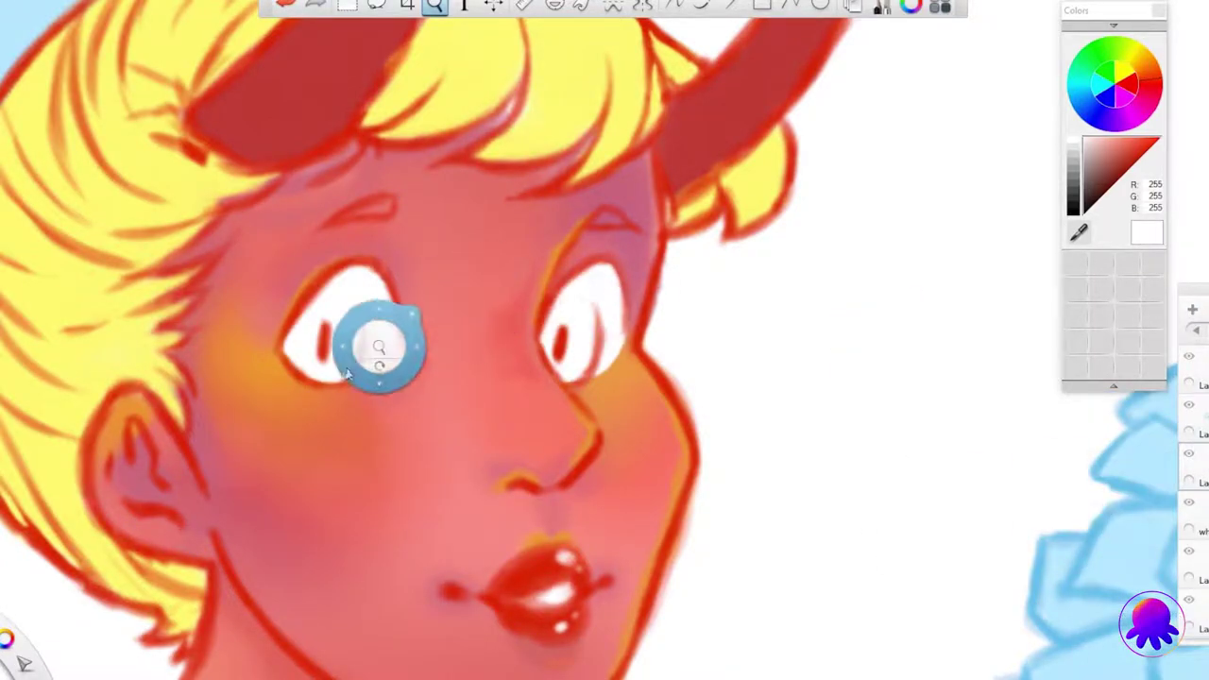
# Step: Try colouring both irises bright yellow (RGB 255, 255, 0)
pyautogui.scroll(4, 431, 410)
pyautogui.click(1131, 115)
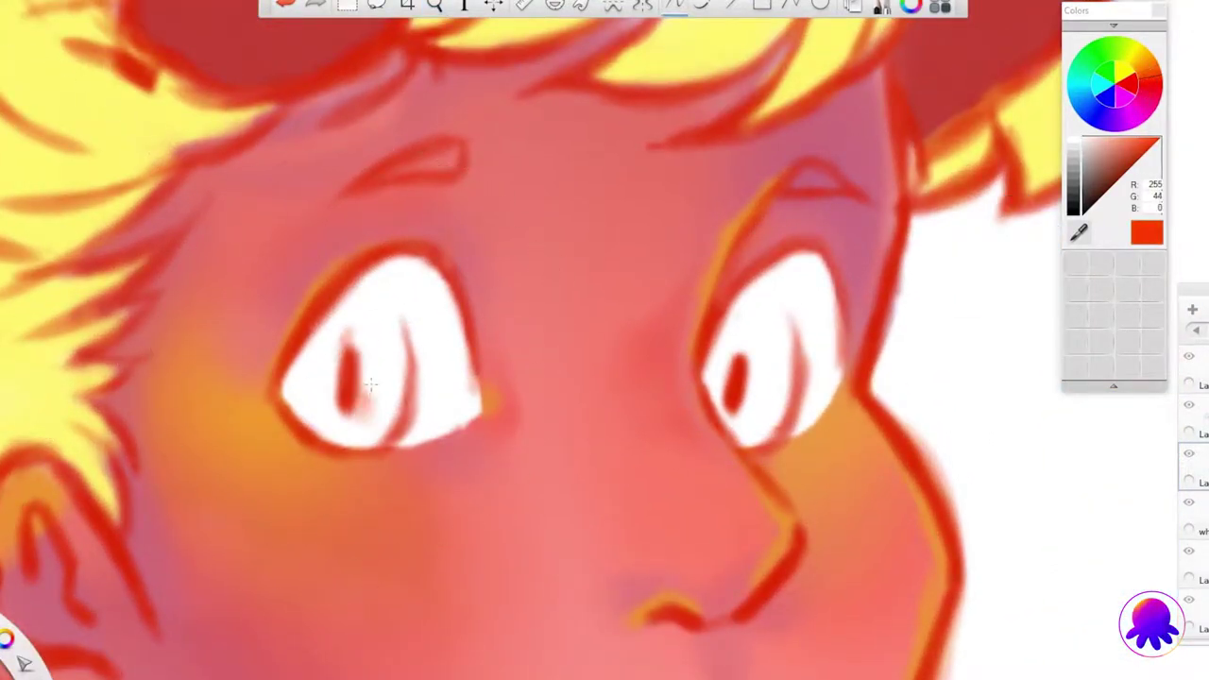
pyautogui.click(1138, 49)
pyautogui.moveTo(302, 397); pyautogui.dragTo(332, 387)
pyautogui.moveTo(746, 311); pyautogui.dragTo(755, 425)
# Step: Recolour both irises cyan (RGB 0, 221, 255) and shade them with the light teal swatch (RGB 59, 163, 156)
pyautogui.click(434, 5)
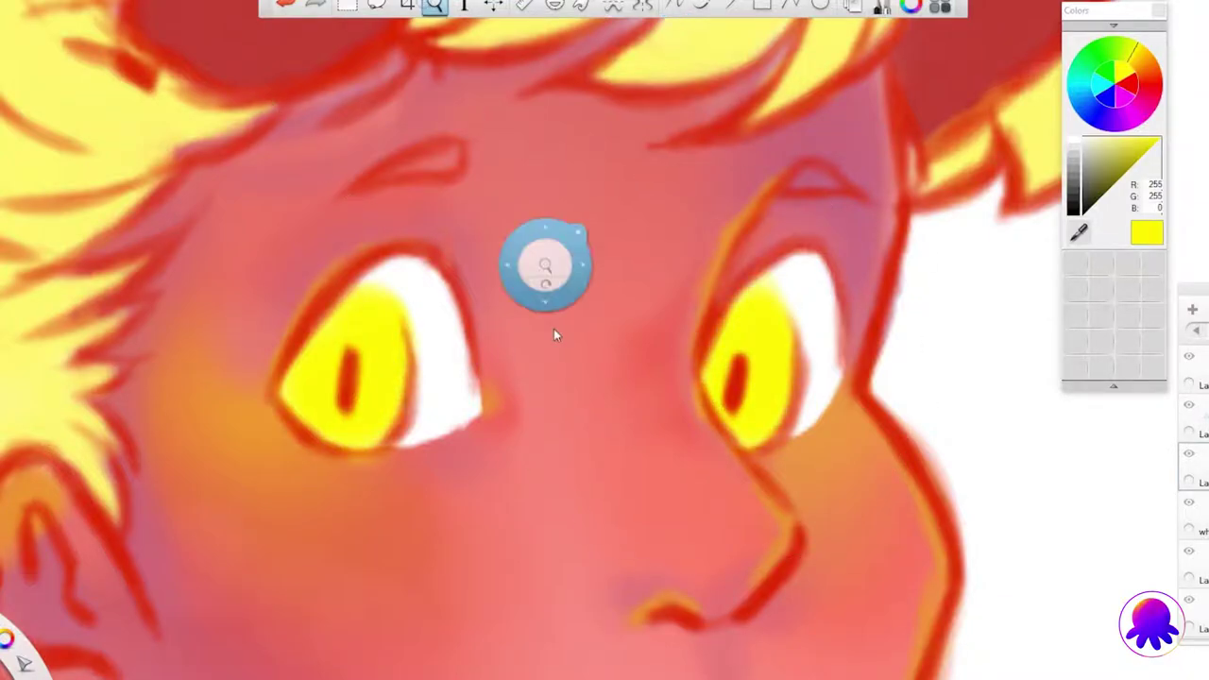
pyautogui.scroll(-5, 478, 114)
pyautogui.scroll(3, 497, 114)
pyautogui.click(608, 455)
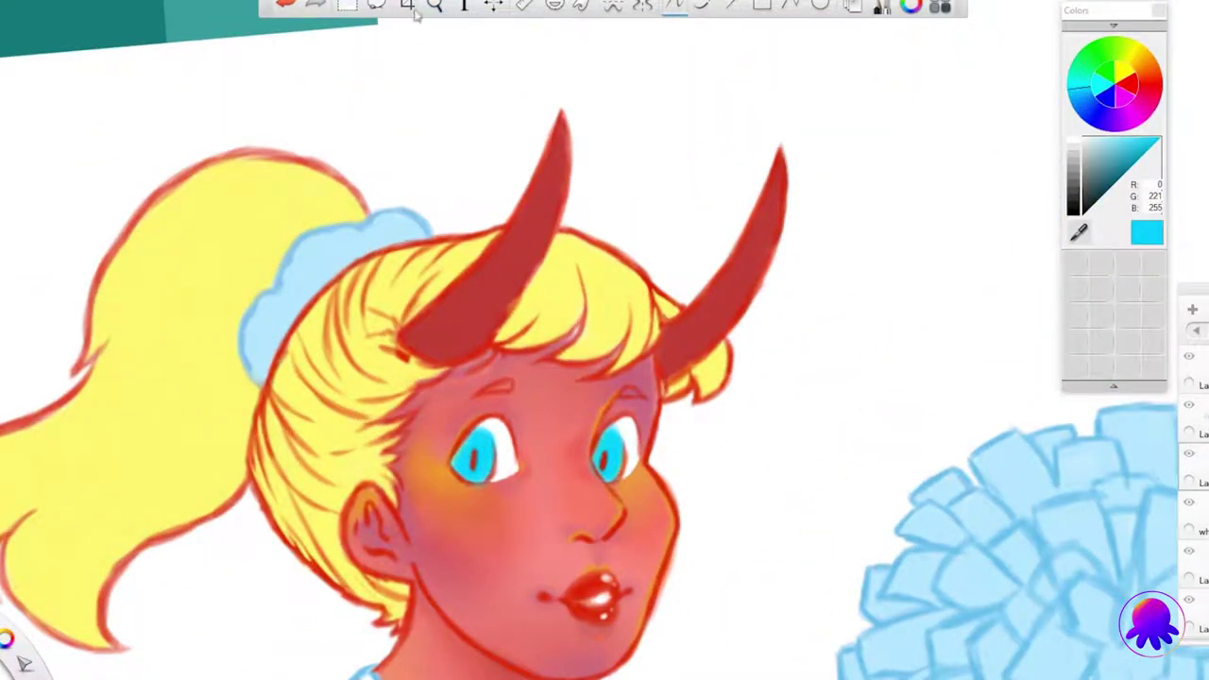
pyautogui.click(316, 130)
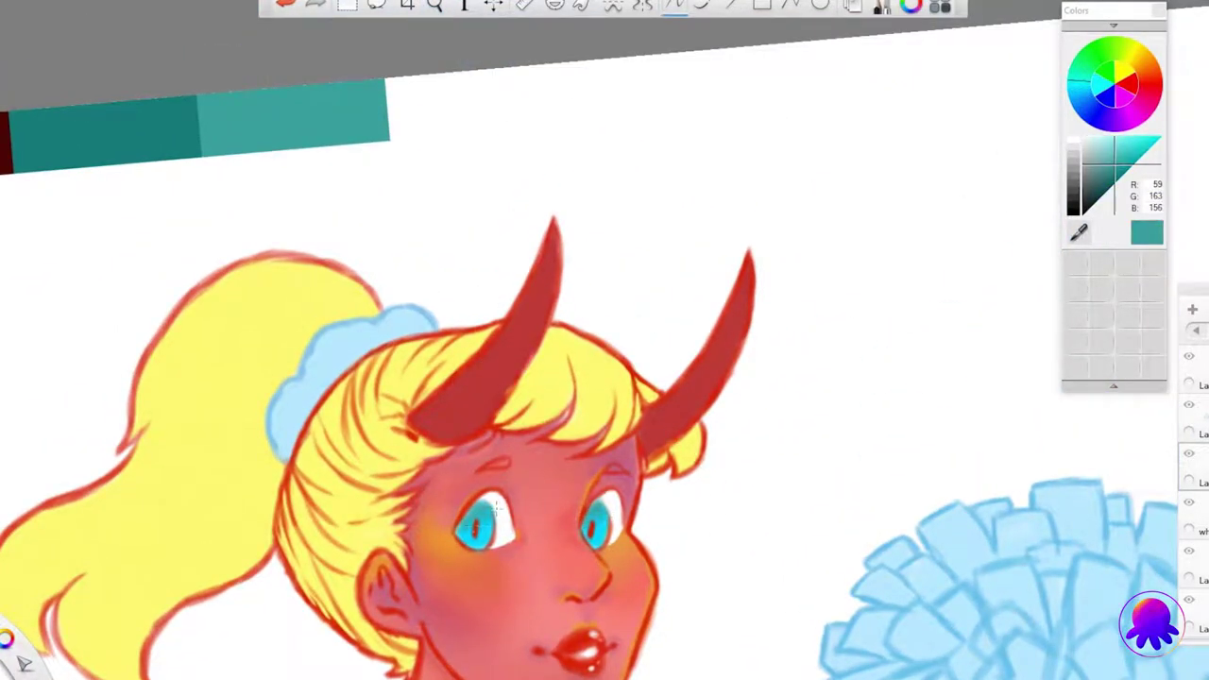
# Step: Sample the dark teal swatch (RGB 25, 126, 119) and softly shade the lower part of the skirt
pyautogui.keyDown('alt'); pyautogui.click(468, 88); pyautogui.keyUp('alt')
pyautogui.press('space')
pyautogui.moveTo(378, 510)
pyautogui.mouseDown()
pyautogui.moveTo(337, 533)
pyautogui.moveTo(359, 510)
pyautogui.moveTo(405, 271)
pyautogui.moveTo(502, 548)
pyautogui.moveTo(540, 510)
pyautogui.moveTo(1127, 419)
pyautogui.moveTo(653, 386)
pyautogui.moveTo(1195, 390)
pyautogui.moveTo(858, 399)
pyautogui.mouseUp()
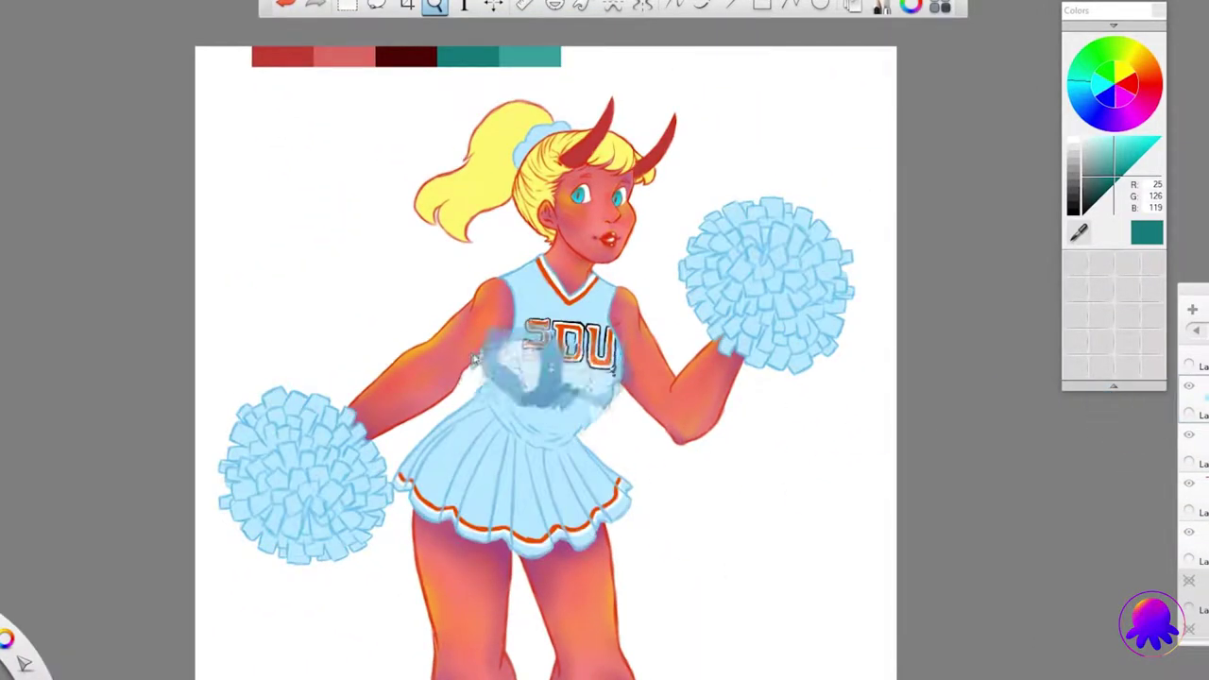
pyautogui.hotkey('ctrl', 'b')
pyautogui.hotkey('ctrl', 'b')
pyautogui.moveTo(491, 501); pyautogui.dragTo(604, 529)
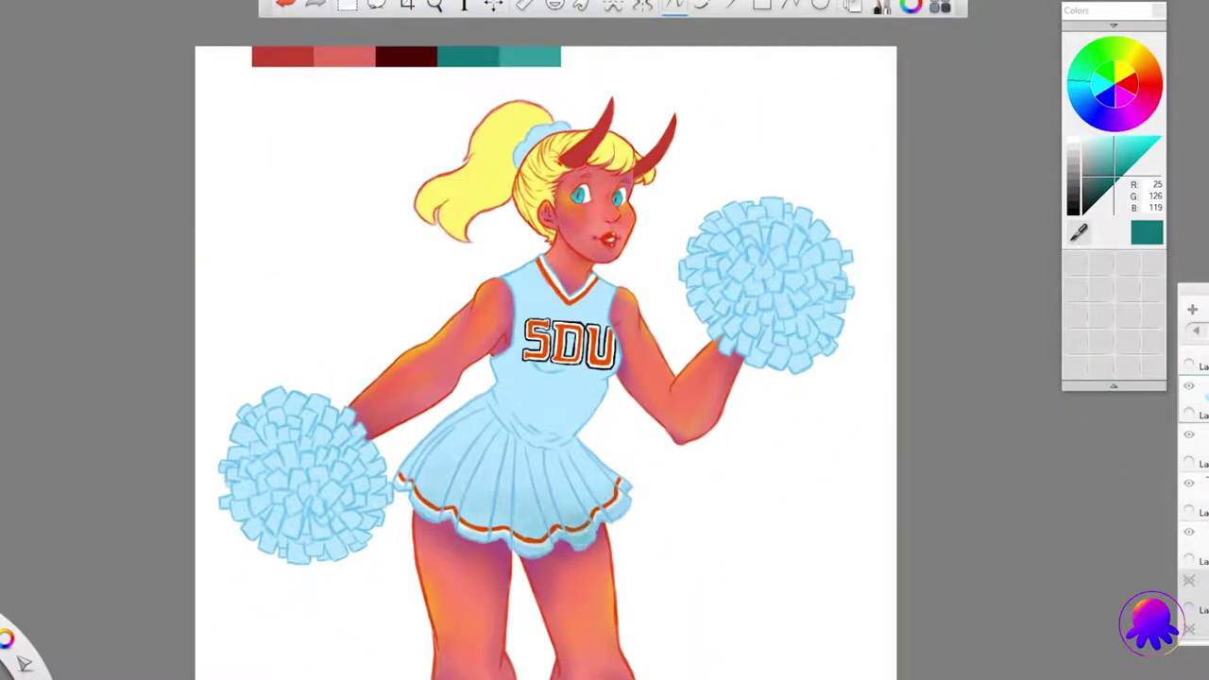
# Step: Extend the dark teal shading across the waist and upper skirt, and shade the lower half of the left pom-pom
pyautogui.moveTo(454, 473); pyautogui.dragTo(576, 440)
pyautogui.moveTo(501, 397); pyautogui.dragTo(576, 425)
pyautogui.moveTo(231, 472); pyautogui.dragTo(337, 532)
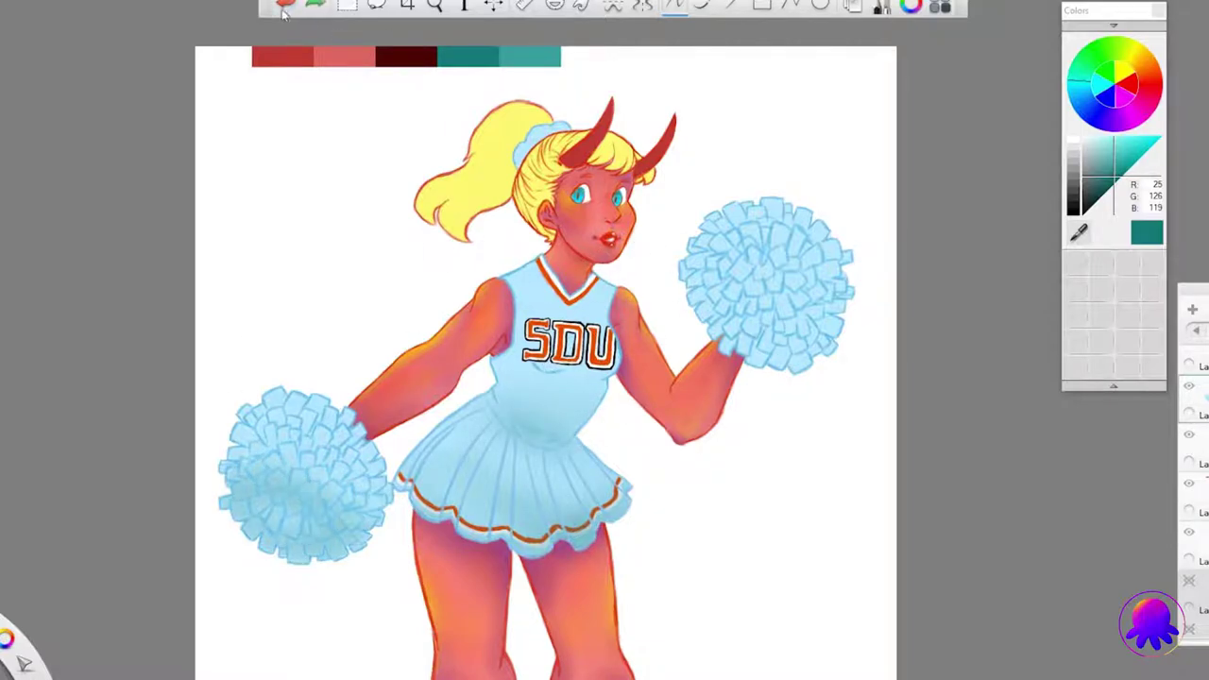
# Step: Undo the left pom-pom's last shading, then try dark teal shading on its inner side and the right pom-pom's lower half
pyautogui.hotkey('ctrl', 'z')
pyautogui.moveTo(398, 501); pyautogui.dragTo(373, 449)
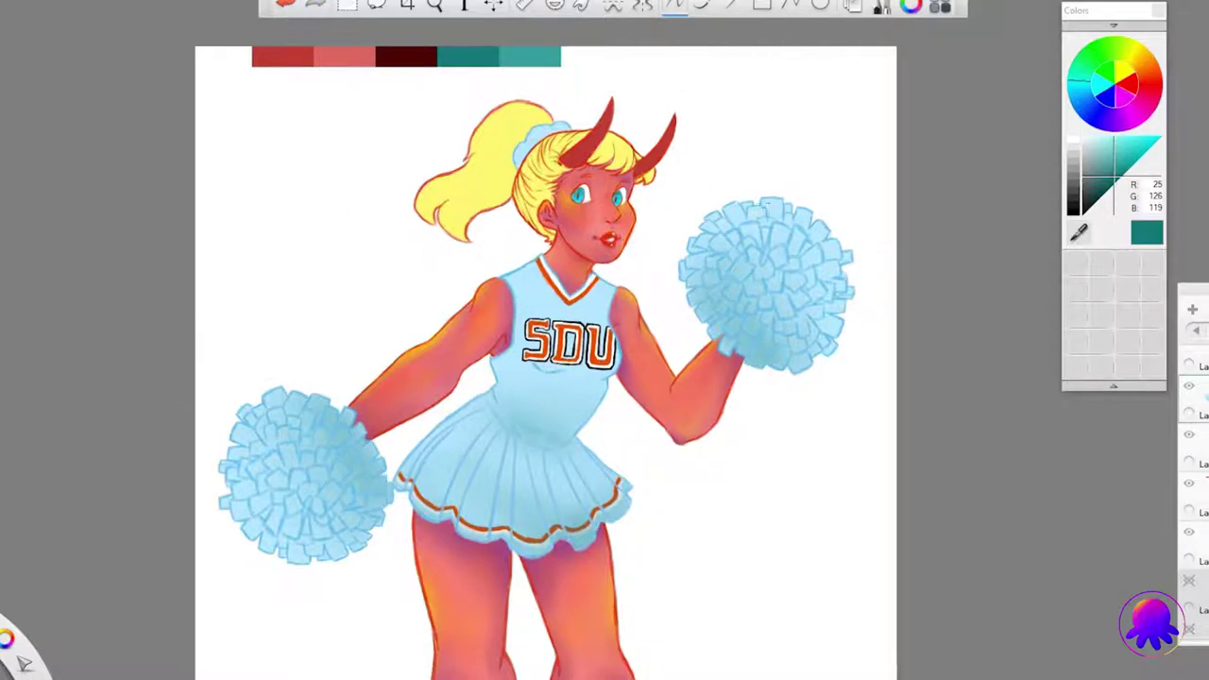
pyautogui.press('space')
pyautogui.moveTo(500, 356); pyautogui.dragTo(311, 54)
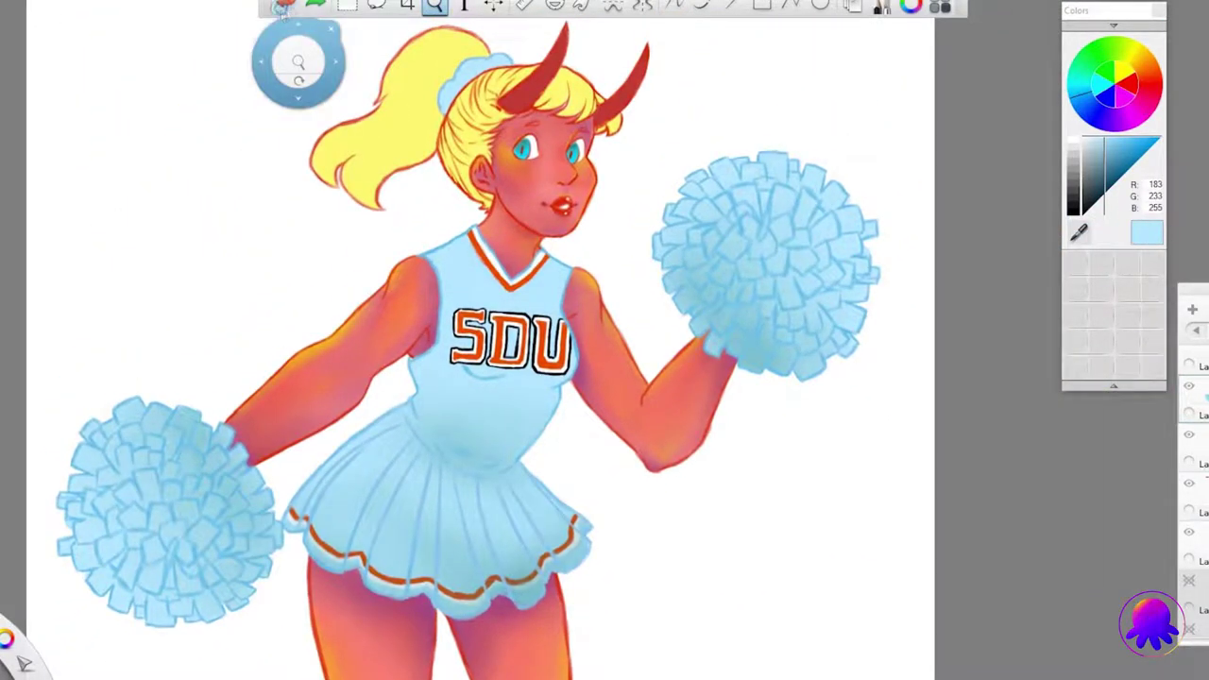
# Step: Sample a muted blue (RGB 116, 172, 197) and softly shade the skirt's pleats and its right outer fold
pyautogui.keyDown('alt'); pyautogui.click(485, 431); pyautogui.keyUp('alt')
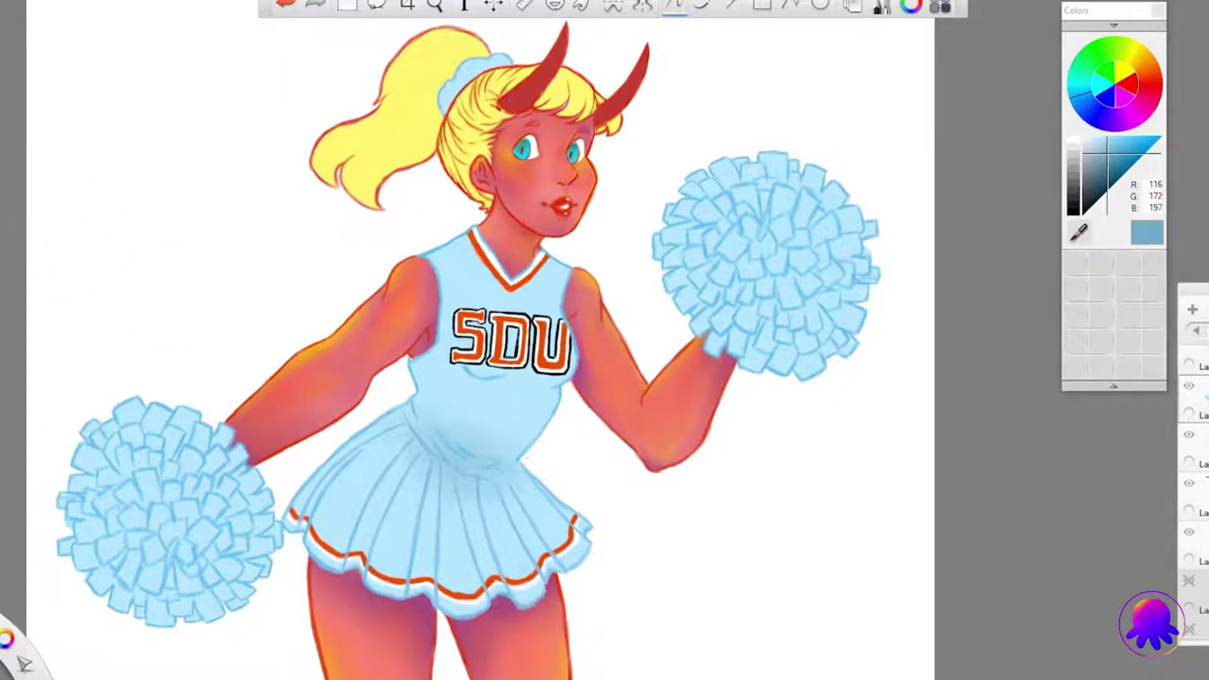
pyautogui.press('space')
pyautogui.moveTo(486, 431)
pyautogui.mouseDown()
pyautogui.moveTo(604, 342)
pyautogui.moveTo(844, 331)
pyautogui.moveTo(403, 299)
pyautogui.moveTo(423, 340)
pyautogui.mouseUp()
pyautogui.moveTo(407, 293); pyautogui.dragTo(425, 401)
pyautogui.click(531, 269)
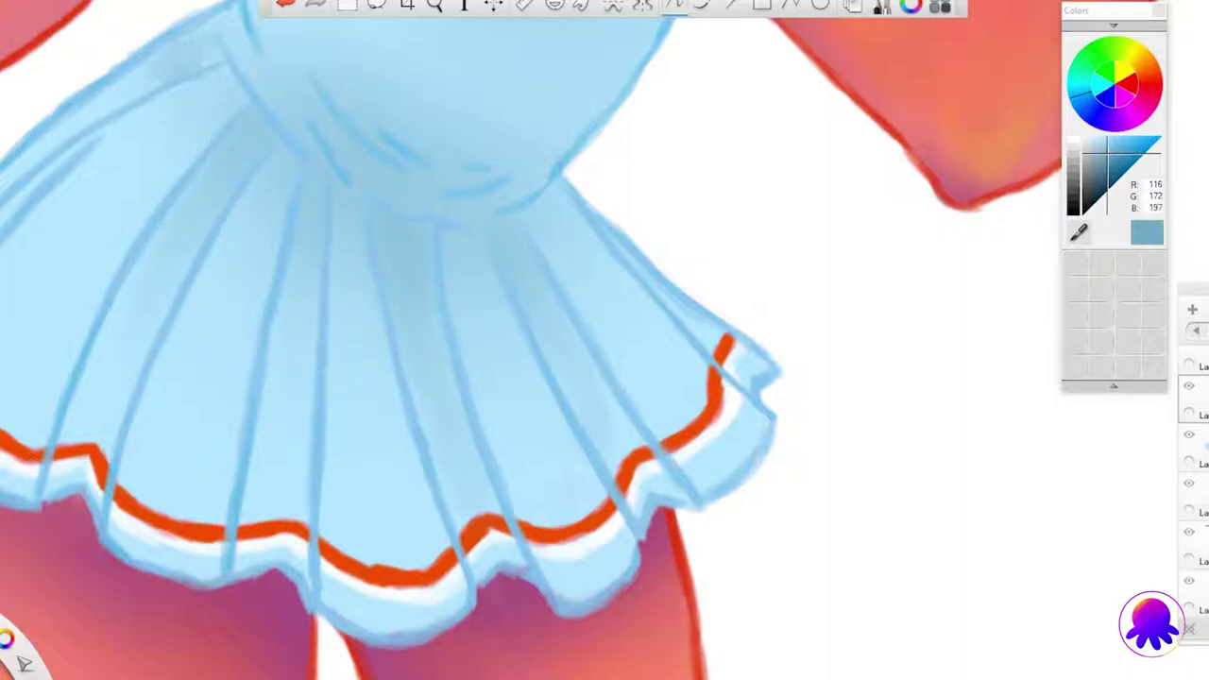
pyautogui.moveTo(604, 218); pyautogui.dragTo(756, 378)
pyautogui.moveTo(667, 268); pyautogui.dragTo(746, 388)
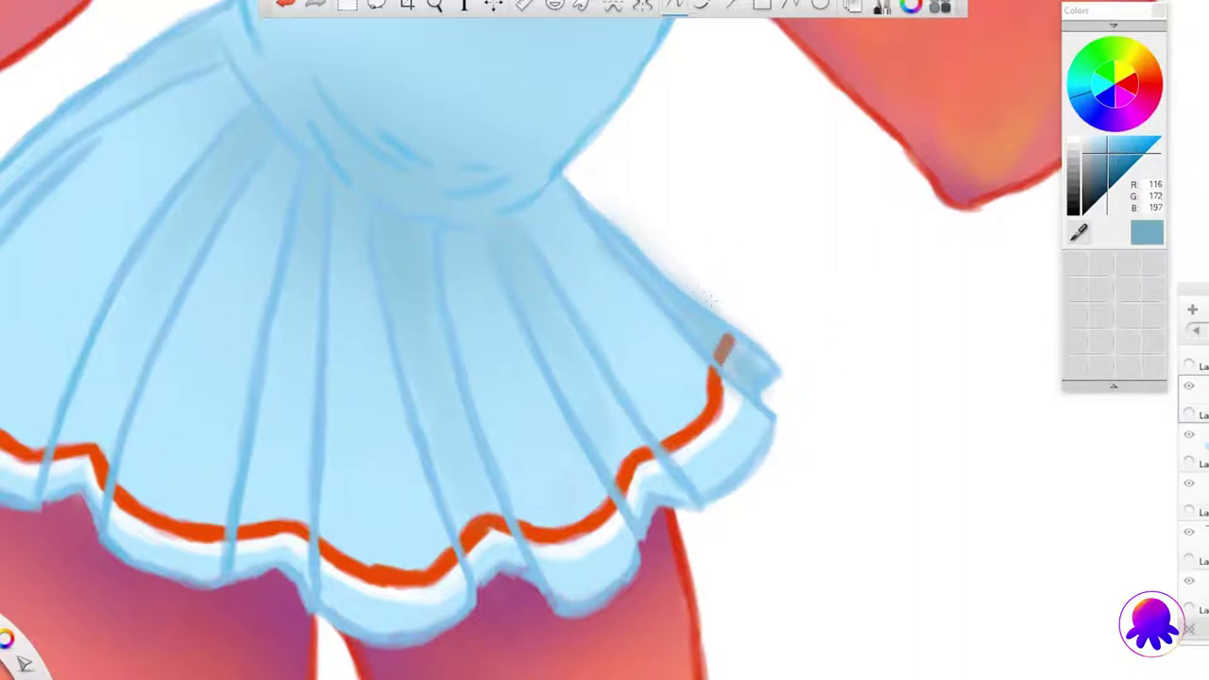
# Step: Extend the muted blue shading over the skirt's left outer folds and the side of the top below the arm
pyautogui.scroll(-3, 418, 243)
pyautogui.scroll(2, 419, 243)
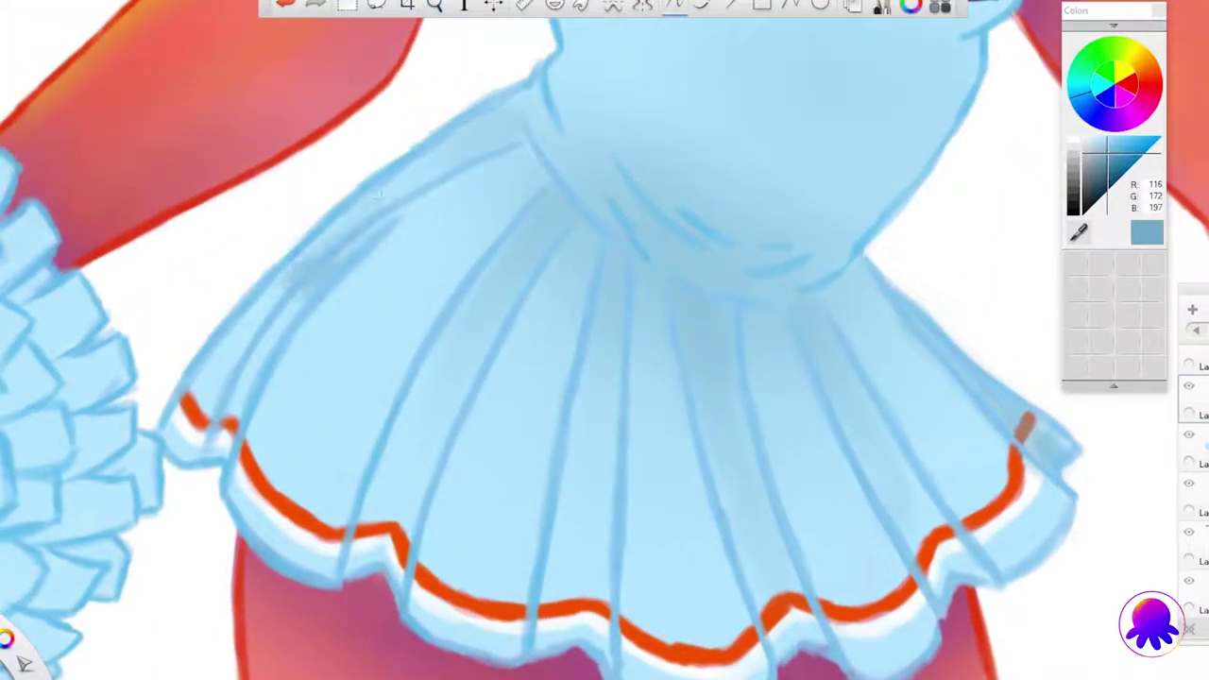
pyautogui.scroll(-3, 593, 644)
pyautogui.scroll(3, 593, 645)
pyautogui.scroll(-1, 784, 473)
pyautogui.scroll(-2, 491, 251)
pyautogui.scroll(3, 354, 270)
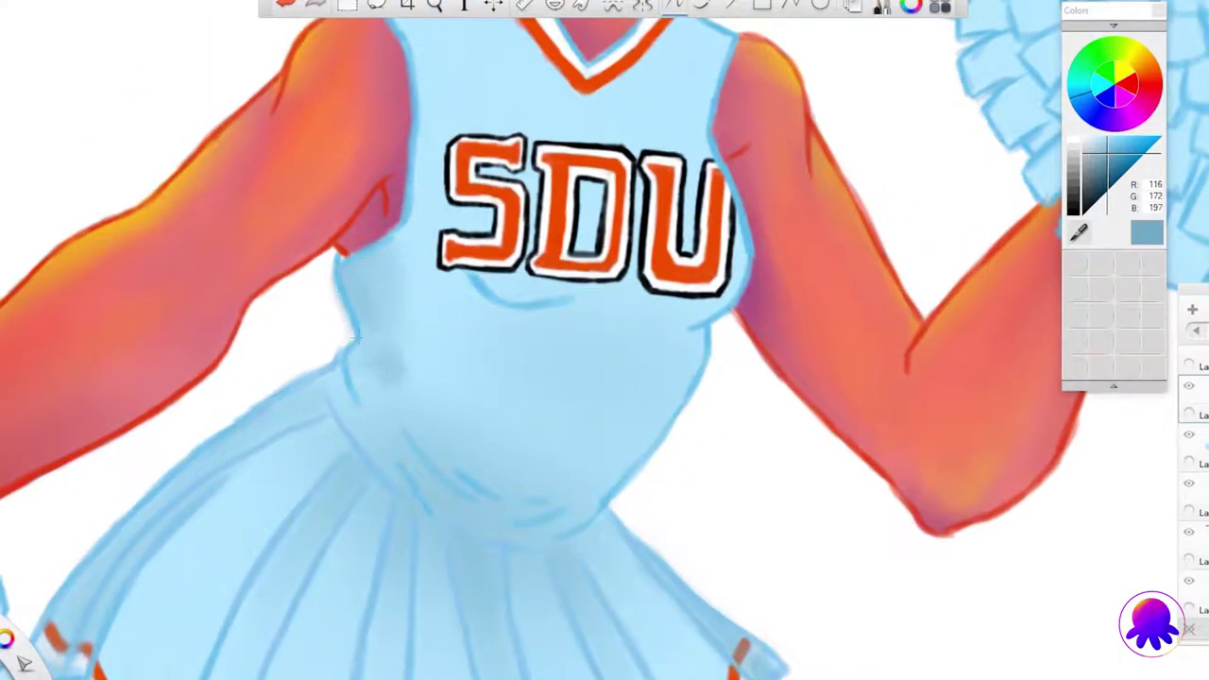
# Step: Shade the top's shoulders and the area beneath the SDU lettering with muted blue
pyautogui.moveTo(397, 94); pyautogui.dragTo(264, 326)
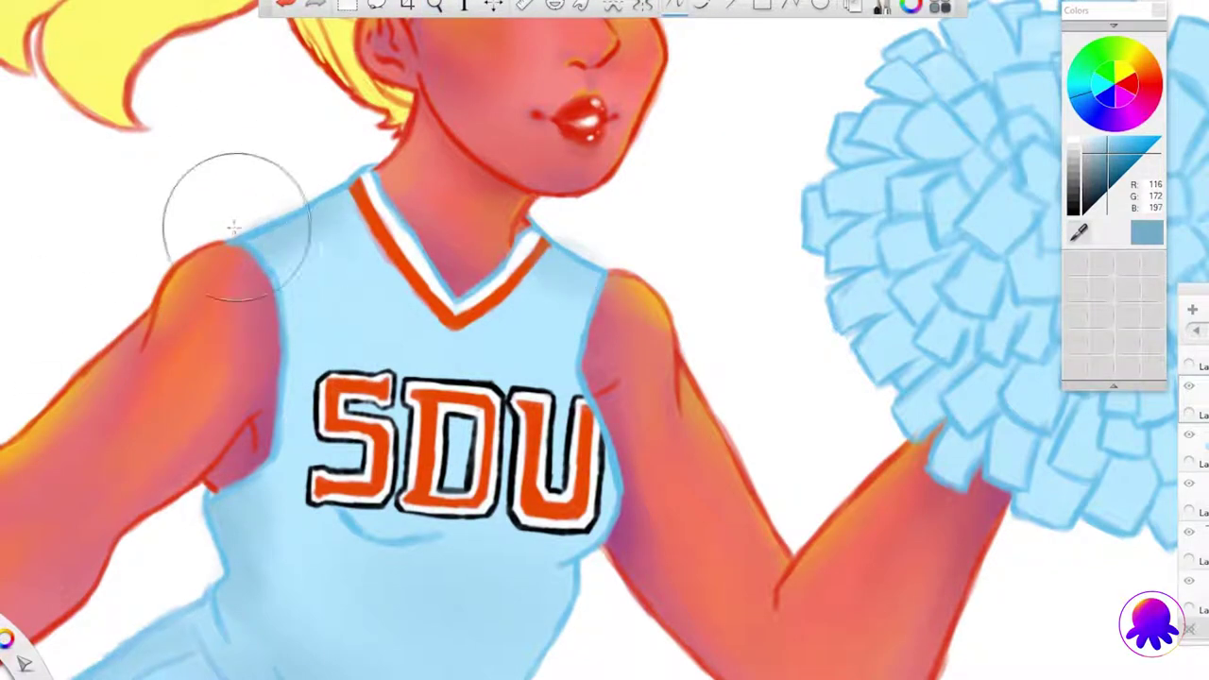
pyautogui.moveTo(561, 652); pyautogui.dragTo(487, 340)
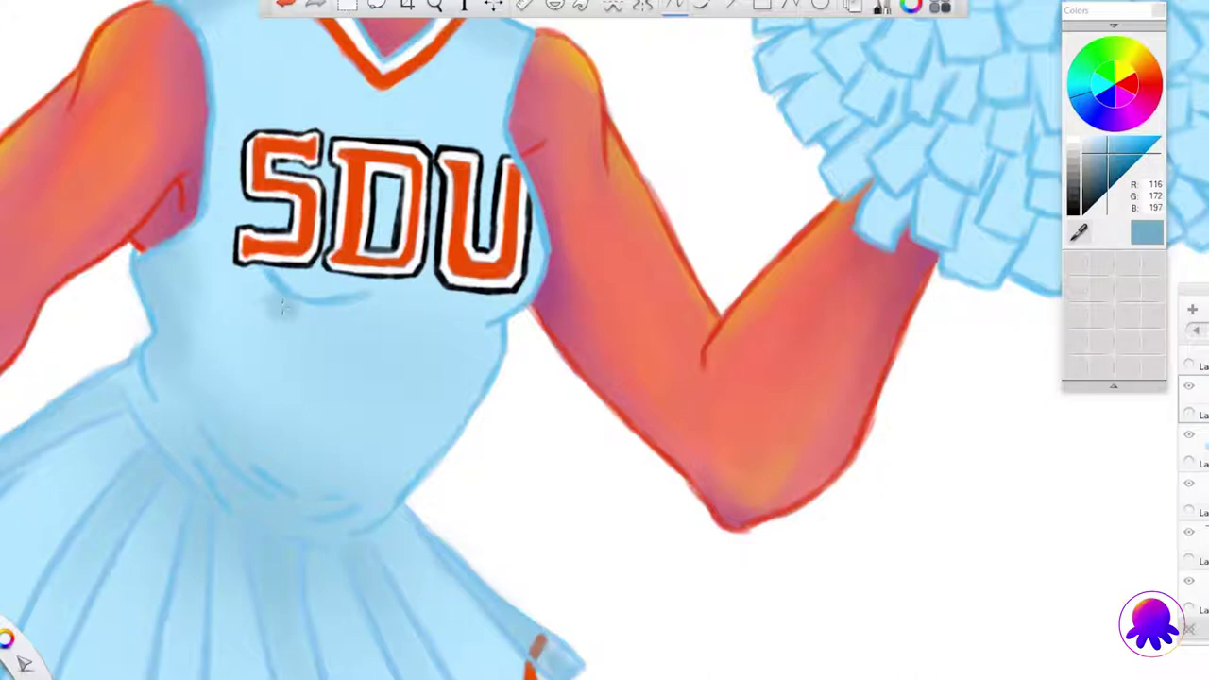
pyautogui.moveTo(352, 311); pyautogui.dragTo(353, 261)
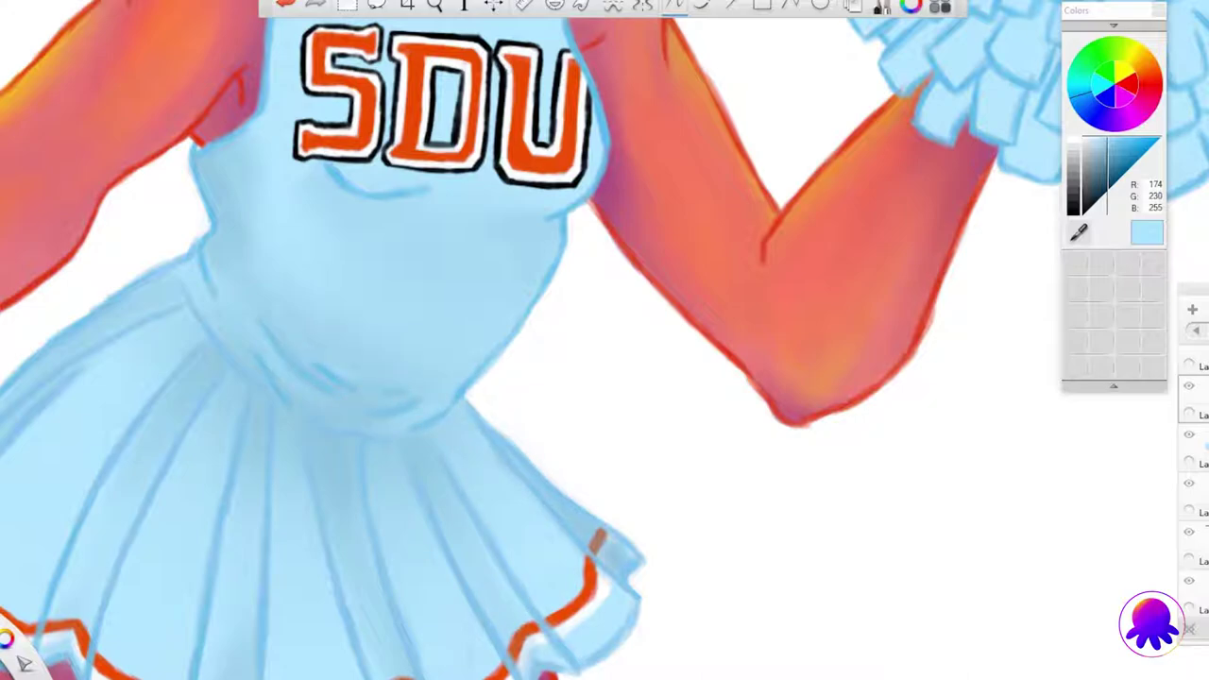
# Step: Paint light blue (RGB 181, 232, 254) highlights along the upper edges of the skirt's pleats
pyautogui.moveTo(344, 330); pyautogui.dragTo(457, 161)
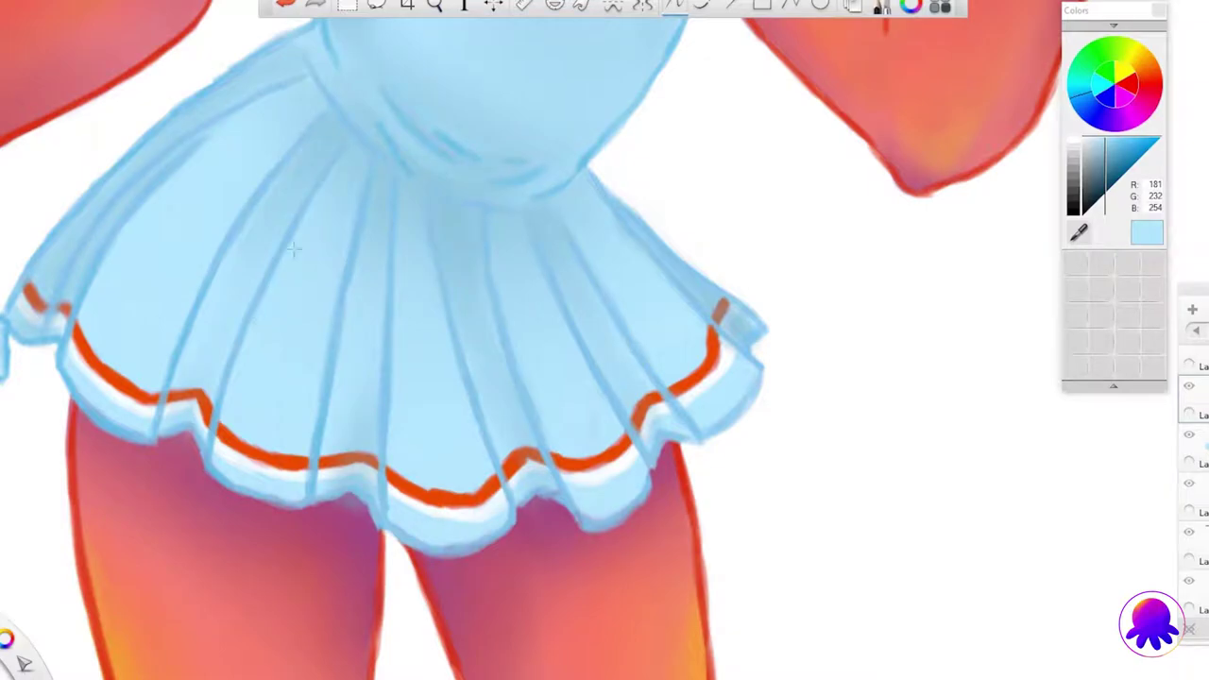
pyautogui.moveTo(401, 164); pyautogui.dragTo(399, 240)
pyautogui.moveTo(492, 217); pyautogui.dragTo(494, 280)
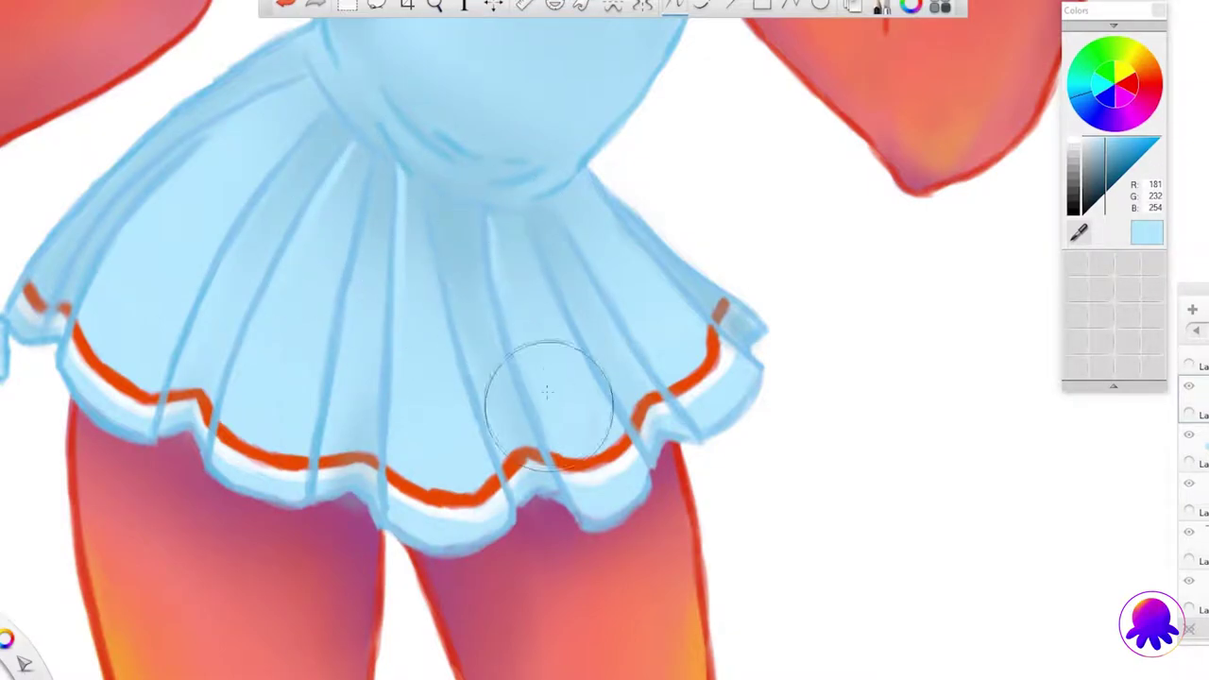
pyautogui.moveTo(410, 188); pyautogui.dragTo(426, 267)
pyautogui.moveTo(363, 161); pyautogui.dragTo(346, 255)
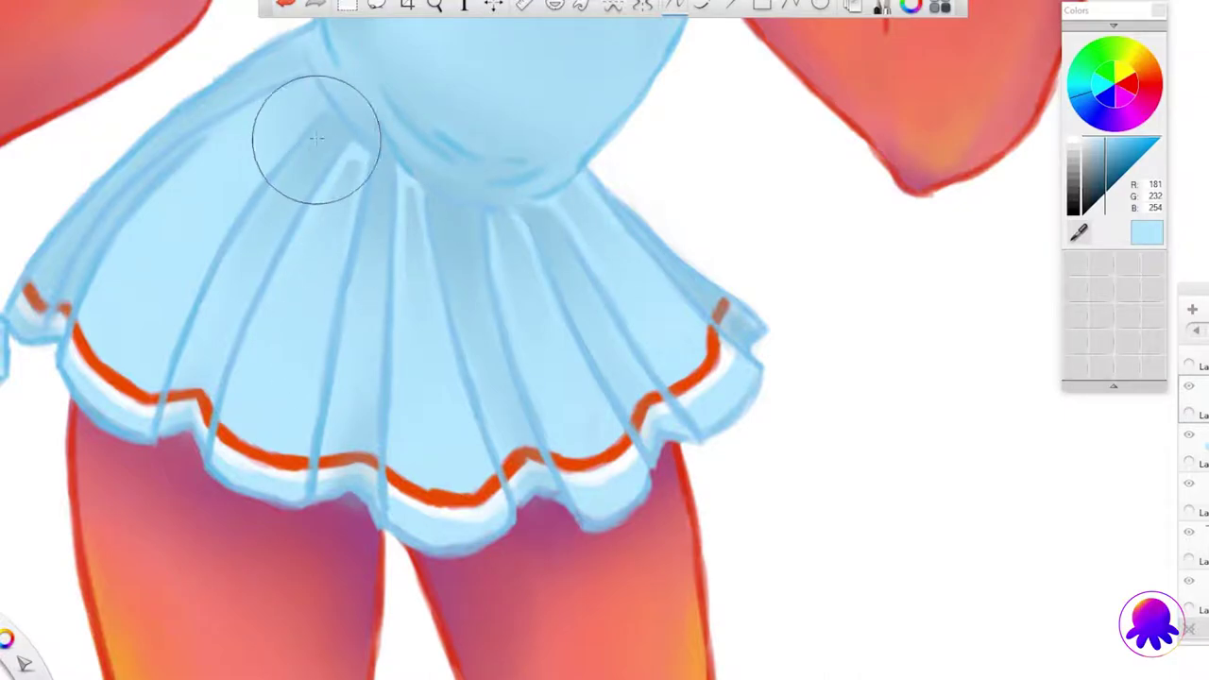
# Step: Add light blue highlights along the waistband folds and across the top just below the SDU lettering
pyautogui.scroll(-5, 573, 189)
pyautogui.scroll(2, 413, 324)
pyautogui.scroll(3, 413, 324)
pyautogui.scroll(2, 331, 331)
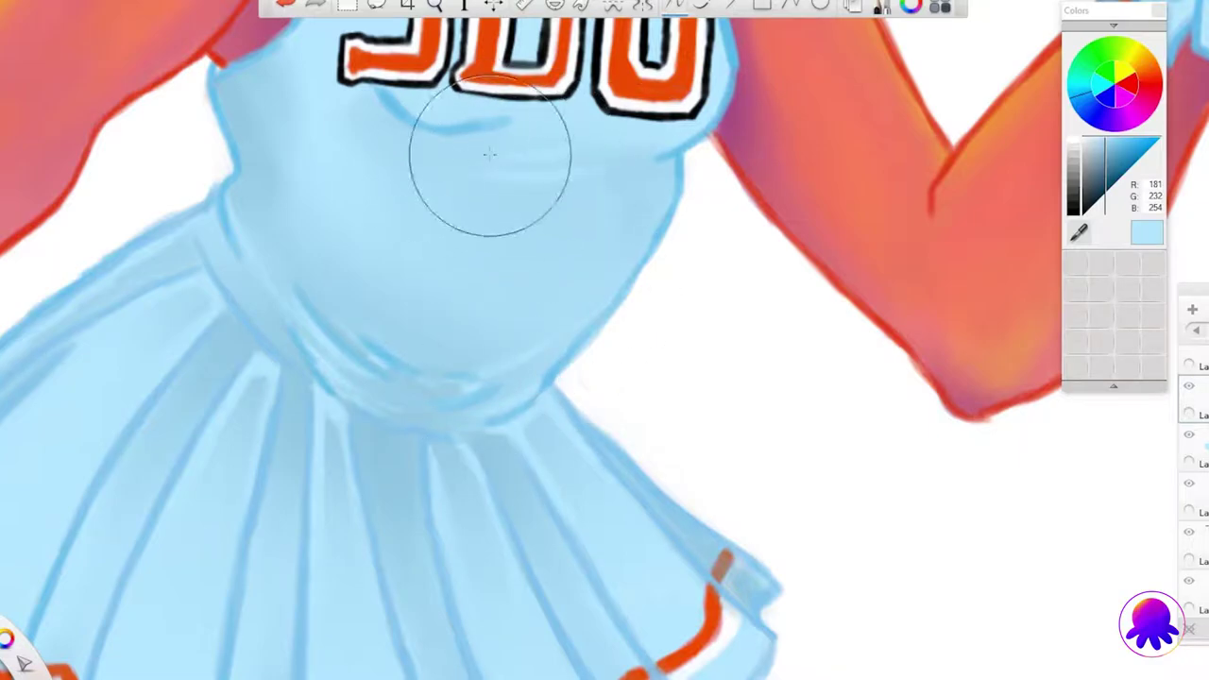
pyautogui.scroll(-2, 482, 157)
pyautogui.moveTo(366, 226); pyautogui.dragTo(446, 226)
pyautogui.scroll(1, 554, 210)
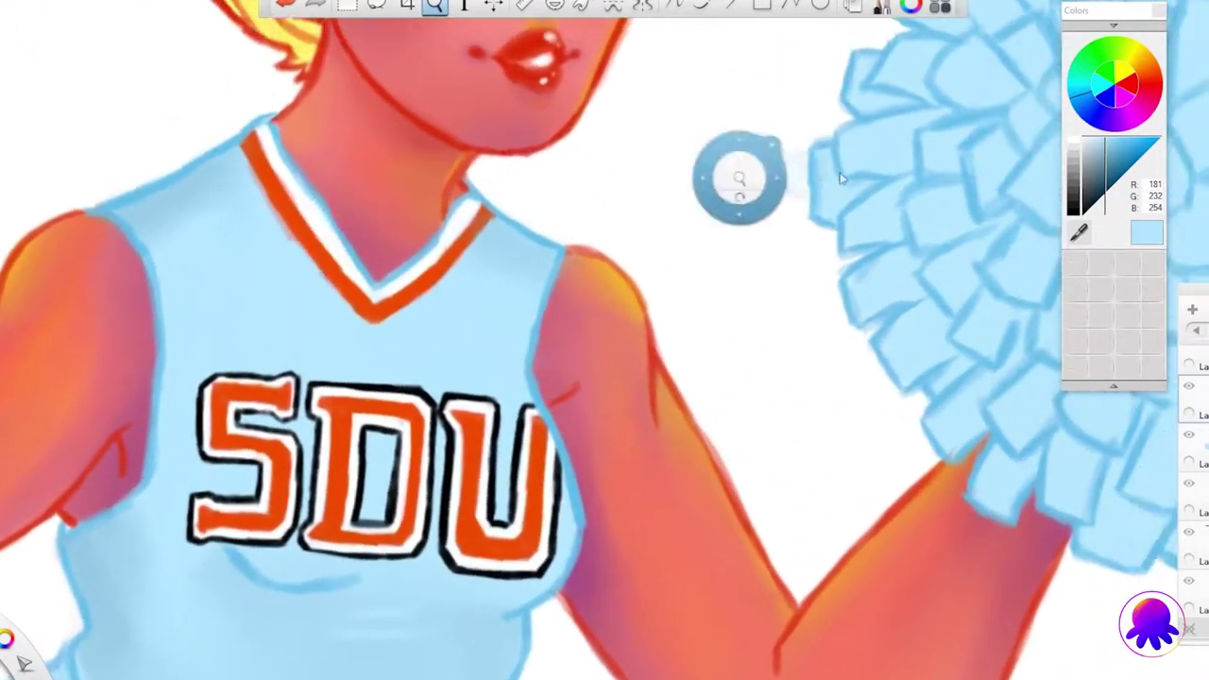
# Step: Blend sampled blues (RGB 154, 208, 232; 165, 217, 239; 180, 231, 253) over the chest and around the collar
pyautogui.keyDown('alt'); pyautogui.click(529, 236); pyautogui.keyUp('alt')
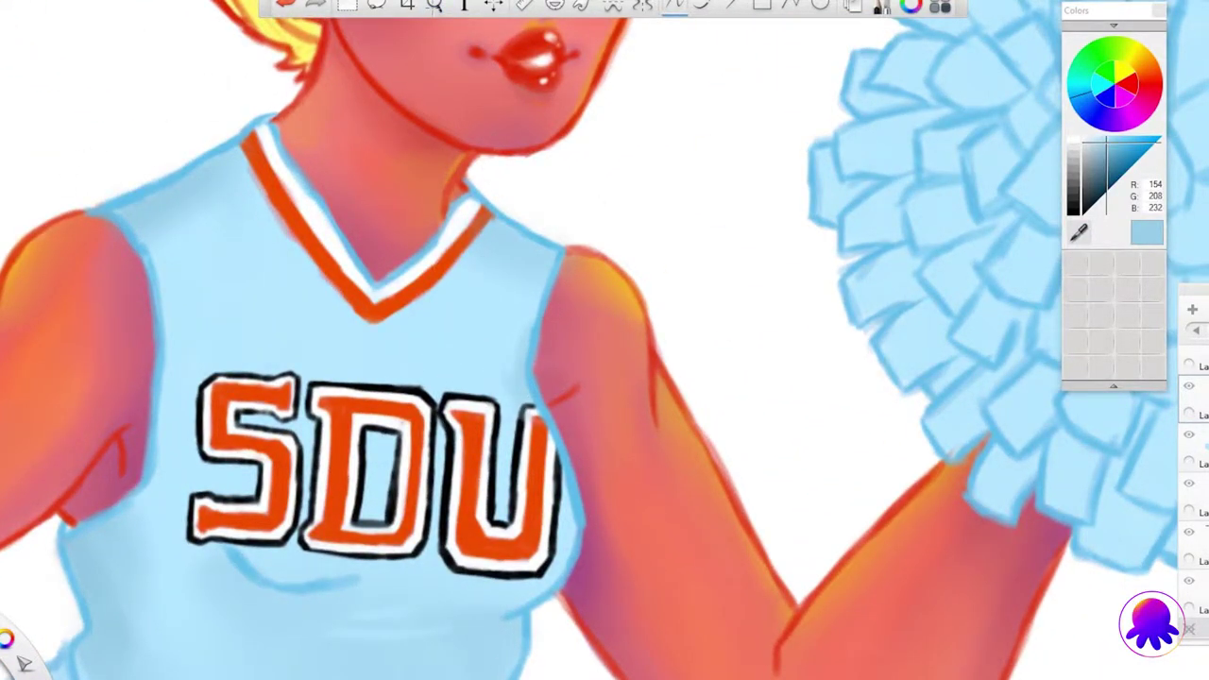
pyautogui.scroll(-2, 429, 26)
pyautogui.scroll(2, 459, 332)
pyautogui.keyDown('alt'); pyautogui.click(378, 236); pyautogui.keyUp('alt')
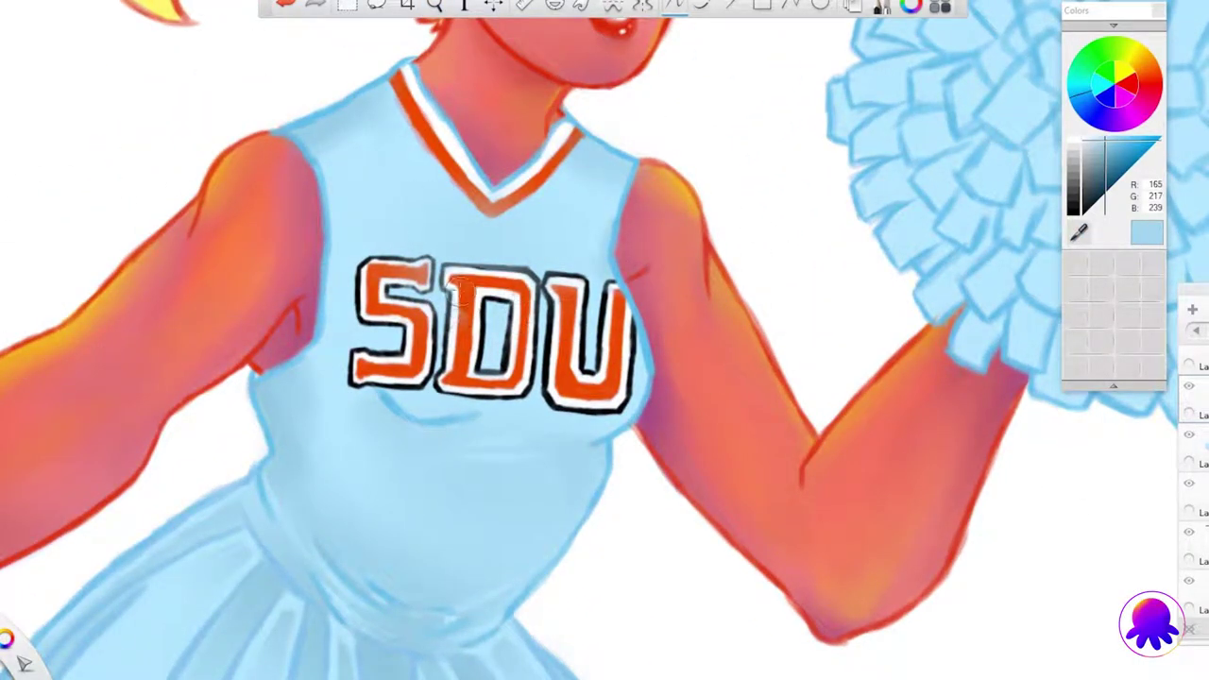
pyautogui.keyDown('alt'); pyautogui.click(284, 588); pyautogui.keyUp('alt')
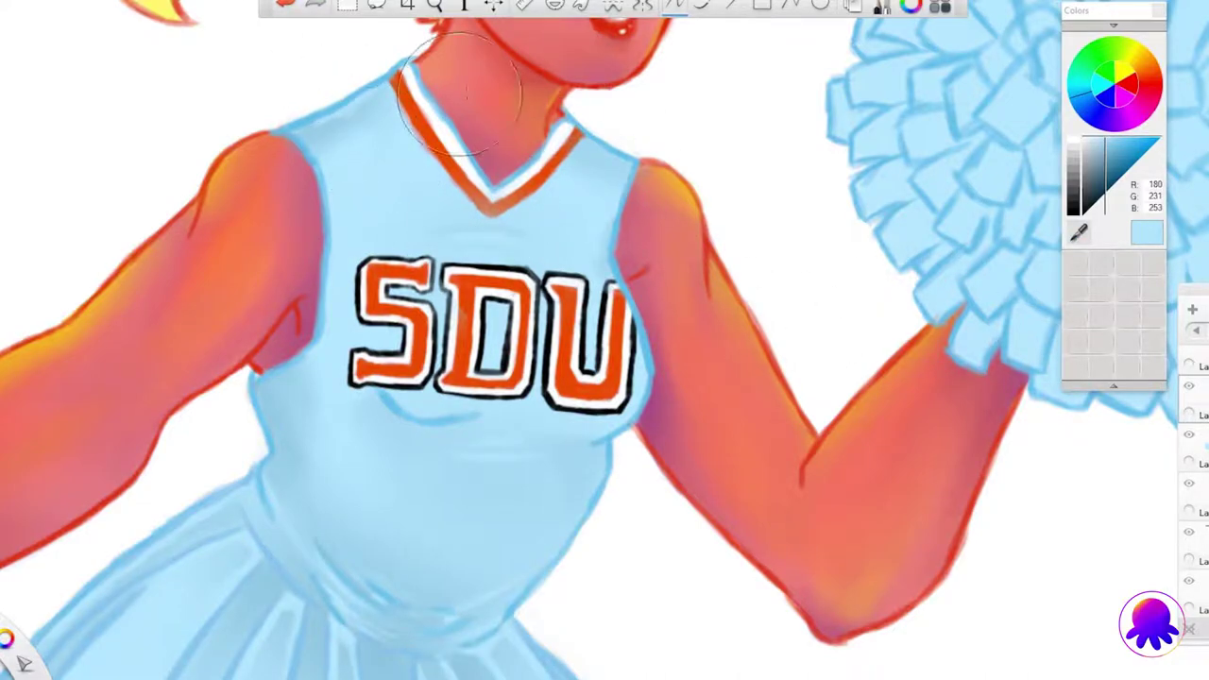
# Step: Sample a reddish brown (RGB 151, 62, 37) and darken the skirt's orange hem stripe inside the pleat folds
pyautogui.scroll(-3, 419, 271)
pyautogui.scroll(5, 390, 306)
pyautogui.moveTo(390, 306); pyautogui.dragTo(363, 320)
pyautogui.keyDown('alt'); pyautogui.click(1020, 370); pyautogui.keyUp('alt')
pyautogui.moveTo(673, 487); pyautogui.dragTo(723, 489)
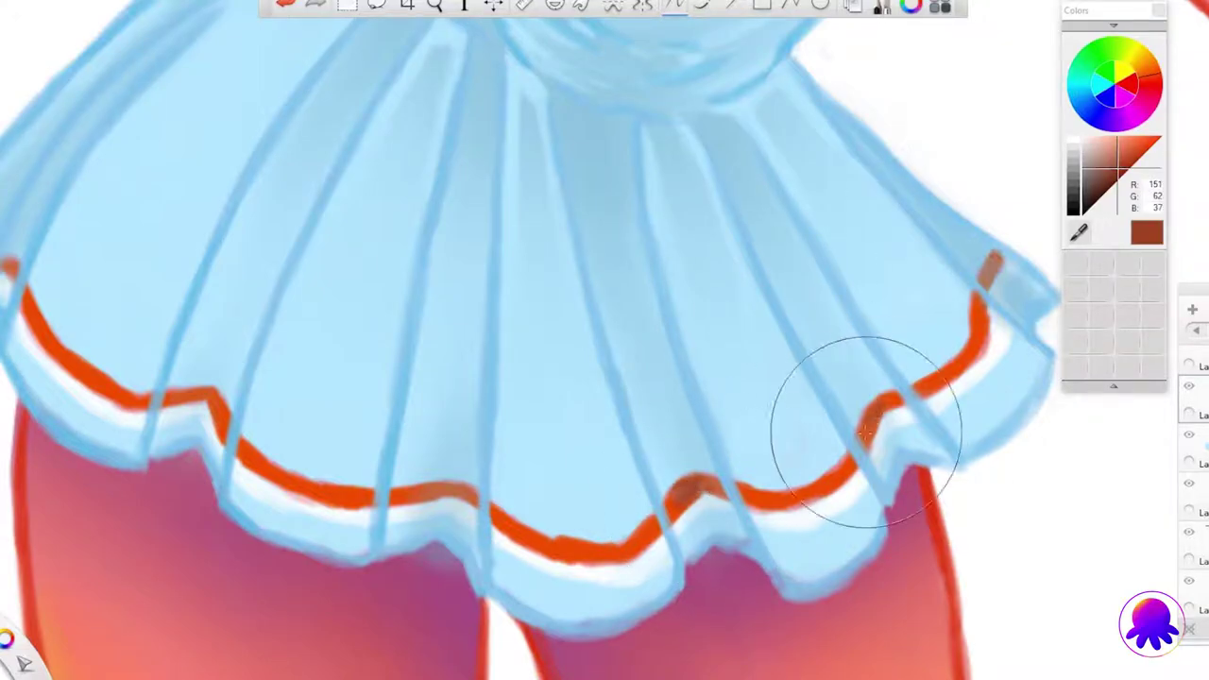
pyautogui.moveTo(408, 493); pyautogui.dragTo(431, 493)
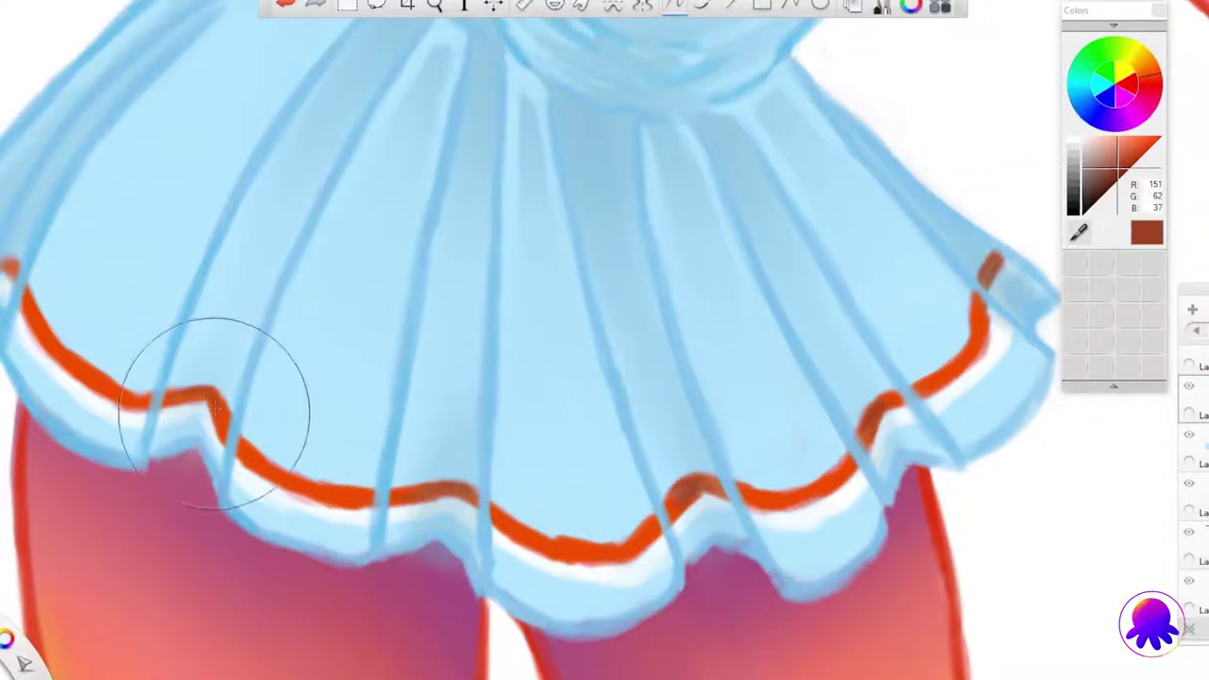
pyautogui.moveTo(332, 141); pyautogui.dragTo(545, 149)
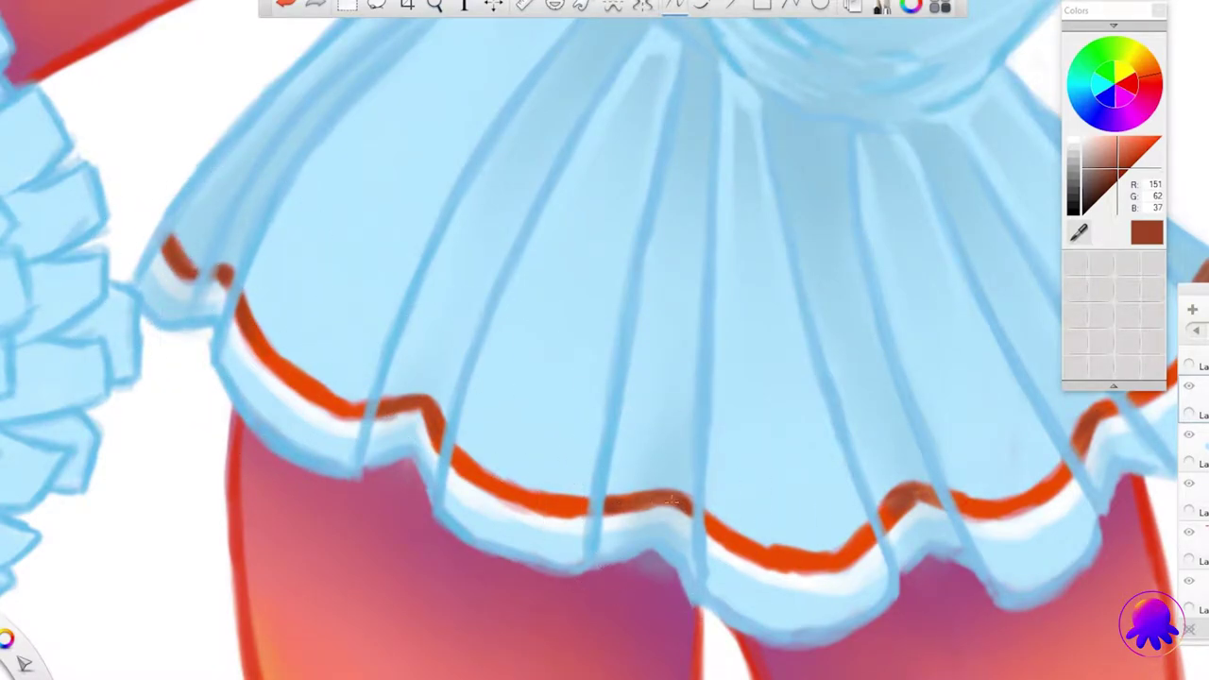
# Step: Switch to a deeper blue (RGB 70, 145, 185) and strengthen the shadows in the skirt's pleats
pyautogui.scroll(-5, 1103, 408)
pyautogui.scroll(4, 435, 414)
pyautogui.scroll(3, 426, 401)
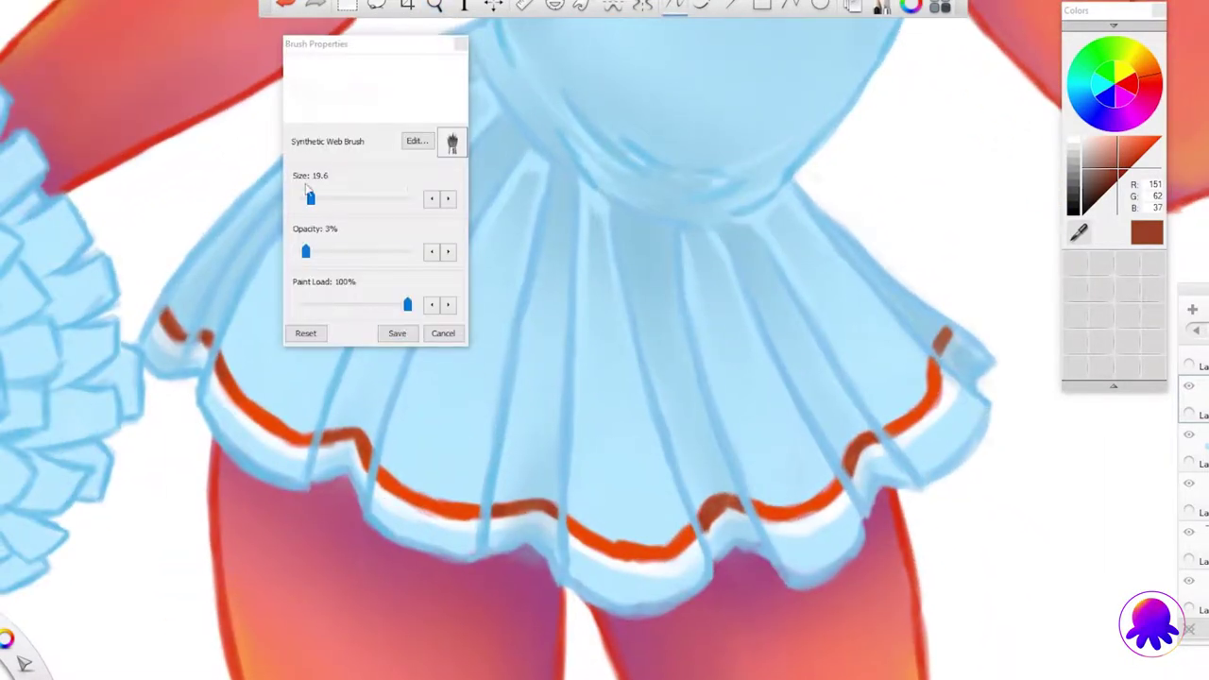
pyautogui.click(1086, 105)
pyautogui.keyDown('alt'); pyautogui.click(701, 462); pyautogui.keyUp('alt')
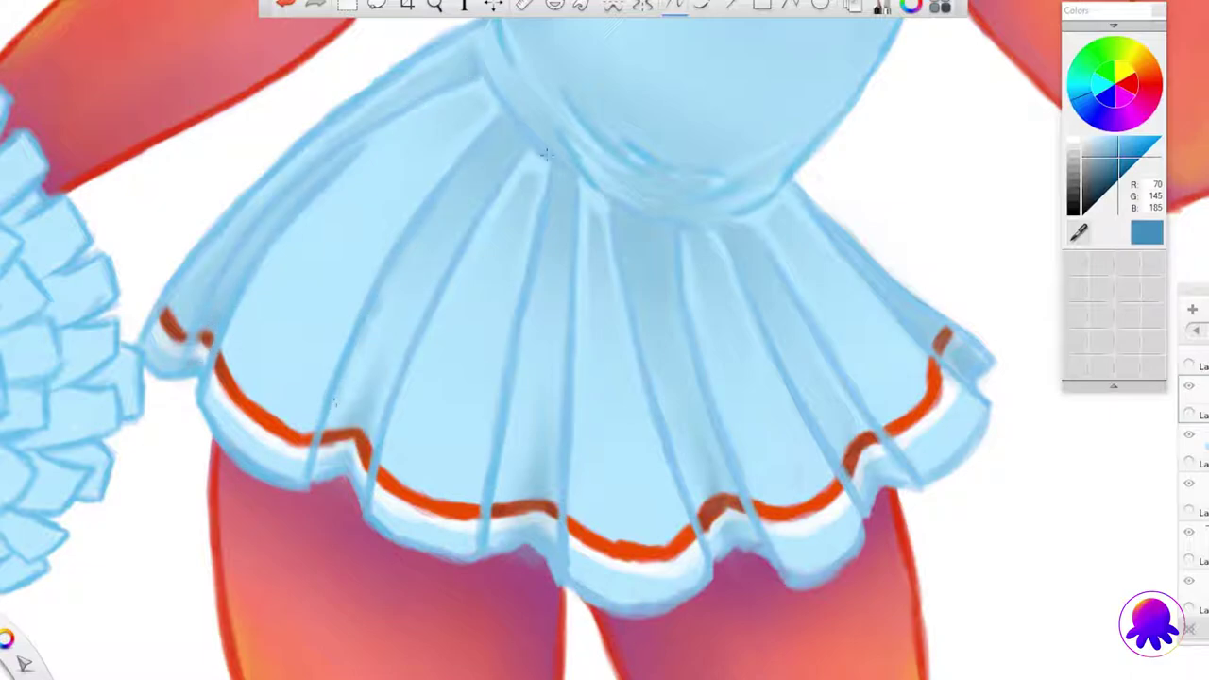
pyautogui.moveTo(568, 182); pyautogui.dragTo(561, 304)
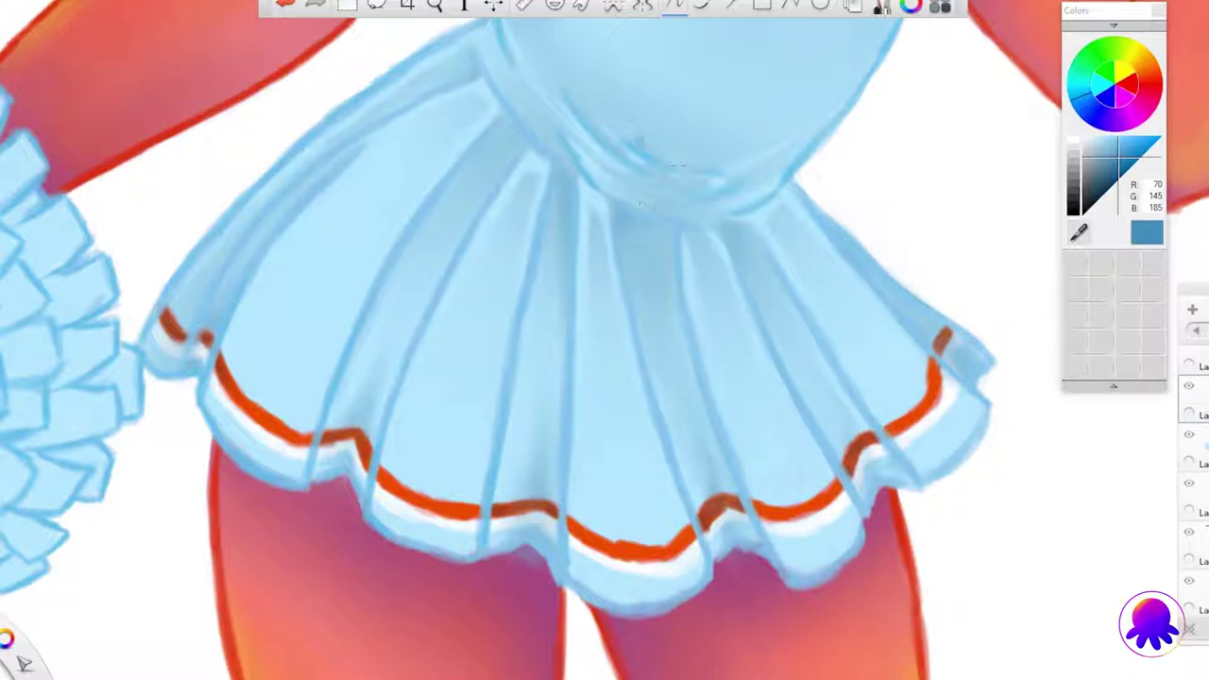
# Step: Paint soft fabric folds at the top's waist and below the bust, sampling RGB 181, 232, 254 and 143, 200, 227 for blending
pyautogui.moveTo(529, 90); pyautogui.dragTo(558, 338)
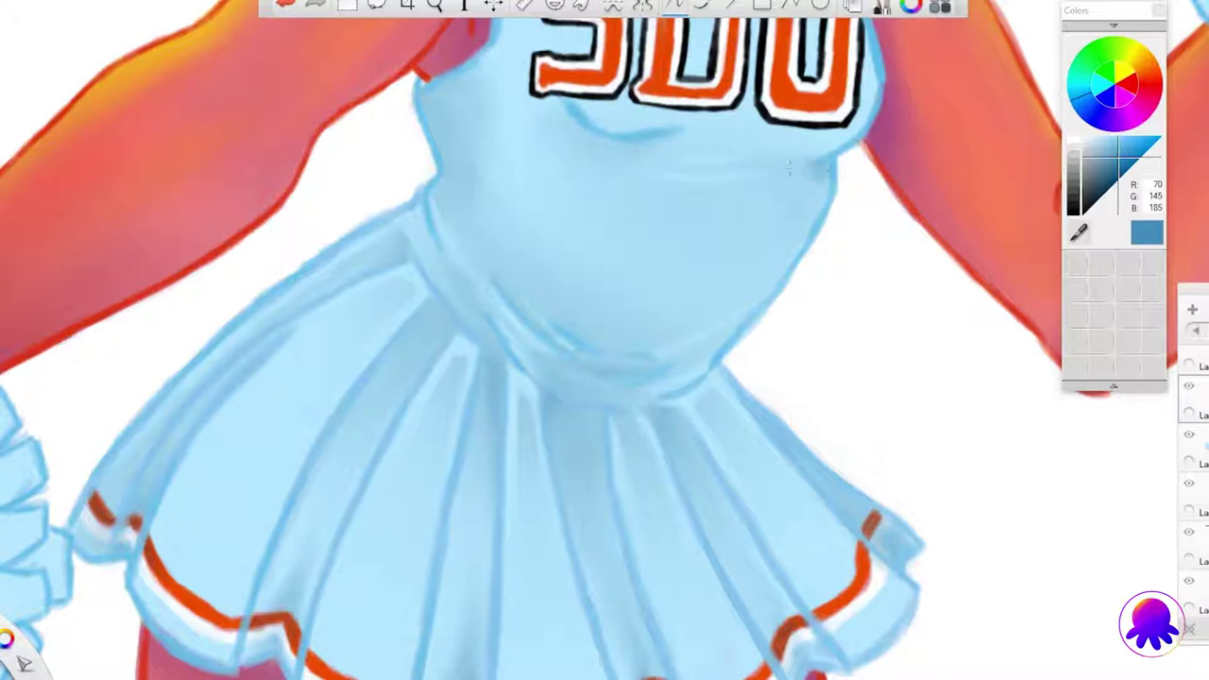
pyautogui.moveTo(442, 158); pyautogui.dragTo(501, 219)
pyautogui.keyDown('alt'); pyautogui.click(496, 215); pyautogui.keyUp('alt')
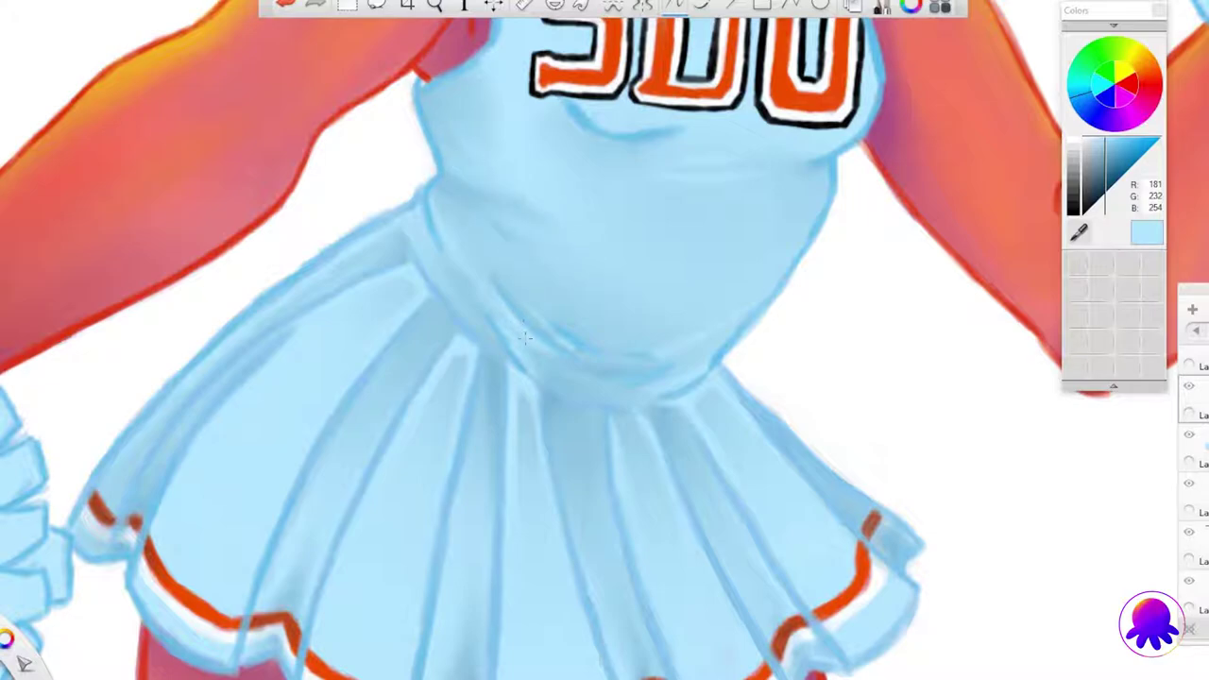
pyautogui.keyDown('alt'); pyautogui.click(659, 358); pyautogui.keyUp('alt')
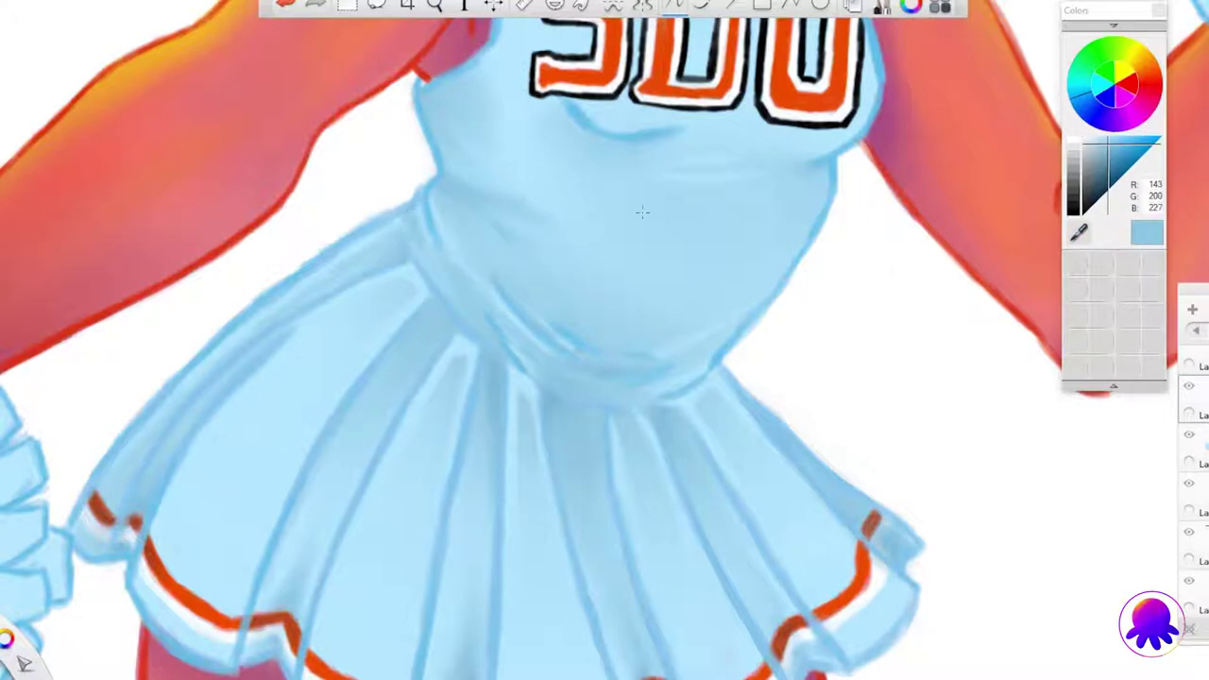
# Step: Shade the folds along the skirt's hem with a mid blue (RGB 123, 181, 209)
pyautogui.press('Home')
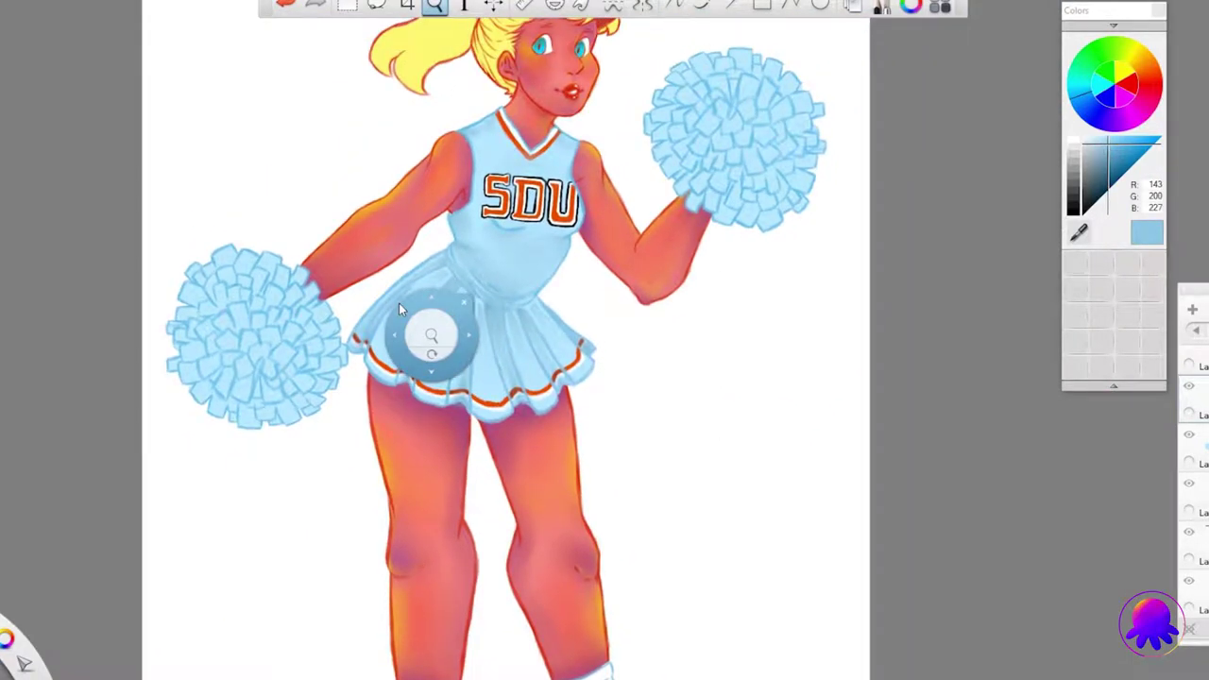
pyautogui.scroll(5, 399, 303)
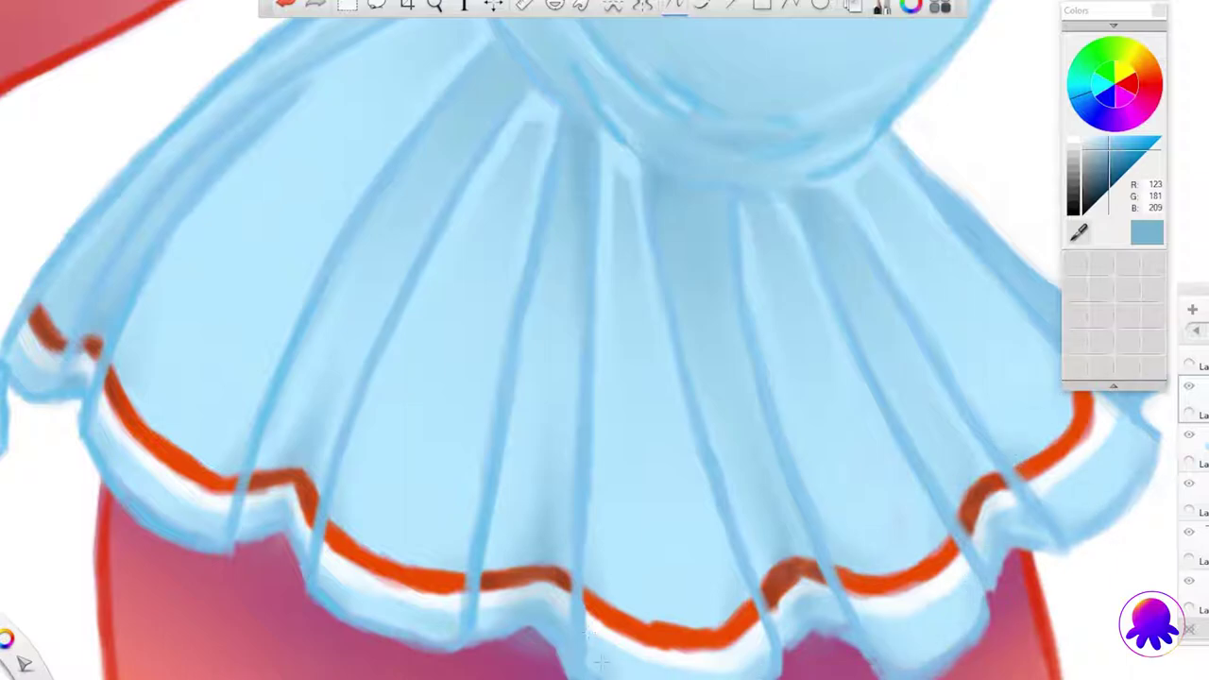
pyautogui.moveTo(324, 88); pyautogui.dragTo(90, 62)
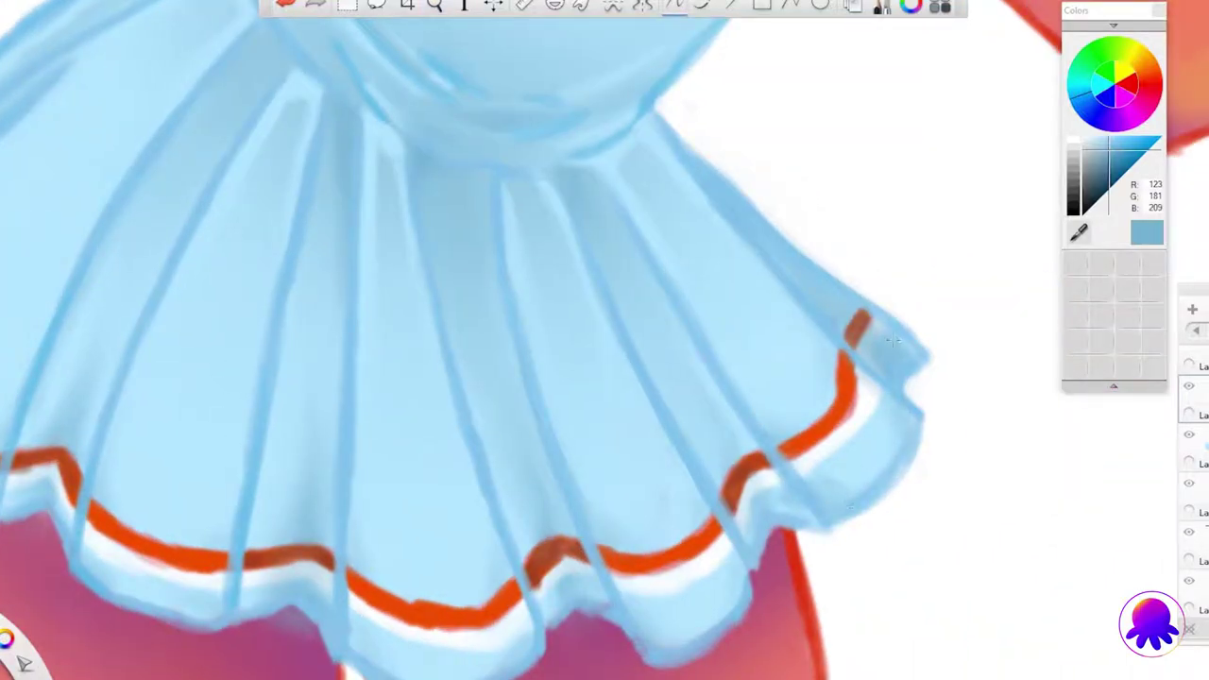
# Step: Sample a dark blue (RGB 58, 130, 165) and deepen the top's folds below the armpit and along the torso
pyautogui.click(435, 4)
pyautogui.moveTo(432, 142); pyautogui.dragTo(803, 248)
pyautogui.keyDown('alt'); pyautogui.click(458, 294); pyautogui.keyUp('alt')
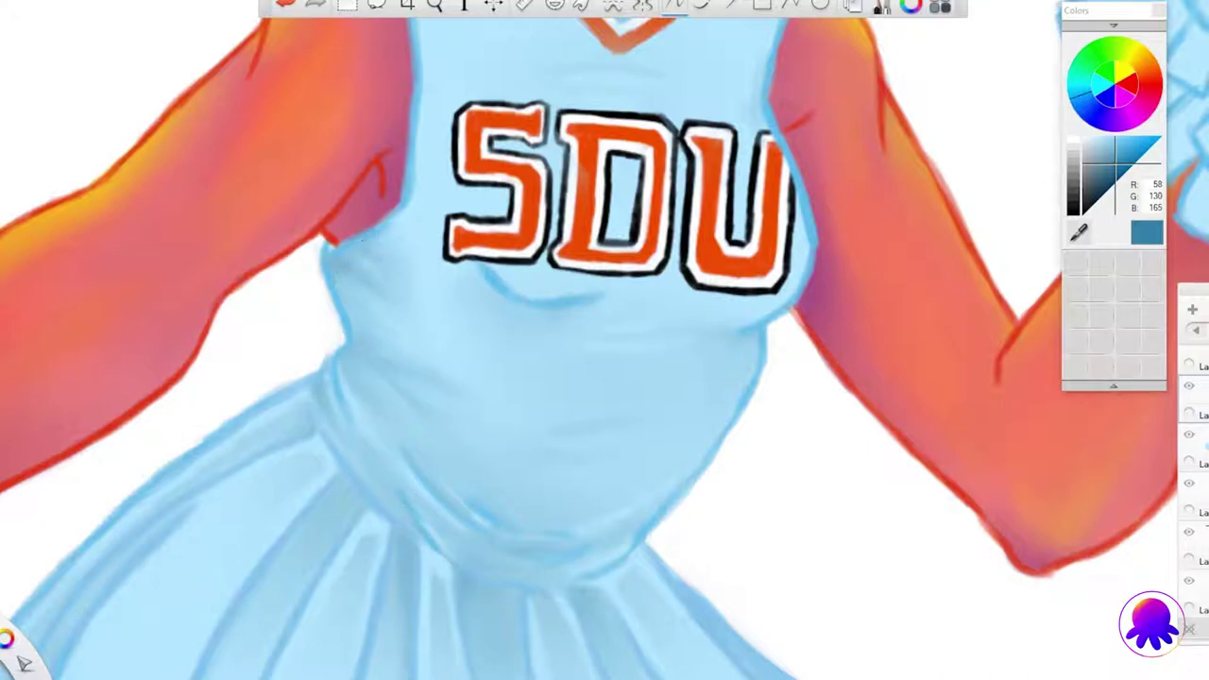
pyautogui.click(435, 5)
pyautogui.moveTo(432, 59); pyautogui.dragTo(400, 158)
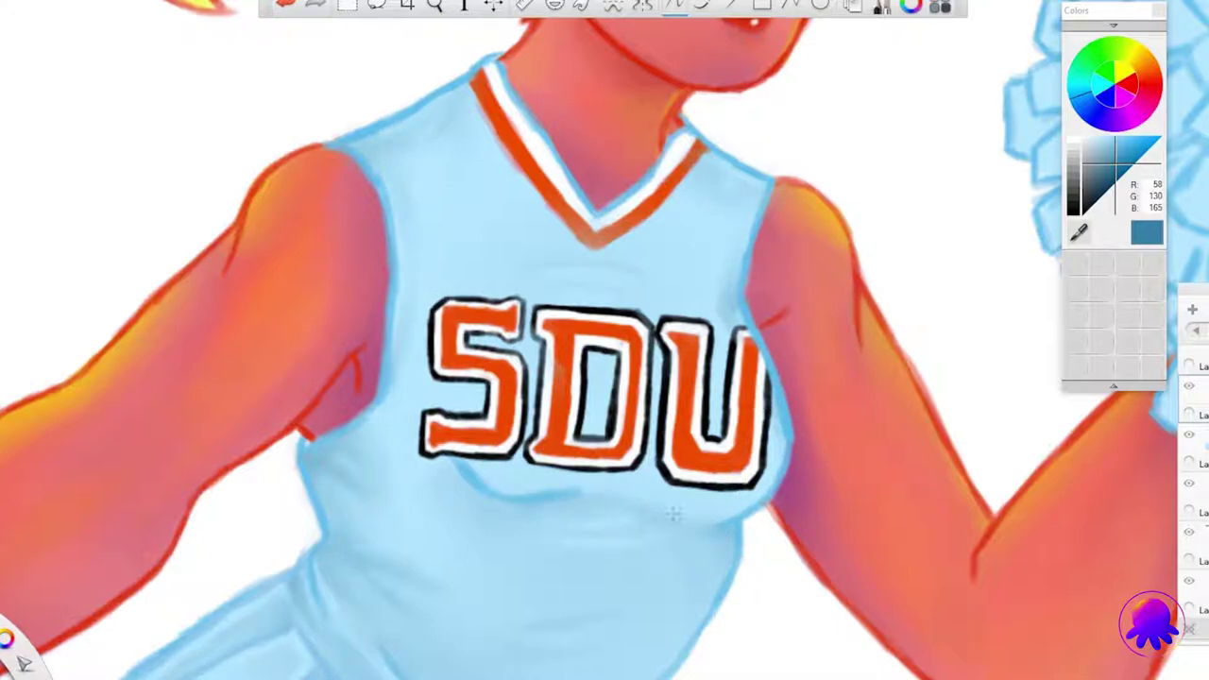
# Step: Shade the SDU lettering with dark red (RGB 146, 37, 0), then pick dark teal (0, 124, 146) and light grey (229, 229, 229) for its outline areas
pyautogui.keyDown('alt'); pyautogui.click(776, 344); pyautogui.keyUp('alt')
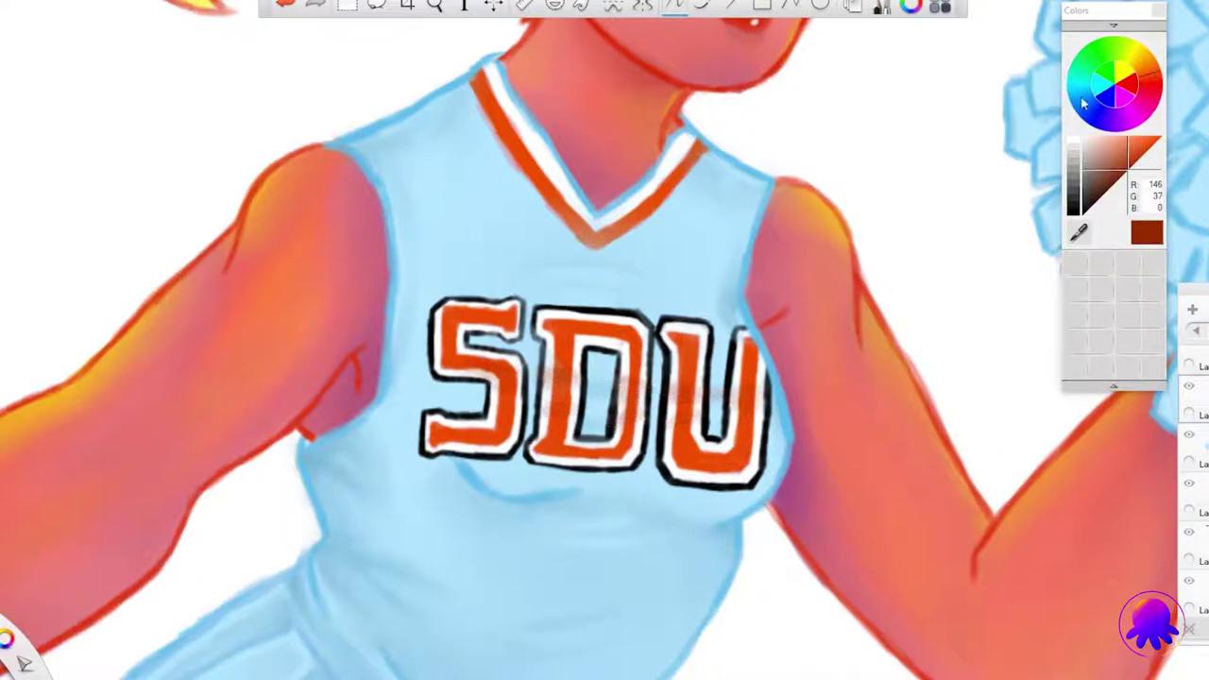
pyautogui.click(1084, 104)
pyautogui.scroll(2, 674, 389)
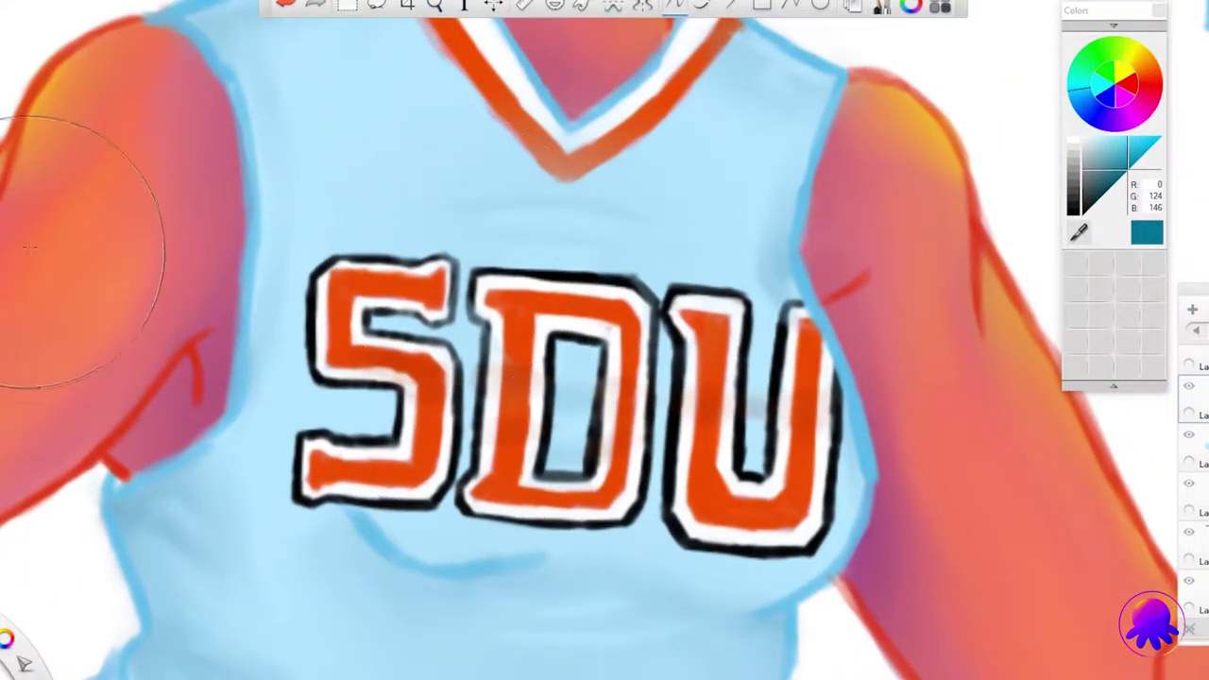
pyautogui.click(1087, 144)
pyautogui.click(1084, 144)
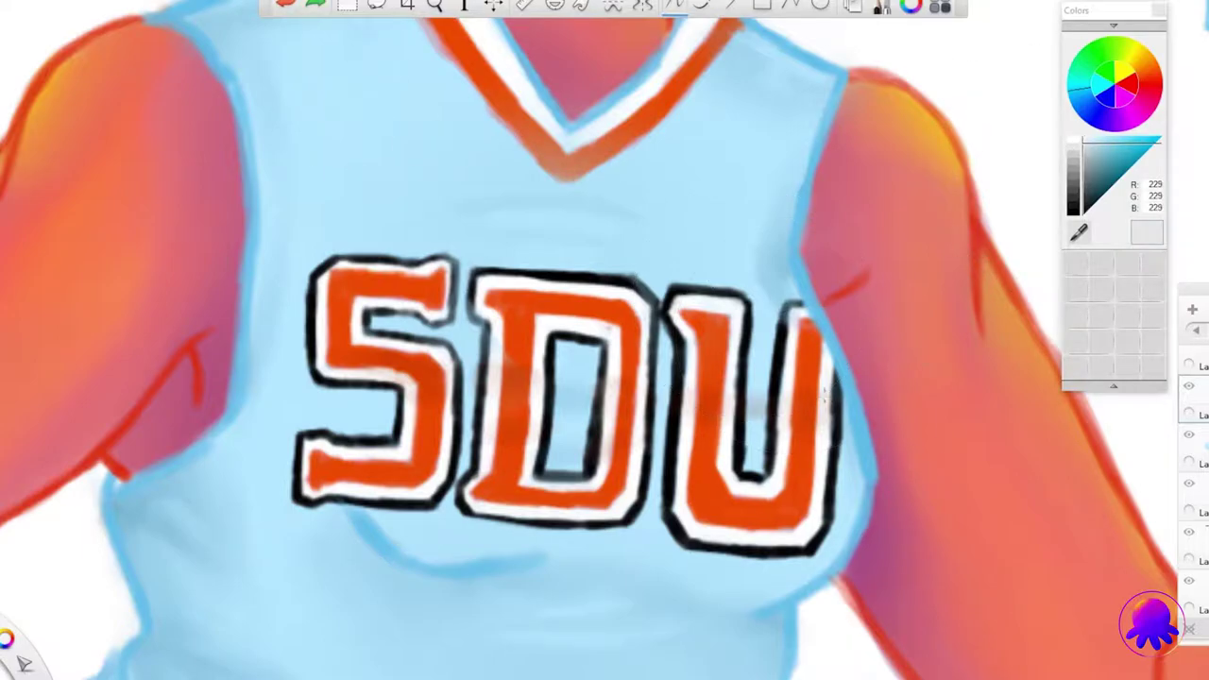
# Step: Blend the shadows in the skirt's pleats, sampling RGB 156, 209, 232 and the lighter RGB 192, 234, 253
pyautogui.scroll(-10, 684, 387)
pyautogui.moveTo(359, 183)
pyautogui.mouseDown()
pyautogui.moveTo(380, 238)
pyautogui.moveTo(356, 18)
pyautogui.mouseUp()
pyautogui.scroll(10, 491, 297)
pyautogui.keyDown('alt'); pyautogui.click(491, 296); pyautogui.keyUp('alt')
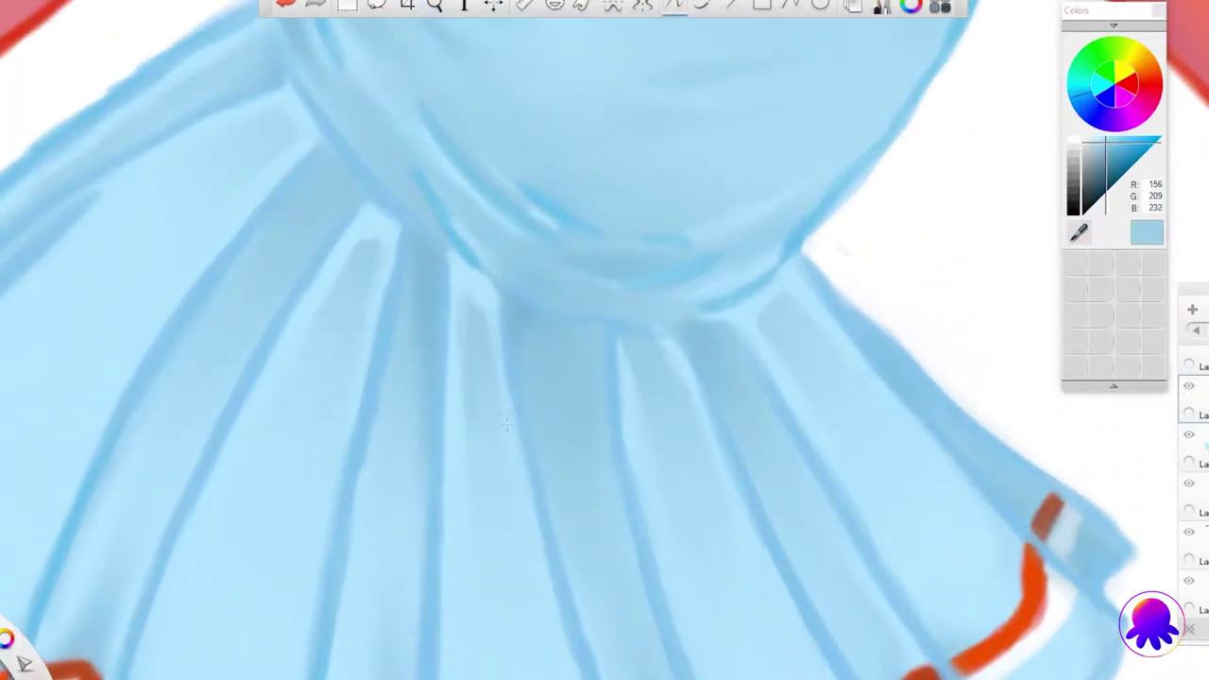
pyautogui.scroll(-3, 463, 95)
pyautogui.moveTo(753, 515); pyautogui.dragTo(726, 367)
pyautogui.keyDown('alt'); pyautogui.click(725, 367); pyautogui.keyUp('alt')
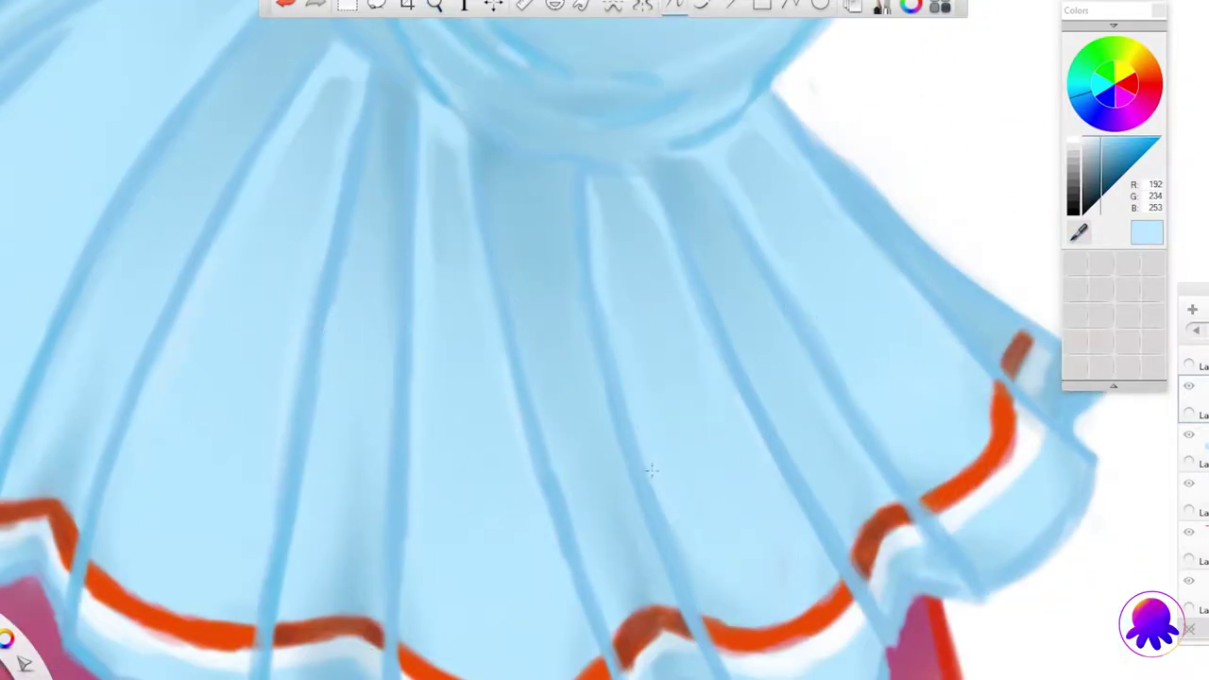
# Step: Sample RGB 128, 188, 214 and a pale blue-grey (RGB 188, 209, 218), and shade the white stripe of the collar
pyautogui.scroll(-3, 147, 73)
pyautogui.moveTo(377, 511); pyautogui.dragTo(317, 307)
pyautogui.keyDown('alt'); pyautogui.click(317, 307); pyautogui.keyUp('alt')
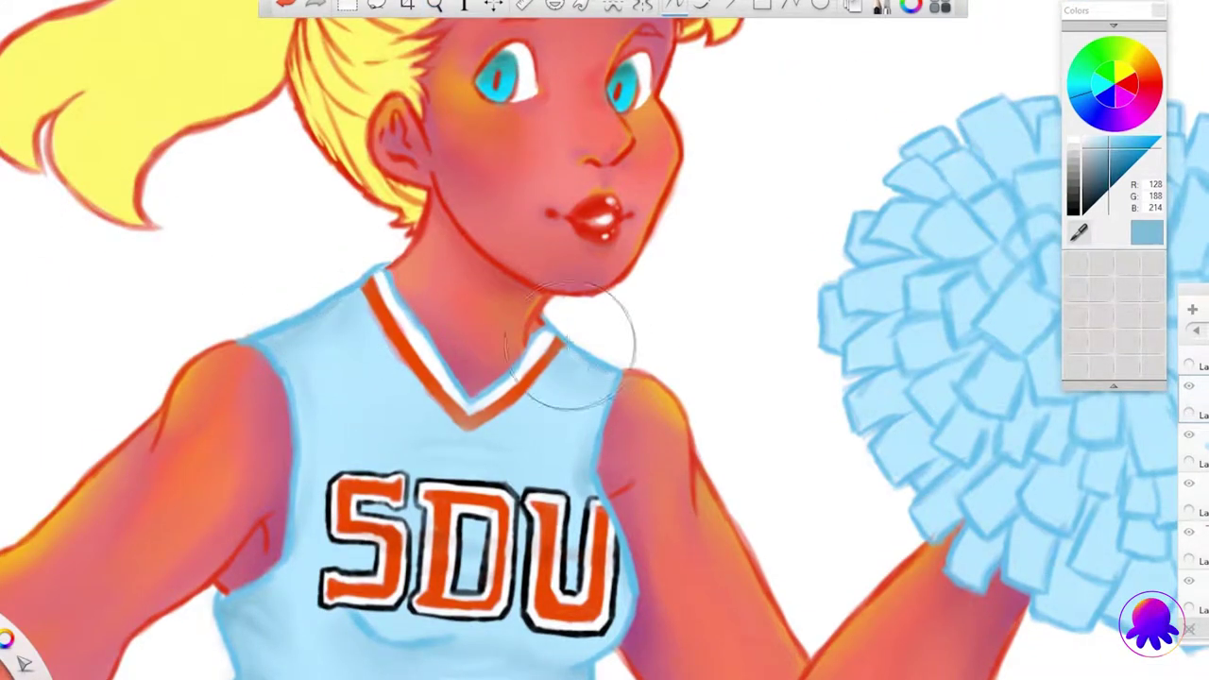
pyautogui.scroll(3, 457, 40)
pyautogui.keyDown('alt'); pyautogui.click(283, 378); pyautogui.keyUp('alt')
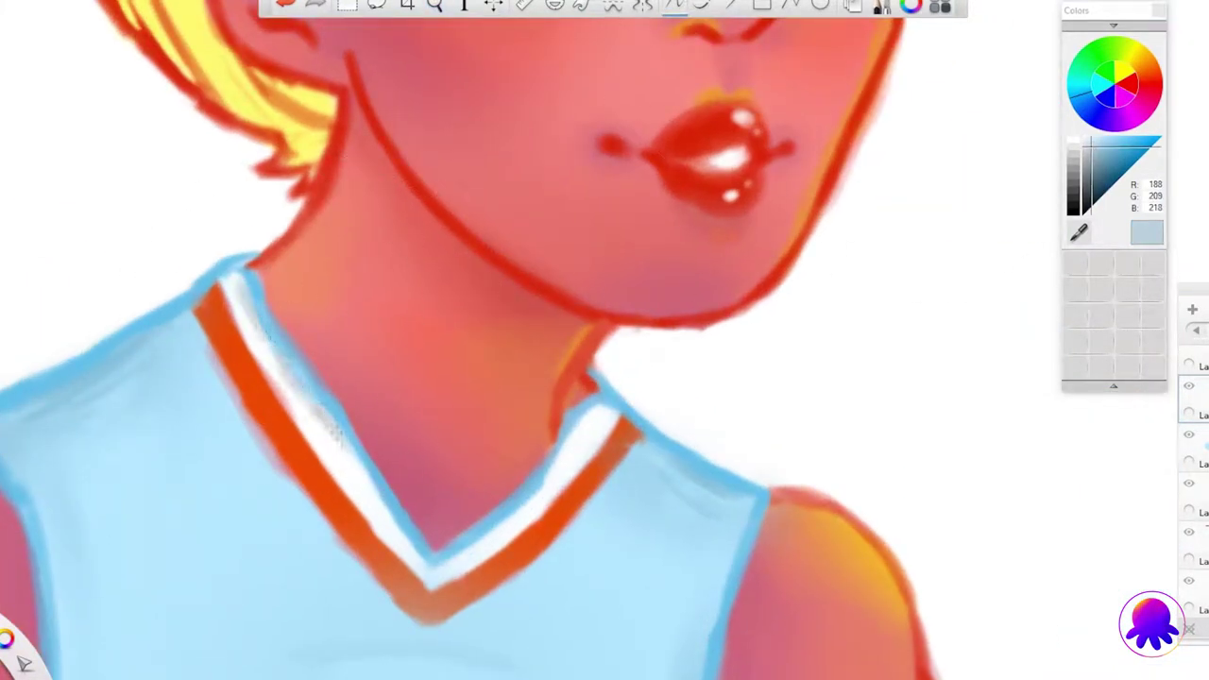
# Step: Tone the eyebrows with olive (RGB 178, 172, 114) and blend the skin around the eyes with pink-red (RGB 231, 116, 114)
pyautogui.scroll(-3, 372, 356)
pyautogui.moveTo(372, 356)
pyautogui.mouseDown()
pyautogui.moveTo(296, 586)
pyautogui.moveTo(391, 350)
pyautogui.mouseUp()
pyautogui.keyDown('alt'); pyautogui.click(501, 142); pyautogui.keyUp('alt')
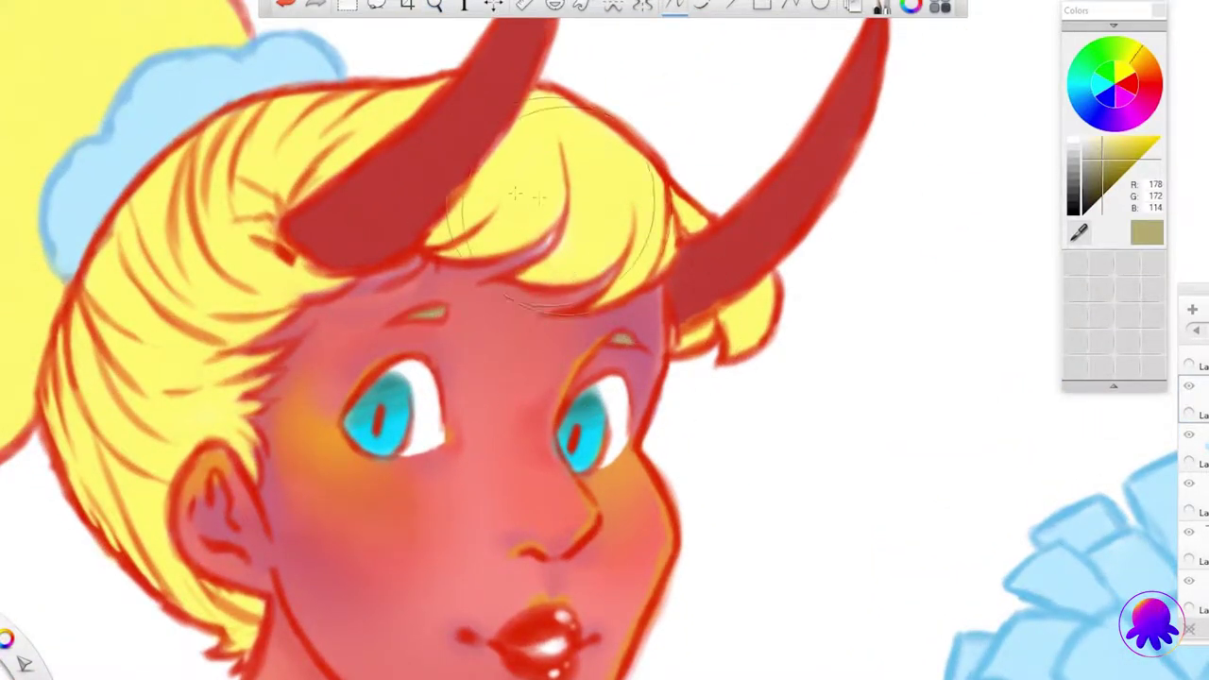
pyautogui.scroll(2, 585, 283)
pyautogui.keyDown('alt'); pyautogui.click(585, 283); pyautogui.keyUp('alt')
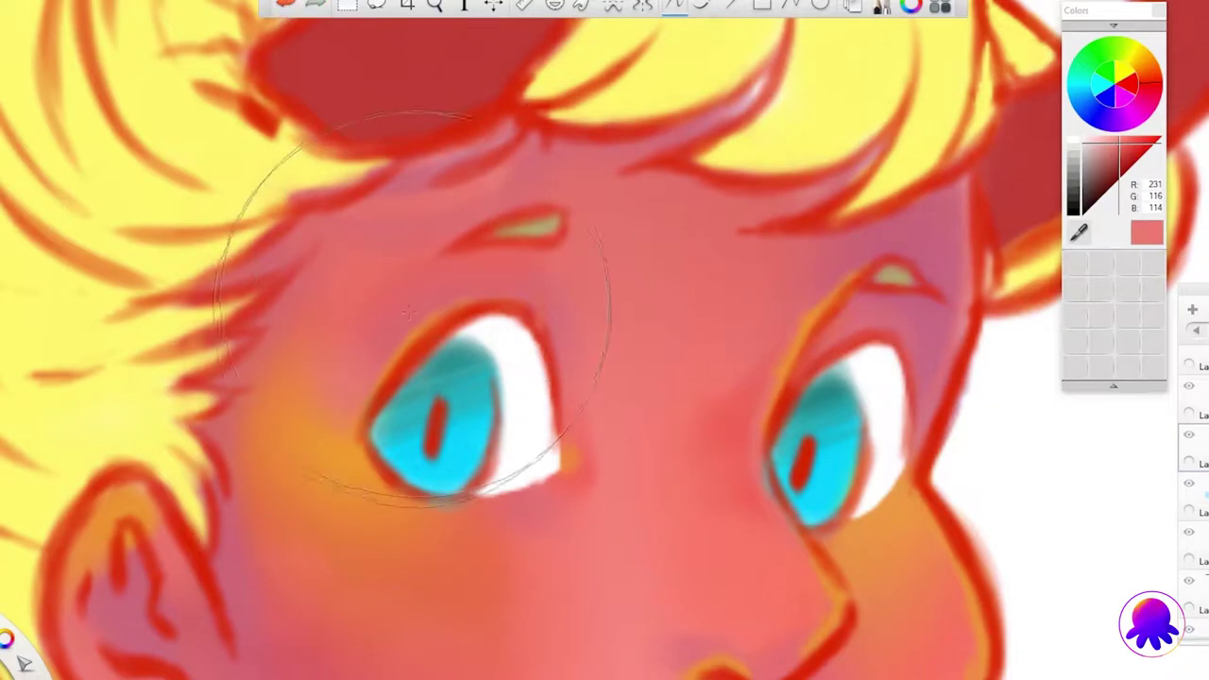
pyautogui.scroll(-3, 431, 66)
pyautogui.scroll(3, 545, 390)
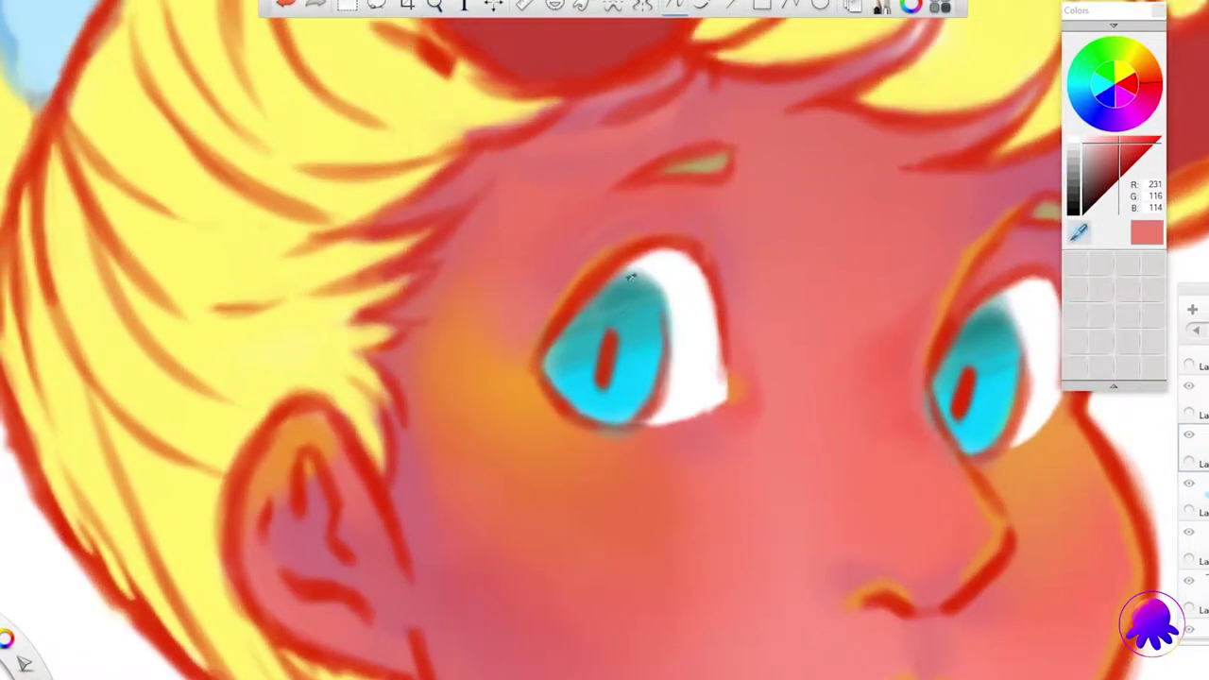
# Step: Paint fine yellow streaks (RGB 255, 255, 0) beside the eyes and on the far cheek, and touch up with red-orange (RGB 211, 53, 0)
pyautogui.keyDown('alt'); pyautogui.click(545, 390); pyautogui.keyUp('alt')
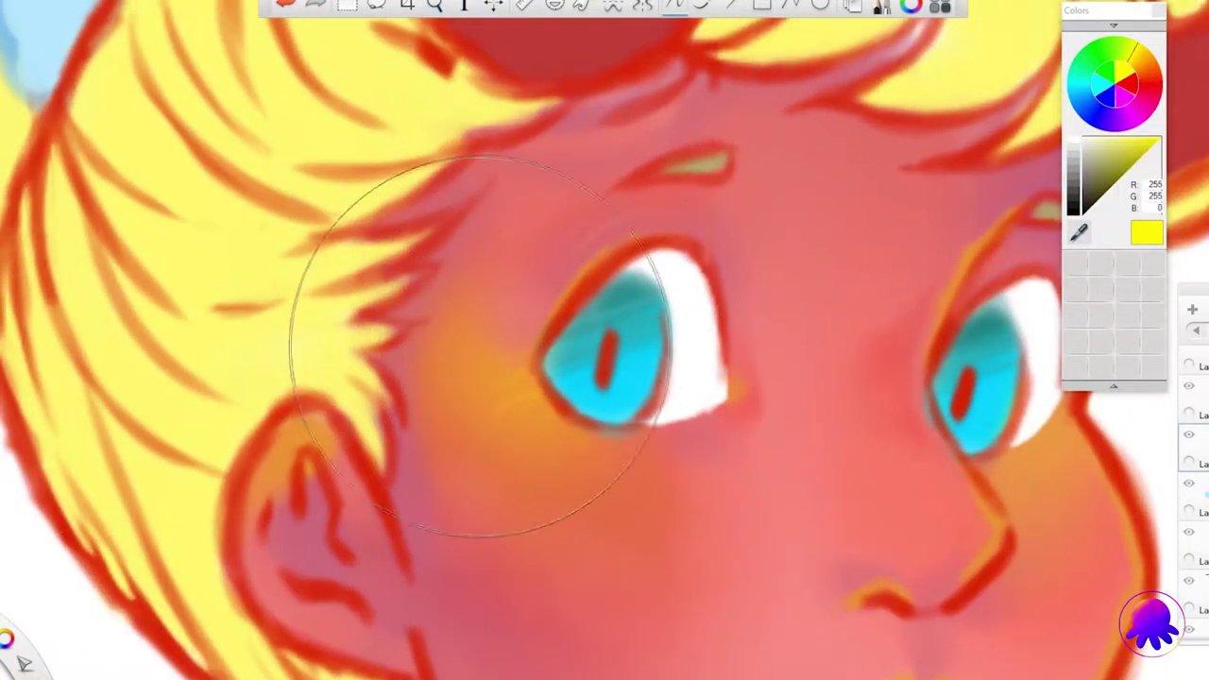
pyautogui.scroll(2, 699, 347)
pyautogui.moveTo(702, 424); pyautogui.dragTo(718, 506)
pyautogui.scroll(2, 1014, 123)
pyautogui.keyDown('alt'); pyautogui.click(756, 312); pyautogui.keyUp('alt')
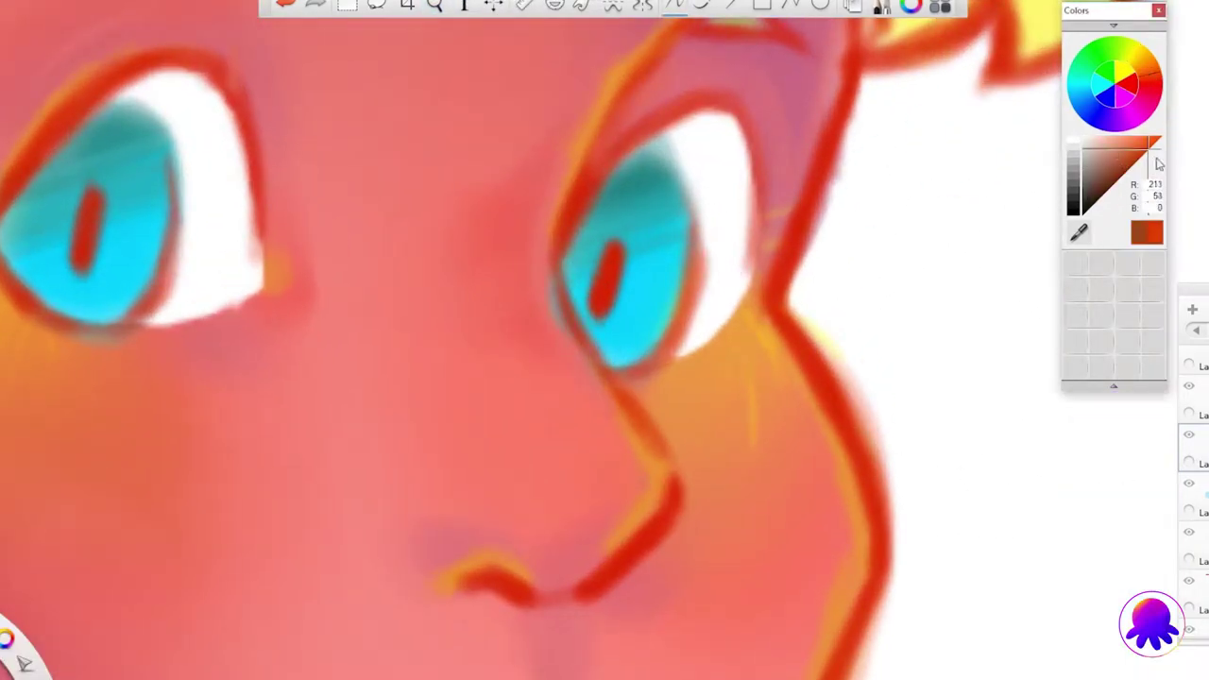
pyautogui.scroll(-3, 604, 340)
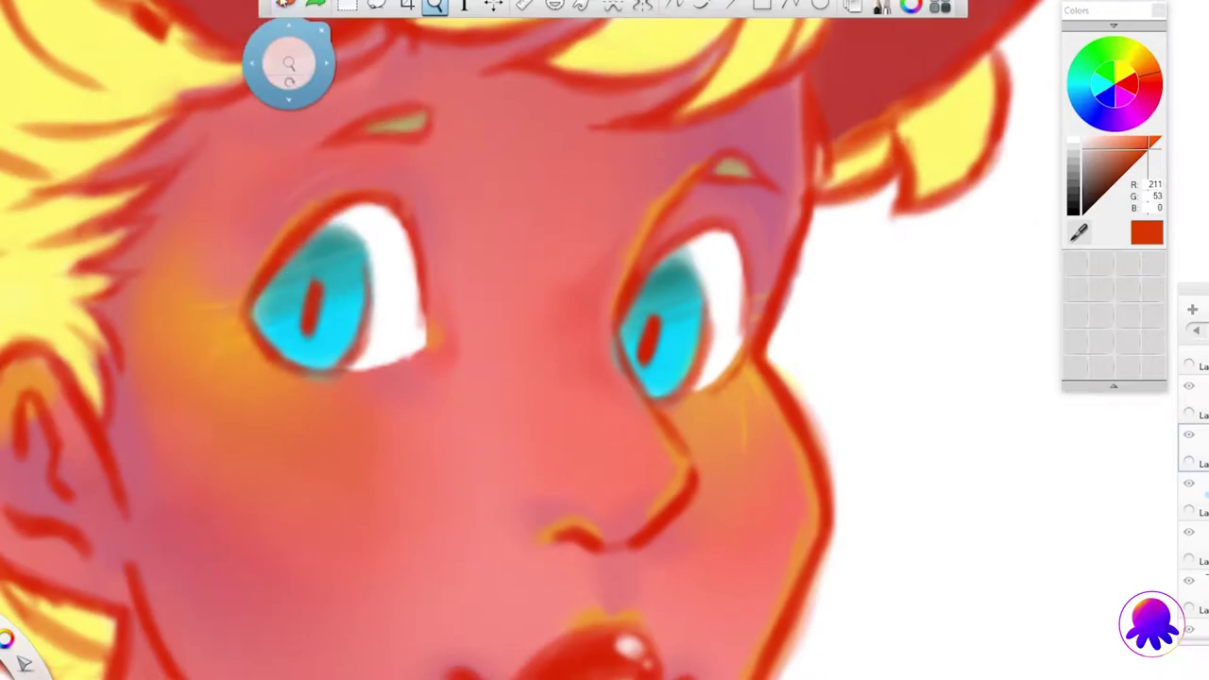
# Step: Add pale highlights (RGB 253, 223, 213) at the near eye's inner corner and along its lower lid
pyautogui.scroll(4, 604, 340)
pyautogui.keyDown('alt'); pyautogui.click(822, 356); pyautogui.keyUp('alt')
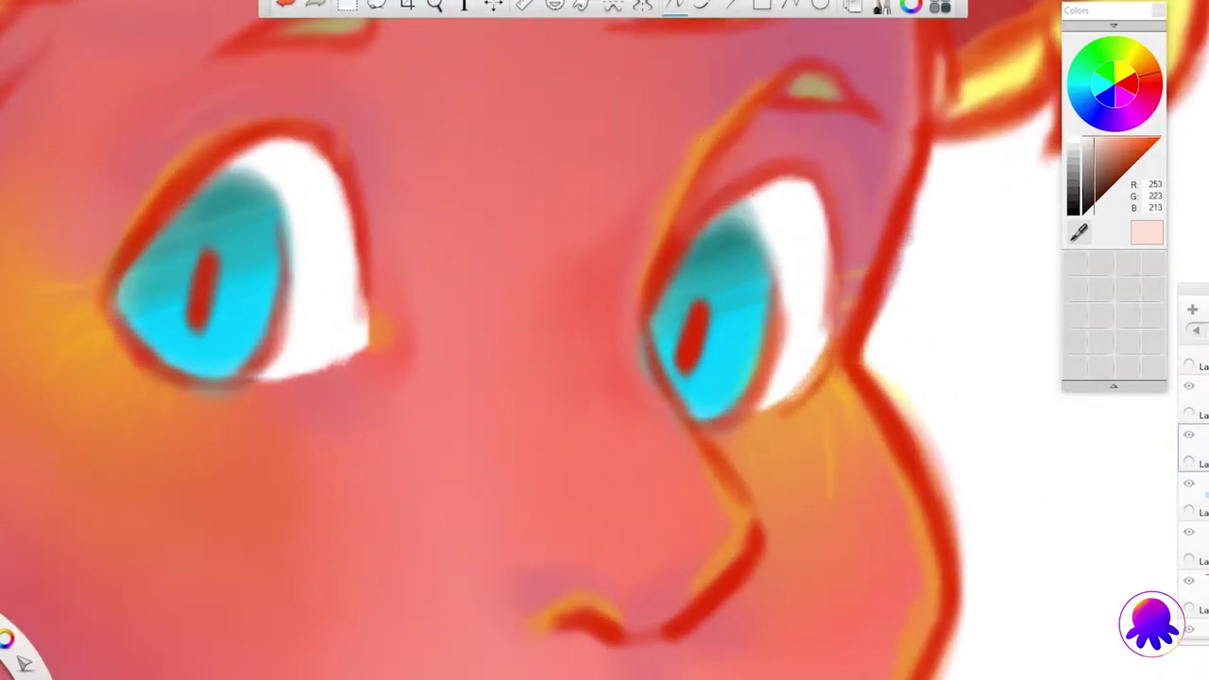
pyautogui.scroll(-5, 476, 239)
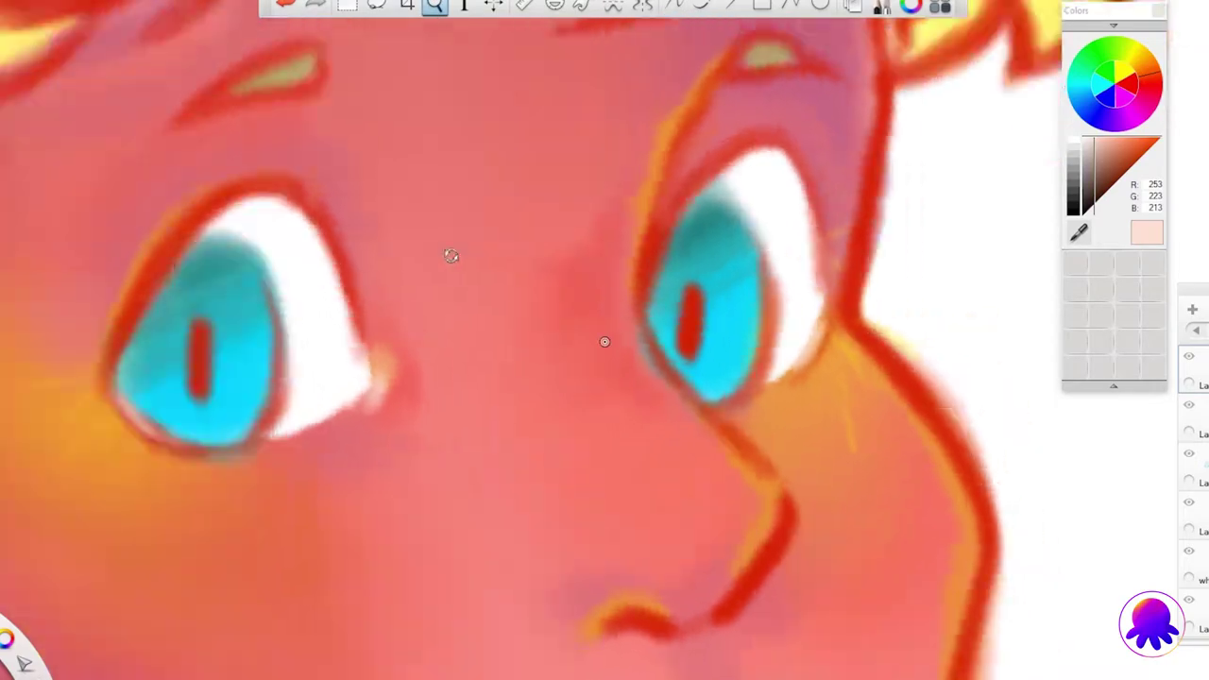
# Step: Deepen the shadows under the jaw and on the neck, ear and cheek with browns such as RGB 181, 61, 21, blending with RGB 219, 101, 110
pyautogui.keyDown('alt'); pyautogui.click(562, 333); pyautogui.keyUp('alt')
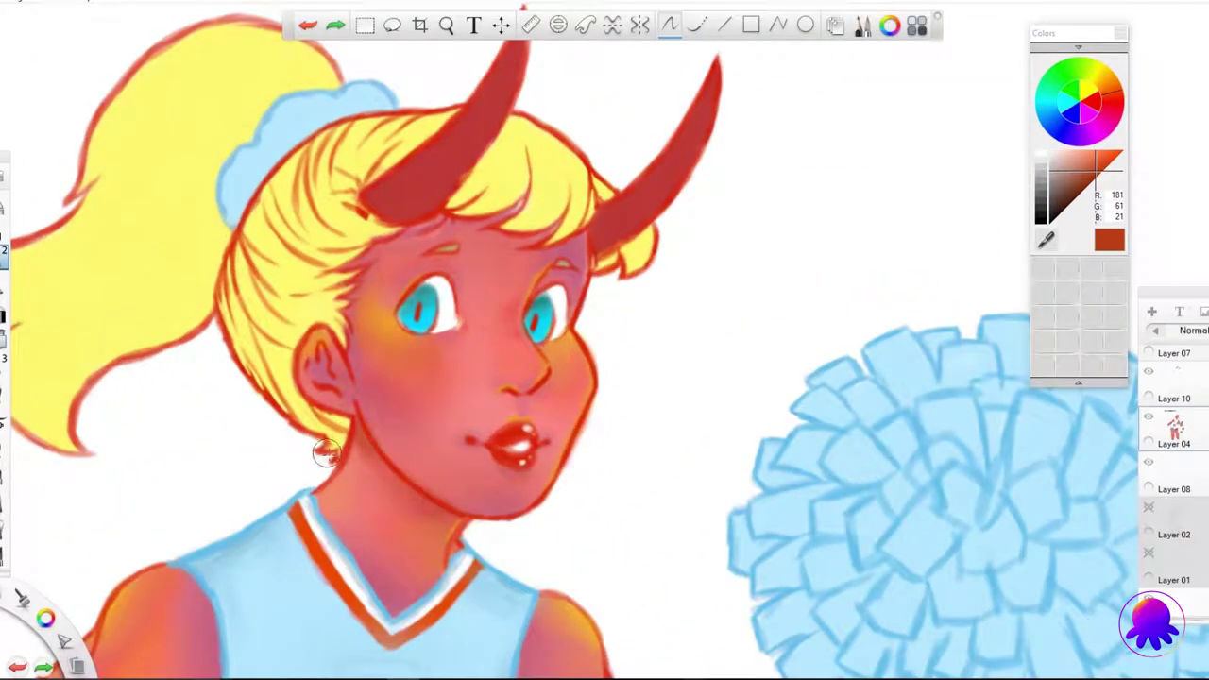
pyautogui.keyDown('alt'); pyautogui.click(402, 502); pyautogui.keyUp('alt')
pyautogui.keyDown('alt'); pyautogui.click(385, 444); pyautogui.keyUp('alt')
pyautogui.keyDown('alt'); pyautogui.click(404, 470); pyautogui.keyUp('alt')
pyautogui.keyDown('alt'); pyautogui.click(381, 375); pyautogui.keyUp('alt')
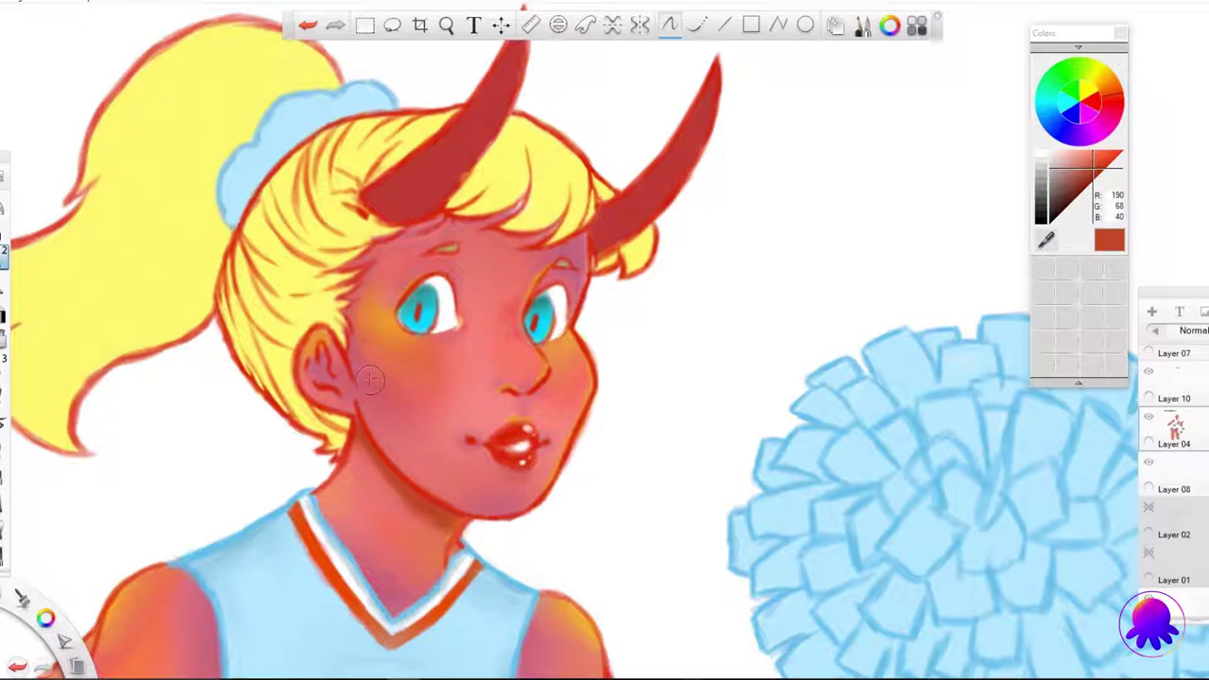
pyautogui.keyDown('alt'); pyautogui.click(403, 423); pyautogui.keyUp('alt')
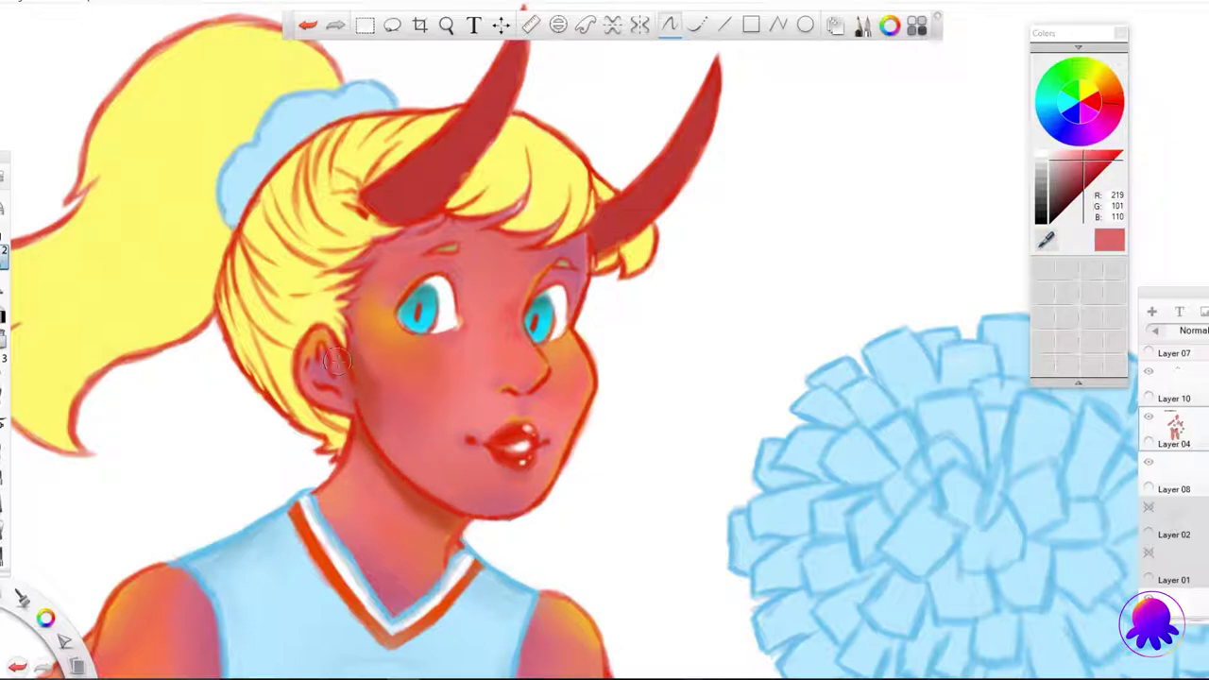
pyautogui.keyDown('alt'); pyautogui.click(362, 384); pyautogui.keyUp('alt')
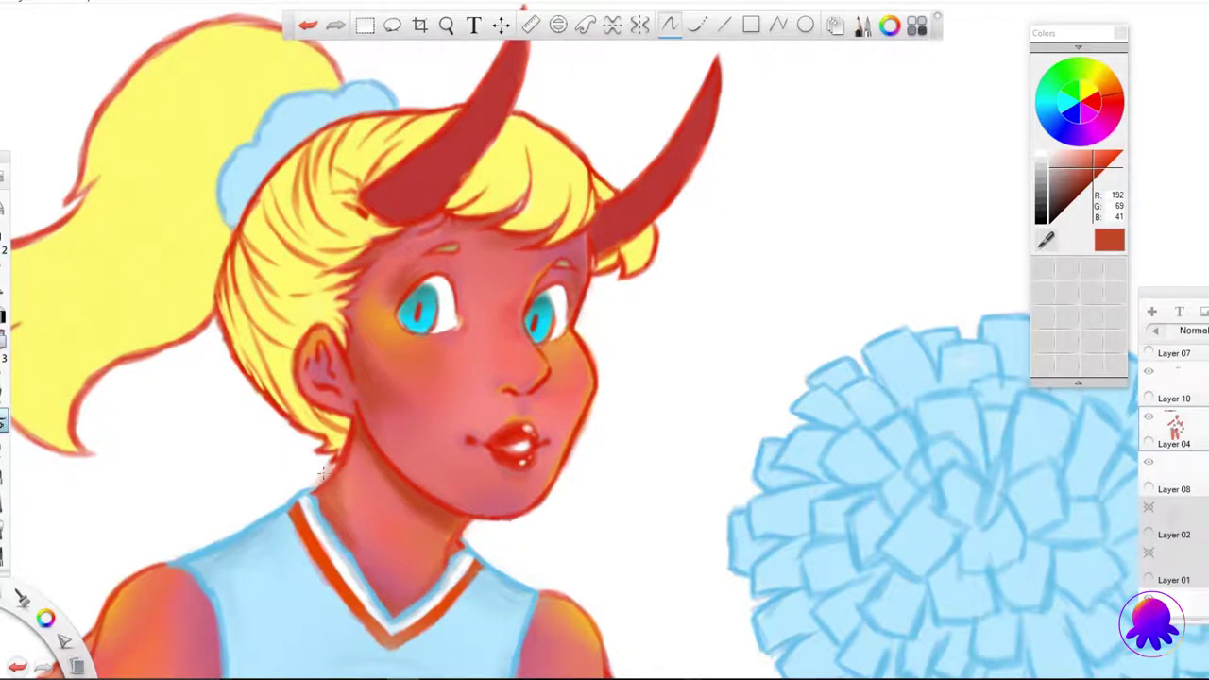
# Step: Shade the muscles and elbow of the lowered arm with a reddish brown (RGB 198, 78, 55)
pyautogui.scroll(-3, 333, 506)
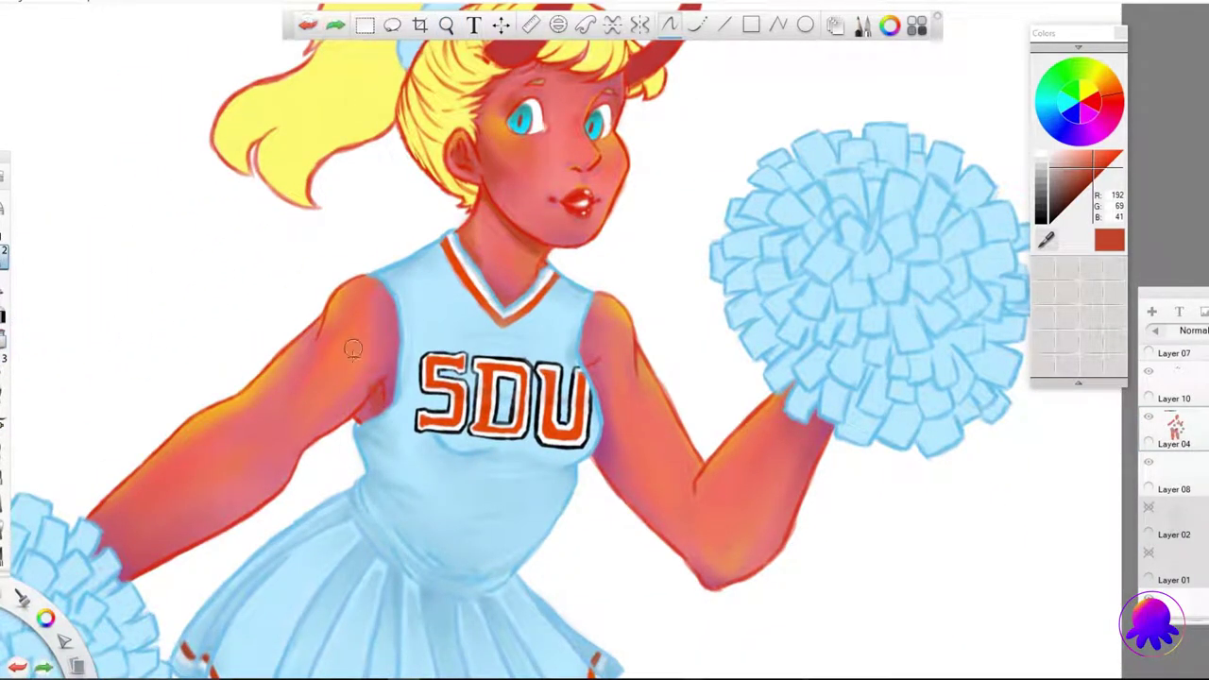
pyautogui.keyDown('alt'); pyautogui.click(291, 380); pyautogui.keyUp('alt')
pyautogui.keyDown('alt'); pyautogui.click(300, 436); pyautogui.keyUp('alt')
pyautogui.moveTo(312, 432)
pyautogui.mouseDown()
pyautogui.moveTo(293, 461)
pyautogui.moveTo(391, 388)
pyautogui.mouseUp()
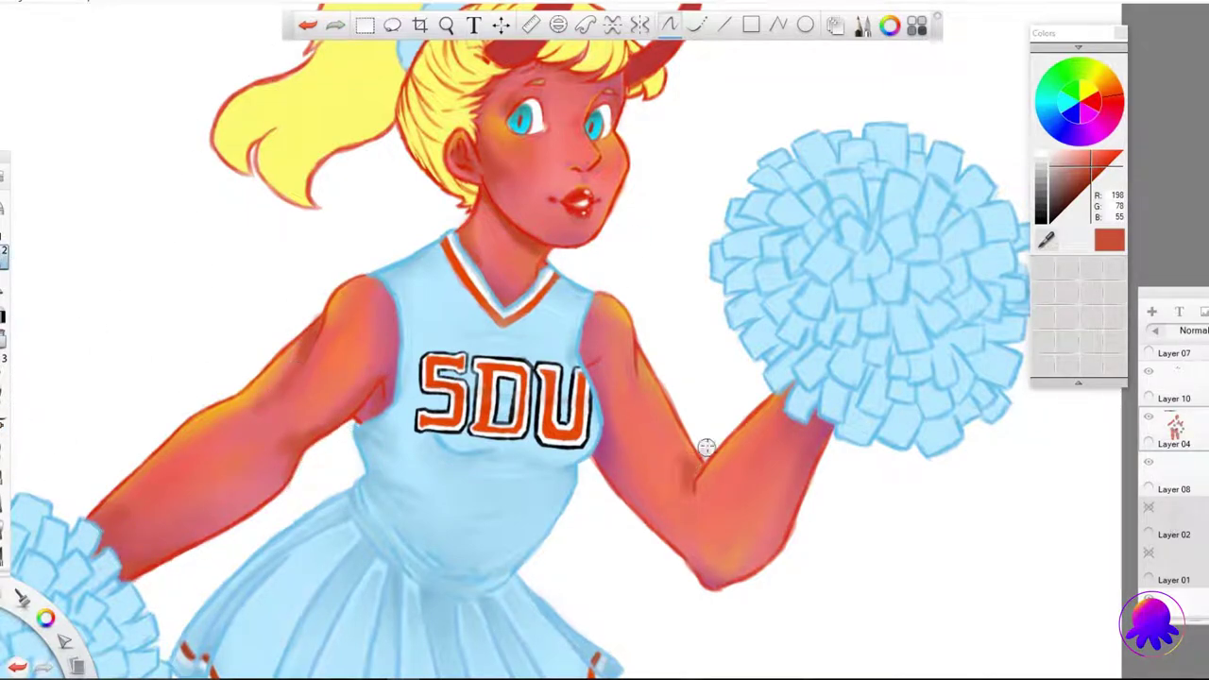
# Step: Shade the raised arm's inner elbow, underarm and elbow with RGB 190, 68, 40, softening the transitions with RGB 240, 114, 93
pyautogui.press('e')
pyautogui.moveTo(1046, 240); pyautogui.dragTo(680, 479)
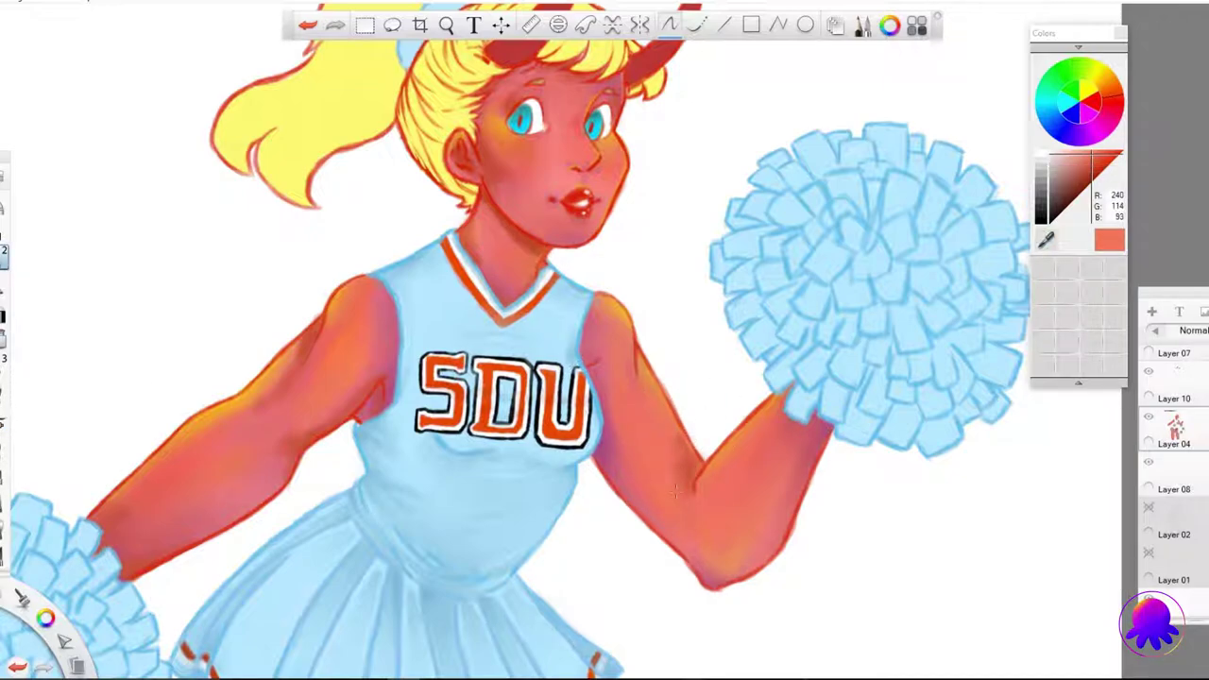
pyautogui.keyDown('alt'); pyautogui.click(683, 470); pyautogui.keyUp('alt')
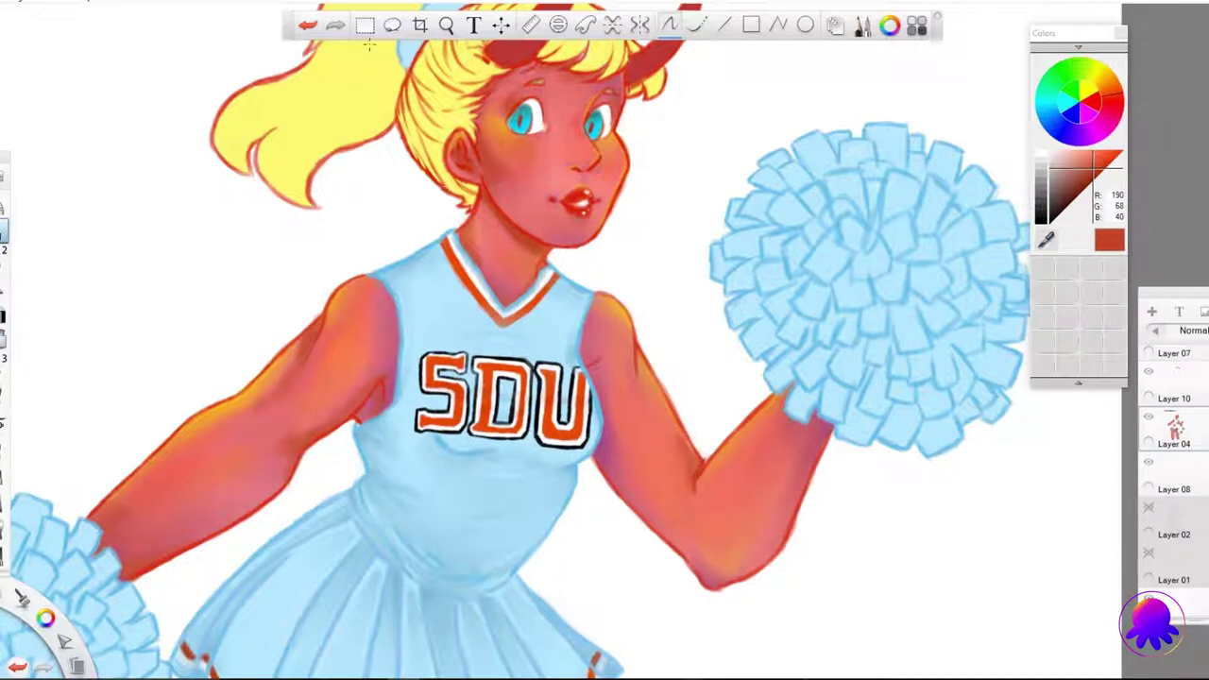
pyautogui.moveTo(689, 555); pyautogui.dragTo(661, 543)
pyautogui.moveTo(609, 336); pyautogui.dragTo(595, 463)
pyautogui.moveTo(599, 377); pyautogui.dragTo(586, 307)
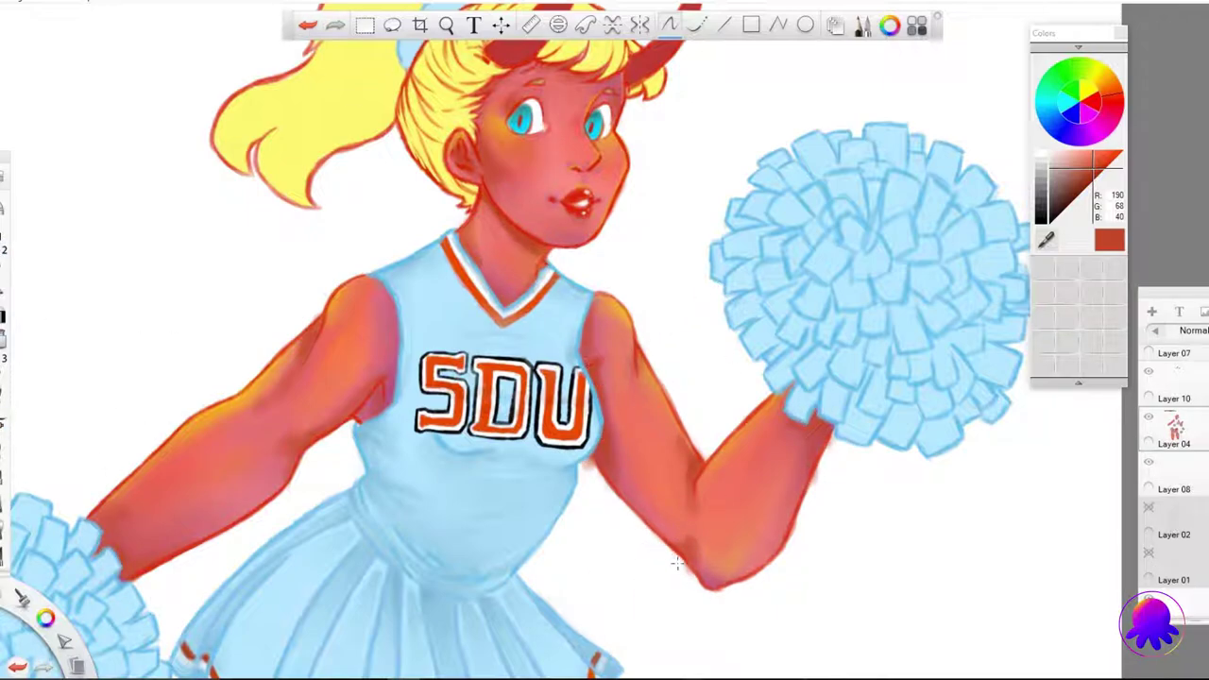
# Step: Paint reddish-brown shadows (RGB 190, 68, 40) along the inner knees and calves, blending with pink (RGB 226, 116, 120)
pyautogui.scroll(-5, 594, 277)
pyautogui.scroll(6, 539, 401)
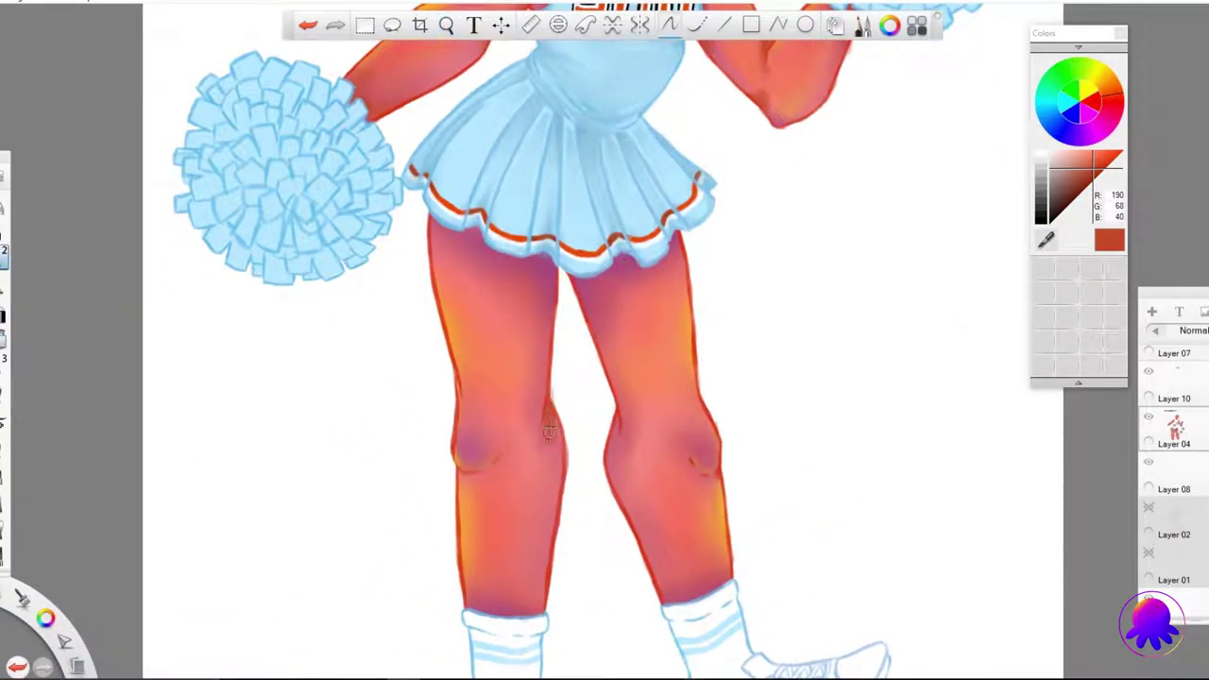
pyautogui.moveTo(547, 448); pyautogui.dragTo(552, 548)
pyautogui.keyDown('alt'); pyautogui.click(546, 473); pyautogui.keyUp('alt')
pyautogui.moveTo(548, 500)
pyautogui.mouseDown()
pyautogui.moveTo(553, 434)
pyautogui.moveTo(630, 443)
pyautogui.mouseUp()
pyautogui.keyDown('alt'); pyautogui.click(654, 427); pyautogui.keyUp('alt')
pyautogui.keyDown('alt'); pyautogui.click(664, 479); pyautogui.keyUp('alt')
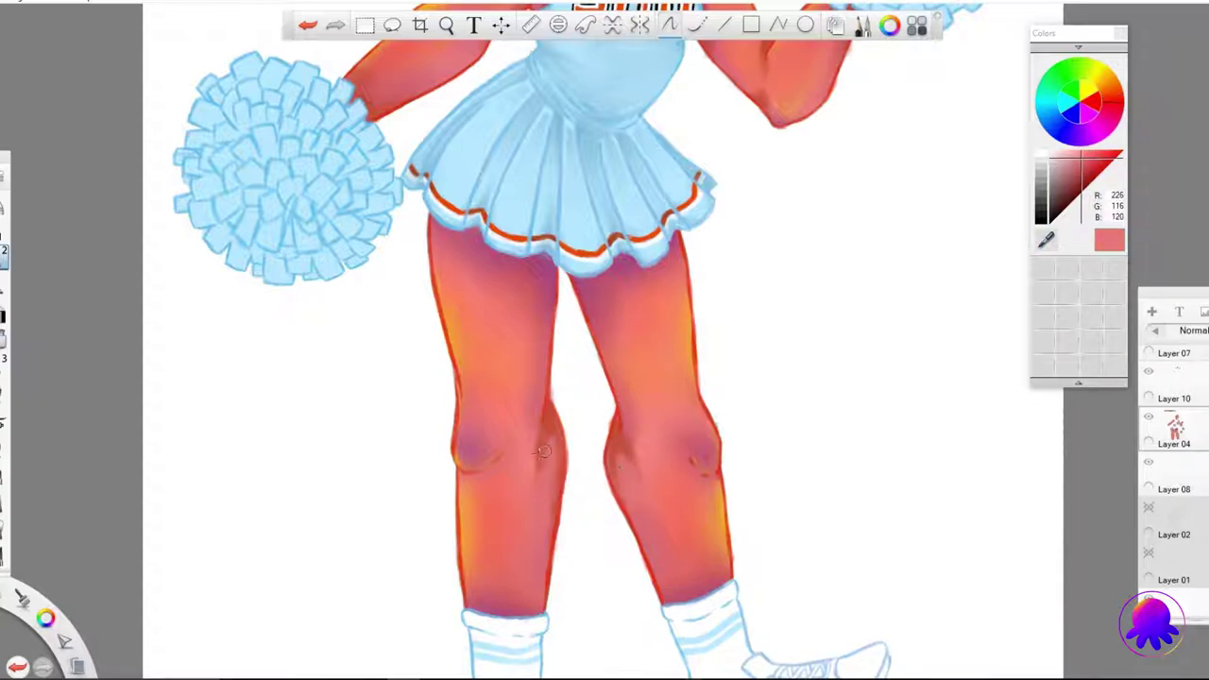
# Step: Define the kneecaps and outer knees with RGB 201, 81, 62 and 195, 78, 61, blending with RGB 239, 118, 115 and 219, 108, 108
pyautogui.keyDown('alt'); pyautogui.click(783, 94); pyautogui.keyUp('alt')
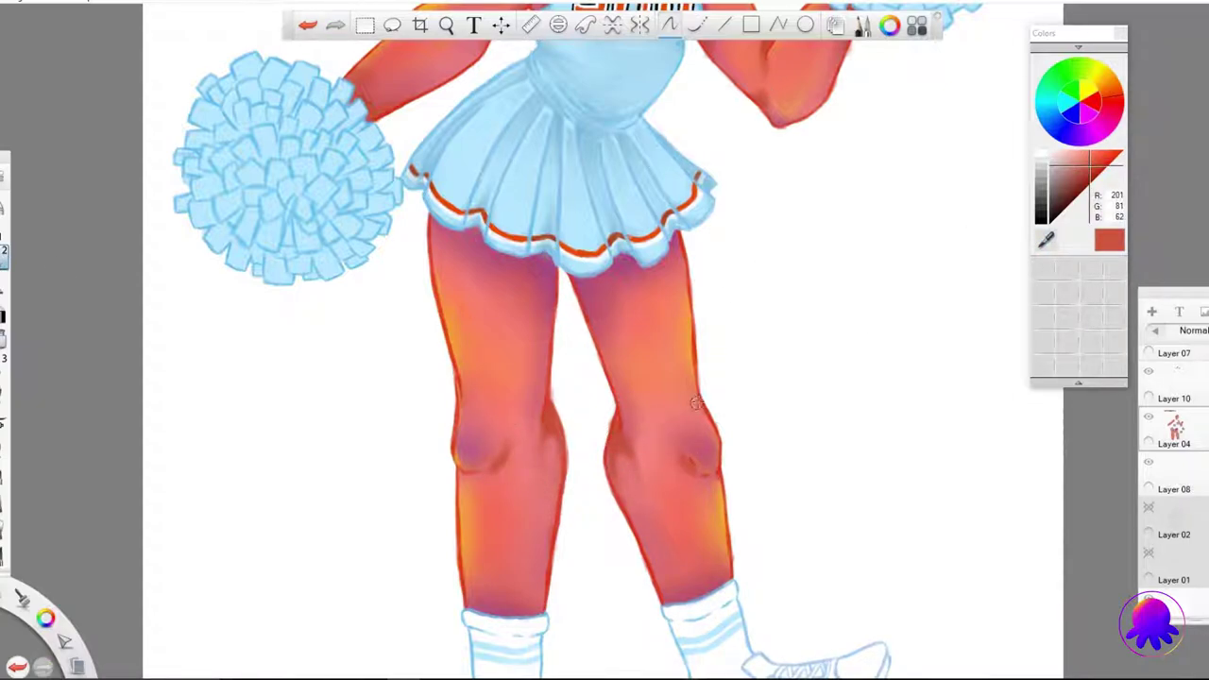
pyautogui.scroll(-5, 508, 385)
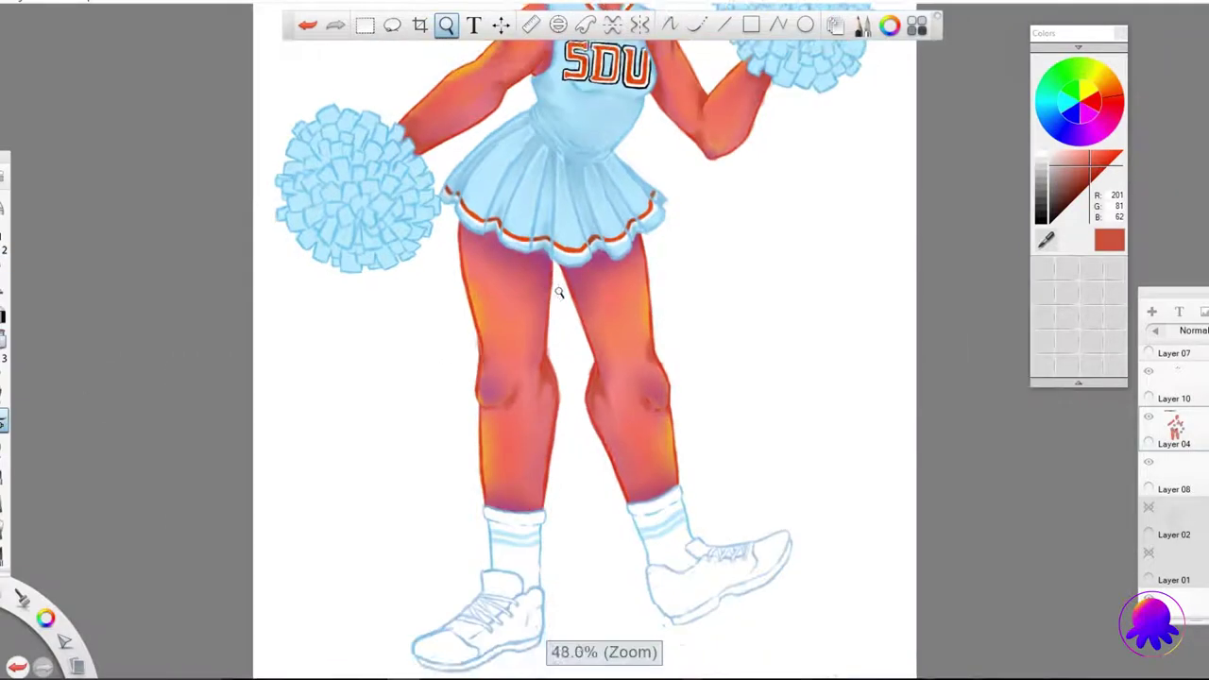
pyautogui.scroll(5, 509, 386)
pyautogui.keyDown('alt'); pyautogui.click(594, 402); pyautogui.keyUp('alt')
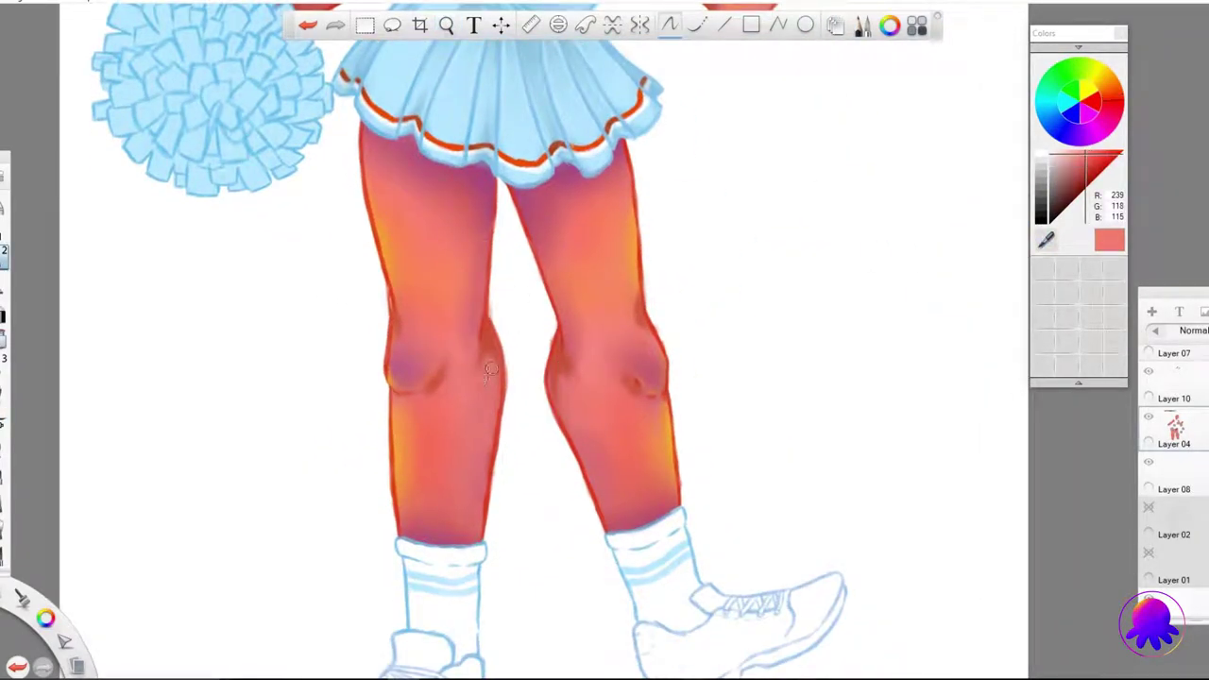
pyautogui.keyDown('alt'); pyautogui.click(564, 367); pyautogui.keyUp('alt')
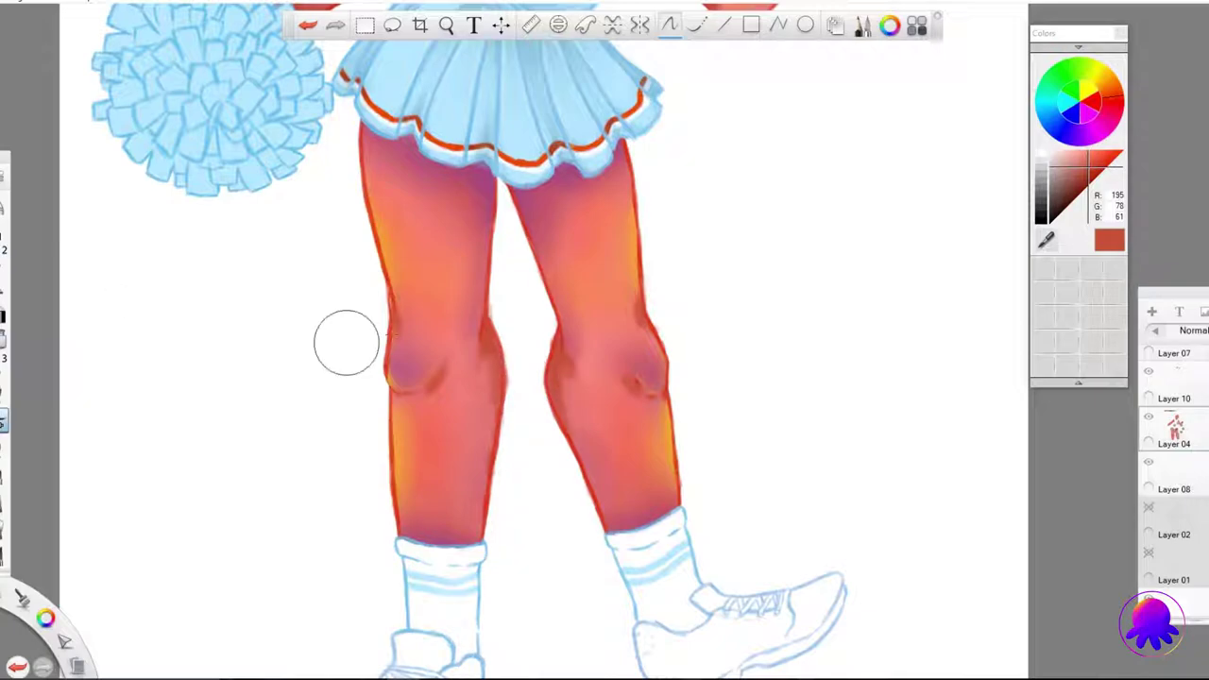
pyautogui.scroll(-3, 520, 368)
pyautogui.scroll(4, 554, 398)
pyautogui.keyDown('alt'); pyautogui.click(556, 399); pyautogui.keyUp('alt')
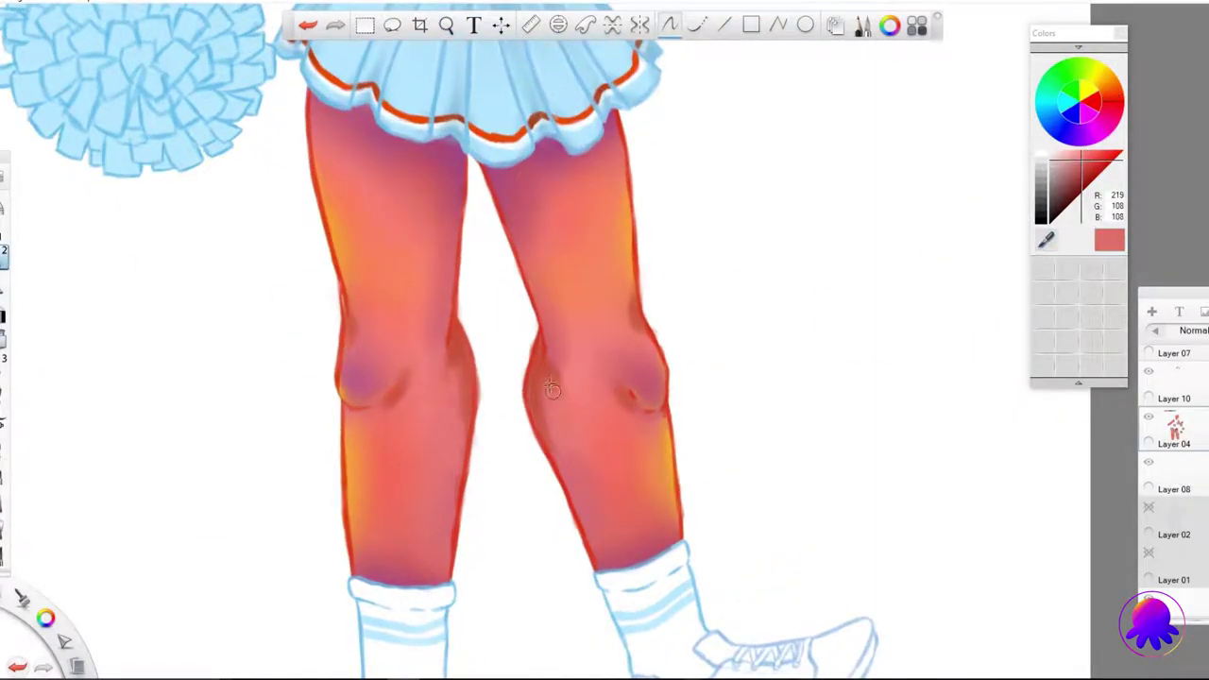
# Step: Shade beside the nose with RGB 209, 89, 75 and add an orange glow (RGB 232, 142, 52) around the nose bridge
pyautogui.scroll(-3, 571, 408)
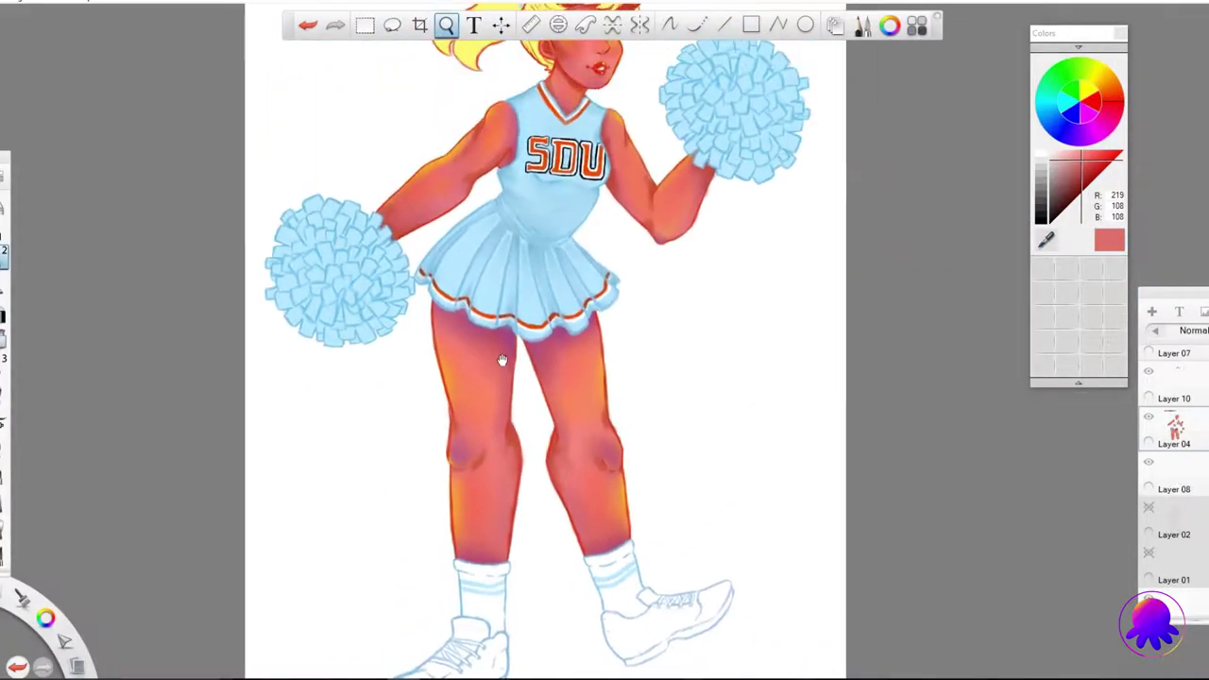
pyautogui.scroll(5, 494, 372)
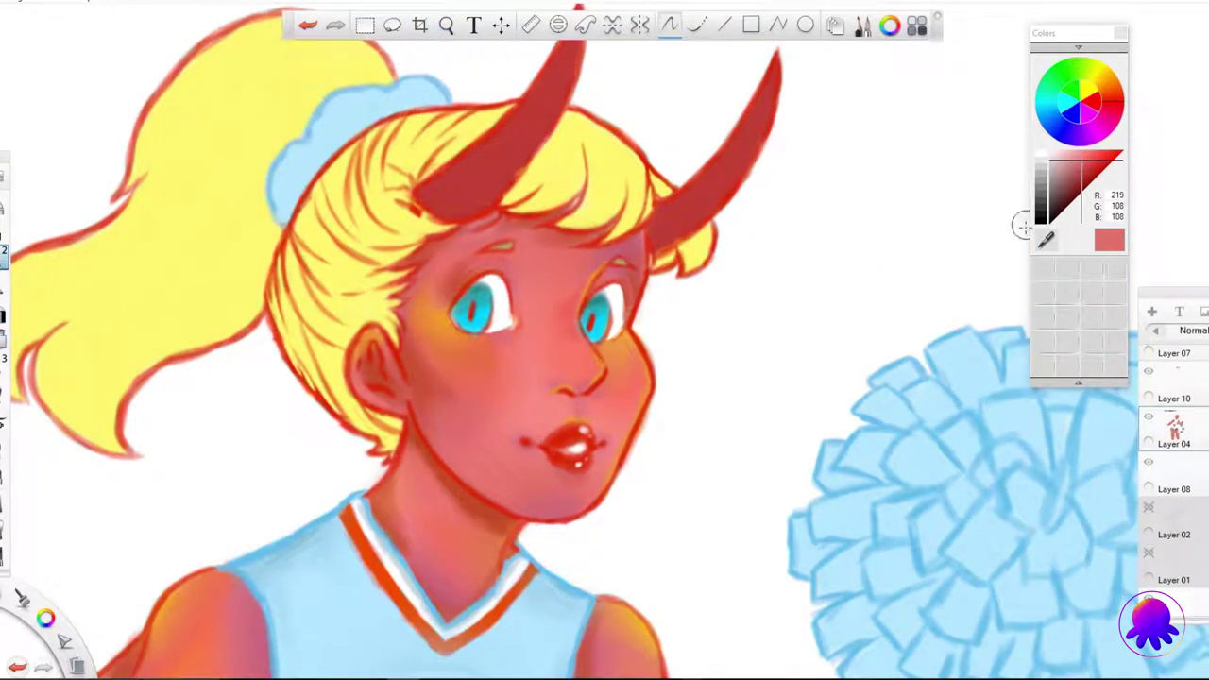
pyautogui.keyDown('alt'); pyautogui.click(556, 371); pyautogui.keyUp('alt')
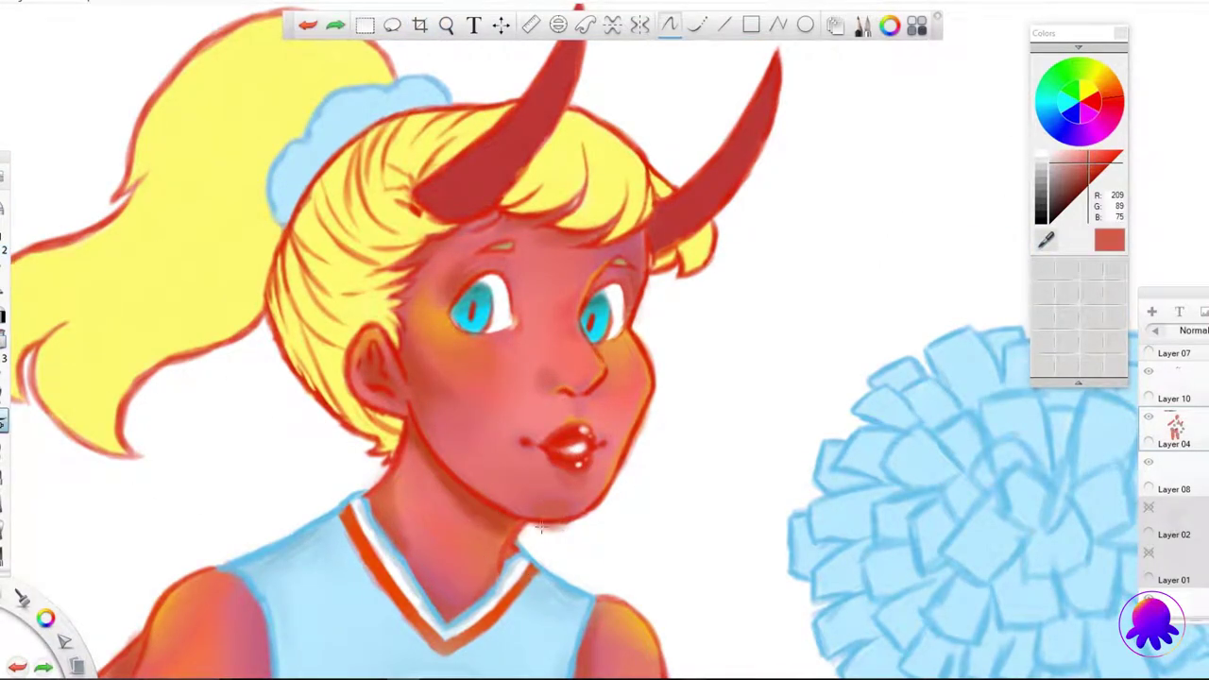
pyautogui.keyDown('alt'); pyautogui.click(586, 275); pyautogui.keyUp('alt')
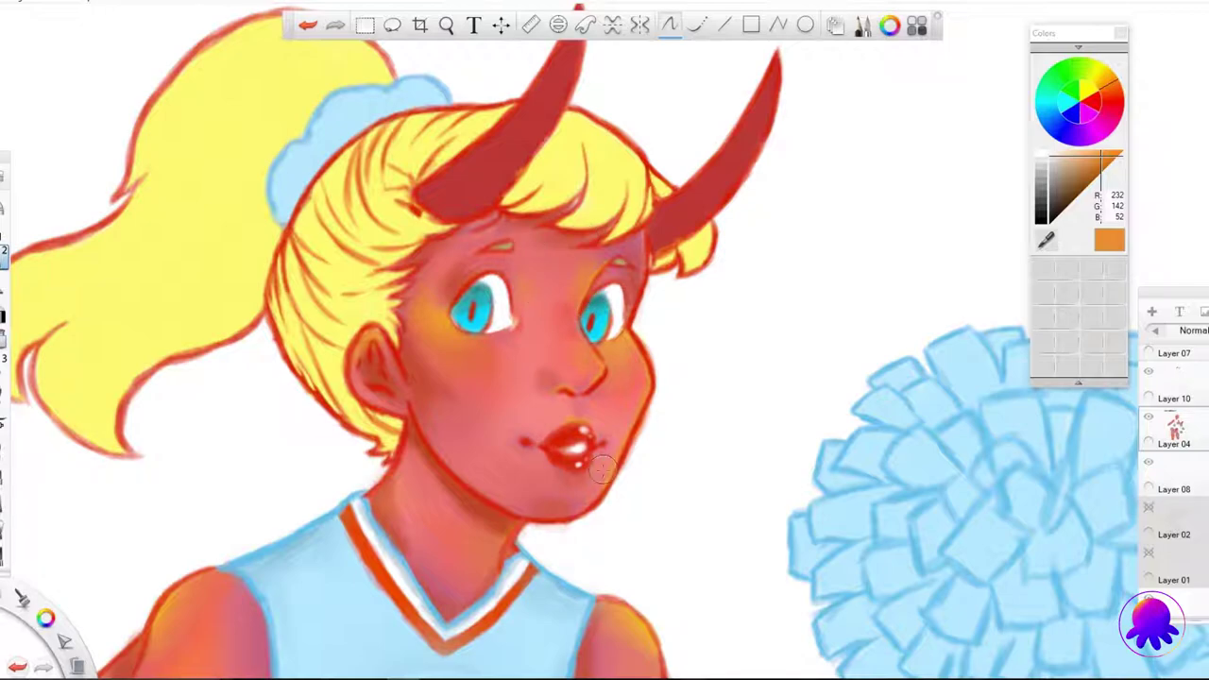
# Step: Lighten the skin around both eyes and brows with soft pink (RGB 255, 160, 160)
pyautogui.keyDown('alt'); pyautogui.click(453, 446); pyautogui.keyUp('alt')
pyautogui.press('space')
pyautogui.moveTo(589, 237); pyautogui.dragTo(896, 180)
pyautogui.keyDown('alt'); pyautogui.click(485, 350); pyautogui.keyUp('alt')
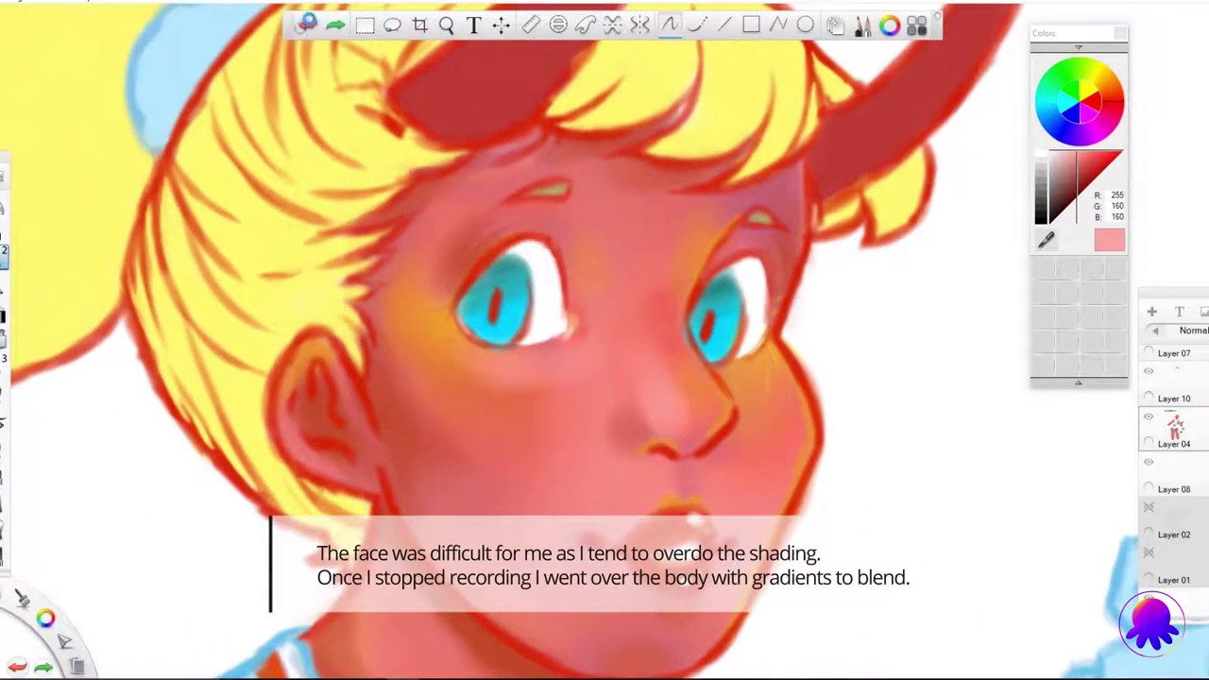
pyautogui.moveTo(580, 244); pyautogui.dragTo(529, 213)
pyautogui.moveTo(746, 236); pyautogui.dragTo(784, 274)
pyautogui.moveTo(566, 236); pyautogui.dragTo(514, 208)
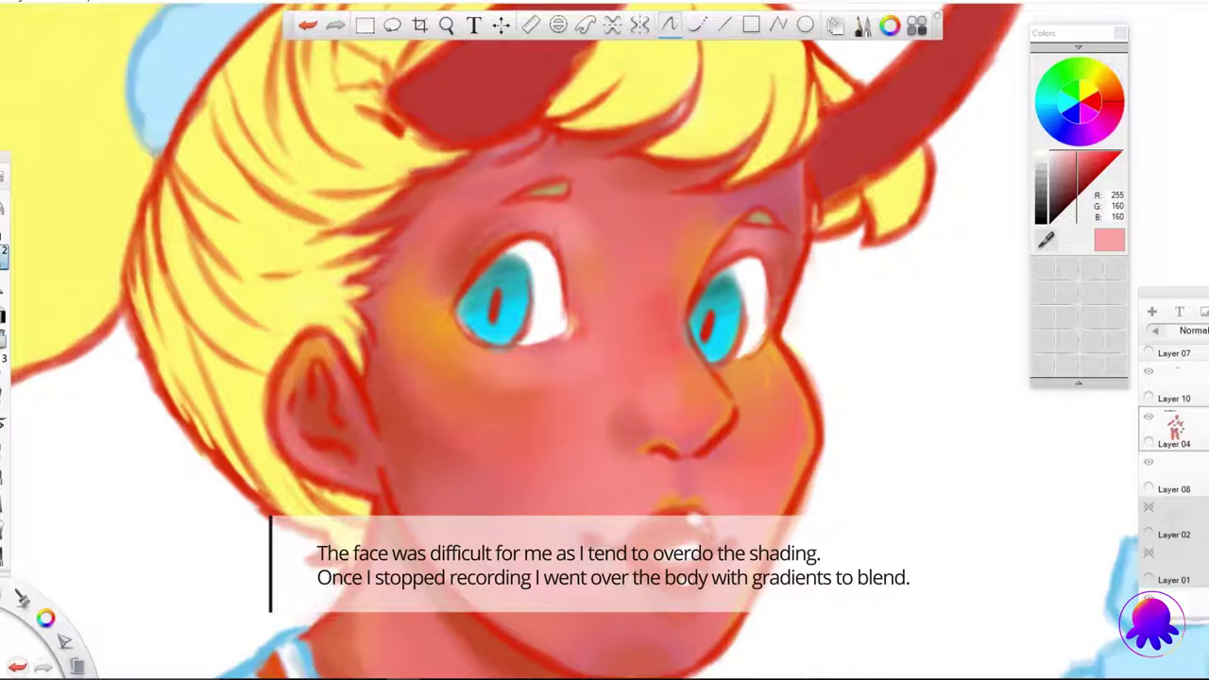
# Step: Shade the forehead beneath the fringe with RGB 207, 88, 71, blending it into the face with RGB 231, 115, 114
pyautogui.keyDown('alt'); pyautogui.click(443, 499); pyautogui.keyUp('alt')
pyautogui.keyDown('alt'); pyautogui.click(621, 366); pyautogui.keyUp('alt')
pyautogui.scroll(-5, 620, 366)
pyautogui.scroll(5, 676, 300)
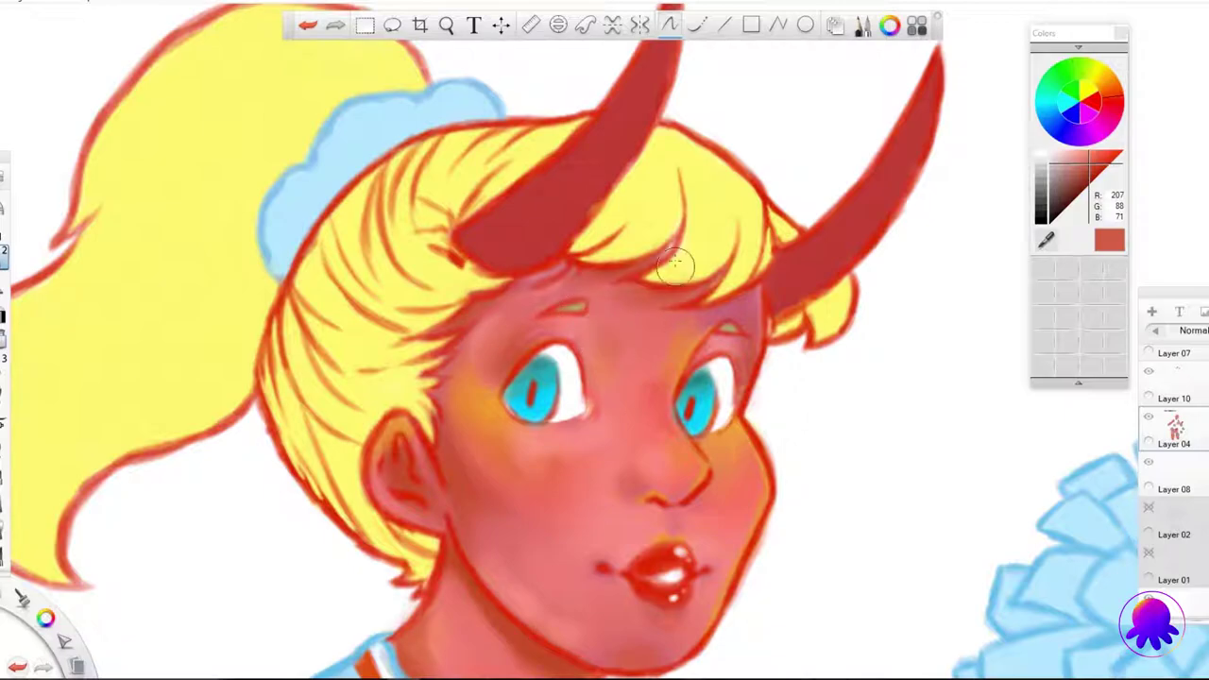
pyautogui.keyDown('alt'); pyautogui.click(602, 322); pyautogui.keyUp('alt')
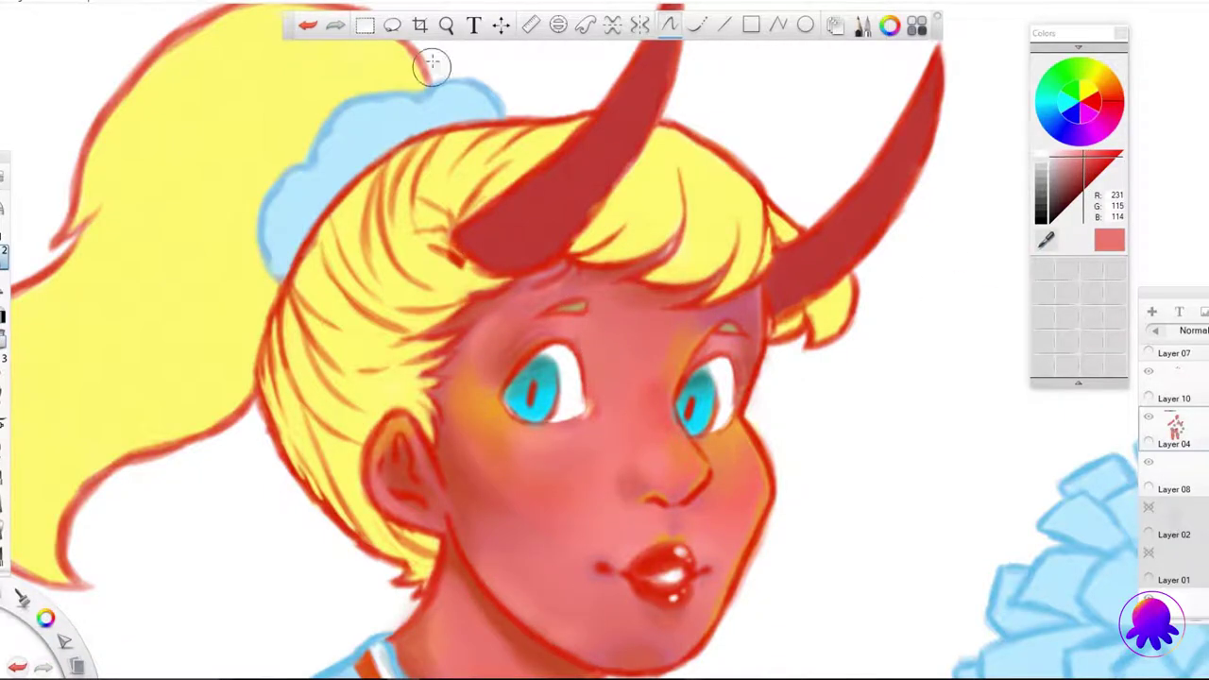
# Step: Airbrush dark red (RGB 132, 13, 12) shadows over the kneecaps
pyautogui.scroll(-5, 419, 107)
pyautogui.keyDown('alt'); pyautogui.click(416, 205); pyautogui.keyUp('alt')
pyautogui.scroll(6, 548, 567)
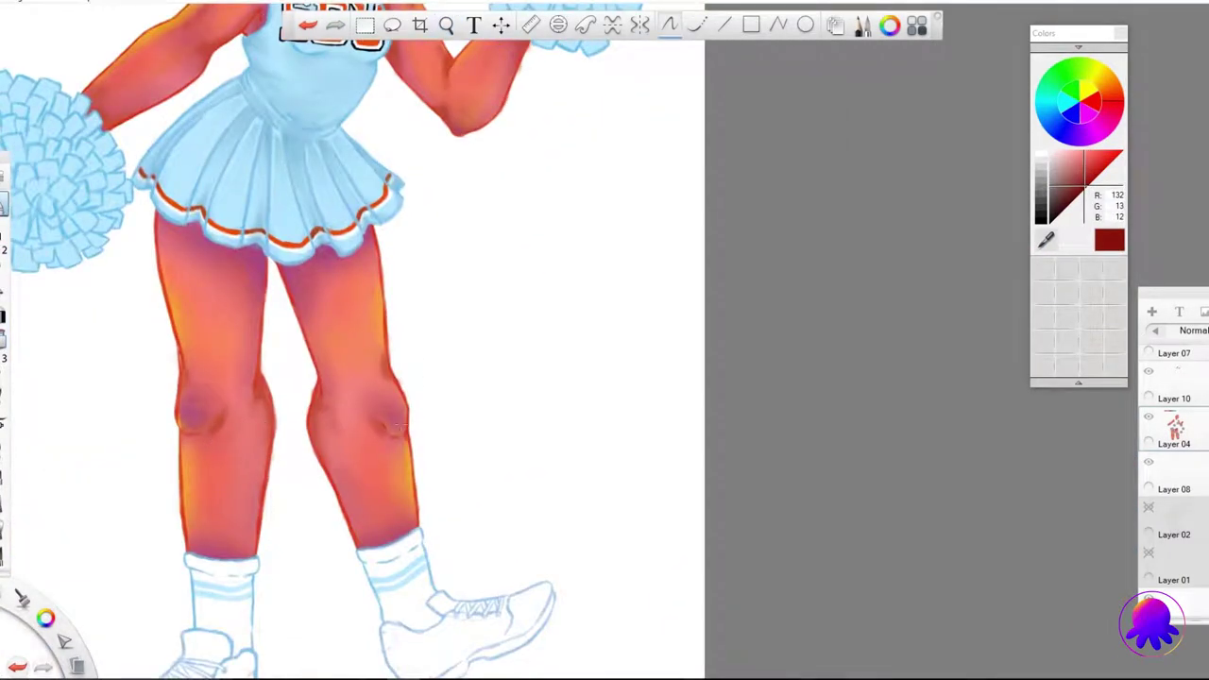
pyautogui.scroll(-5, 347, 376)
pyautogui.scroll(5, 349, 470)
# Step: Intensify the arms and legs with a bright red airbrush glaze (RGB 255, 14, 16)
pyautogui.keyDown('alt'); pyautogui.click(455, 206); pyautogui.keyUp('alt')
pyautogui.click(1116, 157)
pyautogui.scroll(-4, 567, 378)
pyautogui.scroll(5, 351, 370)
pyautogui.scroll(3, 1183, 487)
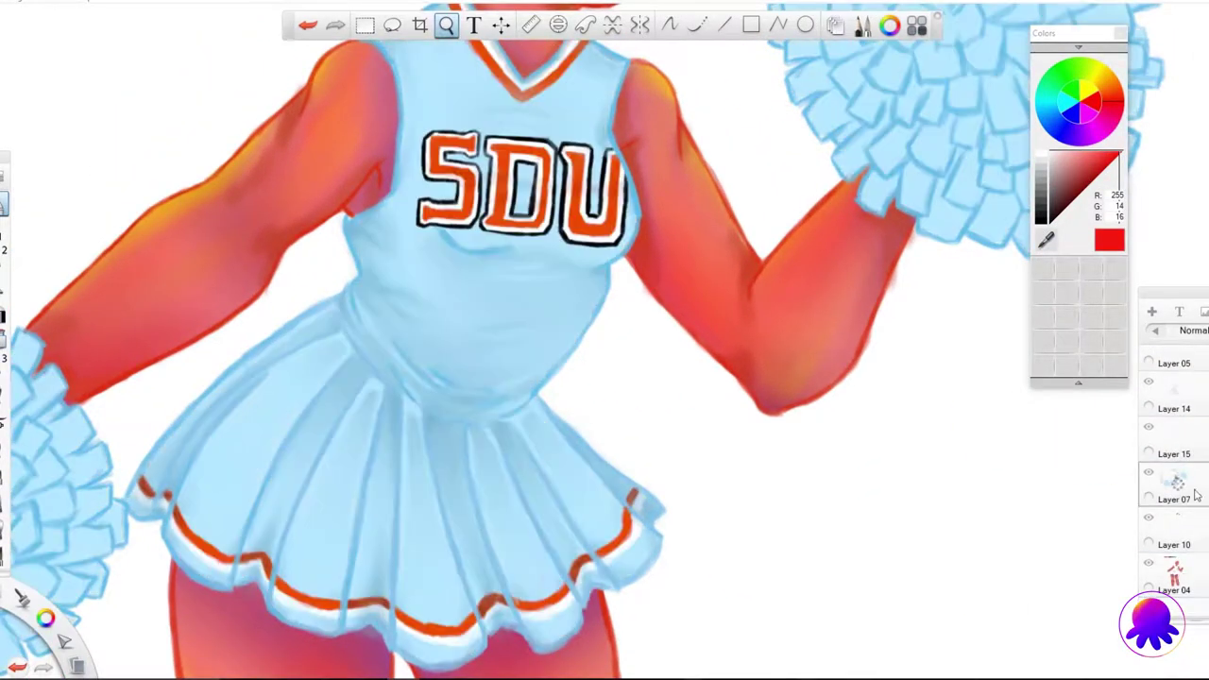
# Step: Airbrush deep purple (RGB 94, 0, 119) shading over the uniform's waist and the skirt's outer folds
pyautogui.click(1084, 138)
pyautogui.scroll(-4, 567, 377)
pyautogui.scroll(4, 543, 127)
pyautogui.scroll(-4, 543, 128)
pyautogui.click(1077, 193)
pyautogui.scroll(4, 482, 195)
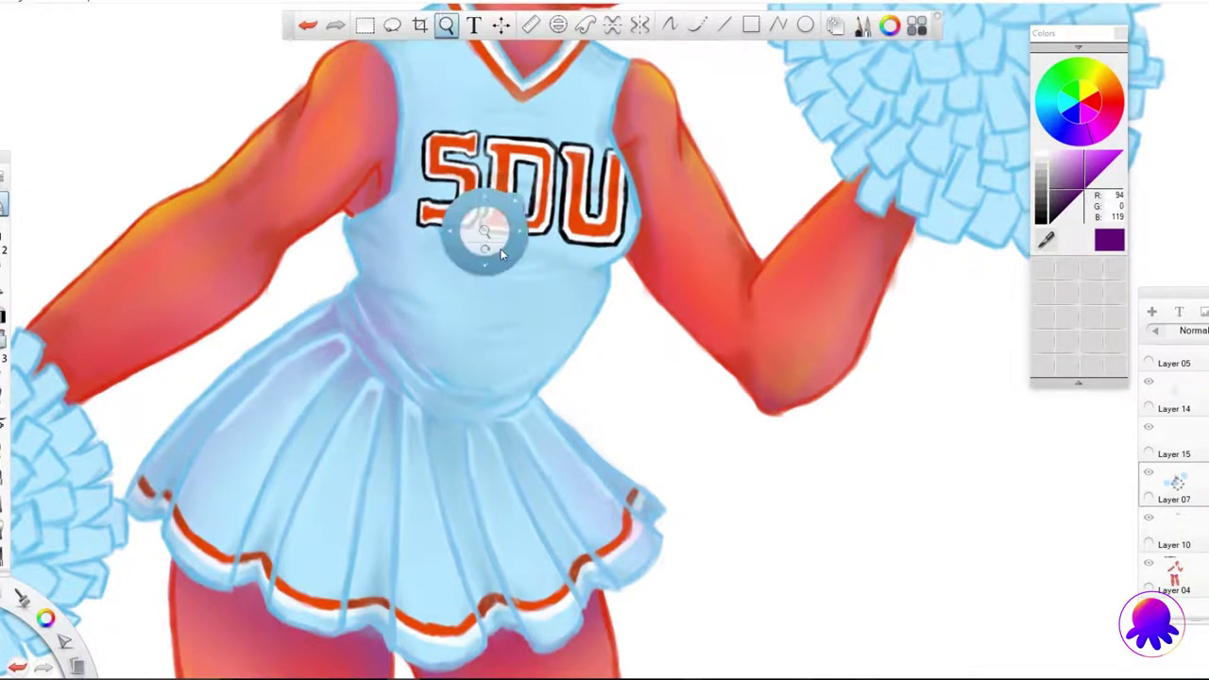
# Step: Tint the skirt and waist shadows with lighter purple (RGB 167, 79, 190) and blue (RGB 79, 94, 190)
pyautogui.scroll(-4, 481, 194)
pyautogui.click(1083, 170)
pyautogui.scroll(4, 612, 94)
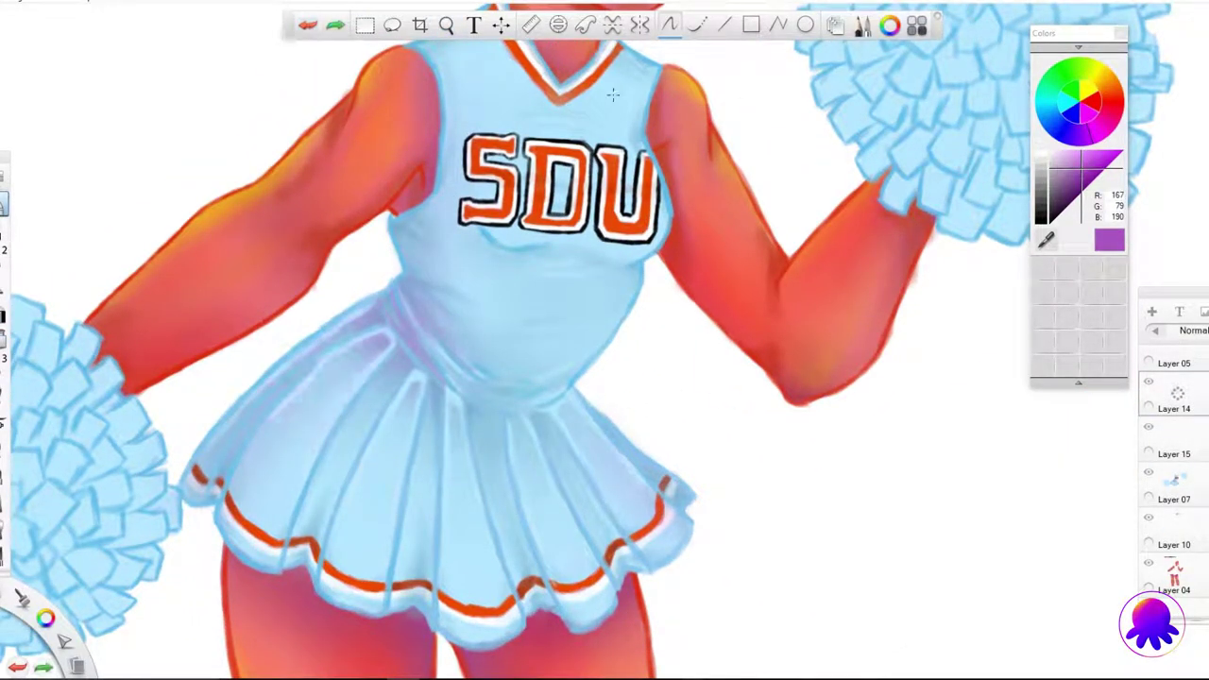
pyautogui.scroll(-2, 612, 95)
pyautogui.click(1086, 168)
pyautogui.scroll(-3, 425, 390)
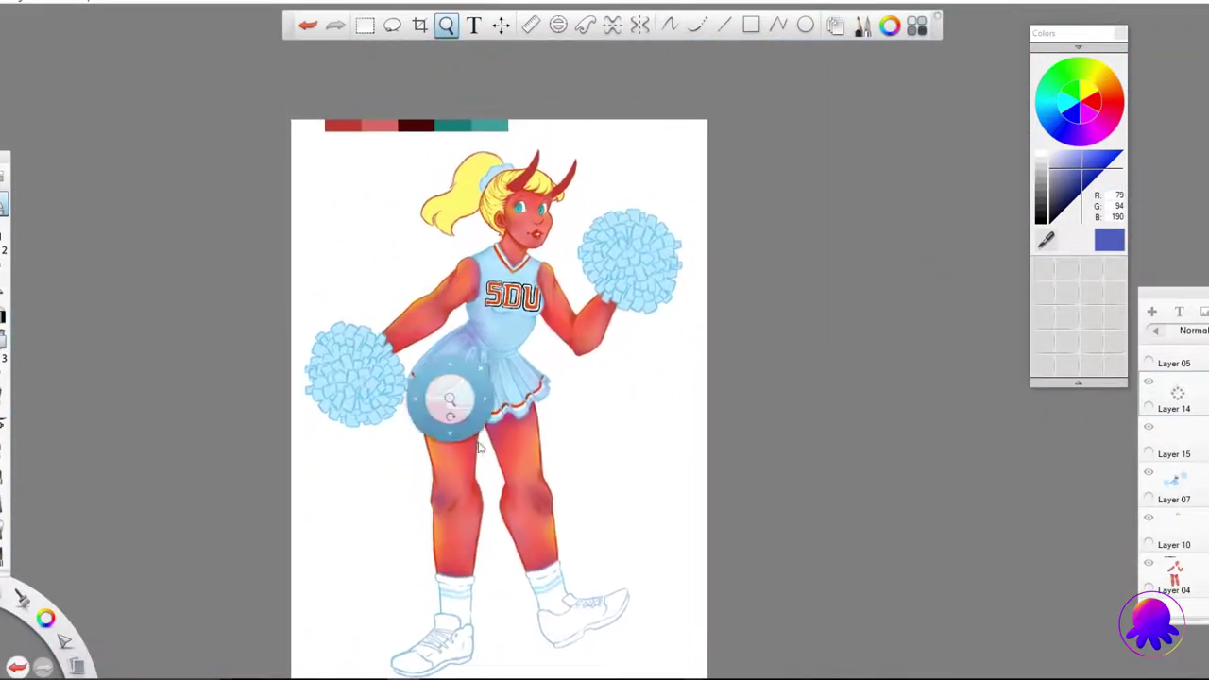
pyautogui.scroll(4, 425, 390)
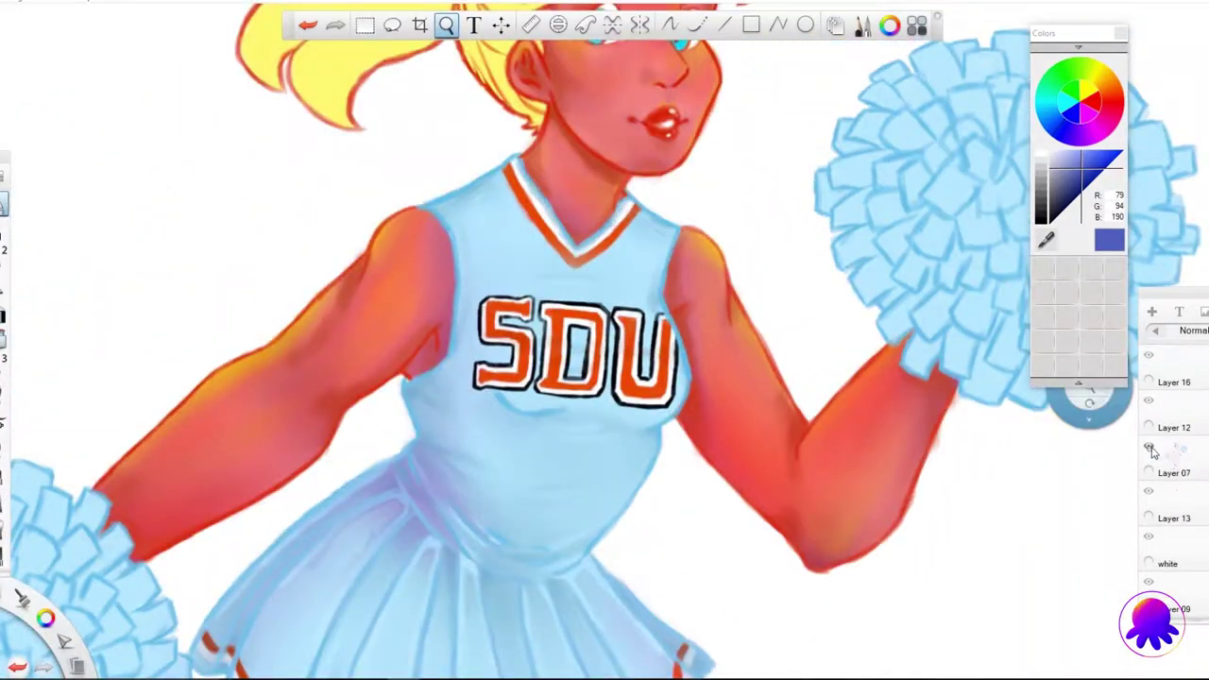
# Step: Touch up the lowered arm's shoulder outline beside the uniform with RGB 222, 78, 49 and RGB 234, 115, 82
pyautogui.scroll(4, 397, 222)
pyautogui.keyDown('alt'); pyautogui.click(382, 230); pyautogui.keyUp('alt')
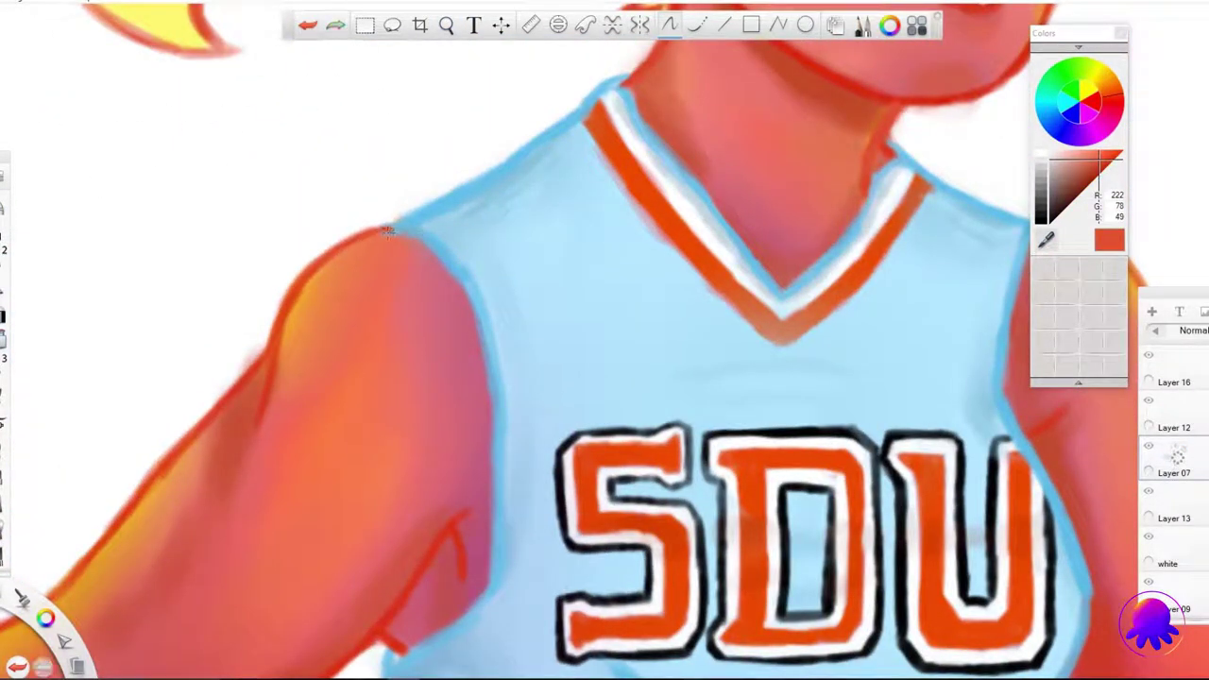
pyautogui.keyDown('alt'); pyautogui.click(388, 232); pyautogui.keyUp('alt')
pyautogui.scroll(-3, 445, 383)
pyautogui.scroll(3, 395, 298)
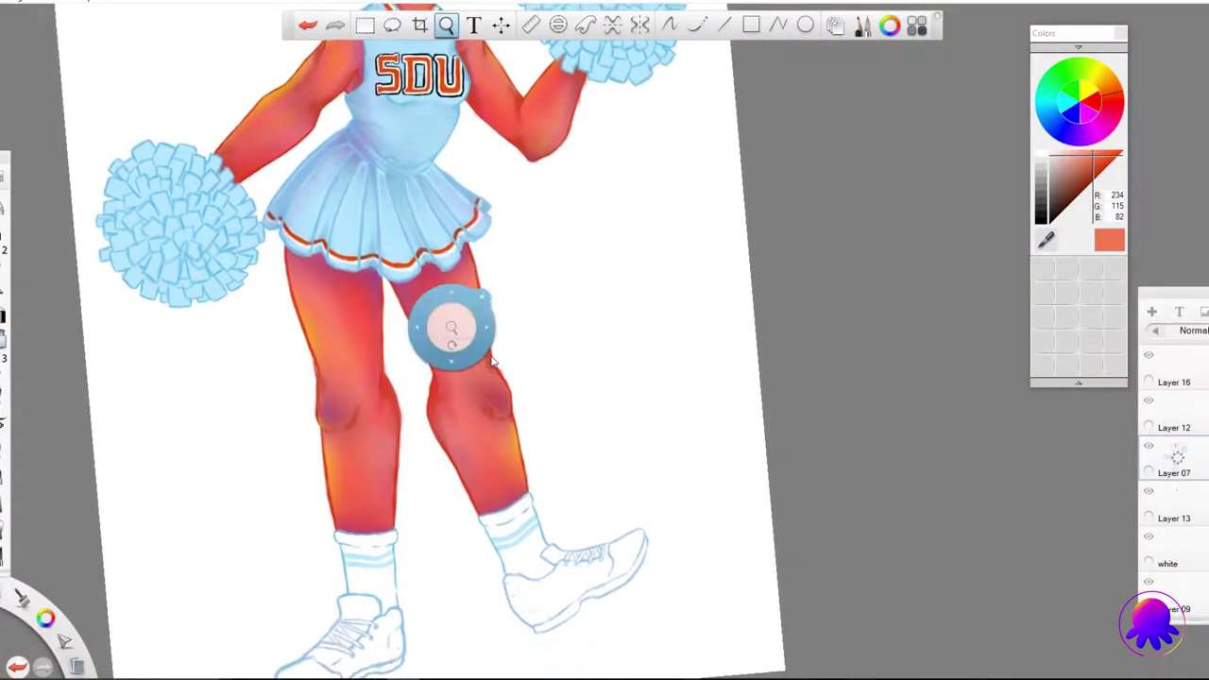
pyautogui.scroll(3, 395, 298)
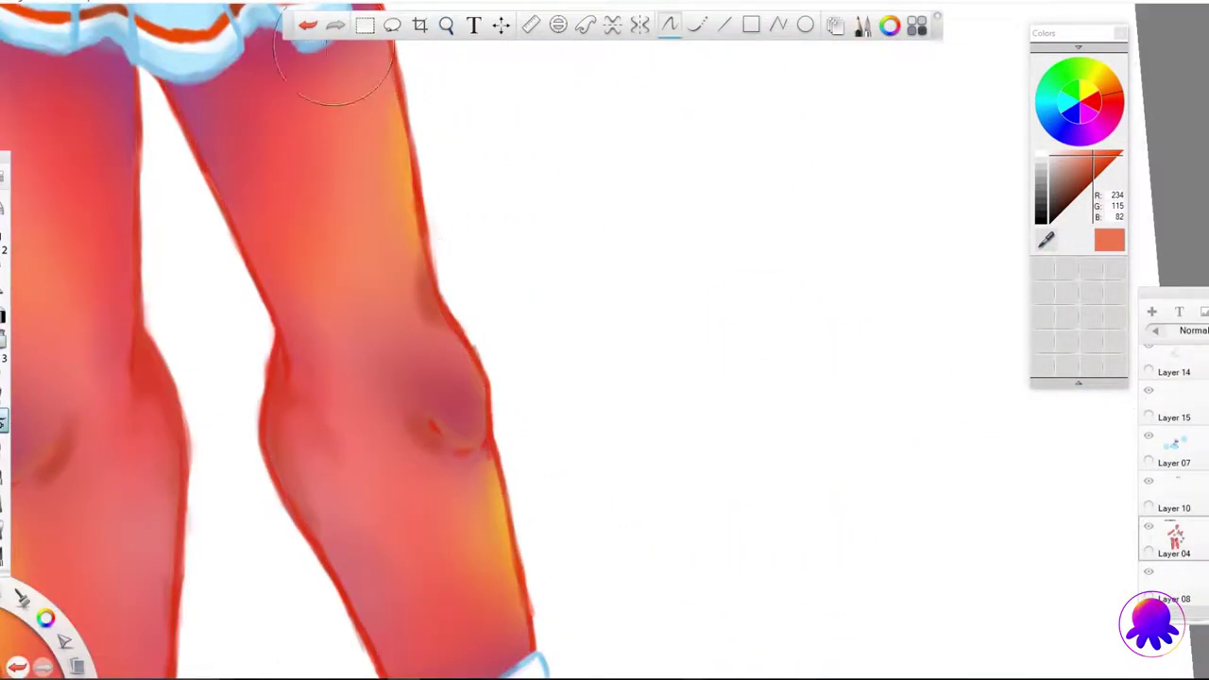
# Step: Paint a grey-blue shadow (RGB 185, 200, 202) beneath the front-facing sock's cuff on Layer 17, redoing the first stroke
pyautogui.scroll(-5, 420, 247)
pyautogui.scroll(-2, 1171, 453)
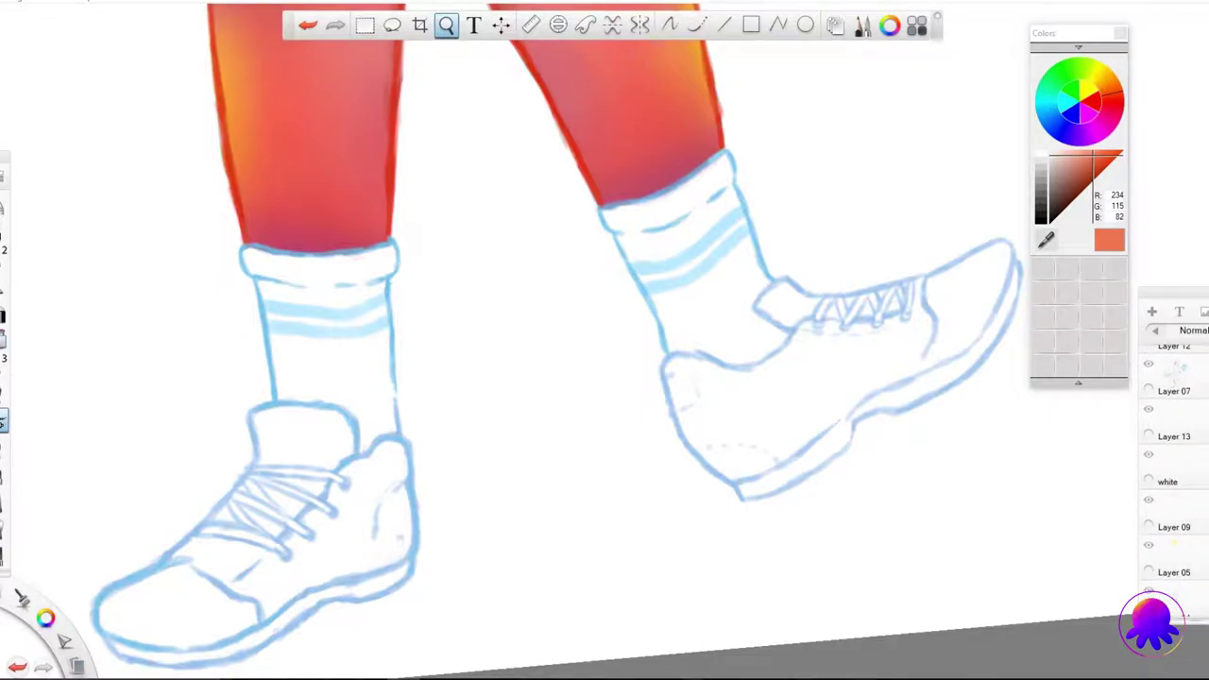
pyautogui.scroll(-3, 1161, 472)
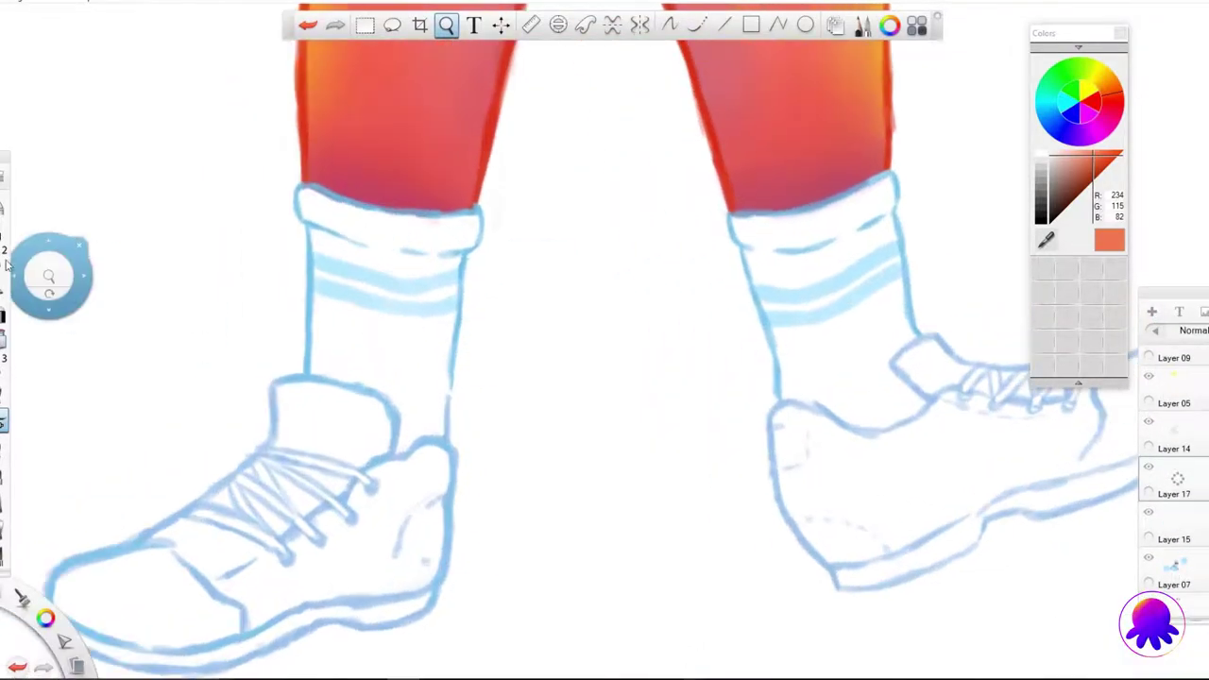
pyautogui.click(1046, 162)
pyautogui.click(1048, 168)
pyautogui.moveTo(464, 238)
pyautogui.mouseDown()
pyautogui.moveTo(378, 269)
pyautogui.moveTo(426, 259)
pyautogui.mouseUp()
pyautogui.hotkey('ctrl', 'z')
pyautogui.hotkey('ctrl', 'b')
pyautogui.hotkey('ctrl', 'b')
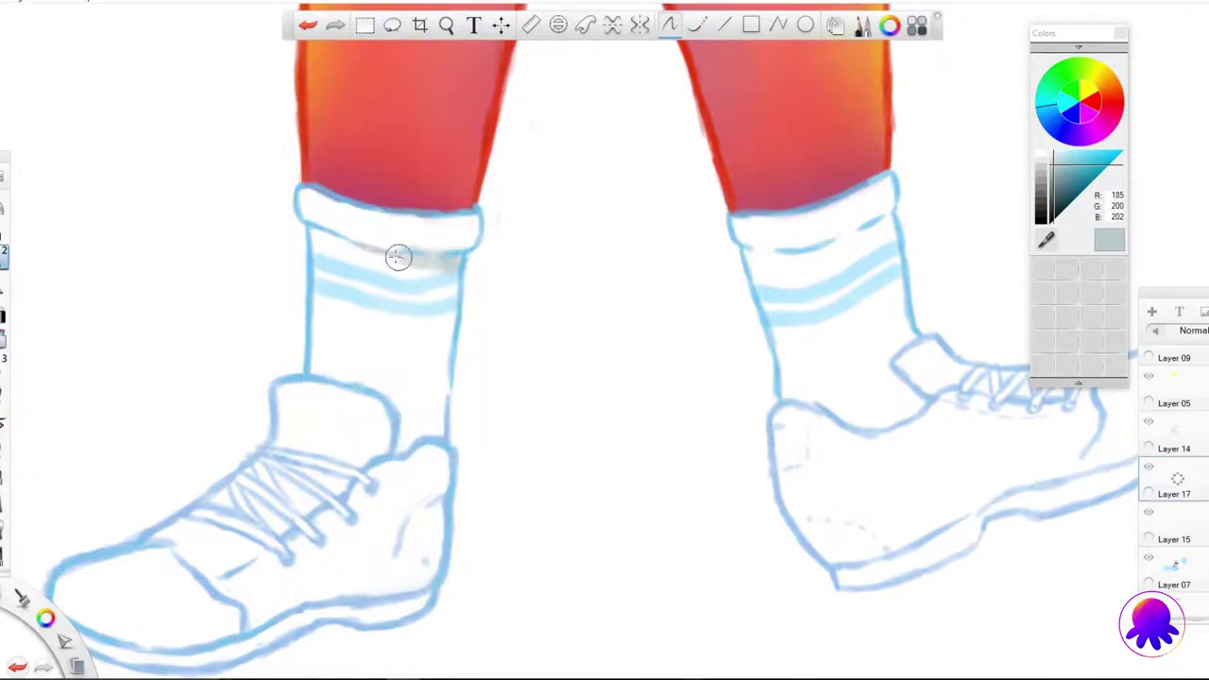
# Step: Extend the grey shading over the same sock's cuff and down its inner side, softening it with white
pyautogui.hotkey('ctrl', 'b')
pyautogui.hotkey('ctrl', 'b')
pyautogui.moveTo(477, 222)
pyautogui.mouseDown()
pyautogui.moveTo(415, 245)
pyautogui.moveTo(463, 236)
pyautogui.moveTo(394, 219)
pyautogui.moveTo(470, 324)
pyautogui.moveTo(430, 416)
pyautogui.moveTo(410, 386)
pyautogui.moveTo(425, 444)
pyautogui.mouseUp()
pyautogui.keyDown('alt'); pyautogui.click(385, 330); pyautogui.keyUp('alt')
pyautogui.moveTo(386, 330)
pyautogui.mouseDown()
pyautogui.moveTo(416, 367)
pyautogui.moveTo(502, 388)
pyautogui.moveTo(415, 378)
pyautogui.moveTo(402, 365)
pyautogui.moveTo(400, 336)
pyautogui.moveTo(428, 349)
pyautogui.moveTo(378, 206)
pyautogui.mouseUp()
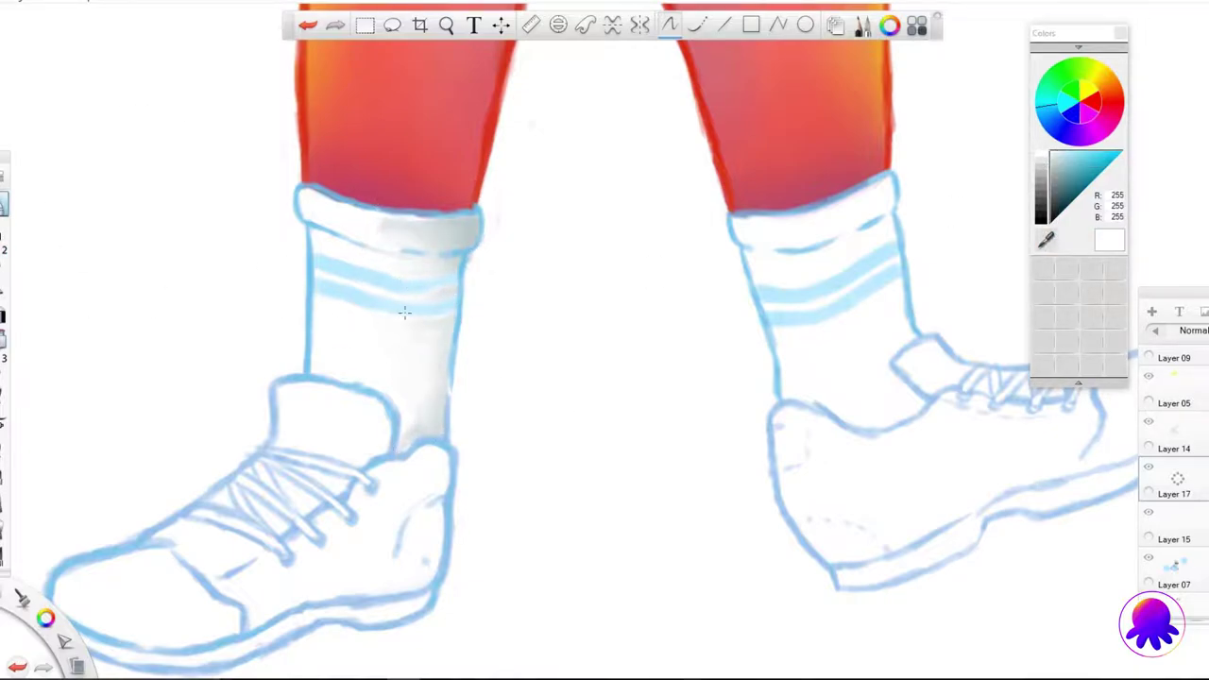
pyautogui.moveTo(1112, 421); pyautogui.dragTo(1093, 459)
# Step: Add fine vertical ribbing to the same sock with light grey (RGB 204, 204, 204) and shade it above the shoe tongue
pyautogui.hotkey('ctrl', 'b')
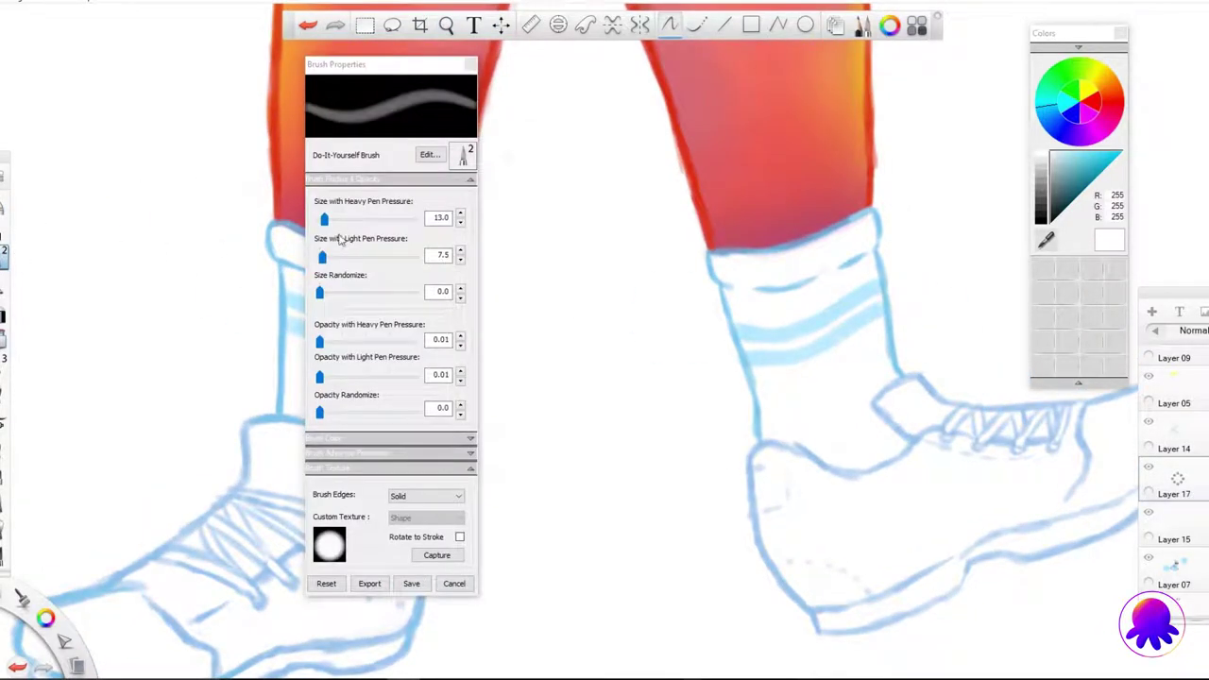
pyautogui.keyDown('alt'); pyautogui.click(284, 242); pyautogui.keyUp('alt')
pyautogui.hotkey('ctrl', 'b')
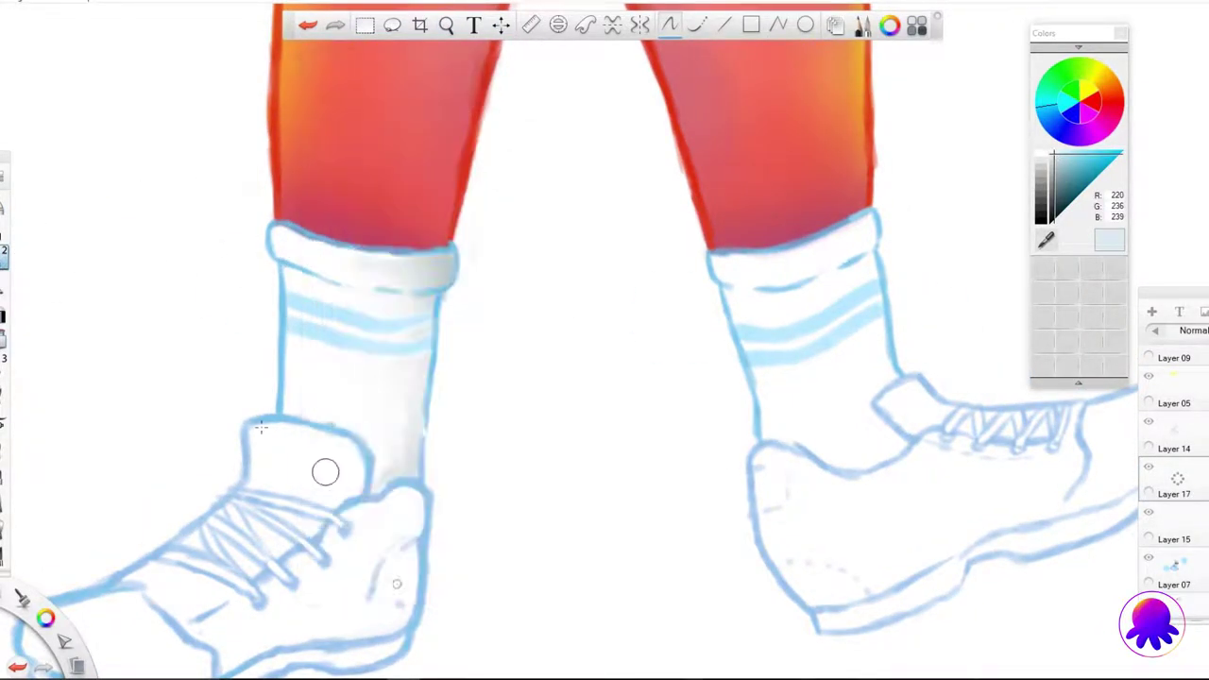
pyautogui.hotkey('ctrl', 'b')
pyautogui.click(4, 391)
pyautogui.keyDown('alt'); pyautogui.click(399, 450); pyautogui.keyUp('alt')
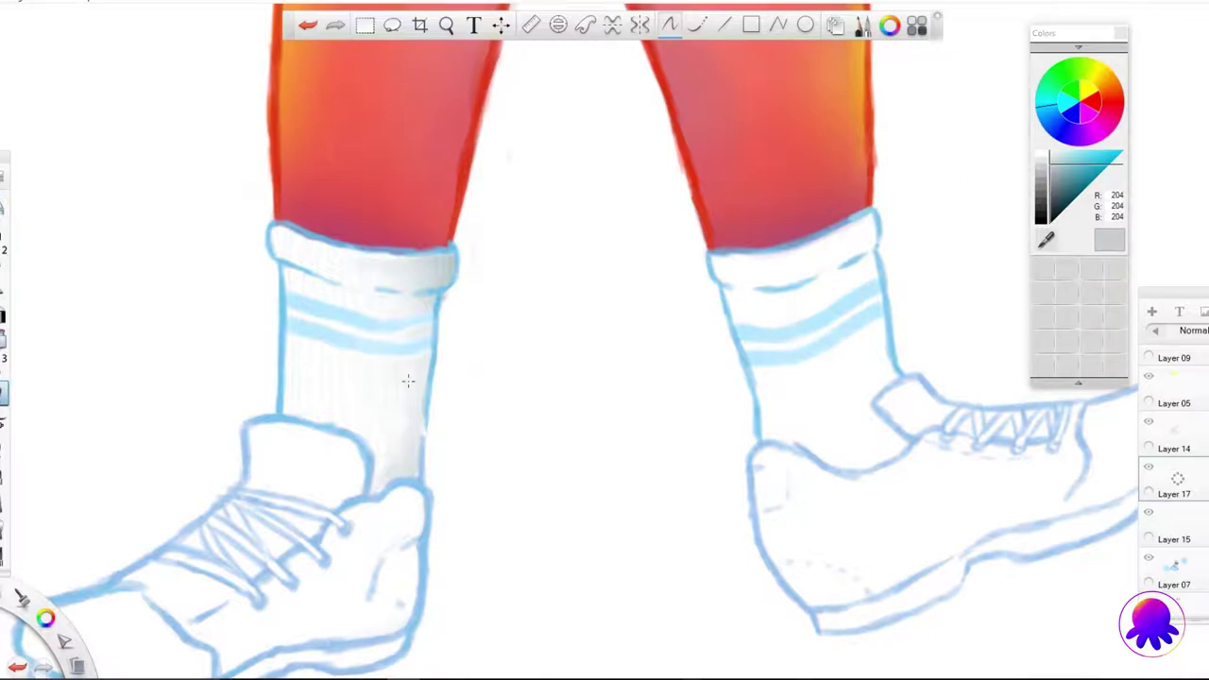
pyautogui.click(4, 449)
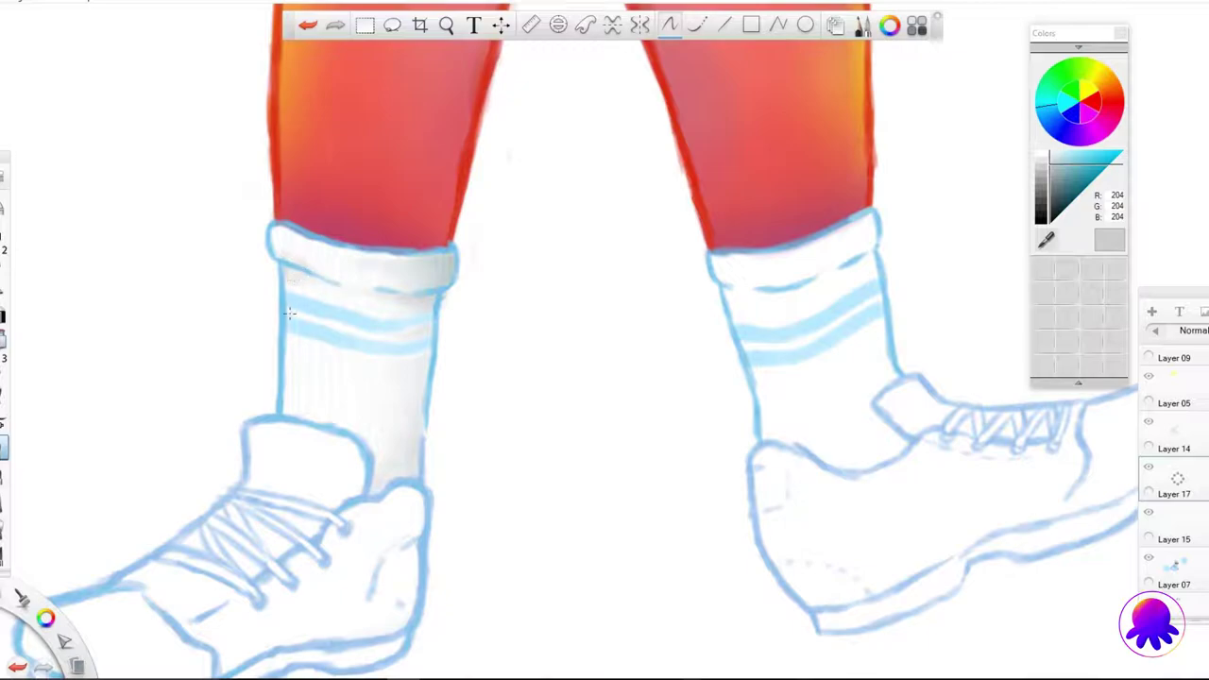
pyautogui.moveTo(288, 383); pyautogui.dragTo(317, 418)
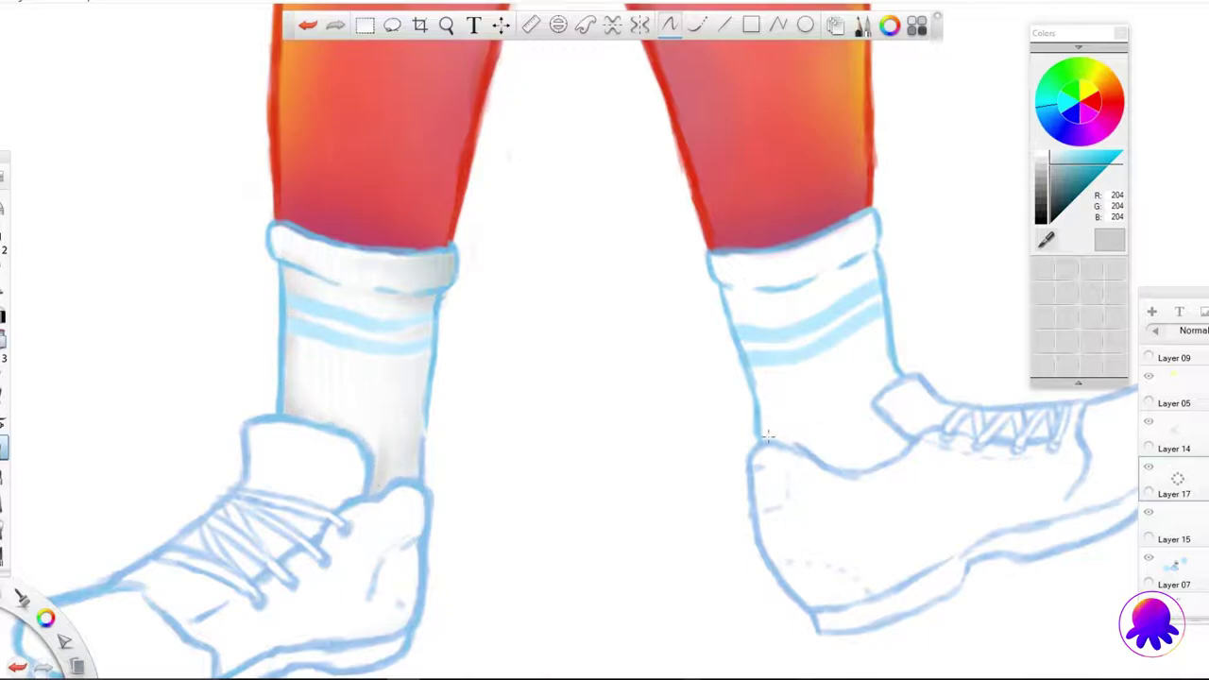
# Step: Rib and shade the other sock in light grey, then deepen both socks' shadows with RGB 178, 178, 178
pyautogui.moveTo(775, 419)
pyautogui.mouseDown()
pyautogui.moveTo(761, 322)
pyautogui.moveTo(747, 317)
pyautogui.mouseUp()
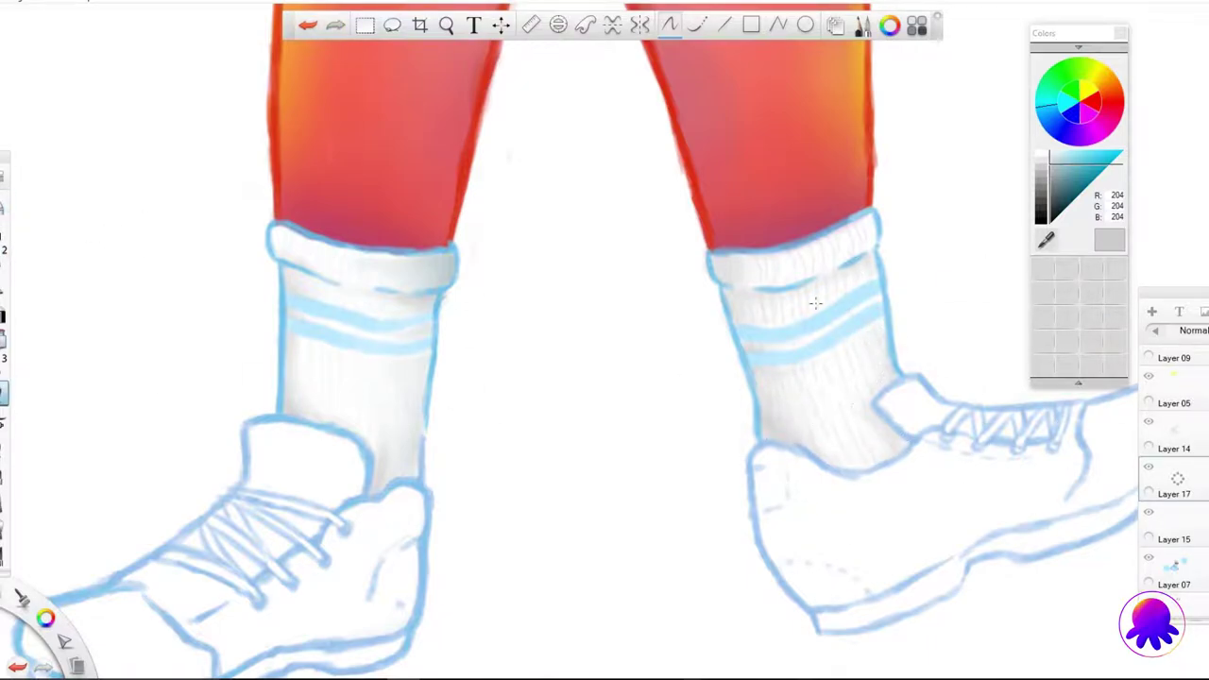
pyautogui.click(1048, 179)
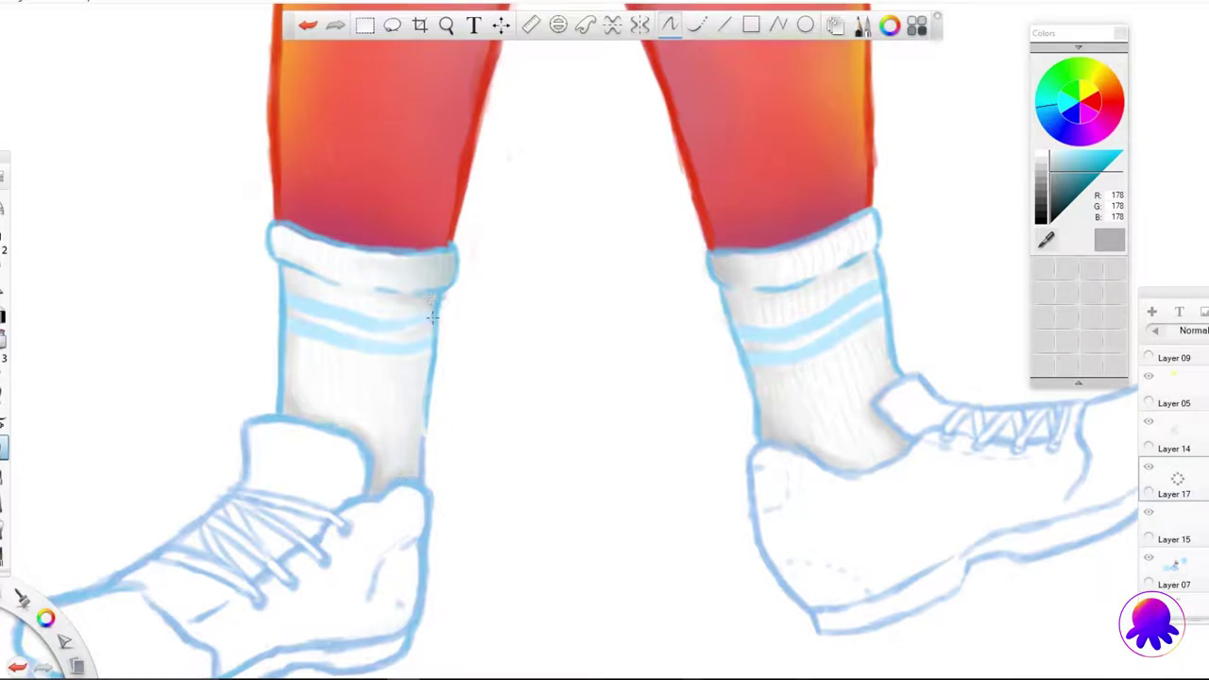
pyautogui.moveTo(417, 452); pyautogui.dragTo(416, 402)
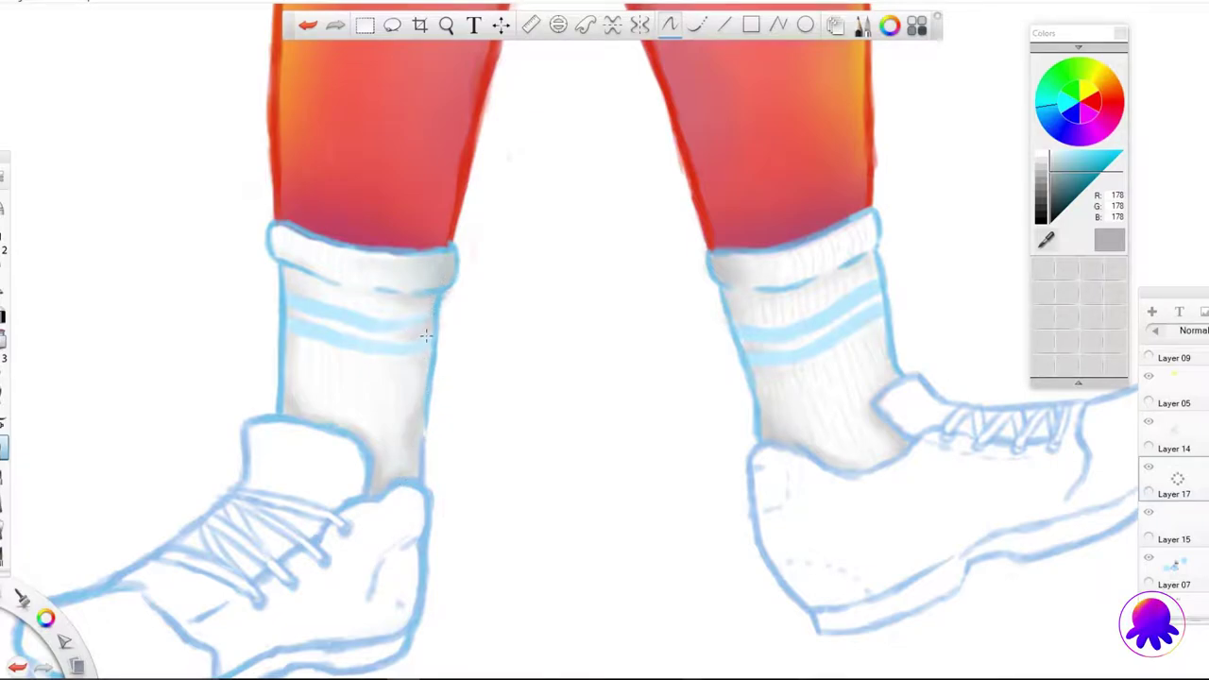
# Step: Tint the socks' shadowed edges with lavender (RGB 153, 128, 202) and undo the last stroke
pyautogui.moveTo(403, 461); pyautogui.dragTo(375, 481)
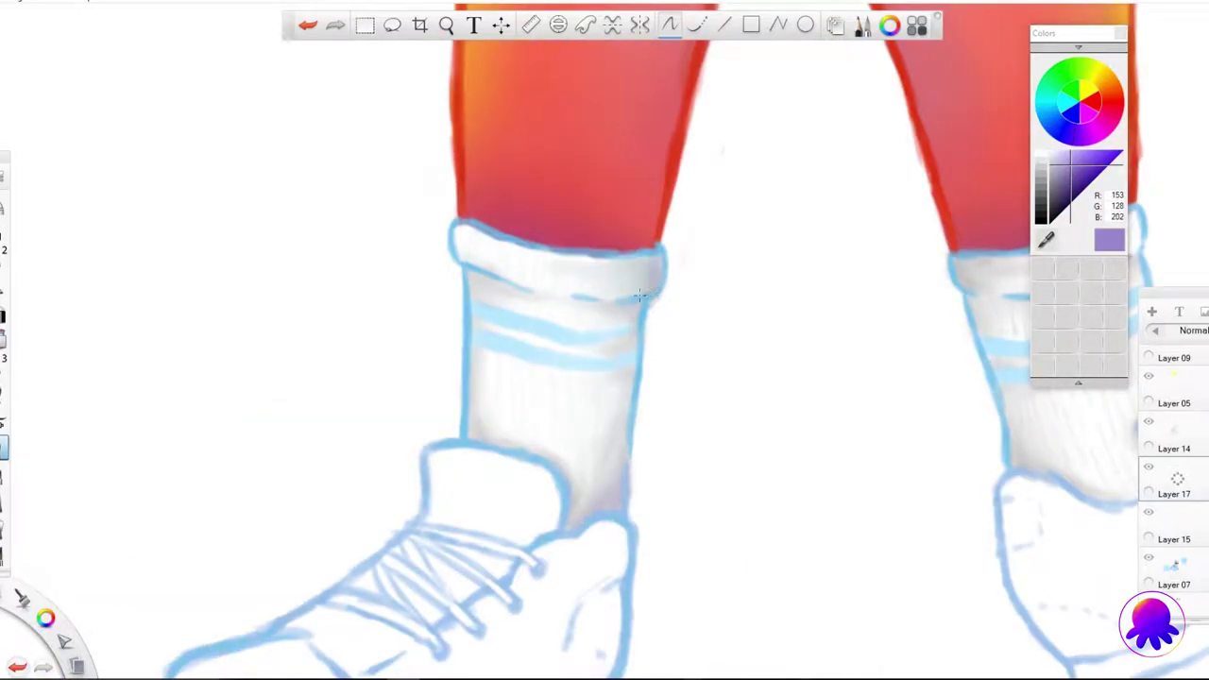
pyautogui.moveTo(999, 416); pyautogui.dragTo(1005, 451)
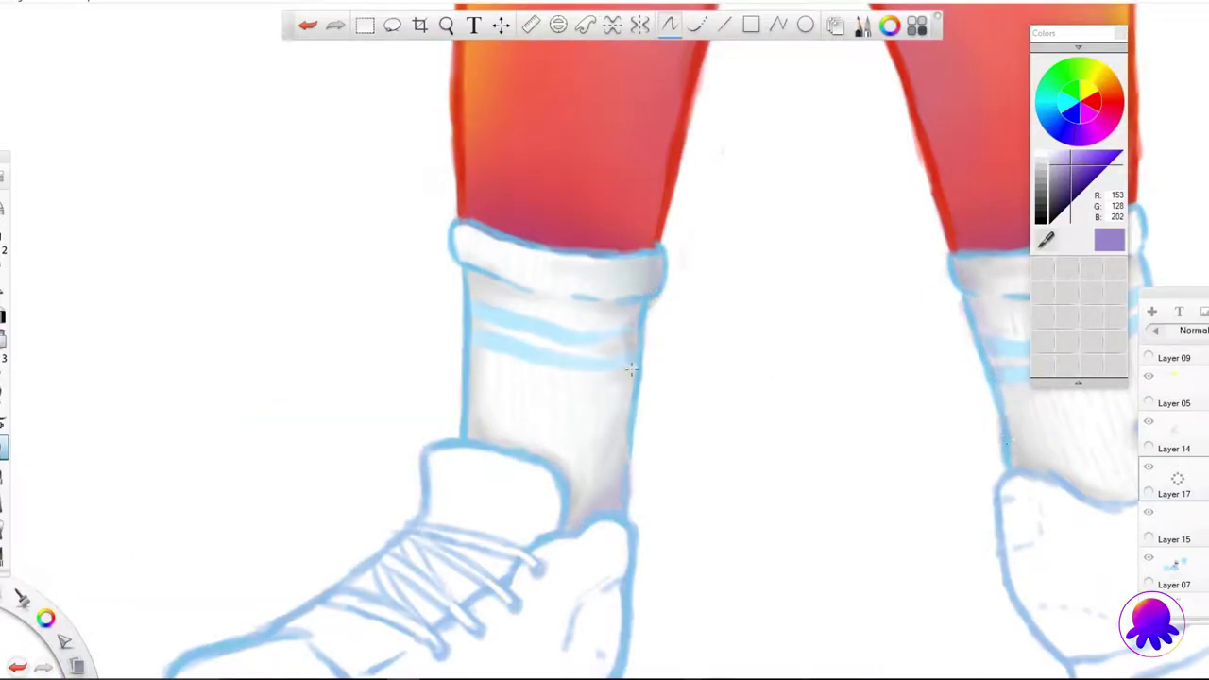
pyautogui.hotkey('ctrl', 'z')
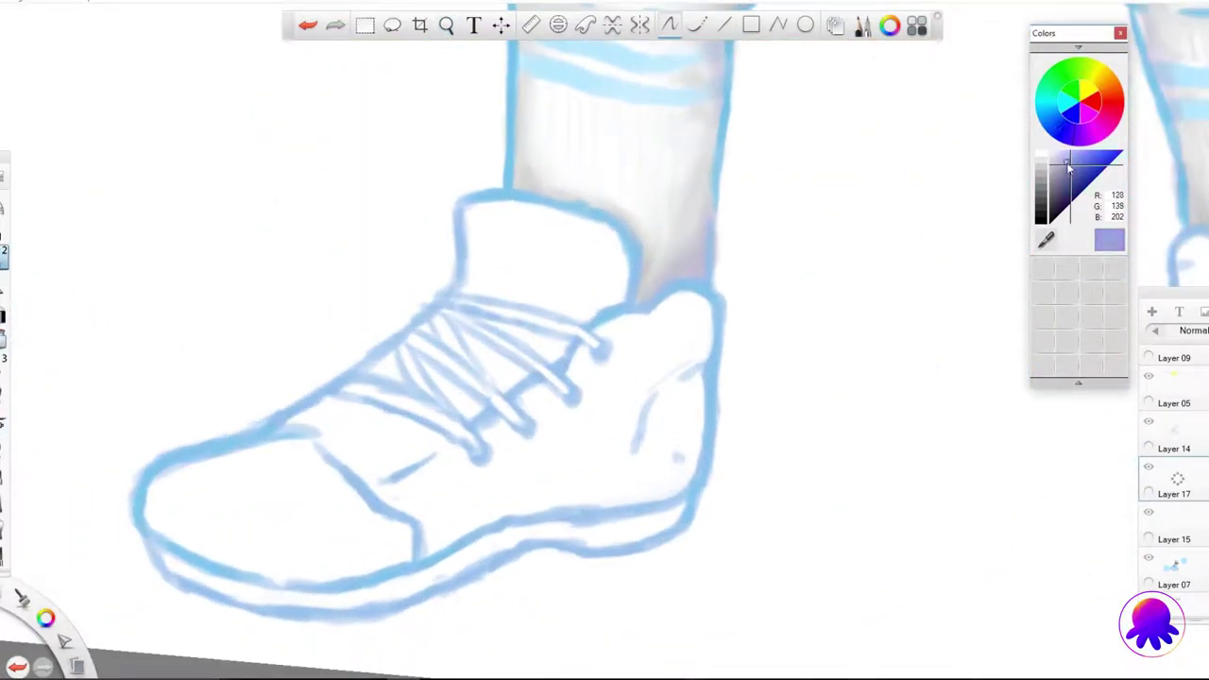
# Step: Paint a faint bluish-grey tint over the side panel of the shoe below the first sock
pyautogui.moveTo(1060, 203); pyautogui.dragTo(1058, 159)
pyautogui.moveTo(439, 461)
pyautogui.mouseDown()
pyautogui.moveTo(401, 507)
pyautogui.moveTo(425, 552)
pyautogui.mouseUp()
pyautogui.moveTo(425, 479)
pyautogui.mouseDown()
pyautogui.moveTo(515, 504)
pyautogui.moveTo(639, 342)
pyautogui.moveTo(572, 466)
pyautogui.moveTo(448, 524)
pyautogui.moveTo(625, 351)
pyautogui.moveTo(465, 494)
pyautogui.moveTo(667, 420)
pyautogui.moveTo(391, 545)
pyautogui.mouseUp()
# Step: Shade the shoe's side, sole edge, eyelet area and toe cap with light grey (RGB 213, 213, 213)
pyautogui.click(1051, 154)
pyautogui.click(4, 392)
pyautogui.keyDown('alt'); pyautogui.click(378, 501); pyautogui.keyUp('alt')
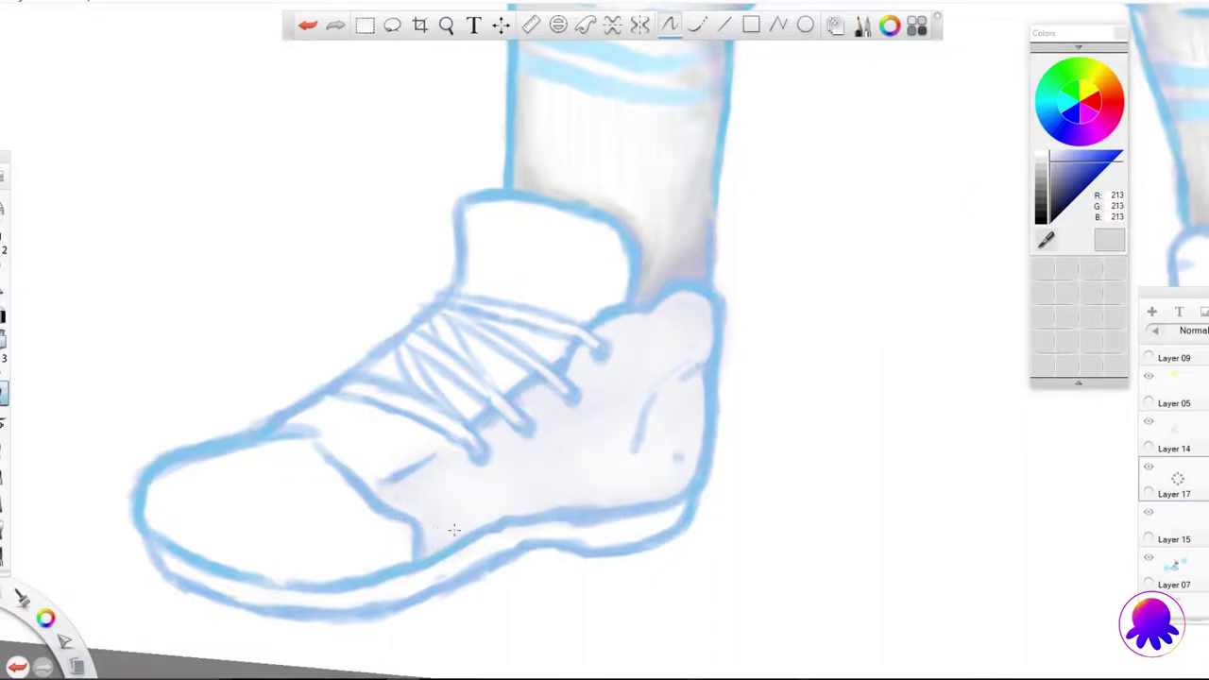
pyautogui.moveTo(499, 493)
pyautogui.mouseDown()
pyautogui.moveTo(513, 504)
pyautogui.moveTo(474, 482)
pyautogui.mouseUp()
pyautogui.moveTo(663, 491); pyautogui.dragTo(697, 432)
pyautogui.moveTo(542, 538); pyautogui.dragTo(475, 546)
pyautogui.moveTo(628, 330)
pyautogui.mouseDown()
pyautogui.moveTo(582, 363)
pyautogui.moveTo(579, 401)
pyautogui.mouseUp()
pyautogui.moveTo(356, 511)
pyautogui.mouseDown()
pyautogui.moveTo(380, 534)
pyautogui.moveTo(344, 572)
pyautogui.moveTo(347, 539)
pyautogui.mouseUp()
pyautogui.moveTo(259, 556); pyautogui.dragTo(228, 566)
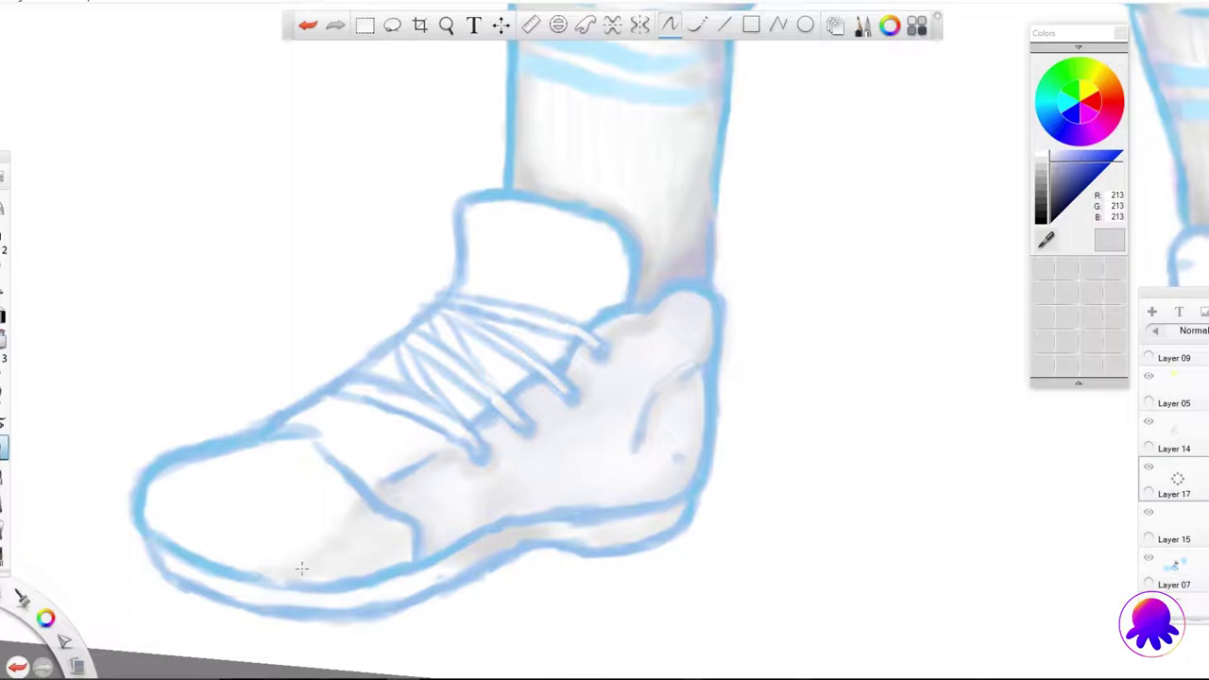
# Step: Continue the light grey shading along the toe cap seam, between the laces and along the front of the sole
pyautogui.moveTo(395, 530)
pyautogui.mouseDown()
pyautogui.moveTo(245, 566)
pyautogui.moveTo(344, 532)
pyautogui.moveTo(336, 453)
pyautogui.mouseUp()
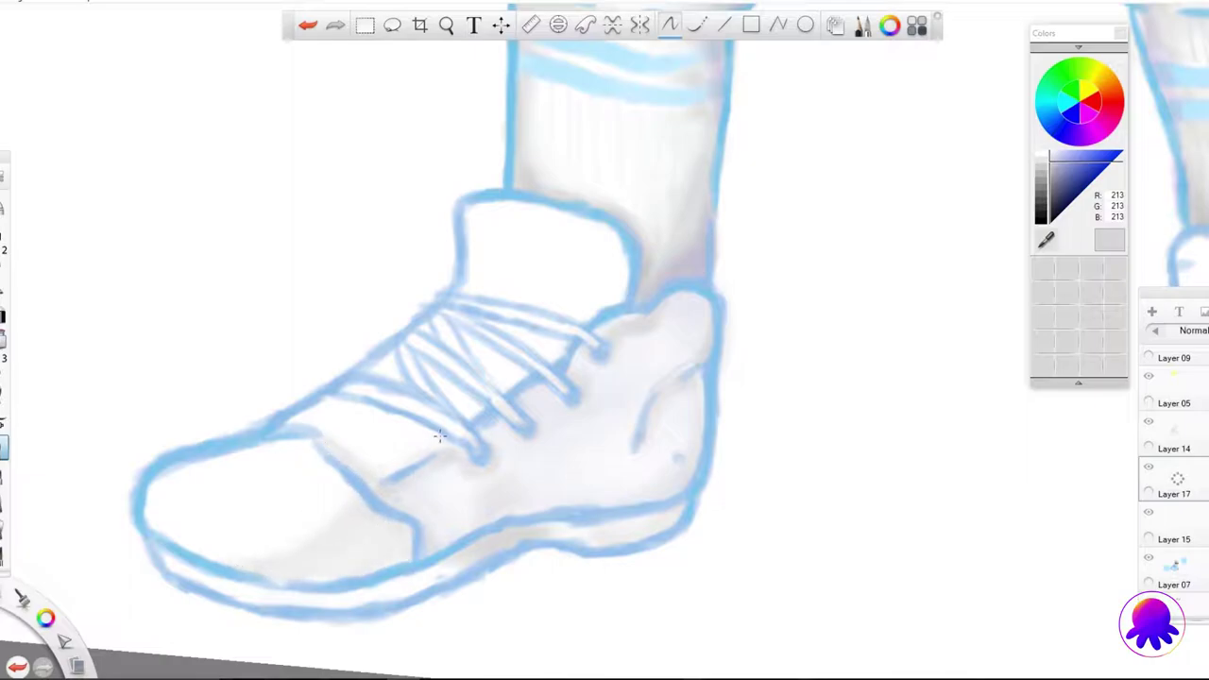
pyautogui.moveTo(396, 372); pyautogui.dragTo(463, 397)
pyautogui.moveTo(281, 442); pyautogui.dragTo(314, 450)
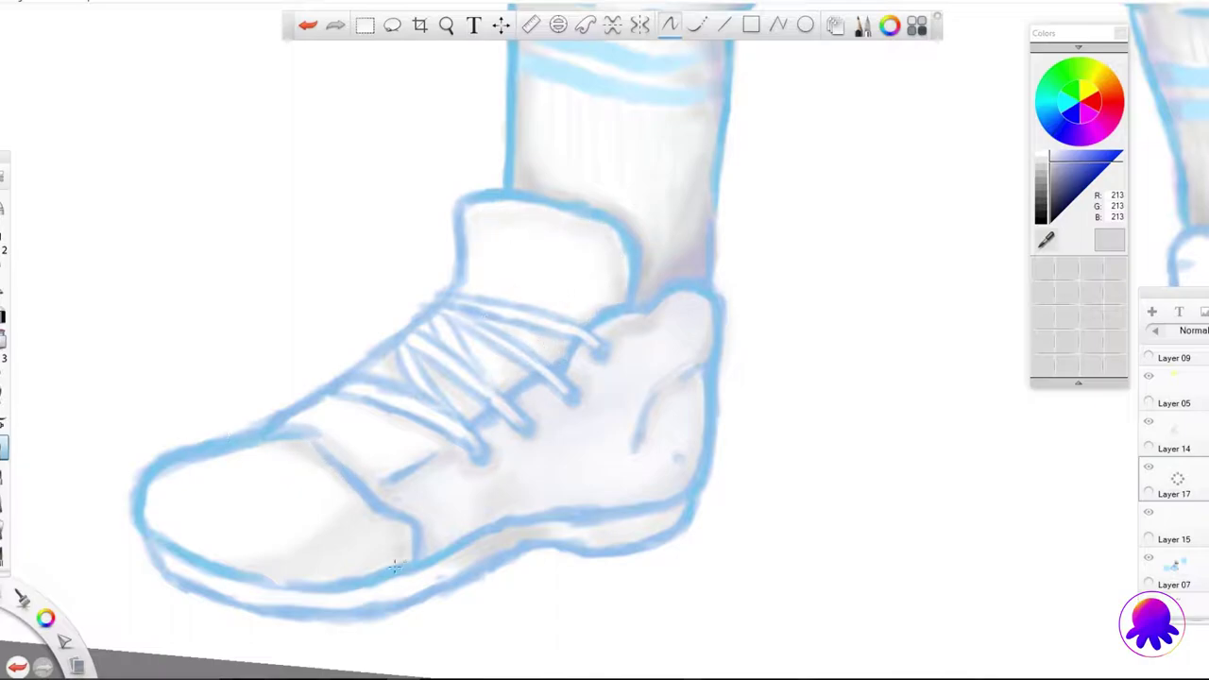
pyautogui.moveTo(264, 598); pyautogui.dragTo(279, 583)
# Step: Deepen the shadows around the shoe's heel and collar with cool grey (RGB 172, 173, 181)
pyautogui.keyDown('alt'); pyautogui.click(739, 334); pyautogui.keyUp('alt')
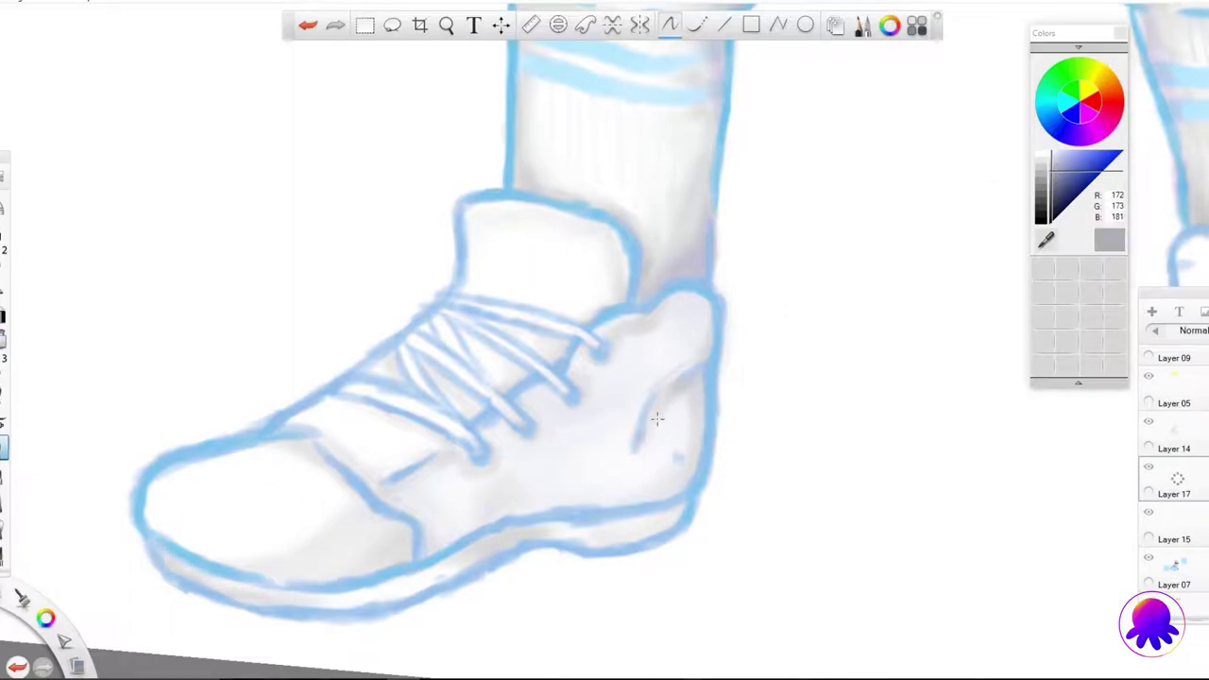
pyautogui.moveTo(690, 342); pyautogui.dragTo(647, 315)
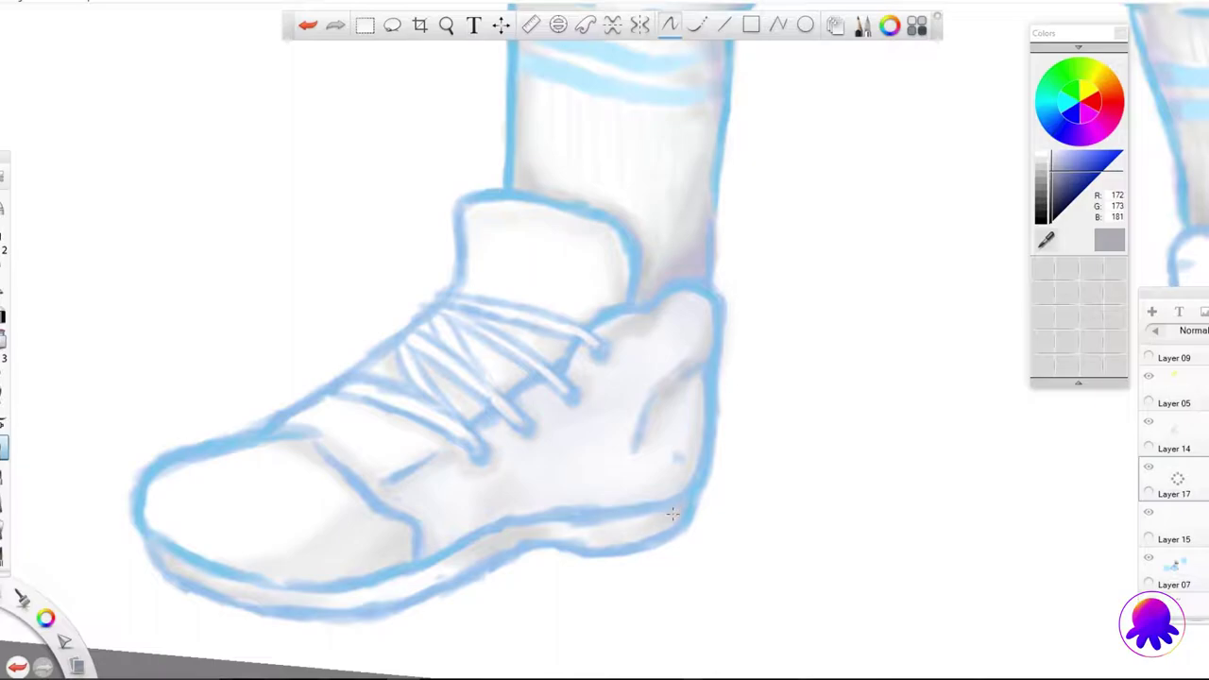
pyautogui.moveTo(687, 480); pyautogui.dragTo(684, 463)
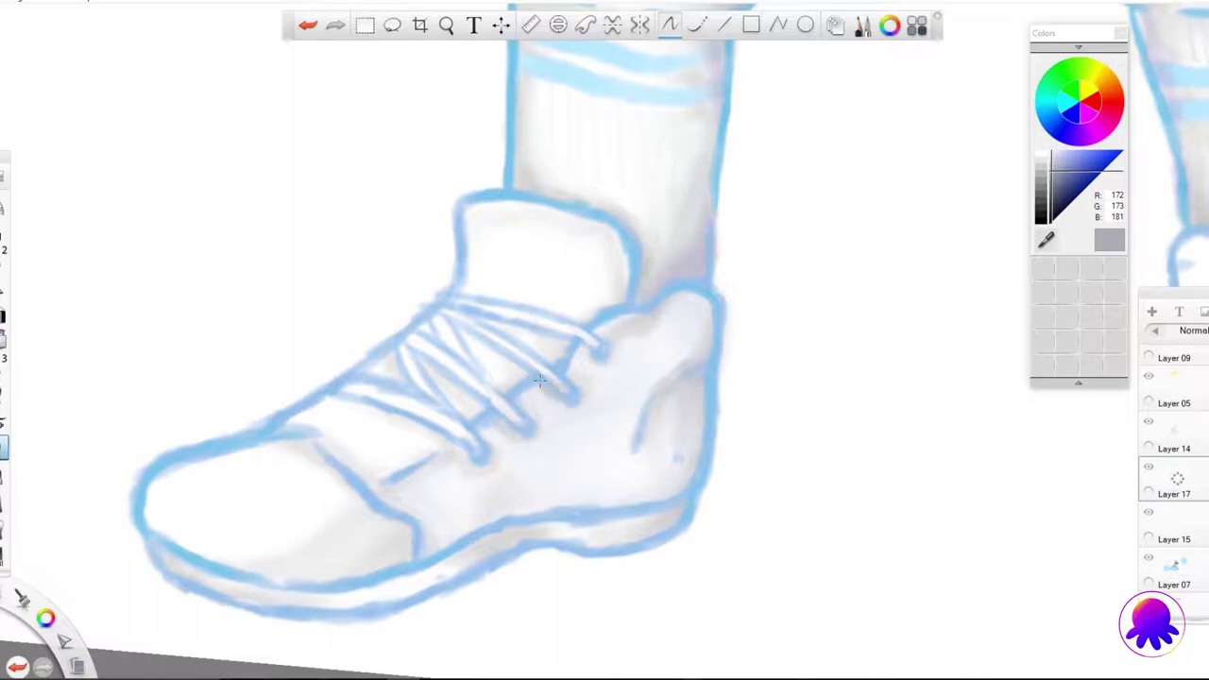
# Step: Shade between the first shoe's laces, along its toe cap seam and around its tongue with cool grey (RGB 172, 173, 181)
pyautogui.moveTo(472, 398)
pyautogui.mouseDown()
pyautogui.moveTo(477, 336)
pyautogui.moveTo(533, 330)
pyautogui.moveTo(502, 318)
pyautogui.moveTo(446, 430)
pyautogui.moveTo(356, 399)
pyautogui.moveTo(477, 450)
pyautogui.mouseUp()
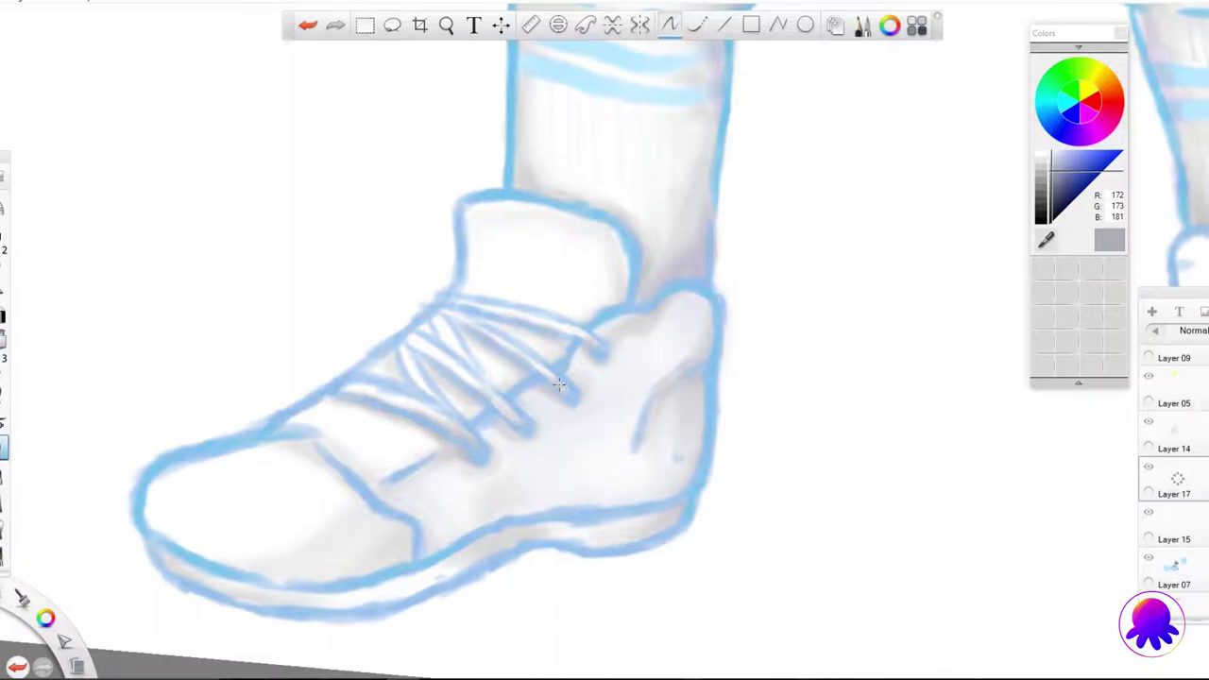
pyautogui.moveTo(321, 441); pyautogui.dragTo(379, 498)
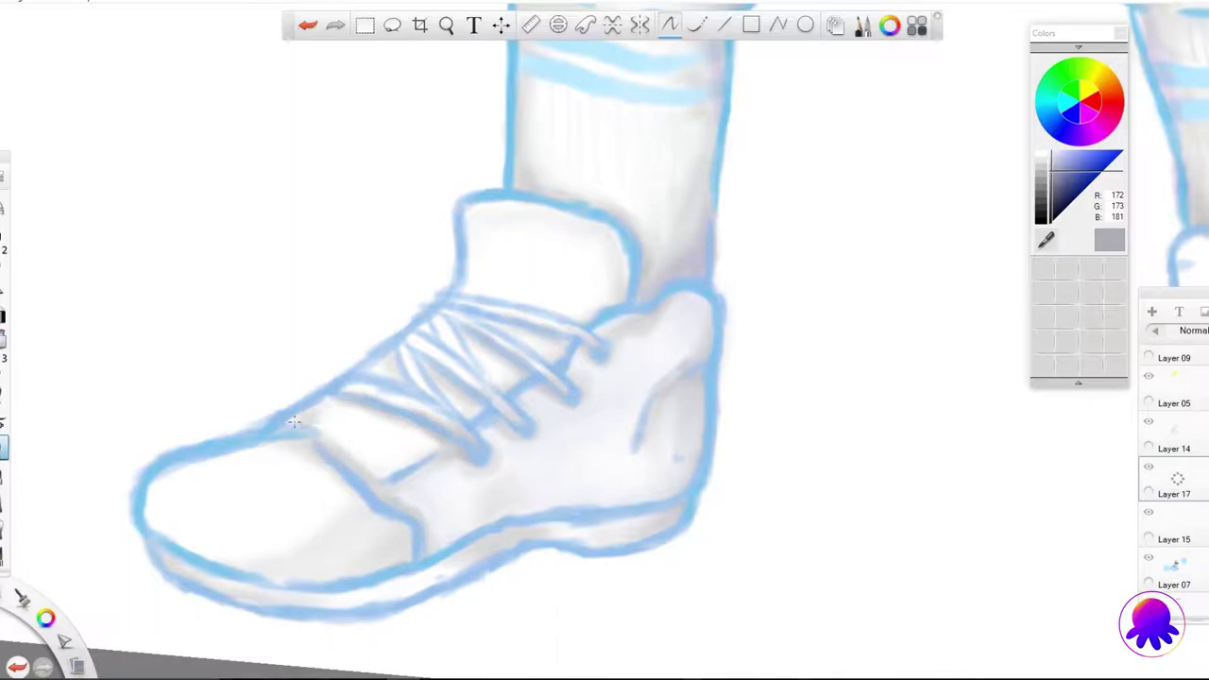
pyautogui.moveTo(455, 291); pyautogui.dragTo(505, 293)
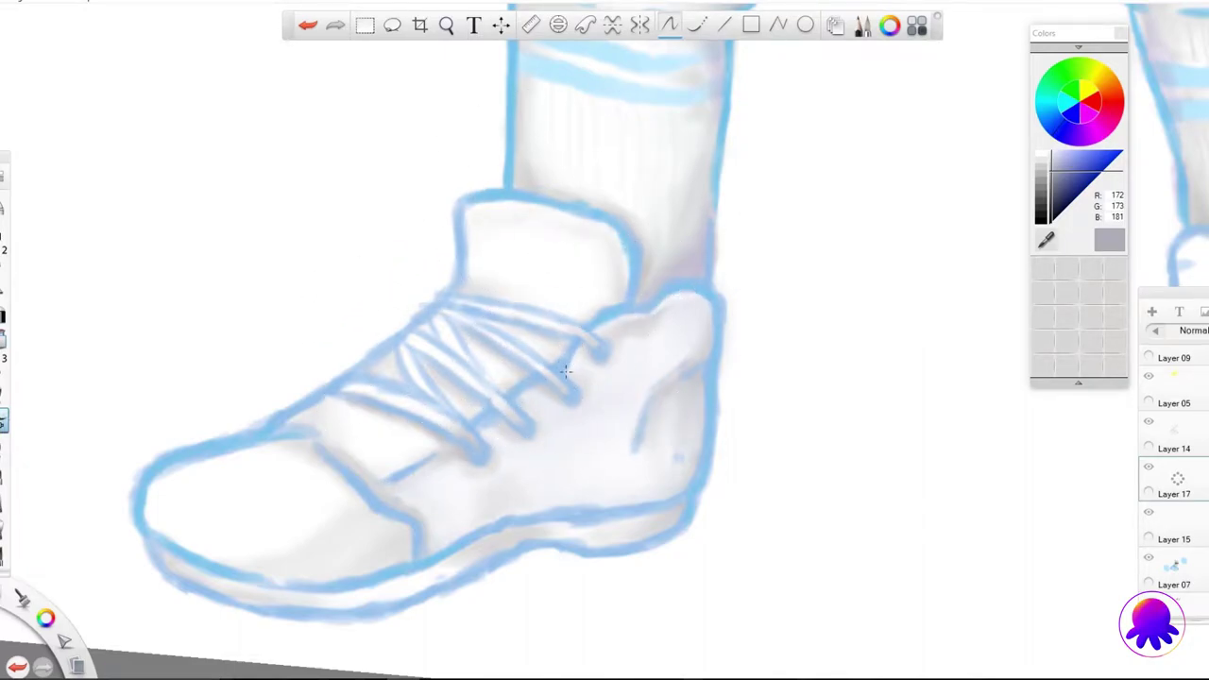
pyautogui.press('e')
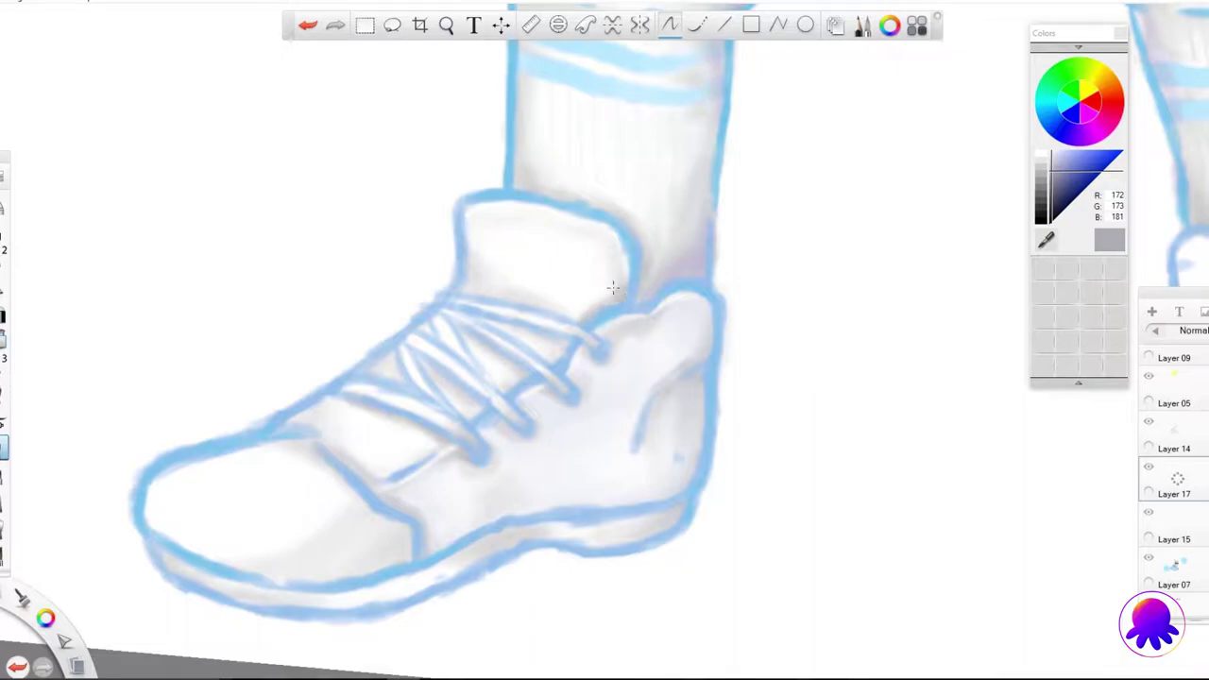
pyautogui.press('space')
pyautogui.moveTo(472, 256)
pyautogui.mouseDown()
pyautogui.moveTo(489, 386)
pyautogui.moveTo(492, 306)
pyautogui.moveTo(290, 385)
pyautogui.moveTo(379, 480)
pyautogui.moveTo(328, 396)
pyautogui.moveTo(281, 353)
pyautogui.moveTo(581, 412)
pyautogui.moveTo(607, 444)
pyautogui.moveTo(486, 241)
pyautogui.moveTo(228, 189)
pyautogui.moveTo(580, 310)
pyautogui.mouseUp()
pyautogui.press('e')
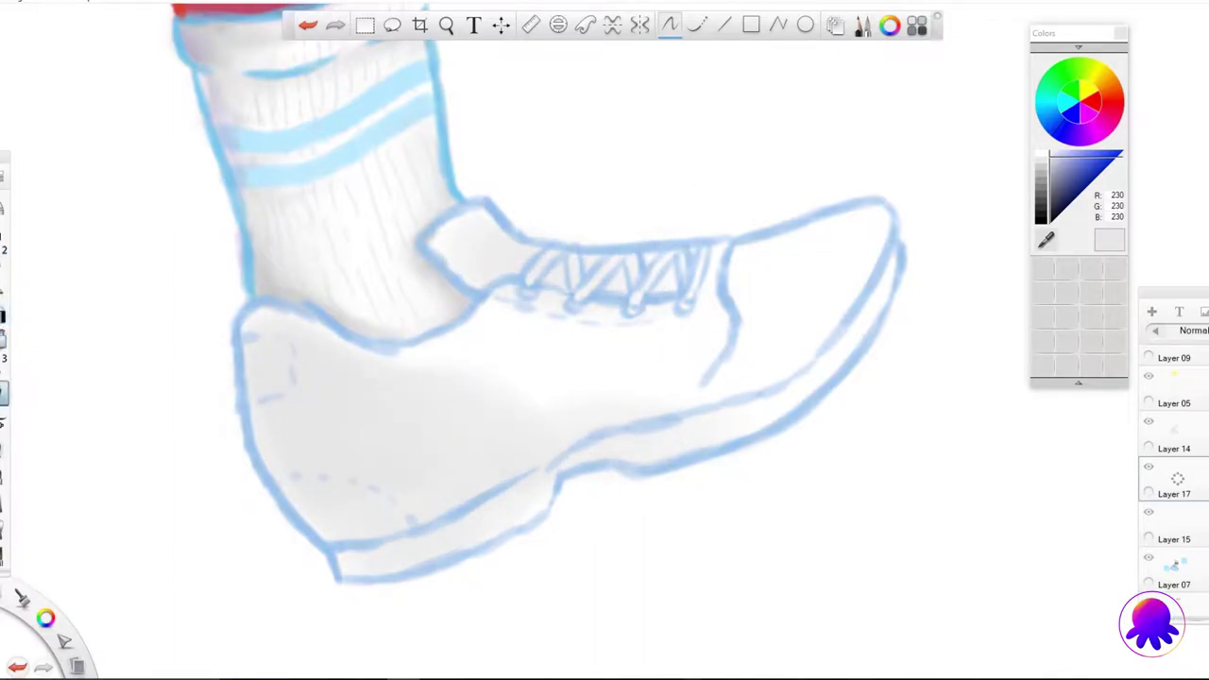
# Step: Shade the second shoe's heel, sole arch, eyelet edge and toe cap seam with grey (RGB 204, 204, 204)
pyautogui.click(4, 448)
pyautogui.moveTo(250, 317)
pyautogui.mouseDown()
pyautogui.moveTo(267, 420)
pyautogui.moveTo(308, 503)
pyautogui.moveTo(373, 534)
pyautogui.mouseUp()
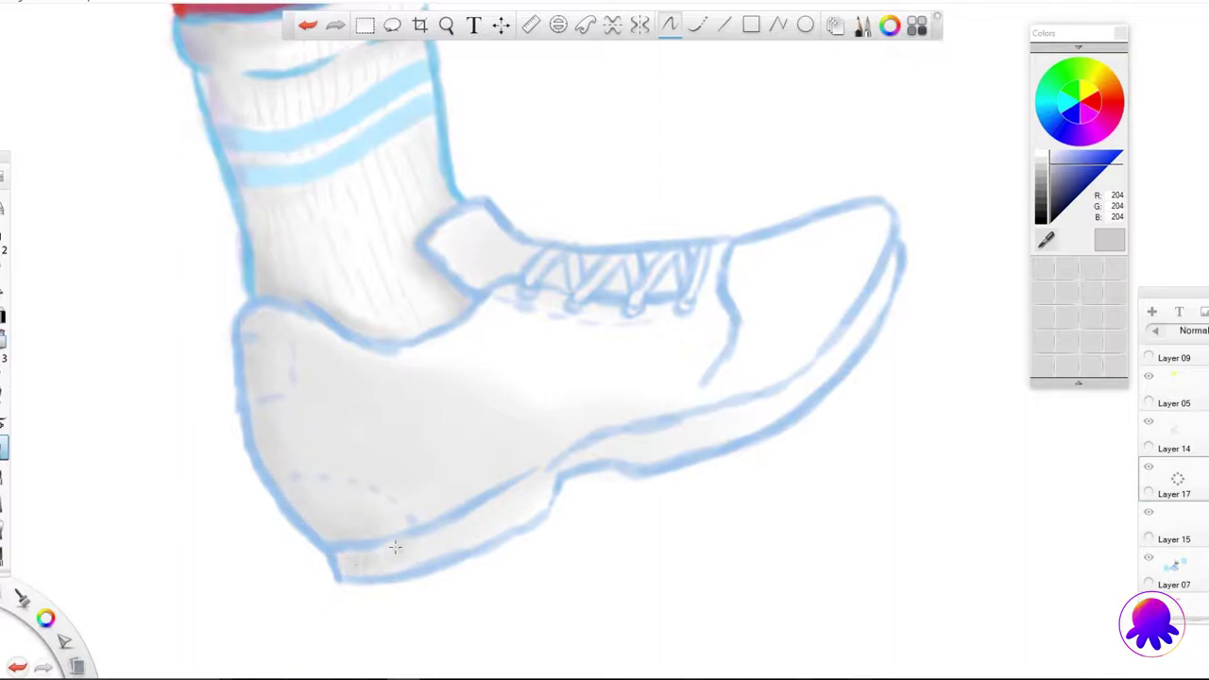
pyautogui.moveTo(454, 513); pyautogui.dragTo(527, 498)
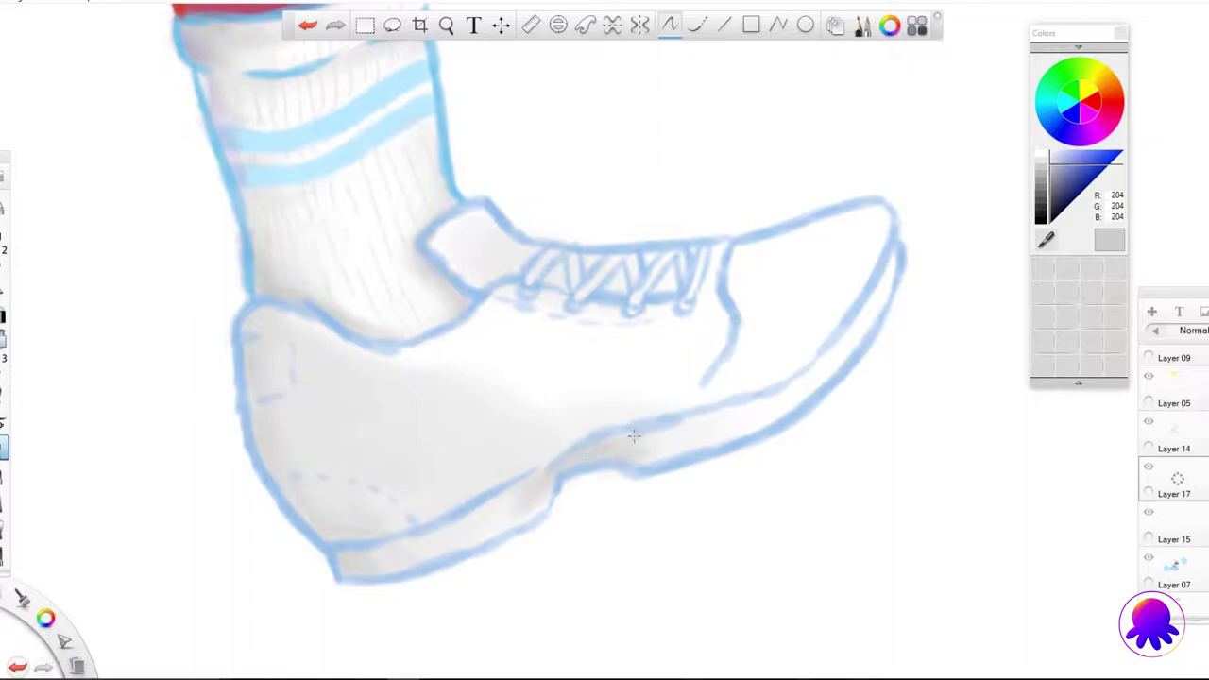
pyautogui.moveTo(723, 244); pyautogui.dragTo(707, 368)
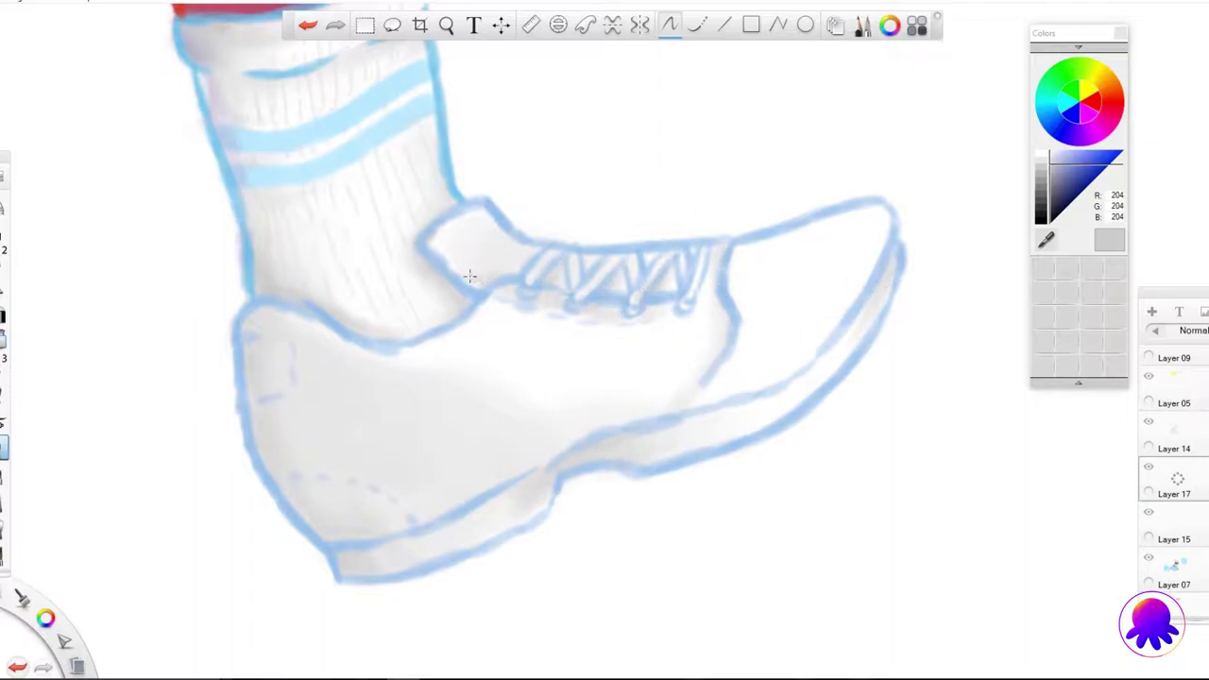
# Step: Soften the second shoe's shading and define the tongue, toe cap seam and dashed heel panels with the same grey
pyautogui.click(4, 419)
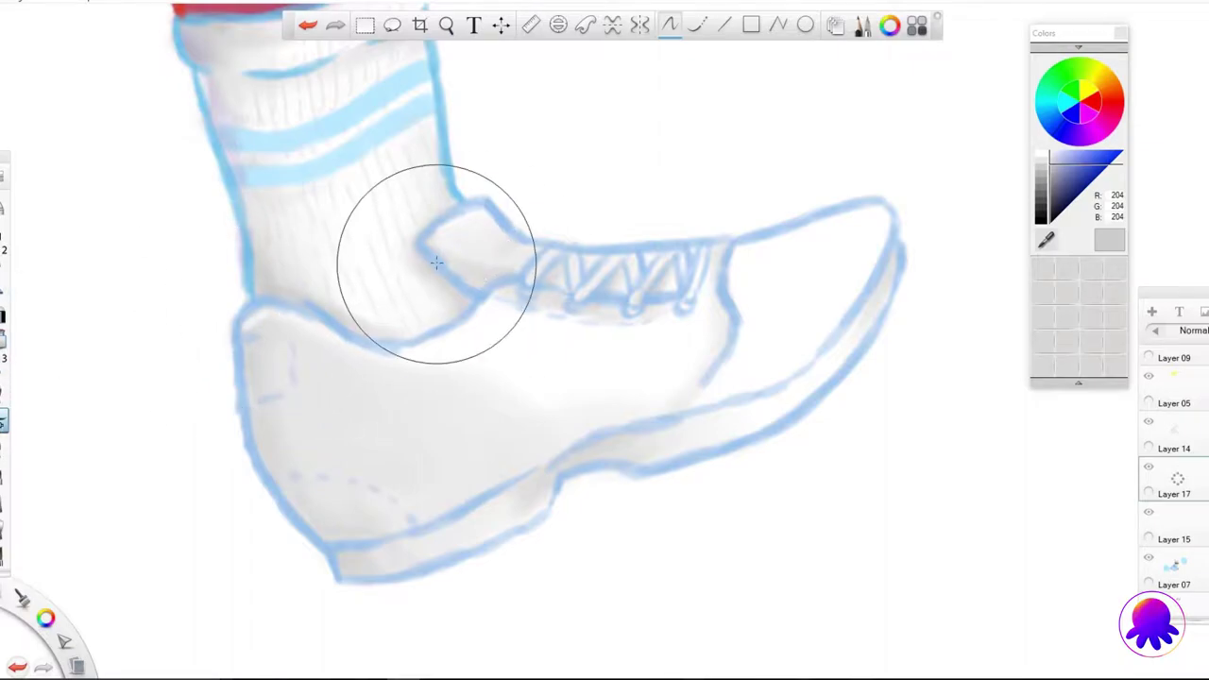
pyautogui.click(4, 447)
pyautogui.moveTo(741, 315); pyautogui.dragTo(735, 244)
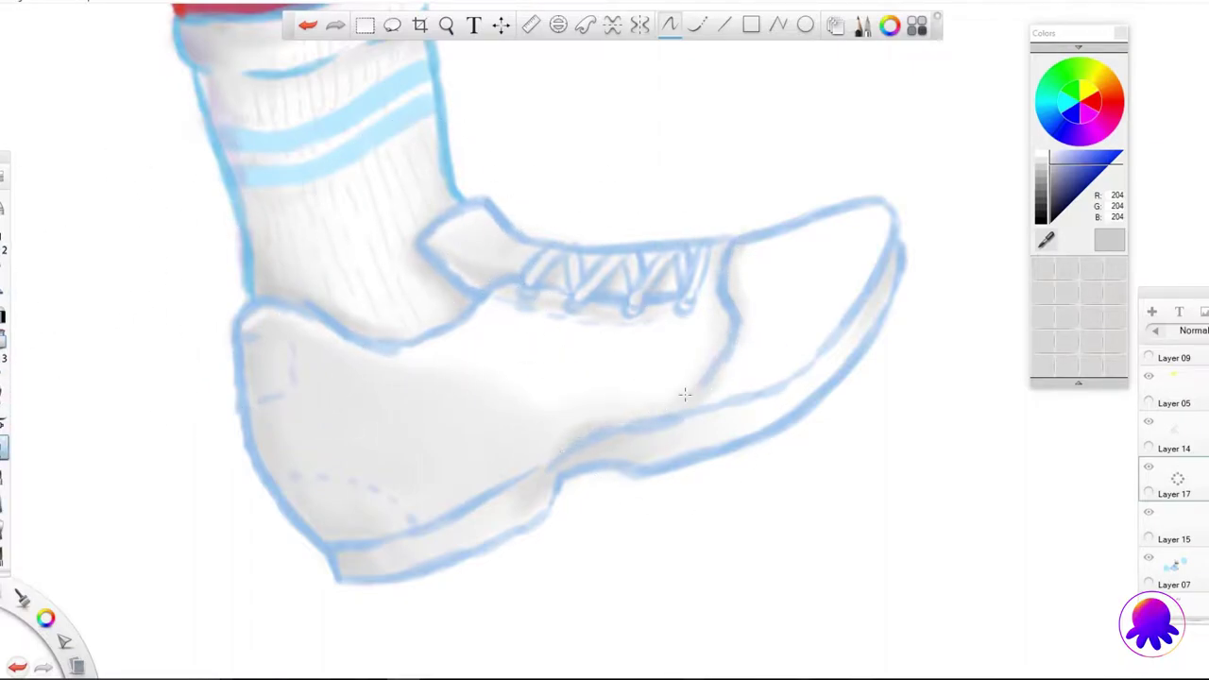
pyautogui.moveTo(369, 491); pyautogui.dragTo(283, 481)
pyautogui.moveTo(274, 364); pyautogui.dragTo(264, 335)
pyautogui.moveTo(534, 463); pyautogui.dragTo(427, 518)
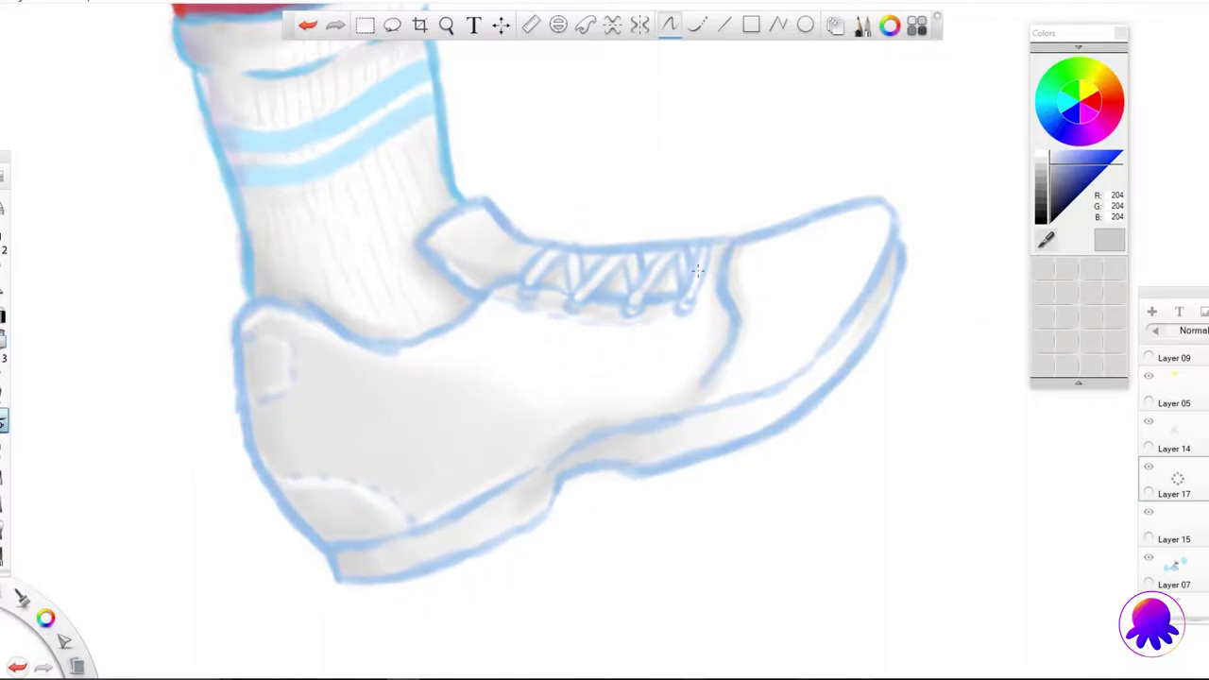
# Step: Compare the sneakers with the shading on Layer 17 hidden and shown, and tint them faintly with purple (RGB 149, 114, 192)
pyautogui.scroll(-5, 691, 257)
pyautogui.scroll(4, 444, 350)
pyautogui.scroll(-5, 411, 341)
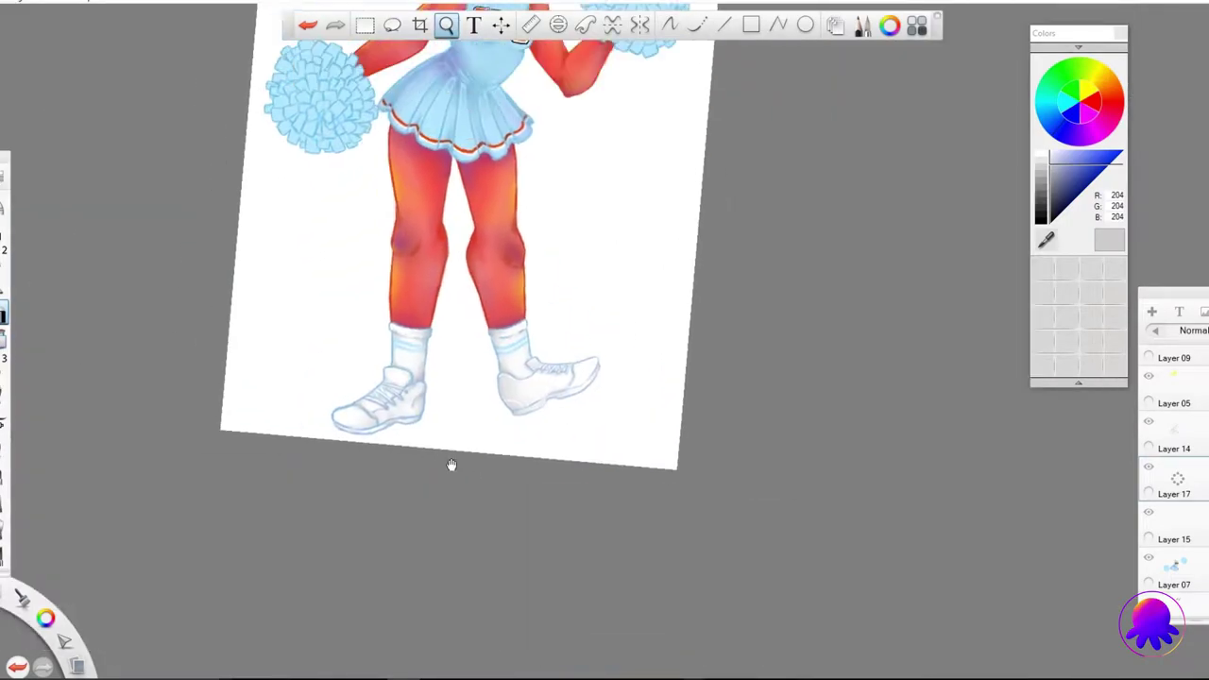
pyautogui.scroll(4, 432, 391)
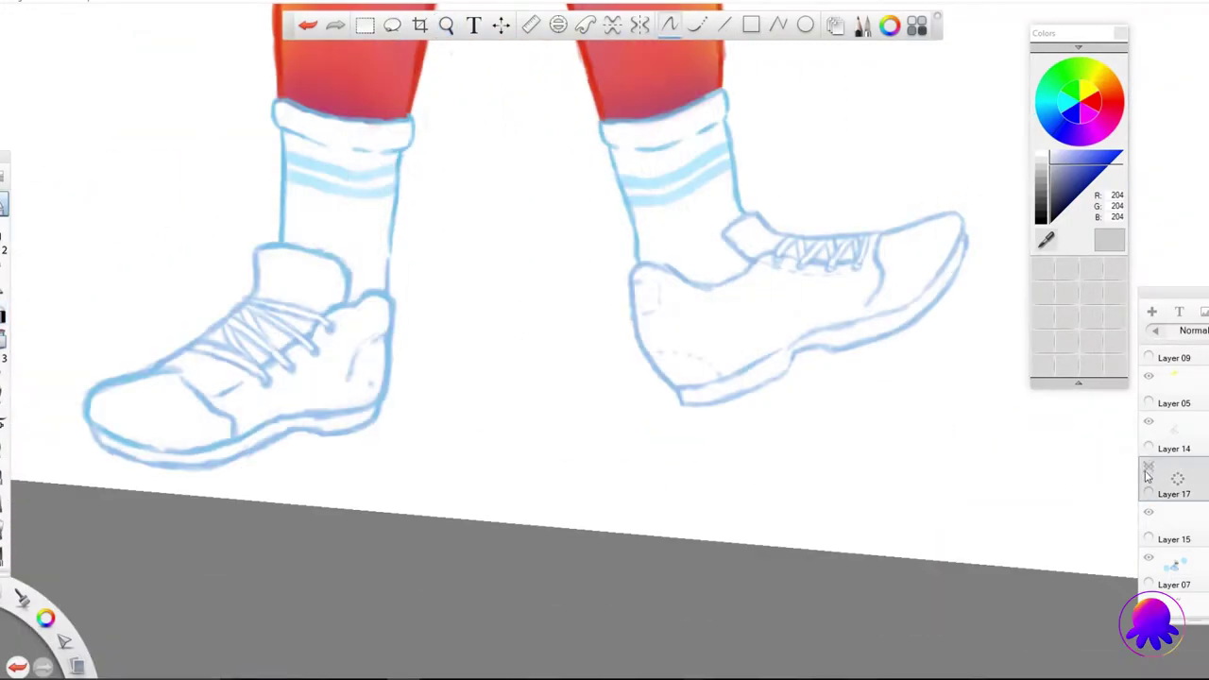
pyautogui.click(1088, 115)
pyautogui.scroll(-5, 402, 230)
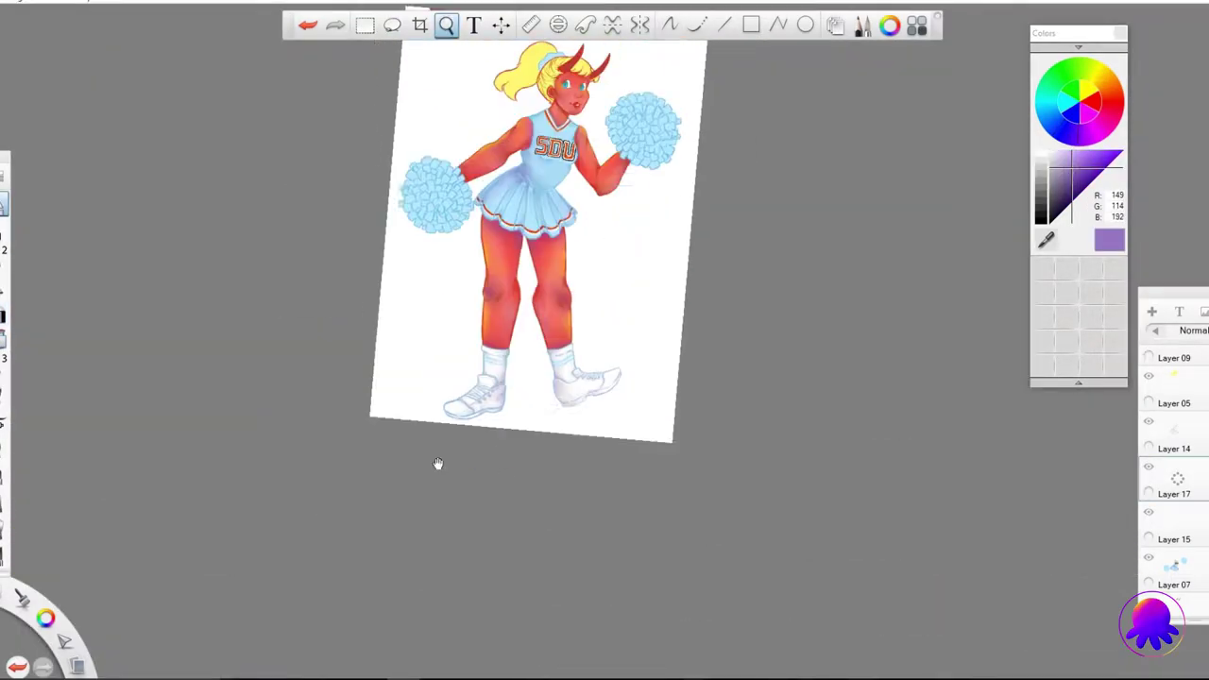
pyautogui.scroll(4, 528, 390)
pyautogui.scroll(-3, 1162, 510)
pyautogui.scroll(-2, 1162, 510)
# Step: On a new layer, paint muted yellow (RGB 192, 180, 114) shadows along the ponytail's folds and its edge behind the head
pyautogui.moveTo(1089, 415); pyautogui.dragTo(728, 281)
pyautogui.scroll(5, 588, 405)
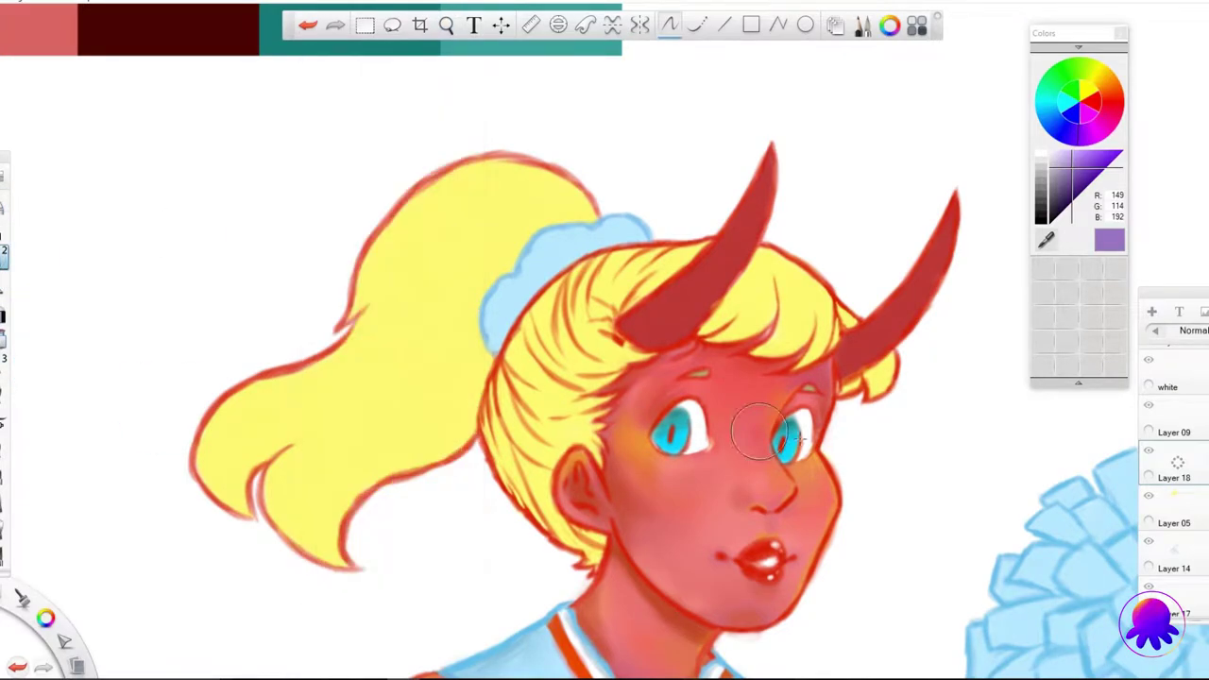
pyautogui.keyDown('alt'); pyautogui.click(451, 413); pyautogui.keyUp('alt')
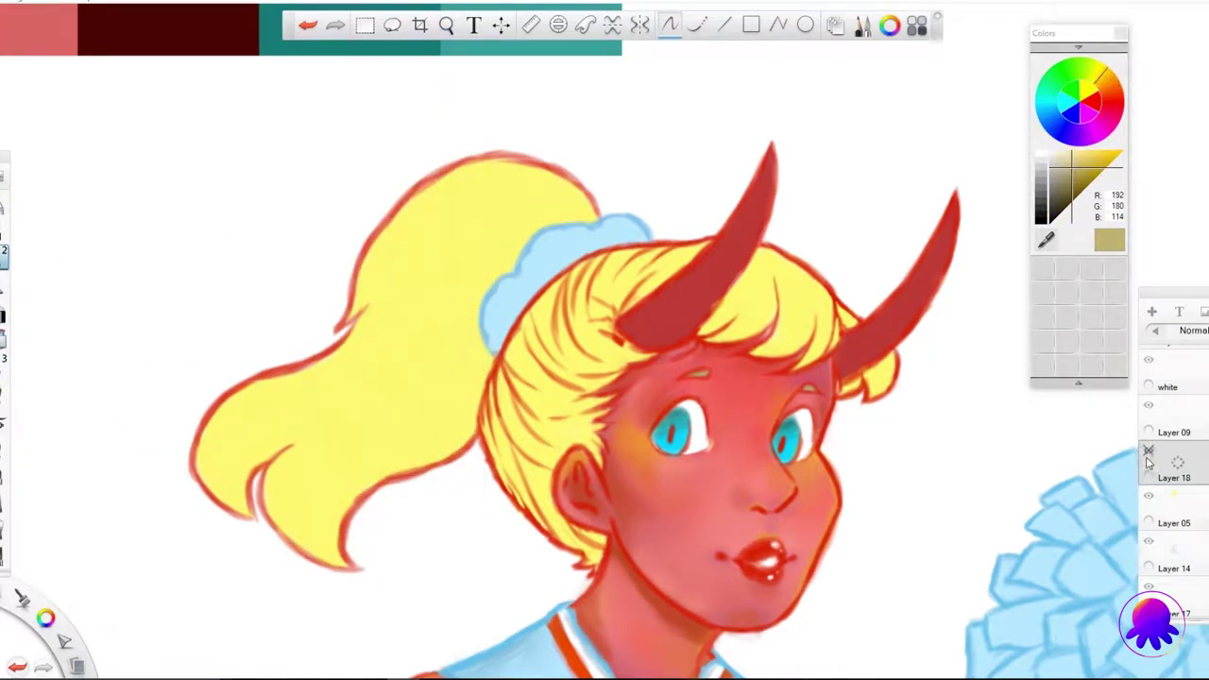
pyautogui.moveTo(473, 335); pyautogui.dragTo(354, 510)
pyautogui.hotkey('ctrl', 'z')
pyautogui.hotkey('ctrl', 'b')
pyautogui.hotkey('ctrl', 'b')
pyautogui.moveTo(477, 371); pyautogui.dragTo(457, 424)
pyautogui.moveTo(280, 448); pyautogui.dragTo(247, 468)
pyautogui.moveTo(360, 305)
pyautogui.mouseDown()
pyautogui.moveTo(463, 239)
pyautogui.moveTo(422, 257)
pyautogui.moveTo(374, 326)
pyautogui.mouseUp()
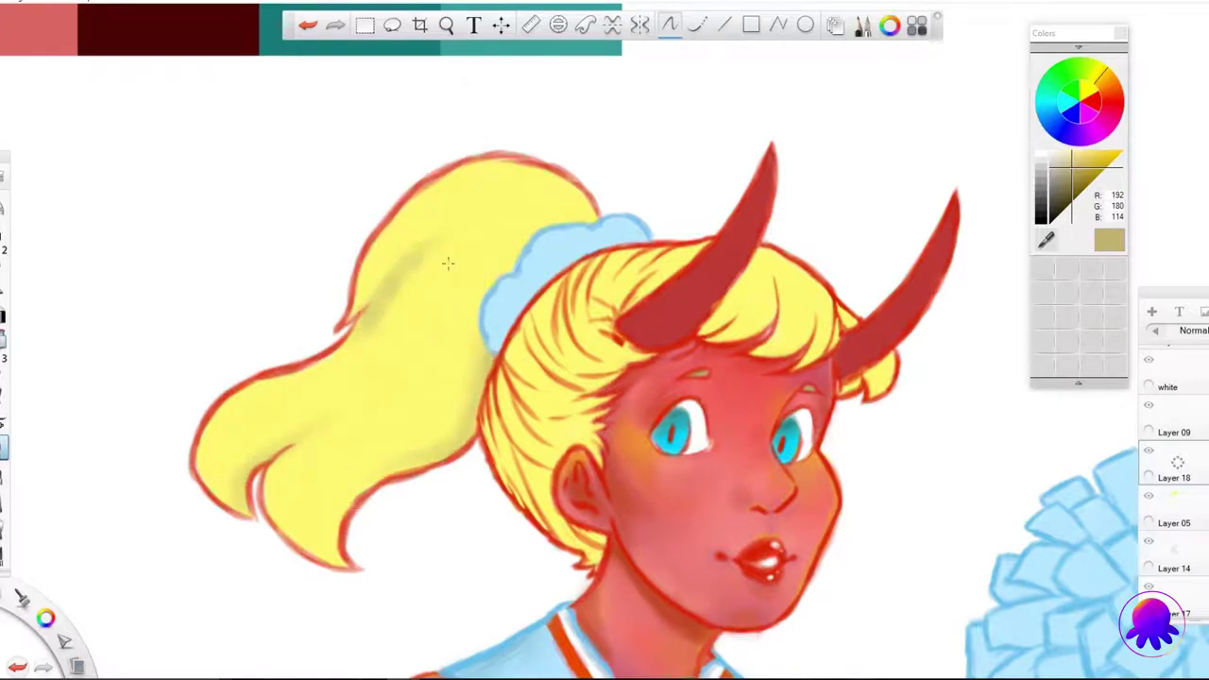
# Step: Add muted yellow shadows to the swept-back hair, the nape, the bangs and the tuft beneath the far horn
pyautogui.moveTo(567, 274)
pyautogui.mouseDown()
pyautogui.moveTo(519, 359)
pyautogui.moveTo(529, 349)
pyautogui.moveTo(510, 406)
pyautogui.mouseUp()
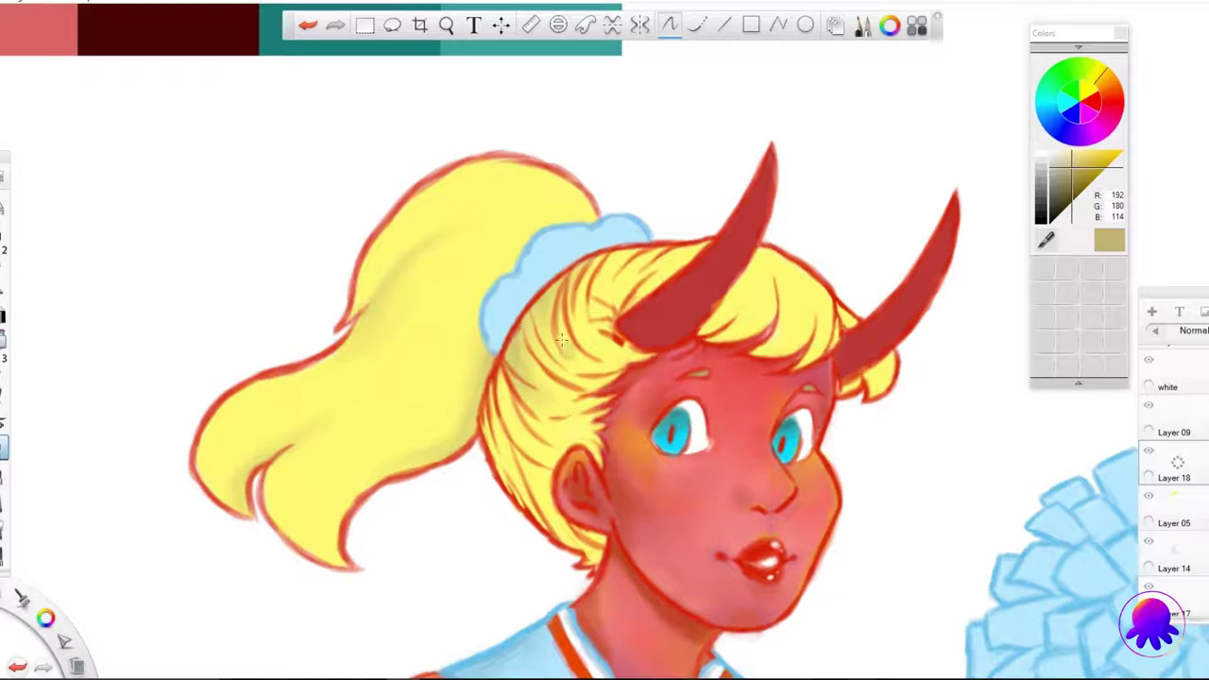
pyautogui.moveTo(548, 312); pyautogui.dragTo(493, 450)
pyautogui.moveTo(517, 390); pyautogui.dragTo(486, 472)
pyautogui.moveTo(671, 246); pyautogui.dragTo(609, 281)
pyautogui.moveTo(595, 421); pyautogui.dragTo(571, 562)
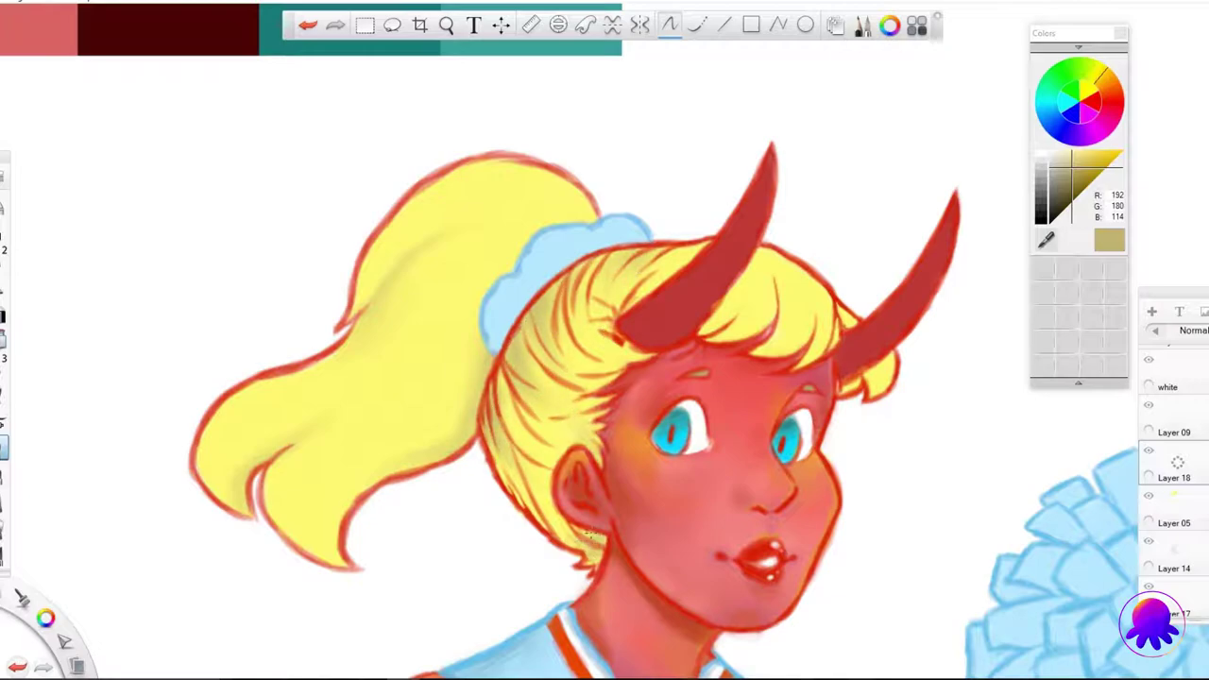
pyautogui.moveTo(600, 510); pyautogui.dragTo(543, 550)
pyautogui.moveTo(741, 323); pyautogui.dragTo(722, 283)
pyautogui.moveTo(888, 347); pyautogui.dragTo(869, 387)
pyautogui.moveTo(770, 311); pyautogui.dragTo(765, 249)
# Step: Paint golden-brown (RGB 197, 121, 0) shadows between the hair strands beside the scrunchie and across the crown
pyautogui.click(1115, 81)
pyautogui.click(1109, 169)
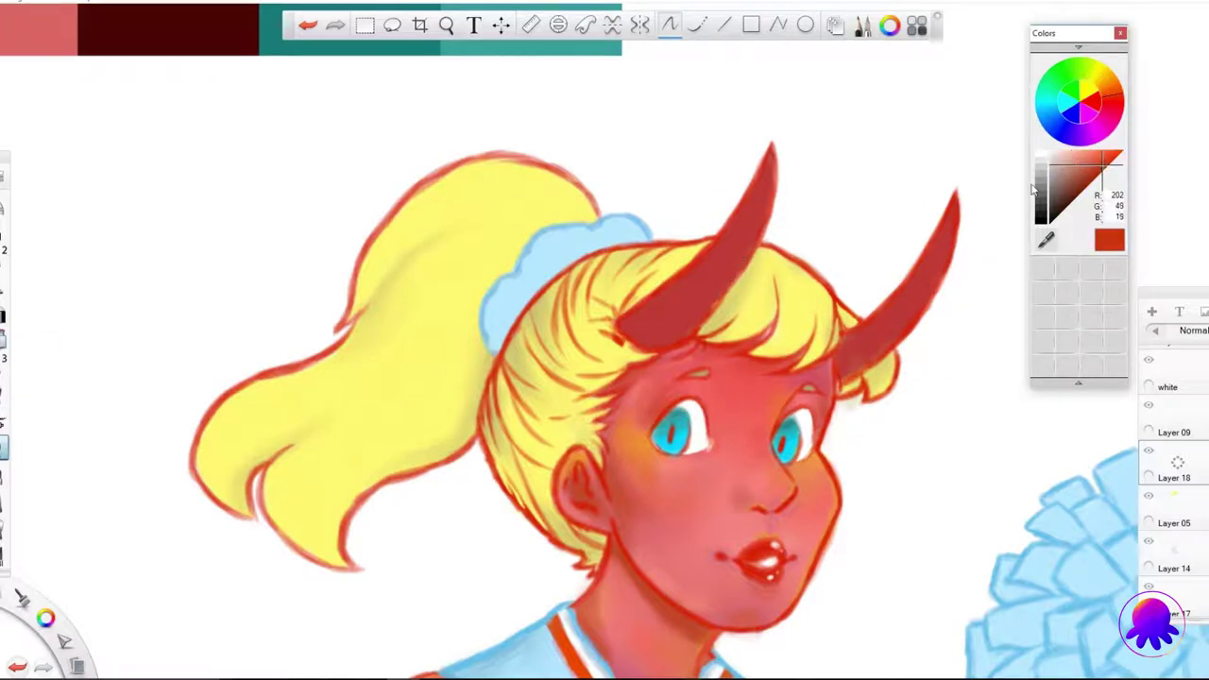
pyautogui.click(445, 25)
pyautogui.moveTo(542, 359); pyautogui.dragTo(221, 355)
pyautogui.doubleClick(668, 24)
pyautogui.click(451, 335)
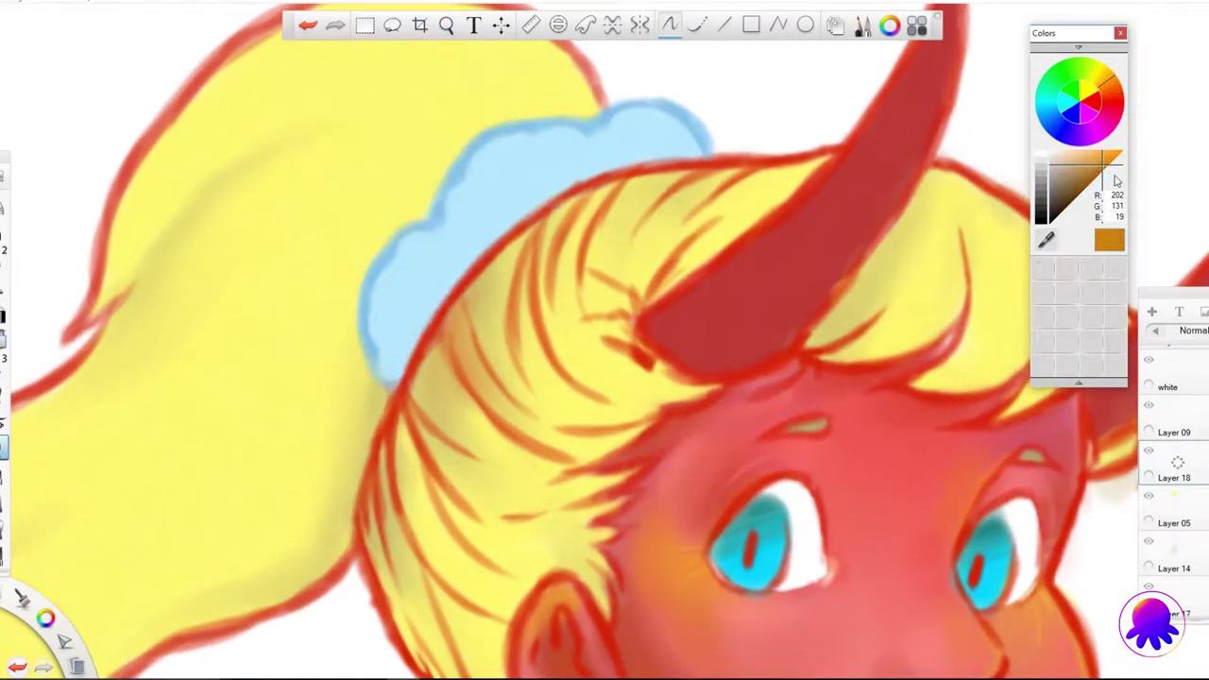
pyautogui.moveTo(465, 376); pyautogui.dragTo(479, 293)
pyautogui.moveTo(491, 338); pyautogui.dragTo(499, 261)
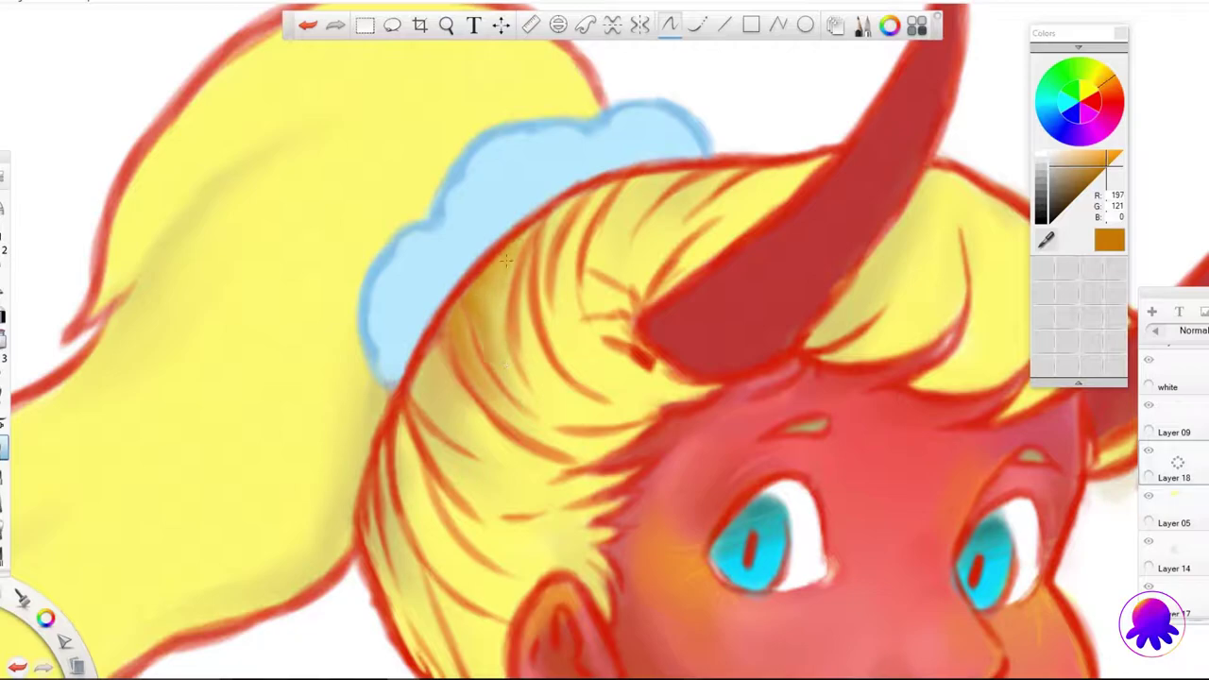
pyautogui.moveTo(531, 382); pyautogui.dragTo(523, 289)
pyautogui.moveTo(555, 247); pyautogui.dragTo(610, 185)
pyautogui.moveTo(635, 255)
pyautogui.mouseDown()
pyautogui.moveTo(676, 198)
pyautogui.moveTo(733, 170)
pyautogui.moveTo(818, 162)
pyautogui.mouseUp()
# Step: Paint golden-brown shadows between the strands at the back of the head, around the ear and toward the nape
pyautogui.moveTo(420, 416)
pyautogui.mouseDown()
pyautogui.moveTo(444, 468)
pyautogui.moveTo(492, 510)
pyautogui.mouseUp()
pyautogui.moveTo(605, 497)
pyautogui.mouseDown()
pyautogui.moveTo(492, 513)
pyautogui.moveTo(582, 486)
pyautogui.moveTo(408, 395)
pyautogui.mouseUp()
pyautogui.moveTo(411, 468); pyautogui.dragTo(393, 416)
pyautogui.moveTo(438, 533); pyautogui.dragTo(394, 433)
pyautogui.moveTo(446, 578); pyautogui.dragTo(406, 484)
pyautogui.moveTo(501, 562)
pyautogui.mouseDown()
pyautogui.moveTo(439, 496)
pyautogui.moveTo(457, 508)
pyautogui.mouseUp()
pyautogui.moveTo(463, 593); pyautogui.dragTo(425, 555)
pyautogui.moveTo(598, 548); pyautogui.dragTo(482, 526)
pyautogui.moveTo(539, 584)
pyautogui.mouseDown()
pyautogui.moveTo(517, 605)
pyautogui.moveTo(501, 652)
pyautogui.mouseUp()
pyautogui.moveTo(609, 618); pyautogui.dragTo(586, 543)
# Step: Deepen the golden-brown shading throughout the swept-back strands between the crown, the temple and the hairline
pyautogui.moveTo(567, 605); pyautogui.dragTo(510, 350)
pyautogui.moveTo(558, 482)
pyautogui.mouseDown()
pyautogui.moveTo(451, 340)
pyautogui.moveTo(371, 304)
pyautogui.mouseUp()
pyautogui.moveTo(421, 381); pyautogui.dragTo(391, 333)
pyautogui.moveTo(552, 538); pyautogui.dragTo(515, 496)
pyautogui.moveTo(452, 423)
pyautogui.mouseDown()
pyautogui.moveTo(430, 368)
pyautogui.moveTo(436, 393)
pyautogui.mouseUp()
pyautogui.moveTo(330, 226); pyautogui.dragTo(311, 161)
pyautogui.moveTo(377, 396)
pyautogui.mouseDown()
pyautogui.moveTo(307, 216)
pyautogui.moveTo(326, 292)
pyautogui.mouseUp()
pyautogui.scroll(-5, 426, 154)
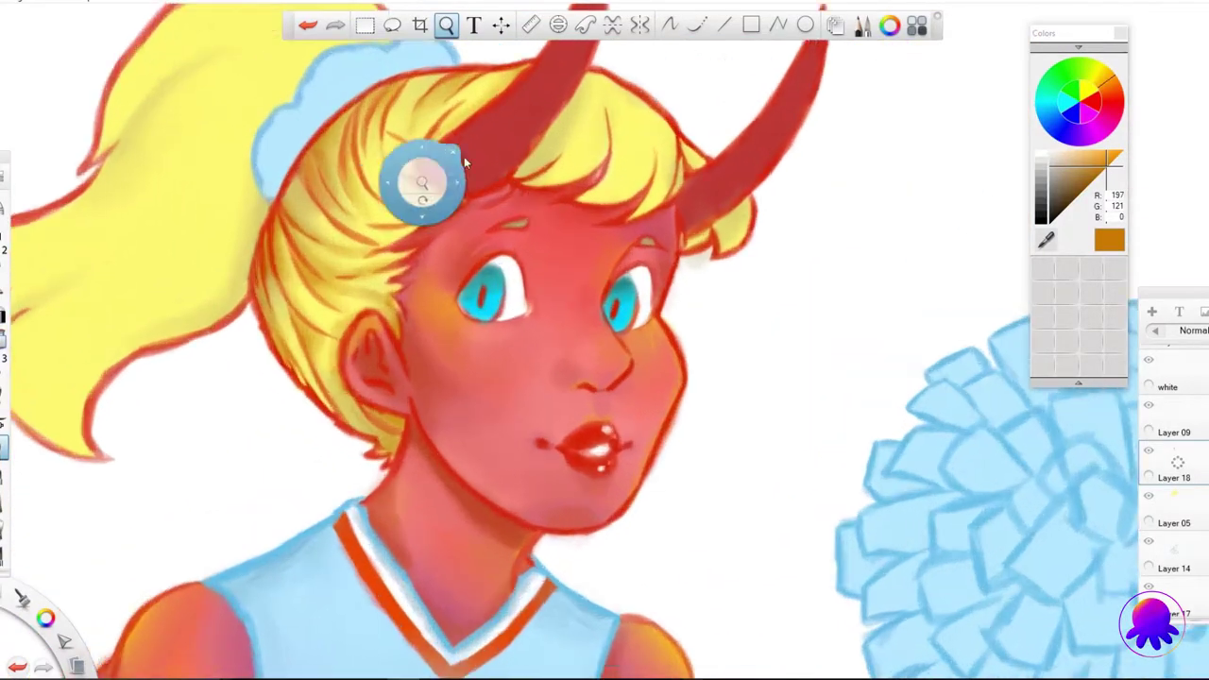
pyautogui.scroll(4, 382, 179)
pyautogui.moveTo(356, 184)
pyautogui.mouseDown()
pyautogui.moveTo(321, 272)
pyautogui.moveTo(275, 243)
pyautogui.mouseUp()
pyautogui.moveTo(373, 345)
pyautogui.mouseDown()
pyautogui.moveTo(307, 295)
pyautogui.moveTo(329, 324)
pyautogui.mouseUp()
pyautogui.moveTo(338, 366); pyautogui.dragTo(278, 336)
# Step: Shade the bangs beside the near horn, their strand divisions and the tuft under the far horn with golden brown
pyautogui.moveTo(578, 159); pyautogui.dragTo(496, 293)
pyautogui.moveTo(536, 243); pyautogui.dragTo(463, 308)
pyautogui.moveTo(552, 185); pyautogui.dragTo(470, 292)
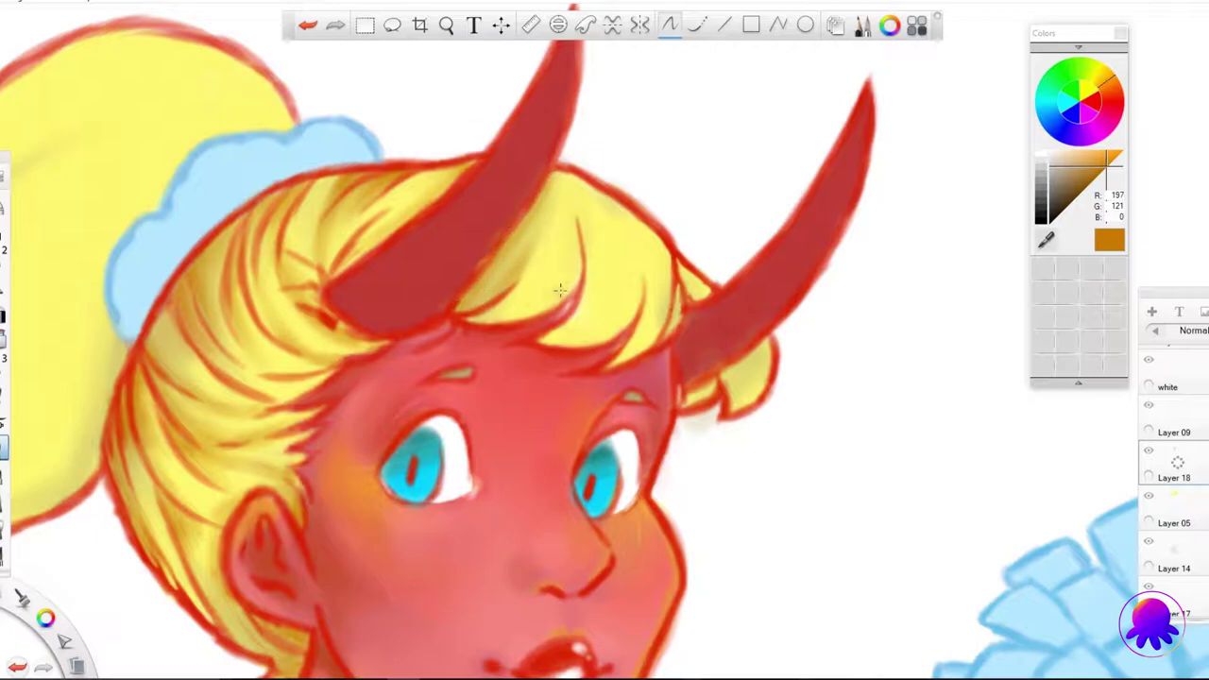
pyautogui.moveTo(551, 297); pyautogui.dragTo(529, 317)
pyautogui.moveTo(580, 296); pyautogui.dragTo(568, 201)
pyautogui.moveTo(638, 284)
pyautogui.mouseDown()
pyautogui.moveTo(604, 335)
pyautogui.moveTo(619, 200)
pyautogui.mouseUp()
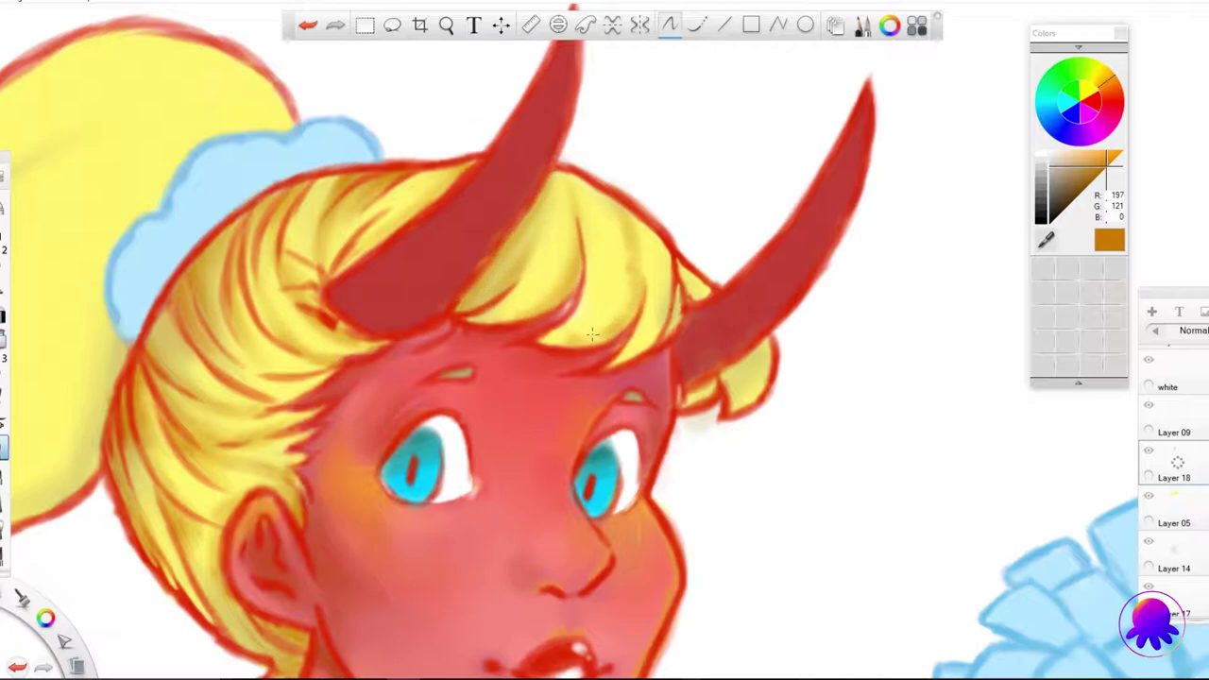
pyautogui.moveTo(658, 257)
pyautogui.mouseDown()
pyautogui.moveTo(650, 283)
pyautogui.moveTo(694, 302)
pyautogui.moveTo(723, 375)
pyautogui.mouseUp()
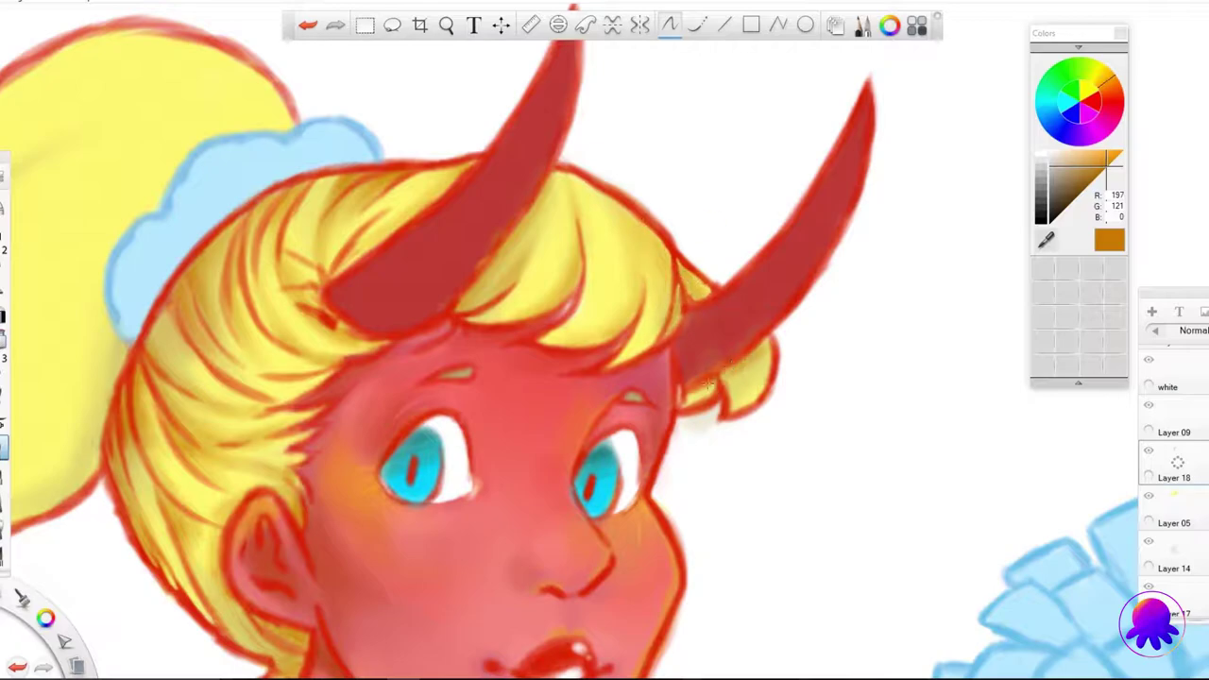
pyautogui.moveTo(578, 270); pyautogui.dragTo(571, 204)
pyautogui.moveTo(640, 253); pyautogui.dragTo(632, 289)
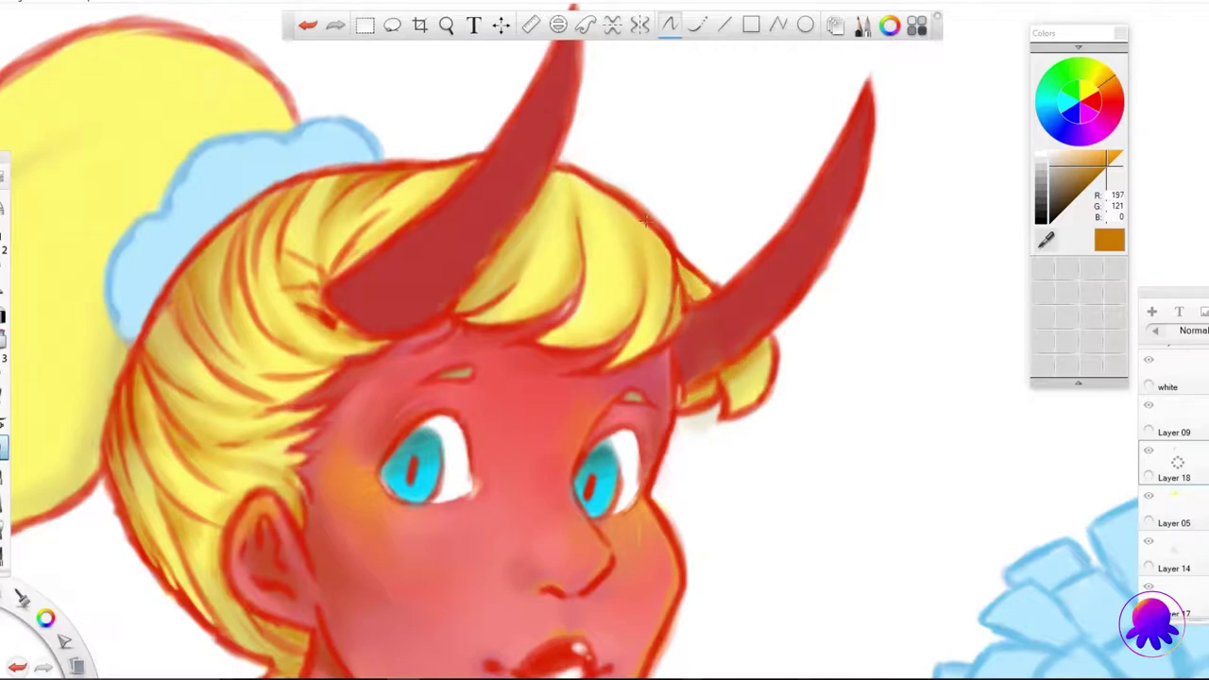
# Step: Paint golden-brown shadows around the scrunchie and along the flowing folds and tips of the lower ponytail
pyautogui.hscroll(-10, 646, 219)
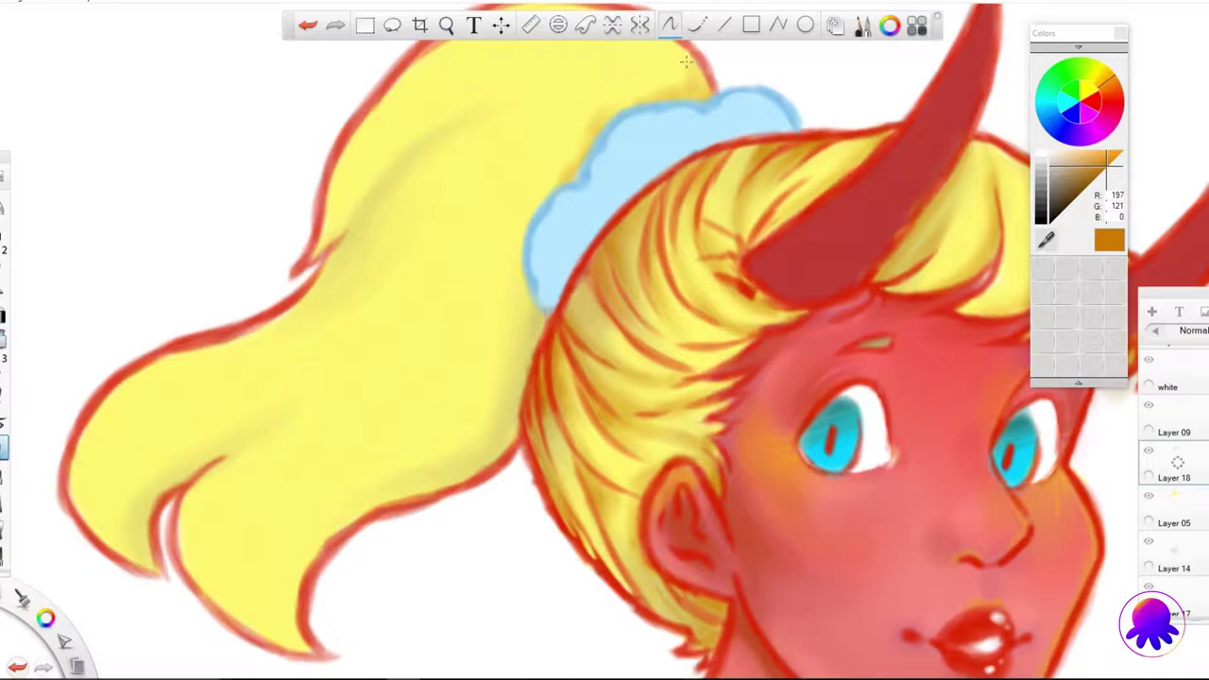
pyautogui.moveTo(536, 340)
pyautogui.mouseDown()
pyautogui.moveTo(519, 282)
pyautogui.moveTo(527, 361)
pyautogui.moveTo(511, 444)
pyautogui.mouseUp()
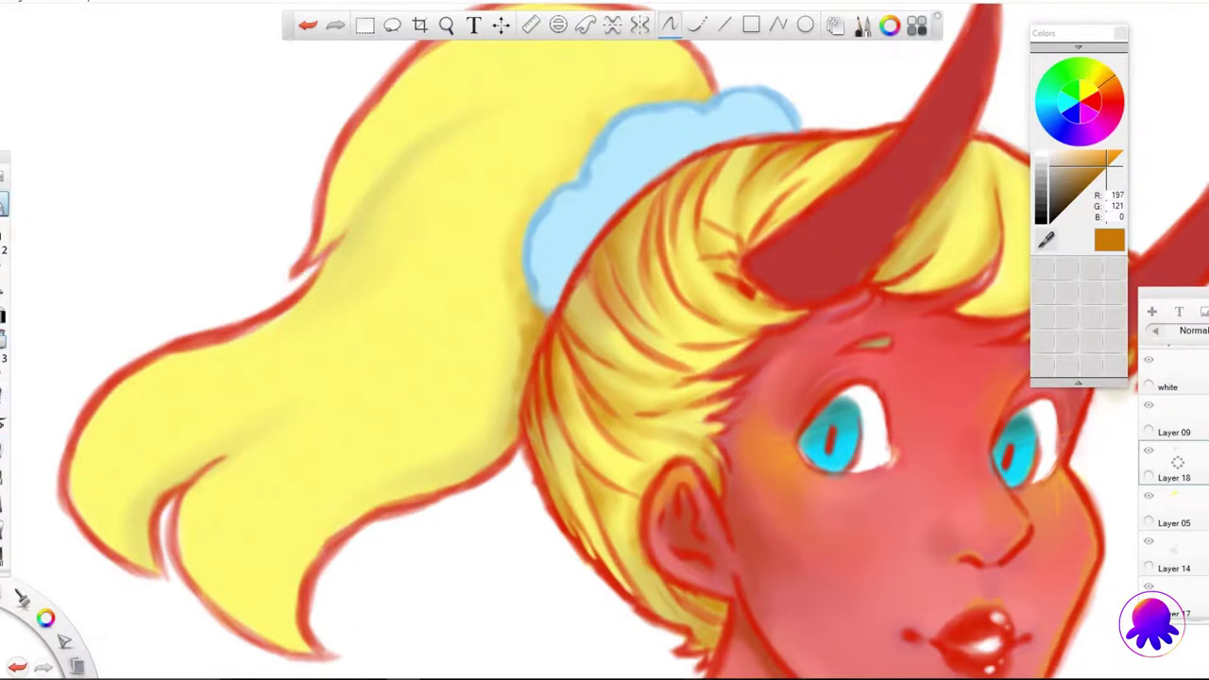
pyautogui.moveTo(503, 293); pyautogui.dragTo(369, 431)
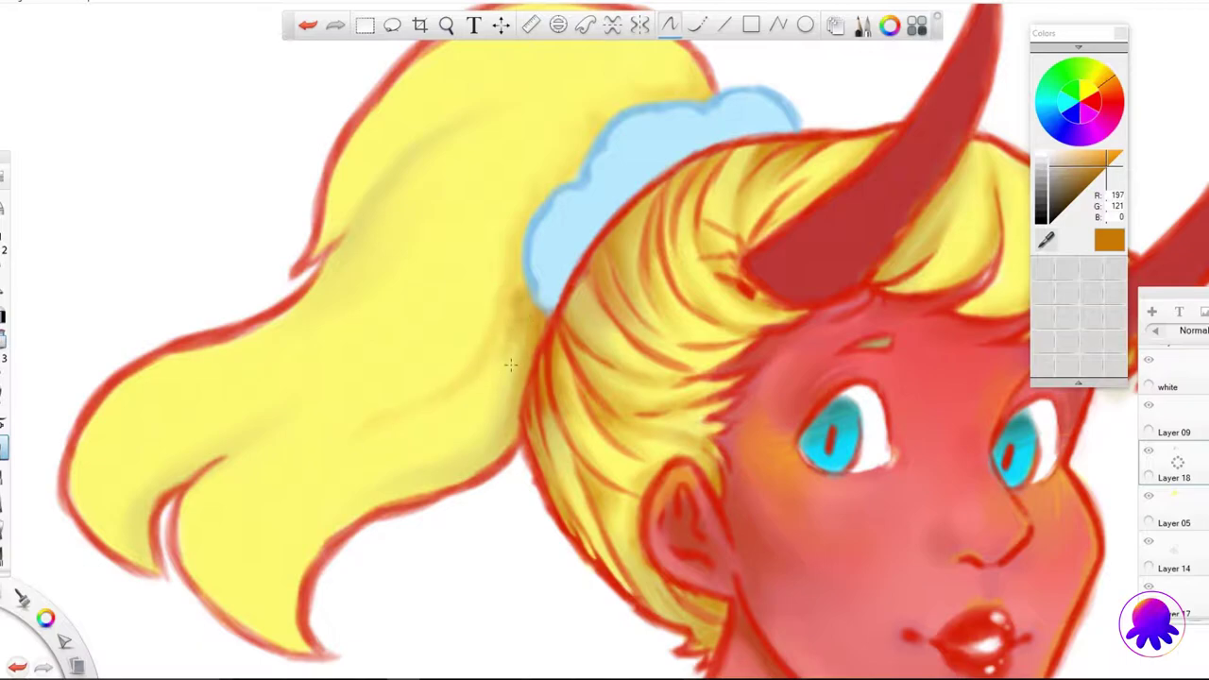
pyautogui.moveTo(321, 477)
pyautogui.mouseDown()
pyautogui.moveTo(288, 577)
pyautogui.moveTo(339, 513)
pyautogui.mouseUp()
pyautogui.moveTo(516, 280)
pyautogui.mouseDown()
pyautogui.moveTo(524, 344)
pyautogui.moveTo(487, 457)
pyautogui.mouseUp()
pyautogui.moveTo(226, 461); pyautogui.dragTo(463, 355)
pyautogui.moveTo(227, 461); pyautogui.dragTo(186, 564)
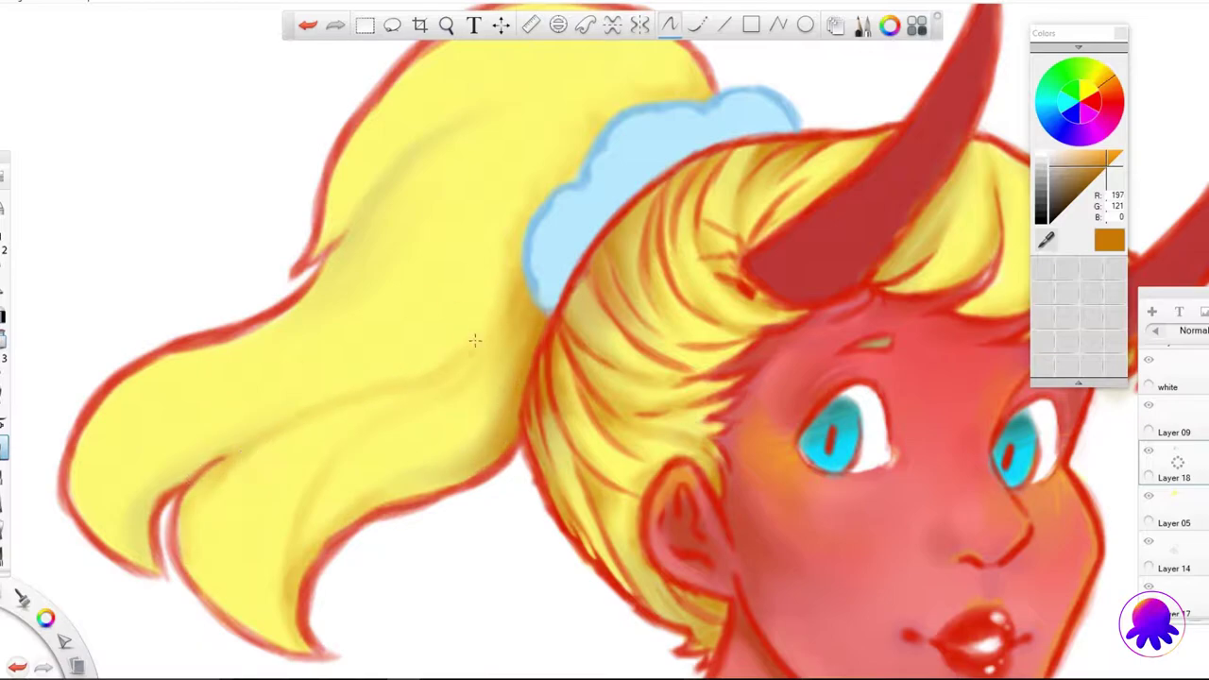
pyautogui.moveTo(462, 363); pyautogui.dragTo(262, 504)
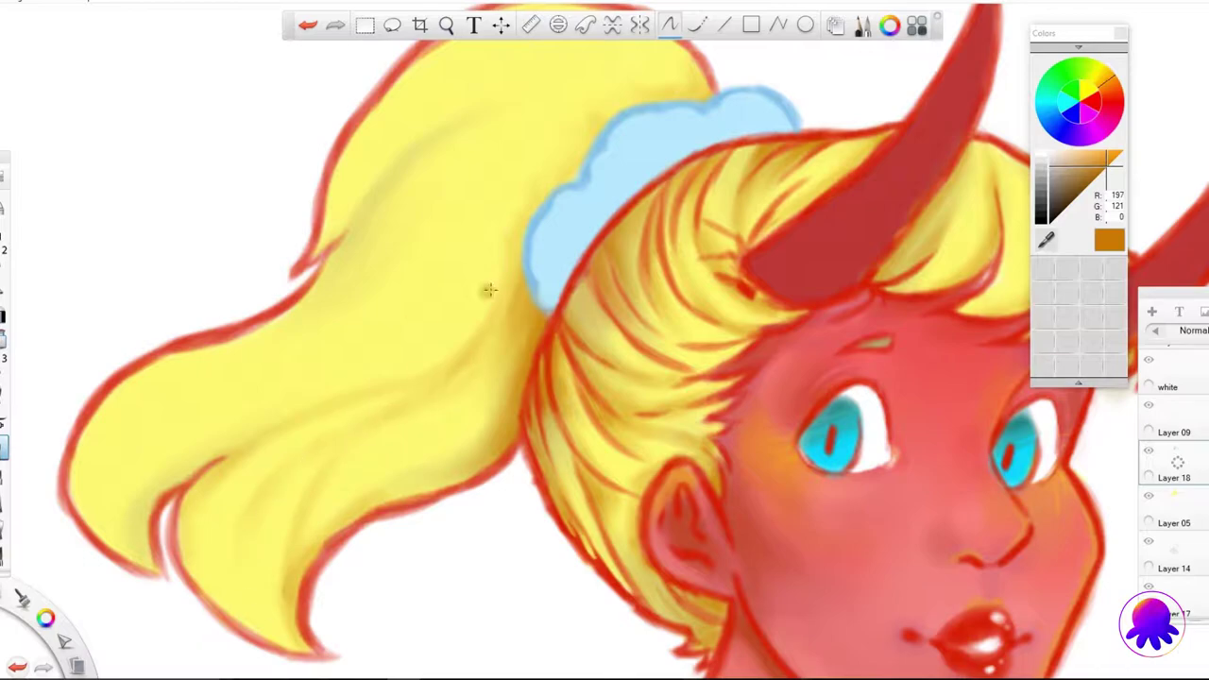
# Step: Paint thin golden-brown strand lines and soft shadows across the upper ponytail, from the scrunchie toward its outer edge
pyautogui.moveTo(618, 94)
pyautogui.mouseDown()
pyautogui.moveTo(540, 108)
pyautogui.moveTo(350, 224)
pyautogui.mouseUp()
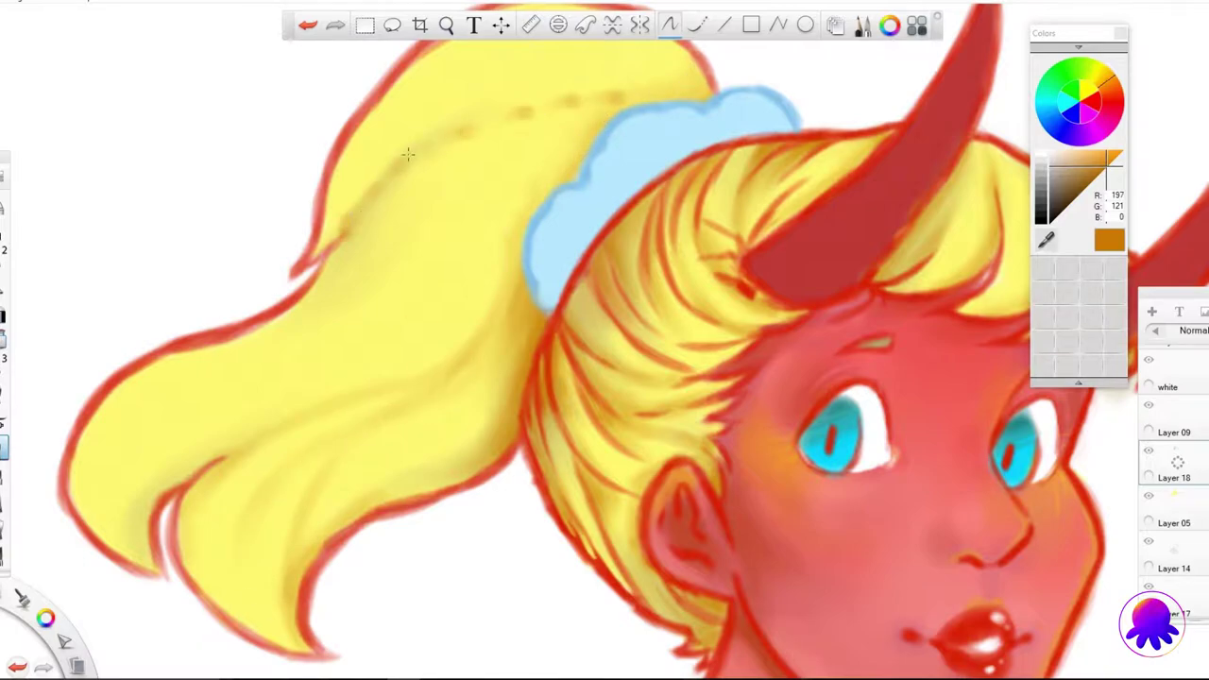
pyautogui.moveTo(373, 184); pyautogui.dragTo(279, 292)
pyautogui.moveTo(370, 248)
pyautogui.mouseDown()
pyautogui.moveTo(237, 405)
pyautogui.moveTo(175, 444)
pyautogui.mouseUp()
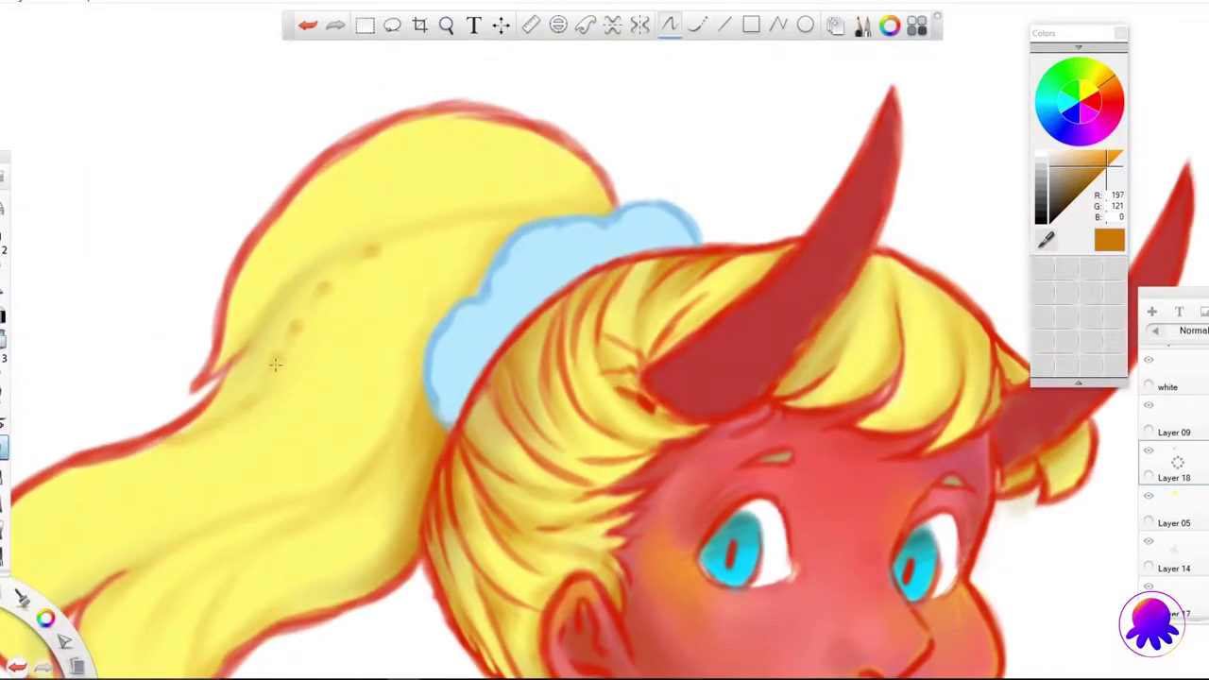
pyautogui.moveTo(600, 192); pyautogui.dragTo(297, 256)
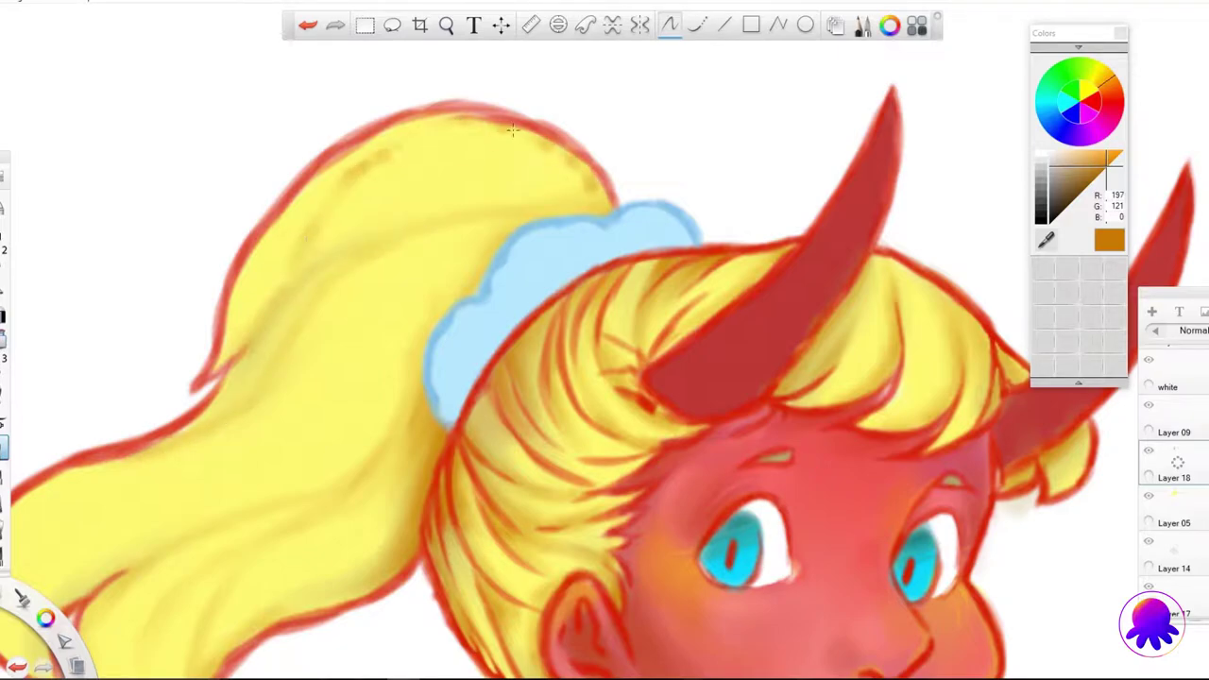
pyautogui.moveTo(362, 175); pyautogui.dragTo(333, 280)
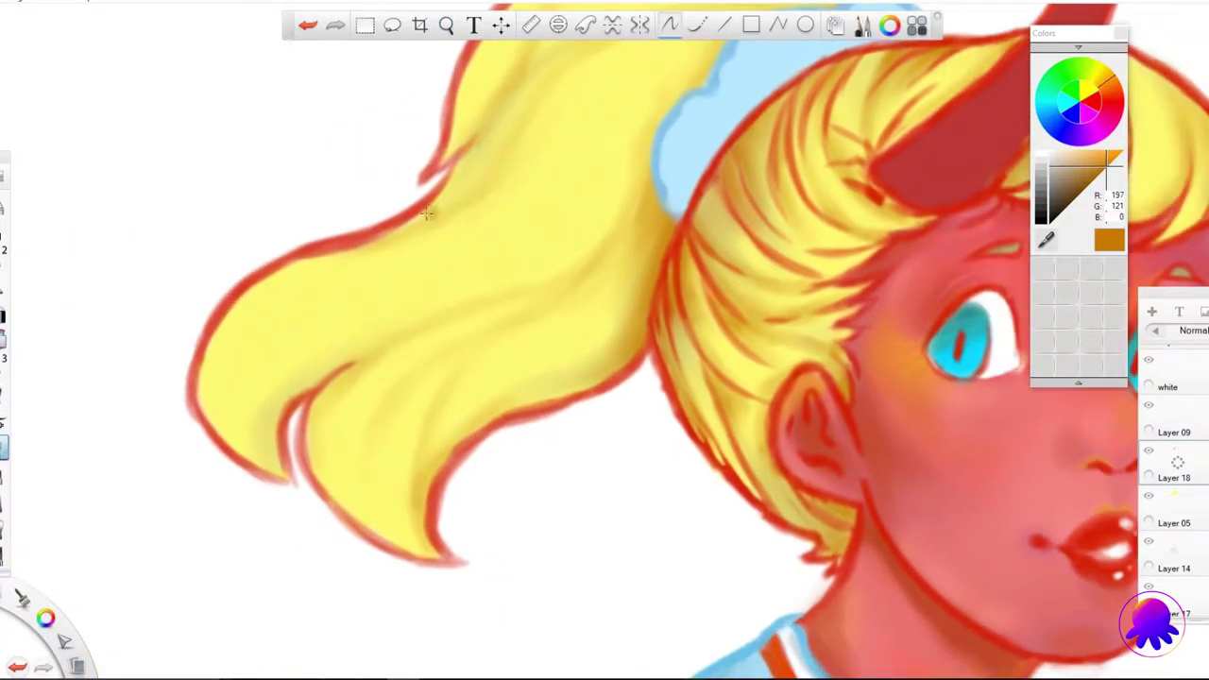
# Step: Extend the golden-brown strand lines through the middle of the ponytail toward its lower tips
pyautogui.scroll(-2, 277, 379)
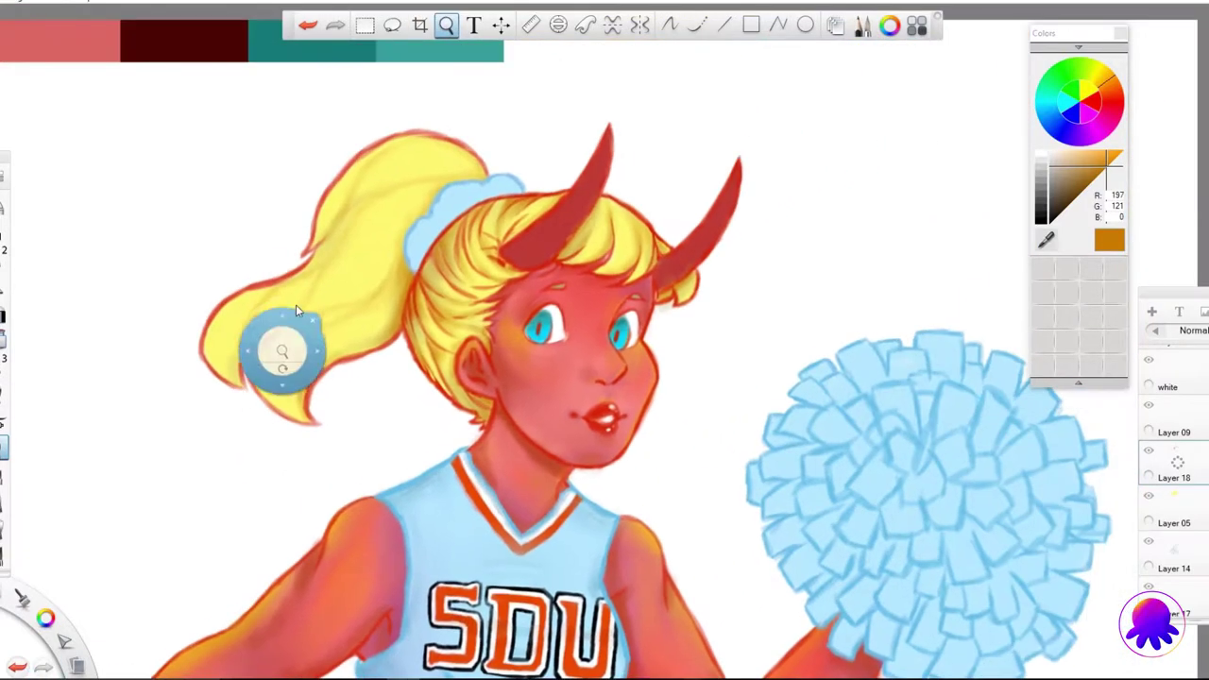
pyautogui.moveTo(296, 304); pyautogui.dragTo(11, 408)
pyautogui.moveTo(226, 397); pyautogui.dragTo(349, 296)
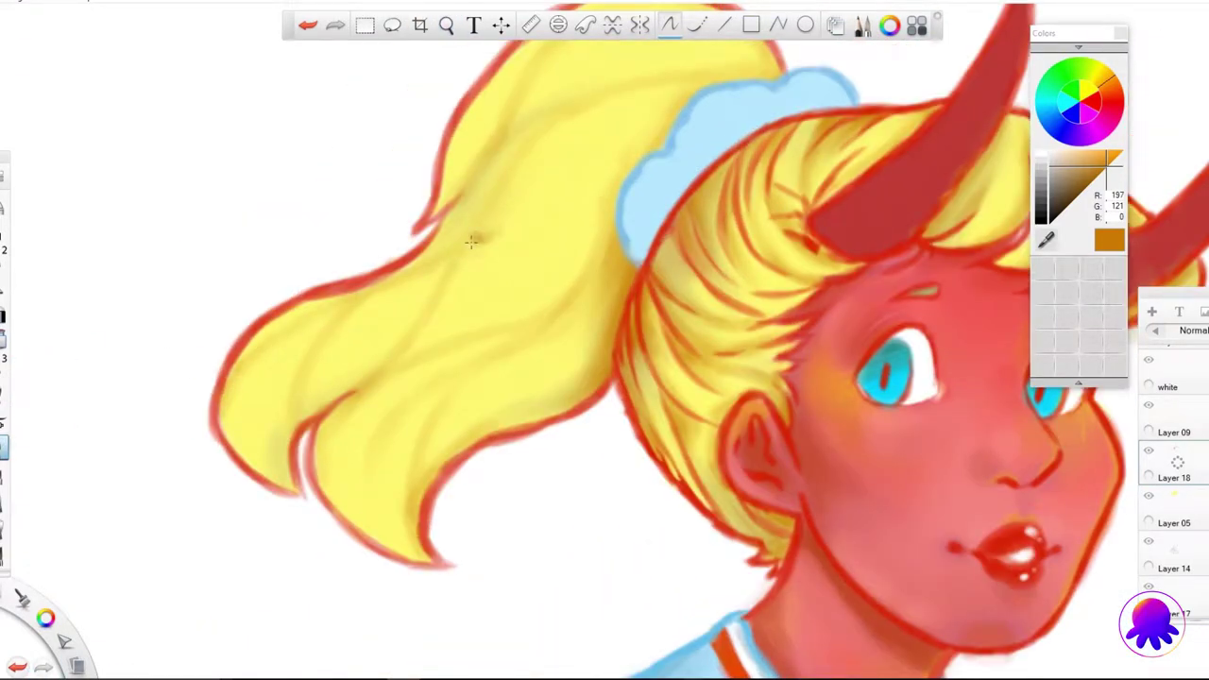
pyautogui.moveTo(504, 228); pyautogui.dragTo(506, 186)
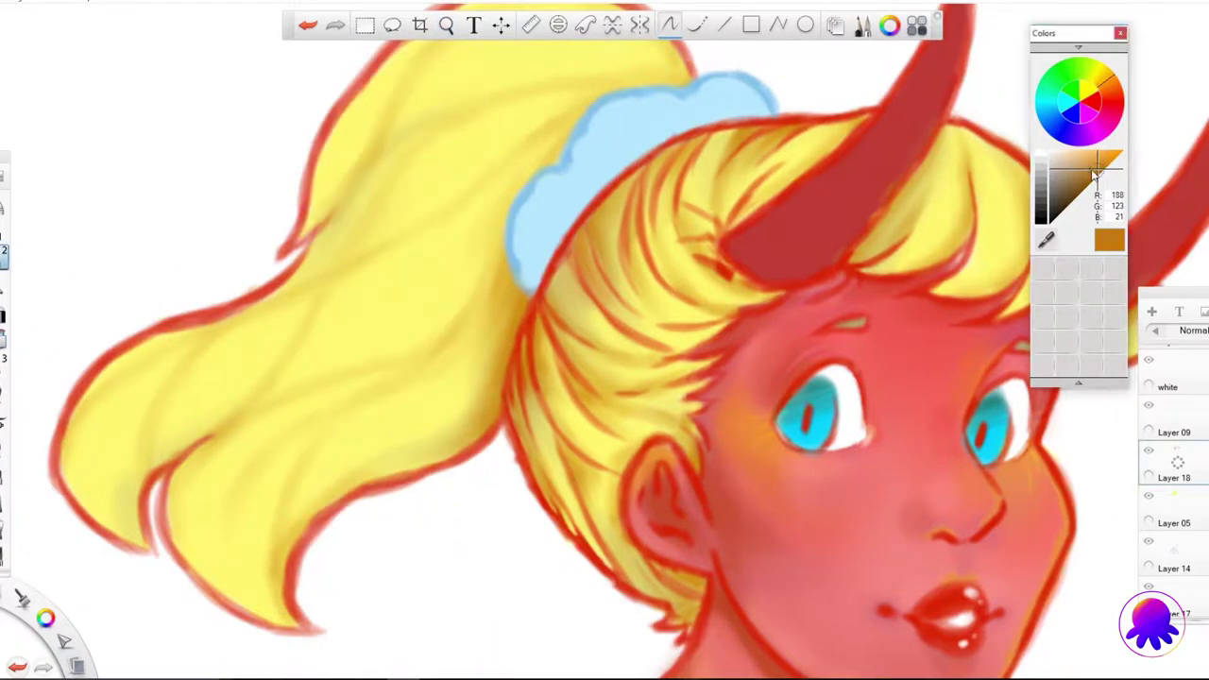
# Step: Tint the ponytail's tips, edges and scrunchie side with orange-yellow (255, 178, 0), blending inward with pale yellow
pyautogui.moveTo(246, 585); pyautogui.dragTo(184, 372)
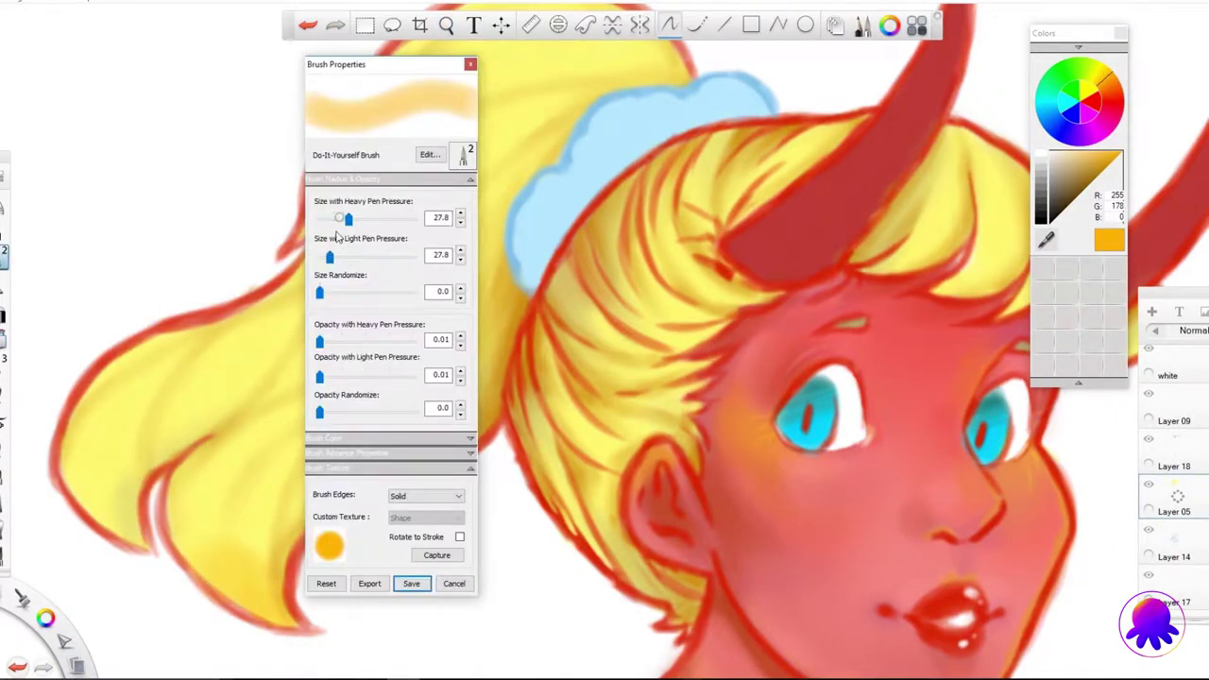
pyautogui.click(410, 582)
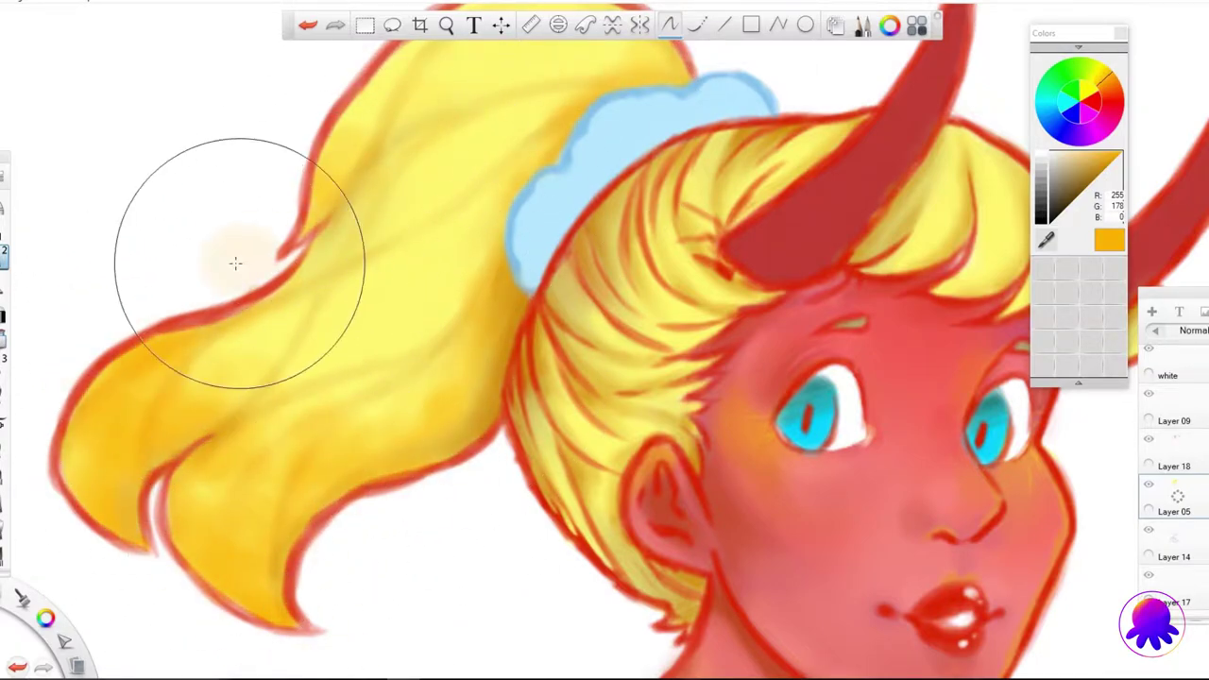
pyautogui.hotkey('ctrl', 'z')
pyautogui.press('space')
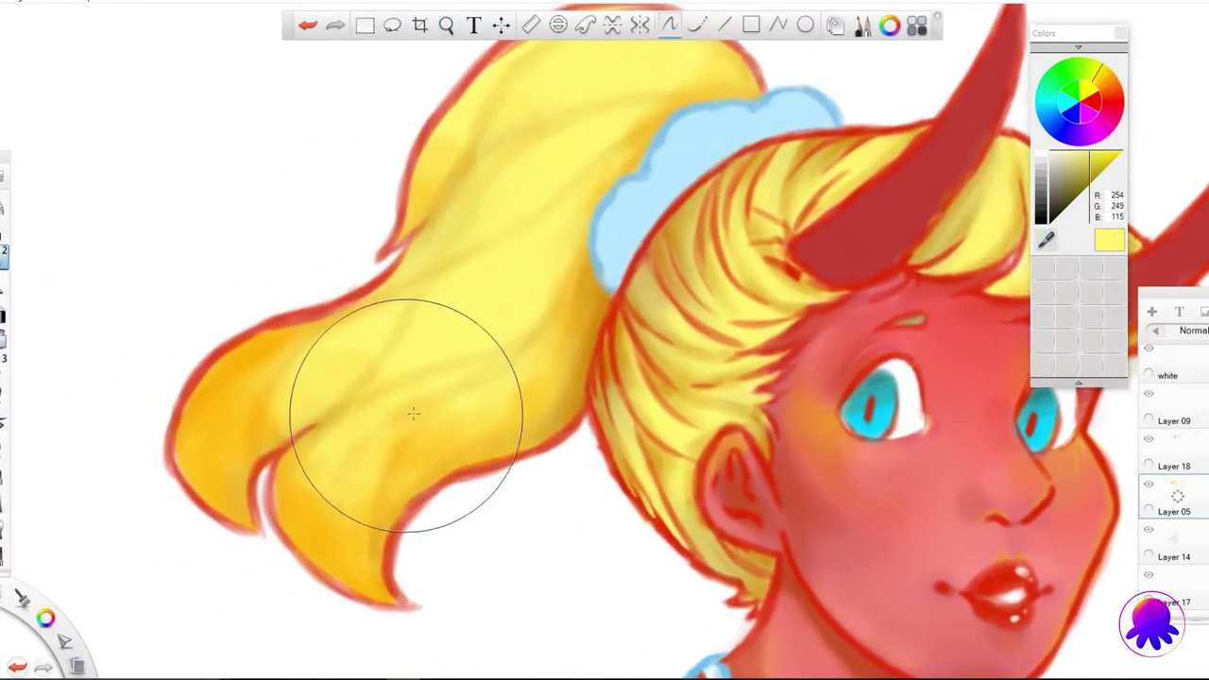
pyautogui.scroll(-2, 466, 288)
pyautogui.scroll(2, 445, 230)
pyautogui.scroll(-3, 604, 377)
pyautogui.scroll(3, 1093, 464)
pyautogui.scroll(1, 1093, 465)
pyautogui.scroll(2, 1093, 466)
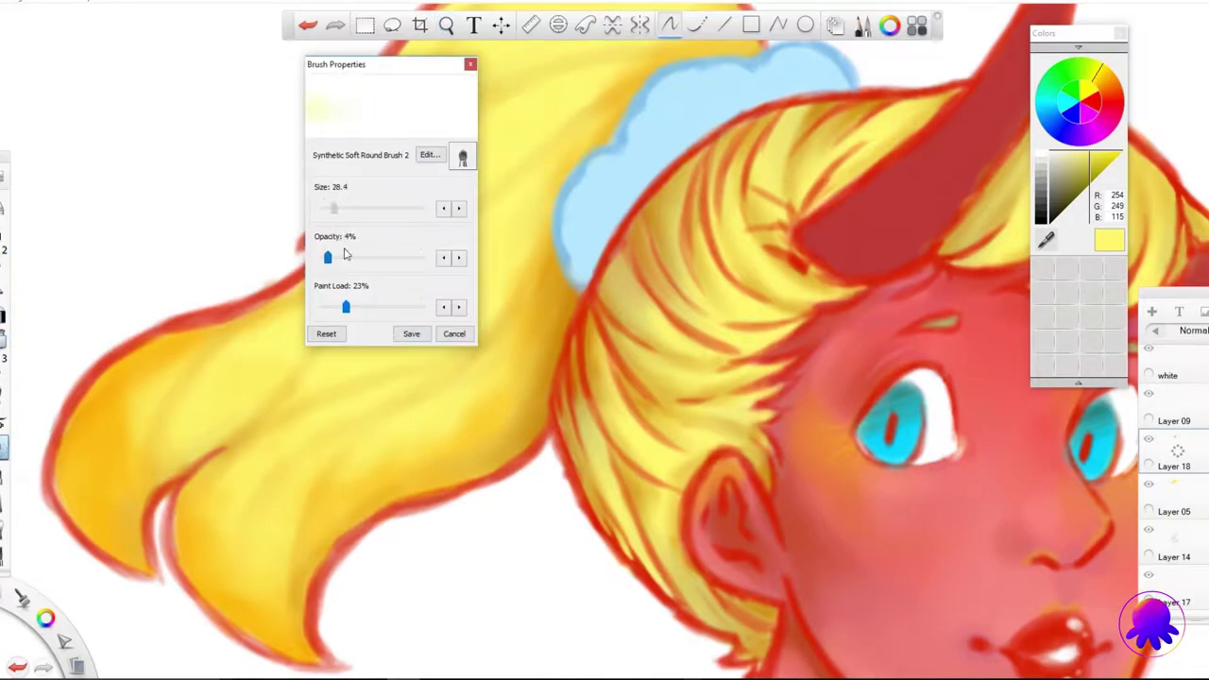
# Step: Deepen the ponytail's folds and tips with orange (204, 69, 0) using the Synthetic Soft Round Brush 2
pyautogui.keyDown('alt'); pyautogui.click(639, 216); pyautogui.keyUp('alt')
pyautogui.moveTo(199, 406); pyautogui.dragTo(293, 500)
pyautogui.moveTo(56, 435); pyautogui.dragTo(89, 525)
pyautogui.moveTo(85, 321); pyautogui.dragTo(207, 425)
pyautogui.moveTo(359, 180)
pyautogui.mouseDown()
pyautogui.moveTo(372, 206)
pyautogui.moveTo(345, 246)
pyautogui.moveTo(378, 176)
pyautogui.moveTo(472, 118)
pyautogui.moveTo(559, 263)
pyautogui.mouseUp()
pyautogui.scroll(-2, 559, 263)
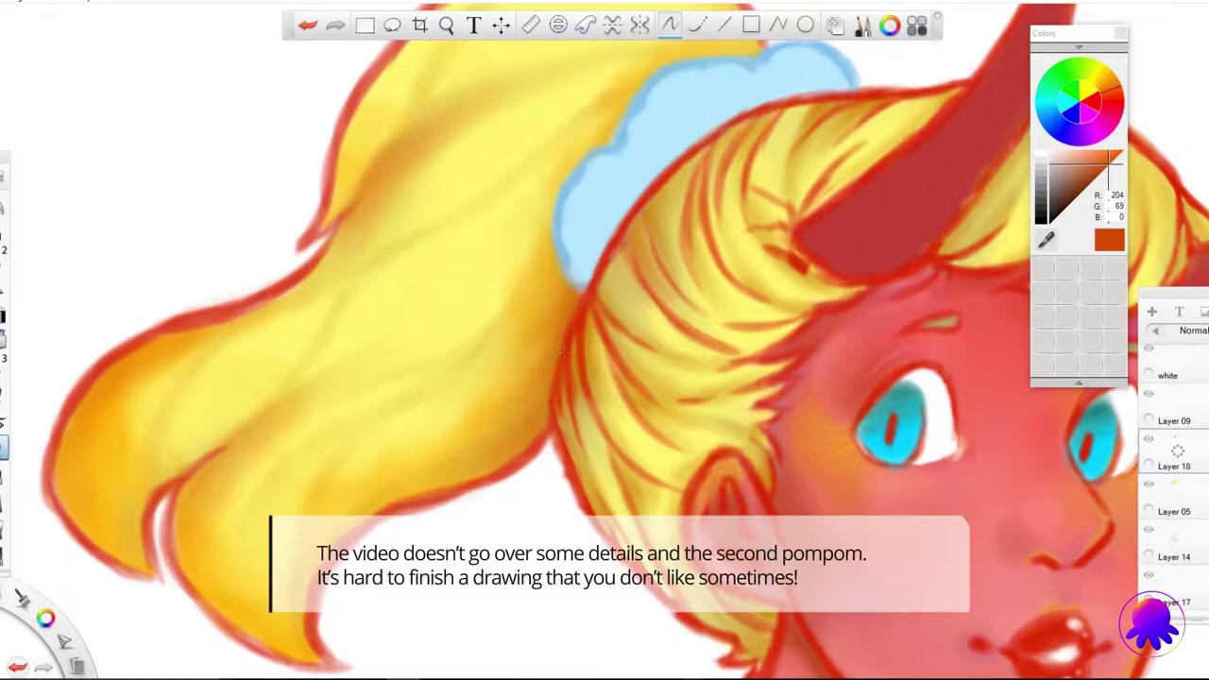
pyautogui.scroll(-2, 455, 319)
pyautogui.scroll(-1, 455, 318)
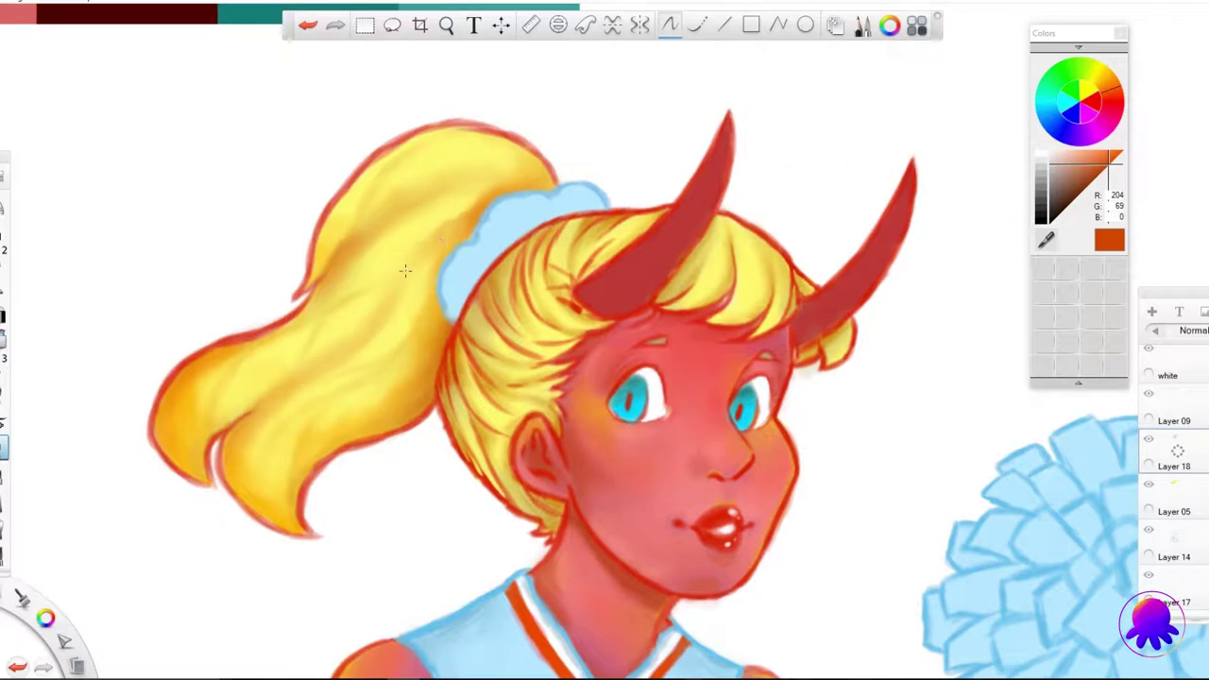
# Step: Paint bright yellow (255, 255, 0) highlights on the rounded strands of the bangs between the horns
pyautogui.keyDown('alt'); pyautogui.click(386, 183); pyautogui.keyUp('alt')
pyautogui.scroll(3, 859, 515)
pyautogui.hotkey('ctrl', 'b')
pyautogui.hotkey('ctrl', 'b')
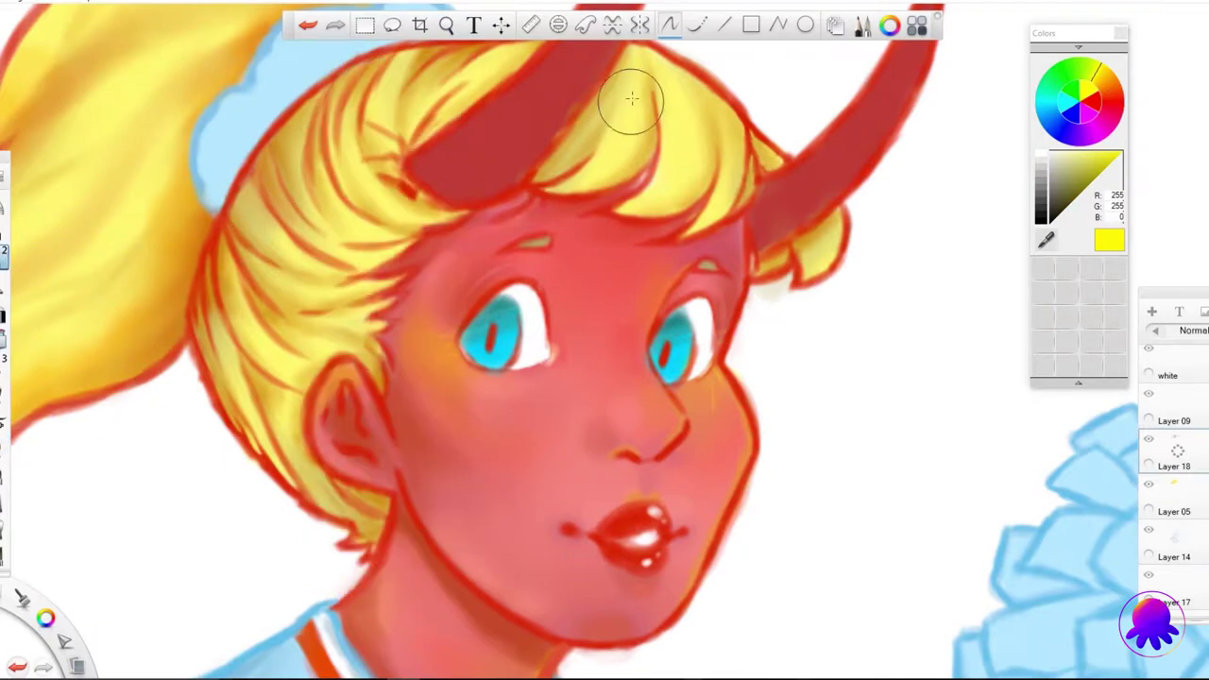
pyautogui.hotkey('ctrl', 'z')
pyautogui.scroll(-3, 288, 267)
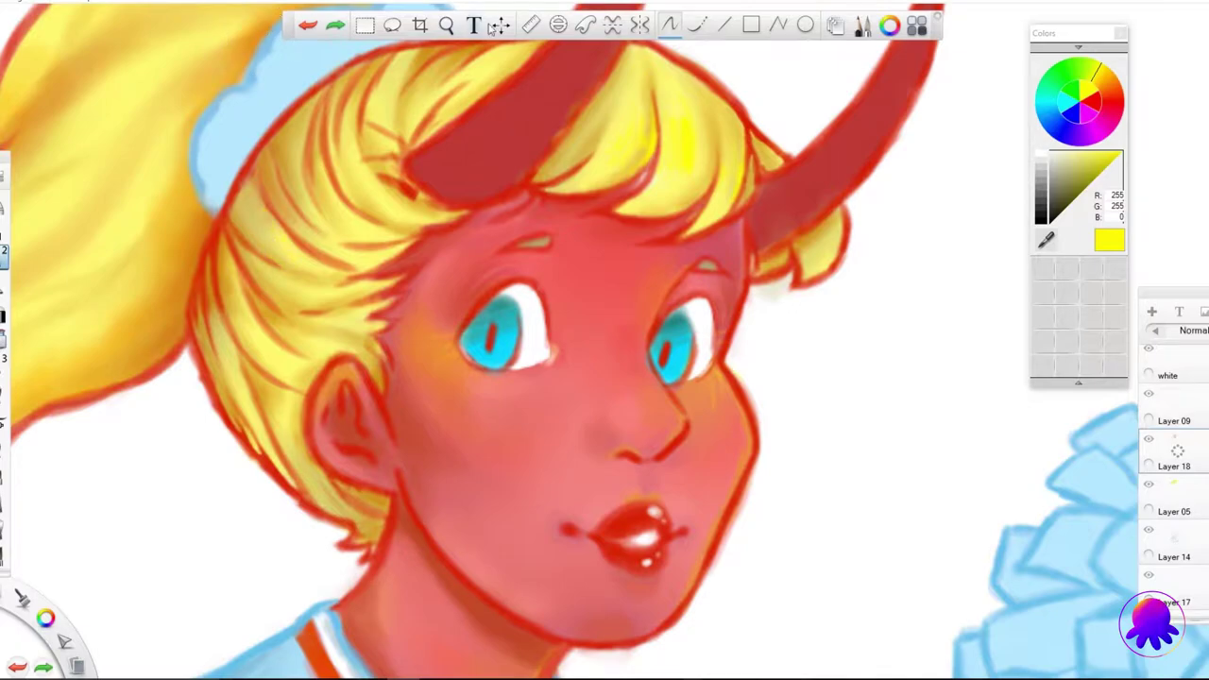
# Step: Add bright yellow highlights to the crest of the ponytail, undoing the stray stroke
pyautogui.moveTo(288, 267); pyautogui.dragTo(371, 131)
pyautogui.scroll(3, 372, 132)
pyautogui.scroll(-2, 455, 174)
pyautogui.moveTo(210, 331); pyautogui.dragTo(193, 402)
pyautogui.hotkey('ctrl', 'z')
pyautogui.scroll(-1, 276, 382)
pyautogui.moveTo(275, 382); pyautogui.dragTo(276, 394)
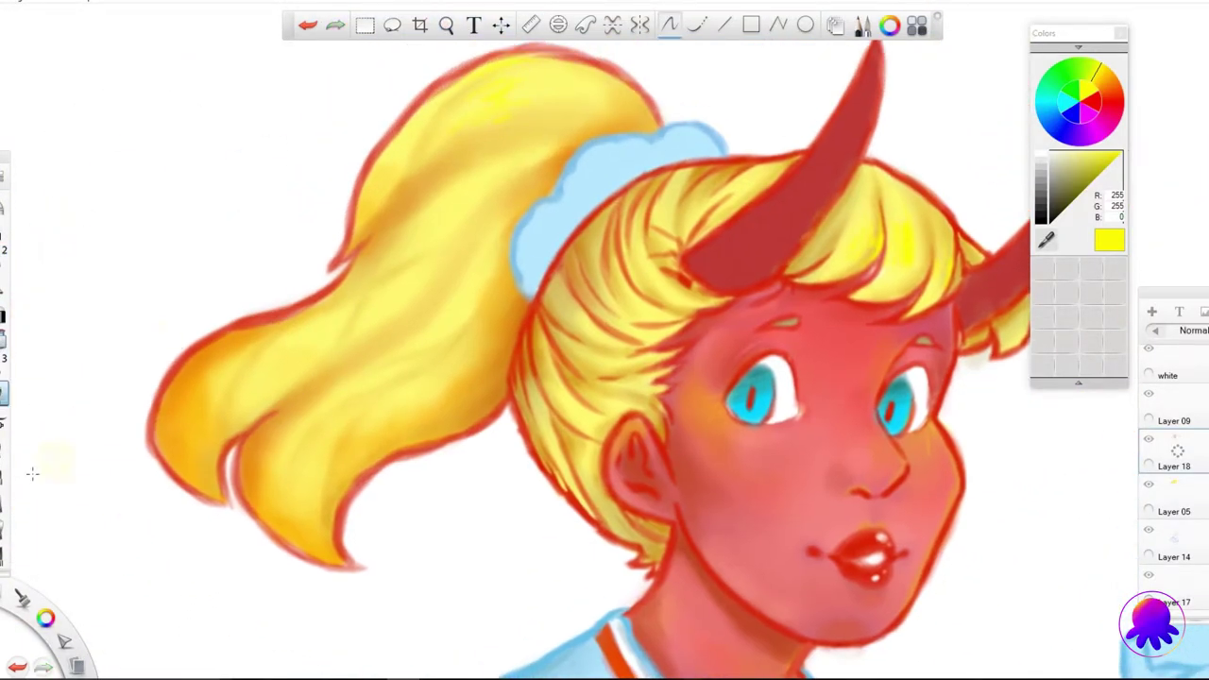
# Step: Brush a faint yellow glow along the outlines of the ponytail, the back of the head and the bangs
pyautogui.moveTo(209, 342); pyautogui.dragTo(152, 439)
pyautogui.moveTo(161, 387); pyautogui.dragTo(222, 338)
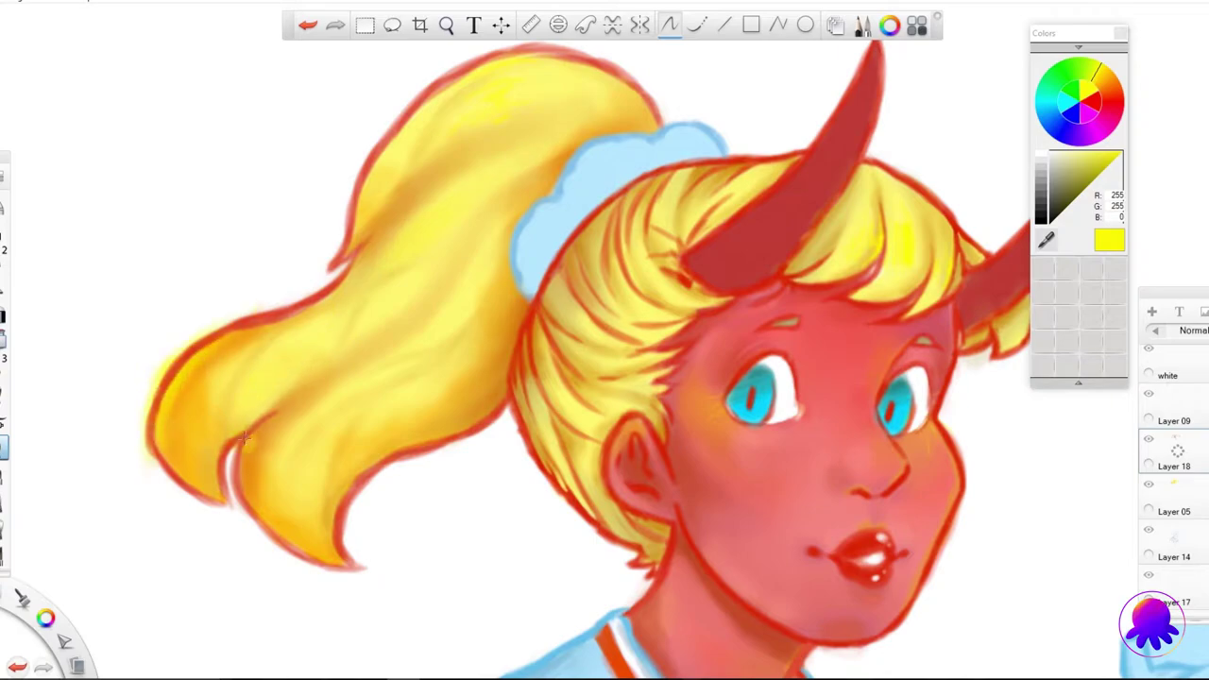
pyautogui.moveTo(235, 452); pyautogui.dragTo(274, 557)
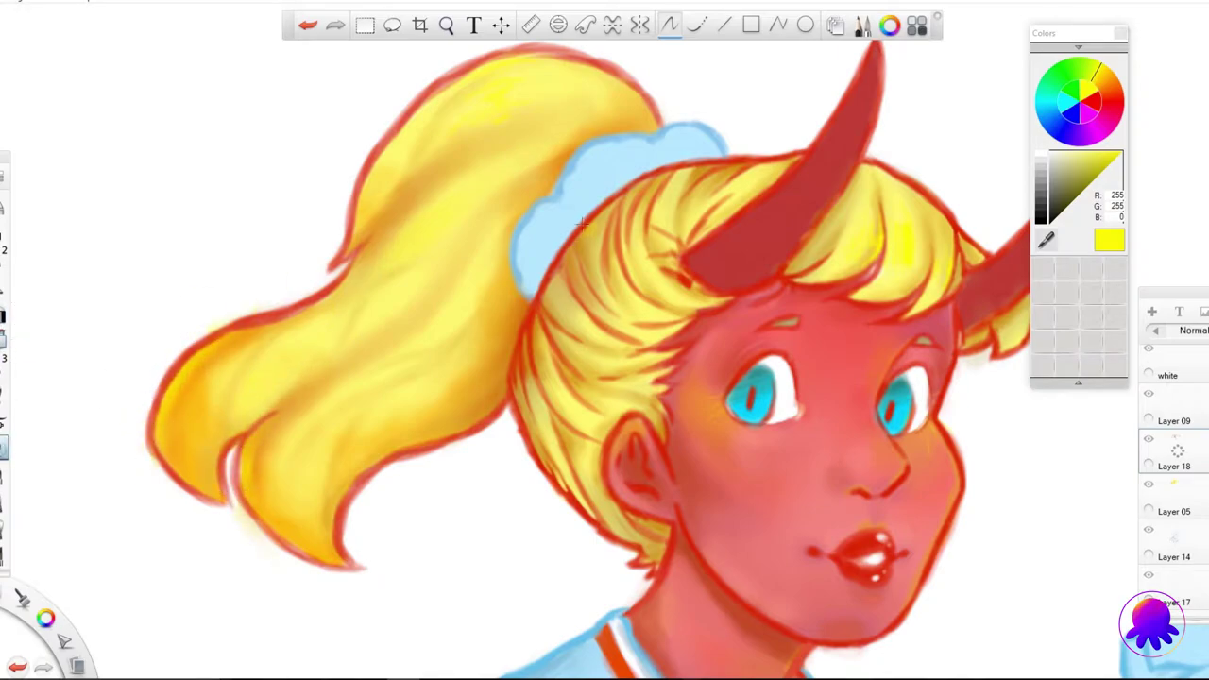
pyautogui.moveTo(529, 295); pyautogui.dragTo(506, 316)
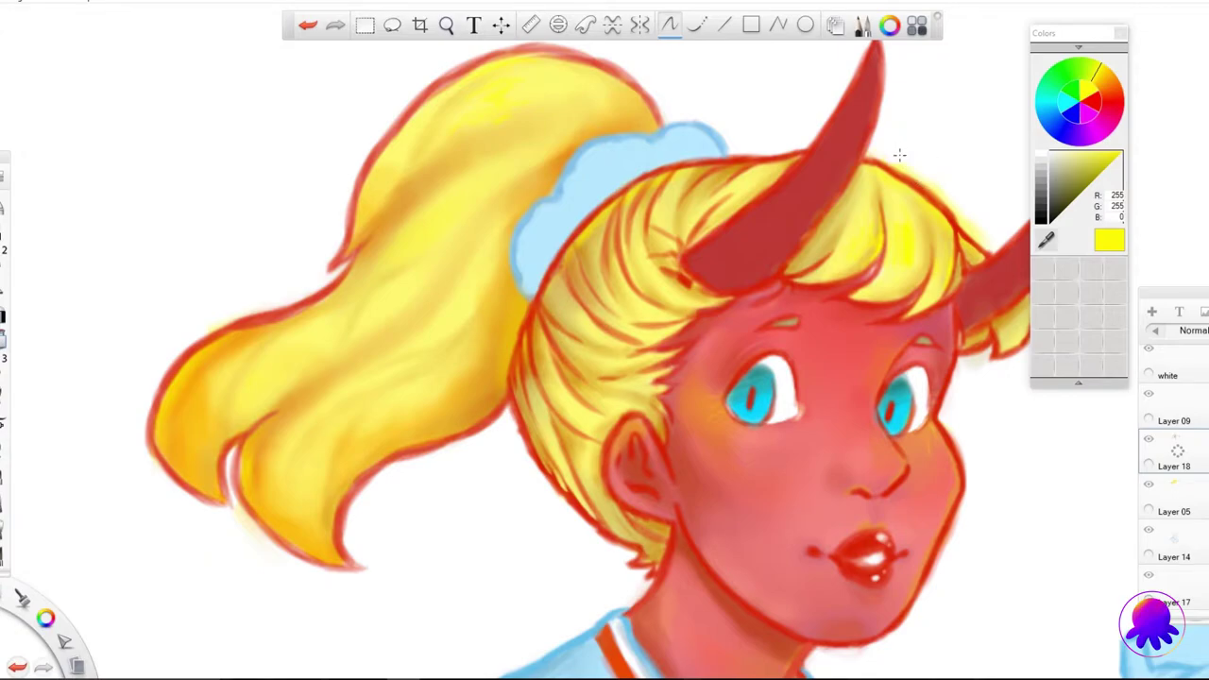
# Step: Add soft yellow (255, 239, 0) accents to the skin on a separate layer above the skin colour
pyautogui.scroll(-5, 460, 27)
pyautogui.scroll(8, 284, 321)
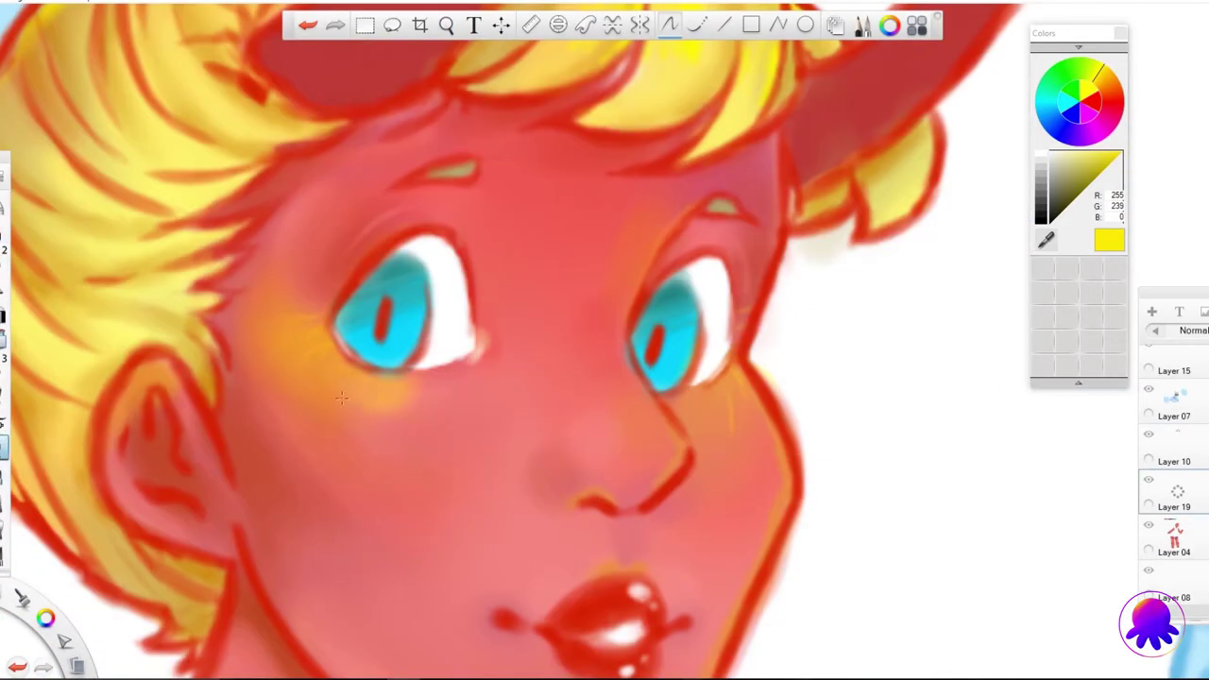
pyautogui.scroll(-5, 430, 267)
pyautogui.scroll(-2, 430, 267)
# Step: Fill scattered strips in the raised pompom's centre and upper edge with orange (227, 71, 4) on a new layer
pyautogui.scroll(8, 798, 189)
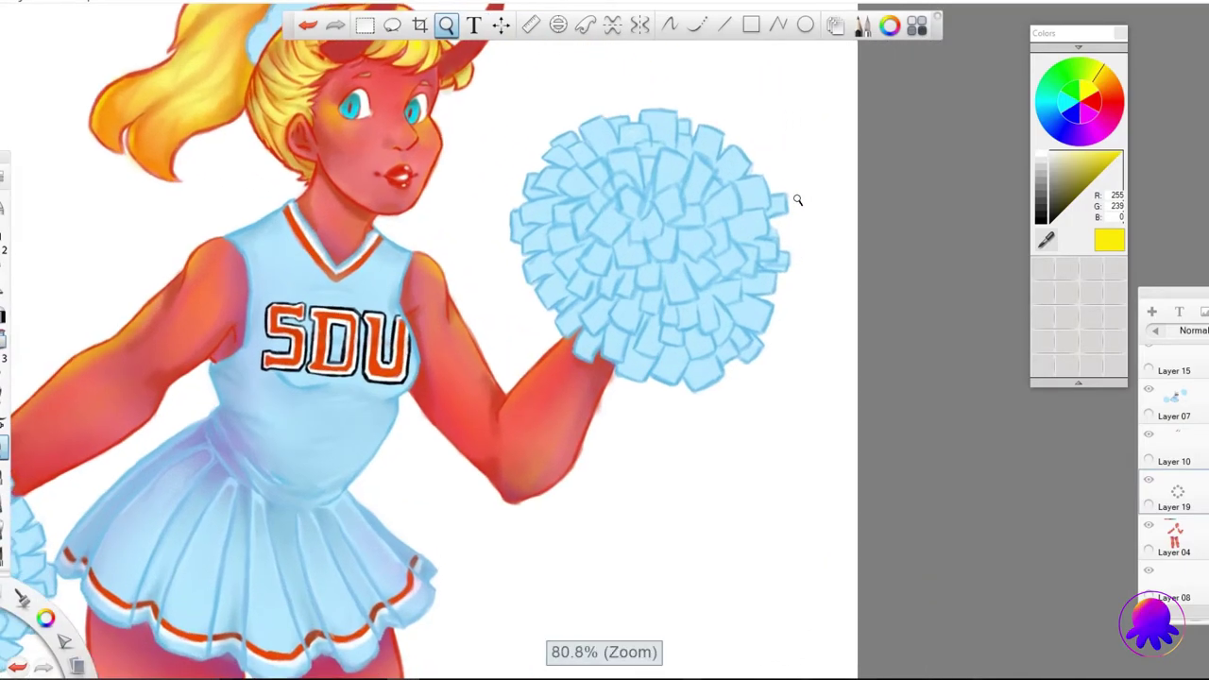
pyautogui.scroll(3, 618, 292)
pyautogui.scroll(-3, 736, 305)
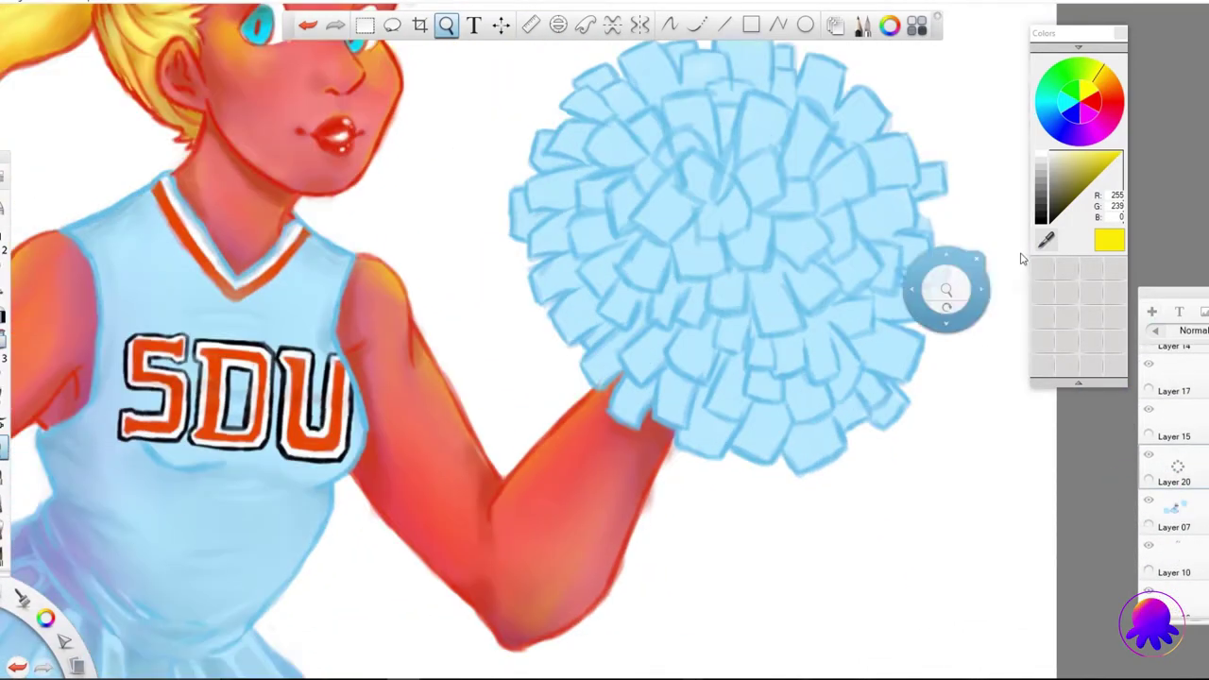
pyautogui.scroll(1, 501, 127)
pyautogui.moveTo(501, 127); pyautogui.dragTo(2, 268)
pyautogui.moveTo(470, 231)
pyautogui.mouseDown()
pyautogui.moveTo(452, 293)
pyautogui.moveTo(525, 237)
pyautogui.moveTo(492, 283)
pyautogui.moveTo(482, 241)
pyautogui.moveTo(515, 255)
pyautogui.moveTo(496, 283)
pyautogui.moveTo(477, 283)
pyautogui.mouseUp()
pyautogui.moveTo(303, 255)
pyautogui.mouseDown()
pyautogui.moveTo(325, 279)
pyautogui.moveTo(307, 255)
pyautogui.mouseUp()
pyautogui.moveTo(359, 166); pyautogui.dragTo(345, 137)
pyautogui.moveTo(165, 387)
pyautogui.mouseDown()
pyautogui.moveTo(122, 377)
pyautogui.moveTo(137, 401)
pyautogui.moveTo(123, 425)
pyautogui.mouseUp()
pyautogui.moveTo(443, 435)
pyautogui.mouseDown()
pyautogui.moveTo(486, 406)
pyautogui.moveTo(468, 454)
pyautogui.moveTo(482, 461)
pyautogui.mouseUp()
pyautogui.moveTo(389, 494)
pyautogui.mouseDown()
pyautogui.moveTo(376, 528)
pyautogui.moveTo(392, 546)
pyautogui.mouseUp()
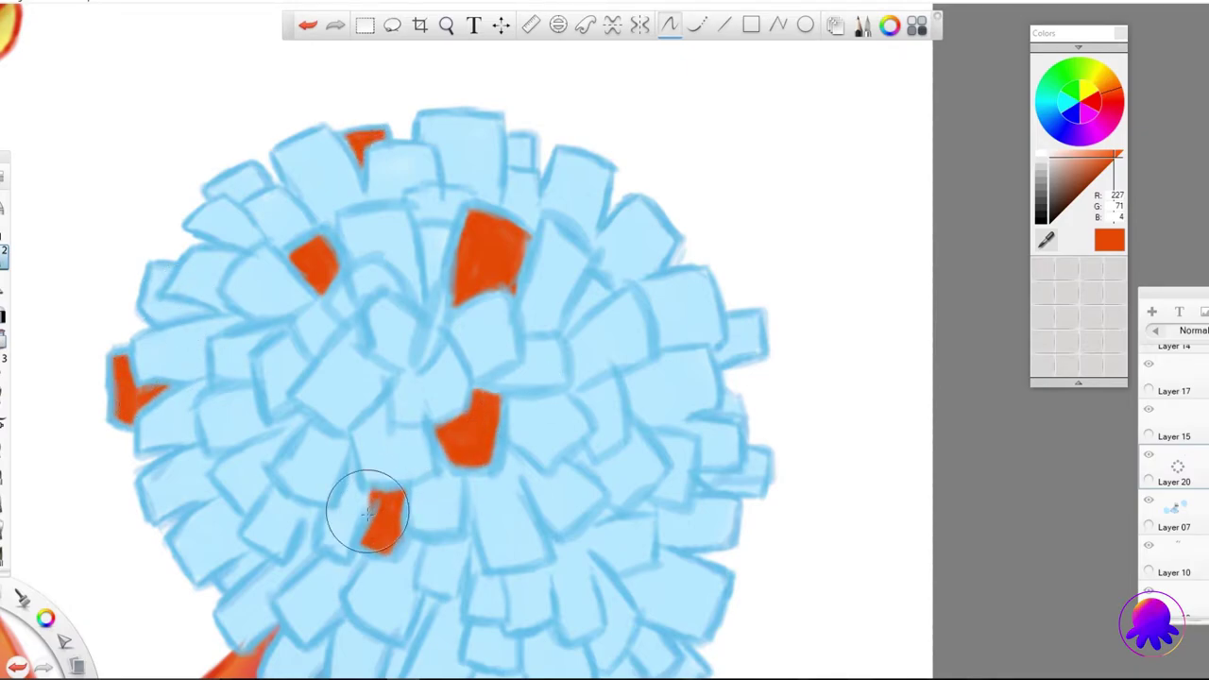
# Step: Fill more scattered strips around the raised pompom's lower half and outer edges with orange
pyautogui.scroll(-3, 372, 485)
pyautogui.hscroll(2, 372, 485)
pyautogui.moveTo(247, 496)
pyautogui.mouseDown()
pyautogui.moveTo(269, 567)
pyautogui.moveTo(277, 530)
pyautogui.moveTo(260, 543)
pyautogui.mouseUp()
pyautogui.moveTo(501, 525)
pyautogui.mouseDown()
pyautogui.moveTo(529, 481)
pyautogui.moveTo(477, 405)
pyautogui.mouseUp()
pyautogui.moveTo(517, 460); pyautogui.dragTo(514, 501)
pyautogui.moveTo(605, 352)
pyautogui.mouseDown()
pyautogui.moveTo(661, 346)
pyautogui.moveTo(648, 331)
pyautogui.mouseUp()
pyautogui.moveTo(193, 209)
pyautogui.mouseDown()
pyautogui.moveTo(170, 255)
pyautogui.moveTo(189, 226)
pyautogui.moveTo(184, 269)
pyautogui.mouseUp()
pyautogui.moveTo(99, 83)
pyautogui.mouseDown()
pyautogui.moveTo(146, 101)
pyautogui.moveTo(145, 112)
pyautogui.moveTo(115, 78)
pyautogui.mouseUp()
pyautogui.moveTo(501, 104)
pyautogui.mouseDown()
pyautogui.moveTo(540, 70)
pyautogui.moveTo(571, 103)
pyautogui.moveTo(514, 142)
pyautogui.moveTo(553, 111)
pyautogui.mouseUp()
pyautogui.moveTo(166, 420); pyautogui.dragTo(132, 444)
pyautogui.moveTo(373, 501)
pyautogui.mouseDown()
pyautogui.moveTo(387, 515)
pyautogui.moveTo(411, 505)
pyautogui.moveTo(407, 522)
pyautogui.mouseUp()
pyautogui.scroll(-5, 451, 589)
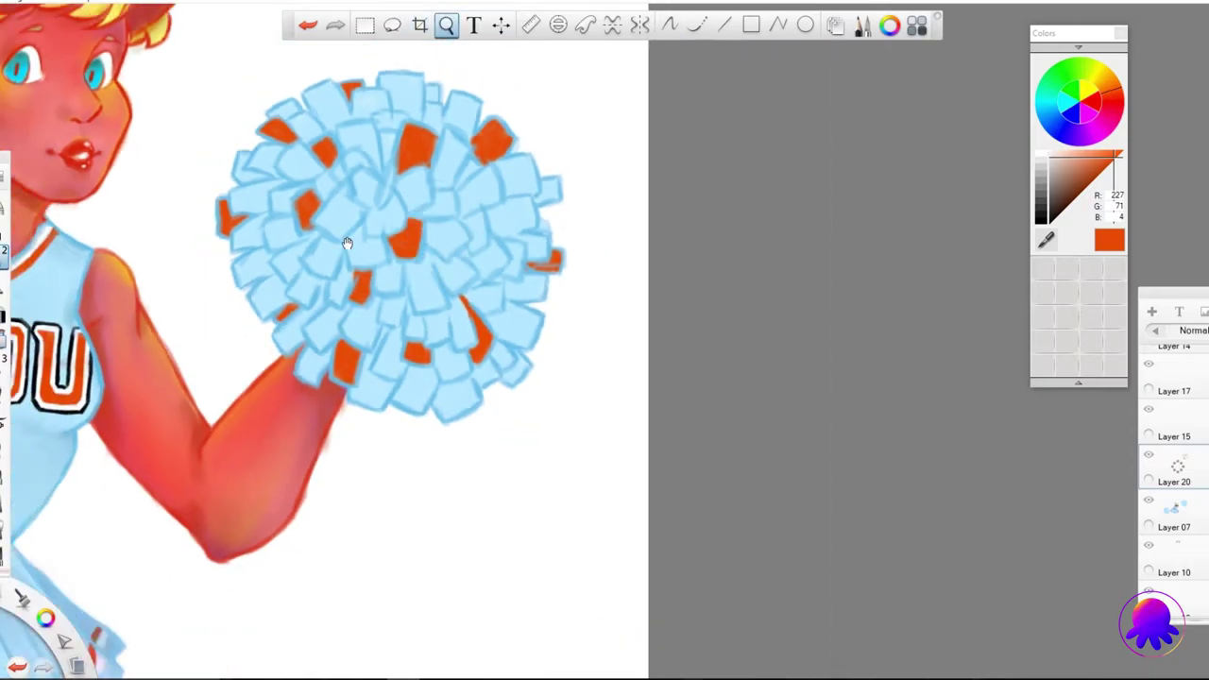
# Step: Fill a first set of scattered strips in the raised pompom with near-black (26, 26, 26)
pyautogui.scroll(4, 688, 237)
pyautogui.scroll(-2, 489, 243)
pyautogui.scroll(3, 489, 242)
pyautogui.moveTo(558, 363)
pyautogui.mouseDown()
pyautogui.moveTo(520, 401)
pyautogui.moveTo(548, 402)
pyautogui.moveTo(529, 406)
pyautogui.mouseUp()
pyautogui.moveTo(616, 491)
pyautogui.mouseDown()
pyautogui.moveTo(614, 458)
pyautogui.moveTo(652, 487)
pyautogui.moveTo(614, 477)
pyautogui.mouseUp()
pyautogui.moveTo(417, 270)
pyautogui.mouseDown()
pyautogui.moveTo(399, 303)
pyautogui.moveTo(424, 319)
pyautogui.moveTo(436, 305)
pyautogui.moveTo(406, 312)
pyautogui.mouseUp()
pyautogui.moveTo(446, 78)
pyautogui.mouseDown()
pyautogui.moveTo(455, 106)
pyautogui.moveTo(505, 126)
pyautogui.moveTo(472, 95)
pyautogui.mouseUp()
pyautogui.moveTo(652, 219)
pyautogui.mouseDown()
pyautogui.moveTo(699, 149)
pyautogui.moveTo(674, 213)
pyautogui.moveTo(677, 170)
pyautogui.moveTo(706, 193)
pyautogui.mouseUp()
pyautogui.moveTo(477, 151)
pyautogui.mouseDown()
pyautogui.moveTo(500, 217)
pyautogui.moveTo(477, 165)
pyautogui.moveTo(496, 203)
pyautogui.mouseUp()
pyautogui.moveTo(735, 382)
pyautogui.mouseDown()
pyautogui.moveTo(732, 405)
pyautogui.moveTo(755, 395)
pyautogui.mouseUp()
pyautogui.moveTo(775, 443)
pyautogui.mouseDown()
pyautogui.moveTo(770, 403)
pyautogui.moveTo(777, 418)
pyautogui.moveTo(745, 389)
pyautogui.moveTo(731, 398)
pyautogui.moveTo(719, 439)
pyautogui.moveTo(730, 408)
pyautogui.mouseUp()
# Step: Fill further strips between the orange ones with near-black to spread the dark pieces around the pompom
pyautogui.moveTo(397, 413); pyautogui.dragTo(429, 444)
pyautogui.moveTo(449, 392); pyautogui.dragTo(422, 406)
pyautogui.moveTo(326, 291)
pyautogui.mouseDown()
pyautogui.moveTo(270, 312)
pyautogui.moveTo(291, 333)
pyautogui.moveTo(315, 309)
pyautogui.moveTo(281, 340)
pyautogui.mouseUp()
pyautogui.moveTo(316, 210)
pyautogui.mouseDown()
pyautogui.moveTo(272, 186)
pyautogui.moveTo(354, 168)
pyautogui.mouseUp()
pyautogui.moveTo(274, 189); pyautogui.dragTo(317, 223)
pyautogui.press('space')
pyautogui.moveTo(263, 170); pyautogui.dragTo(211, 159)
pyautogui.moveTo(421, 123)
pyautogui.mouseDown()
pyautogui.moveTo(390, 88)
pyautogui.moveTo(452, 74)
pyautogui.moveTo(454, 143)
pyautogui.moveTo(416, 127)
pyautogui.moveTo(392, 85)
pyautogui.moveTo(453, 114)
pyautogui.moveTo(430, 108)
pyautogui.moveTo(444, 140)
pyautogui.mouseUp()
pyautogui.moveTo(477, 378)
pyautogui.mouseDown()
pyautogui.moveTo(500, 415)
pyautogui.moveTo(543, 401)
pyautogui.moveTo(515, 421)
pyautogui.mouseUp()
pyautogui.moveTo(614, 357); pyautogui.dragTo(620, 402)
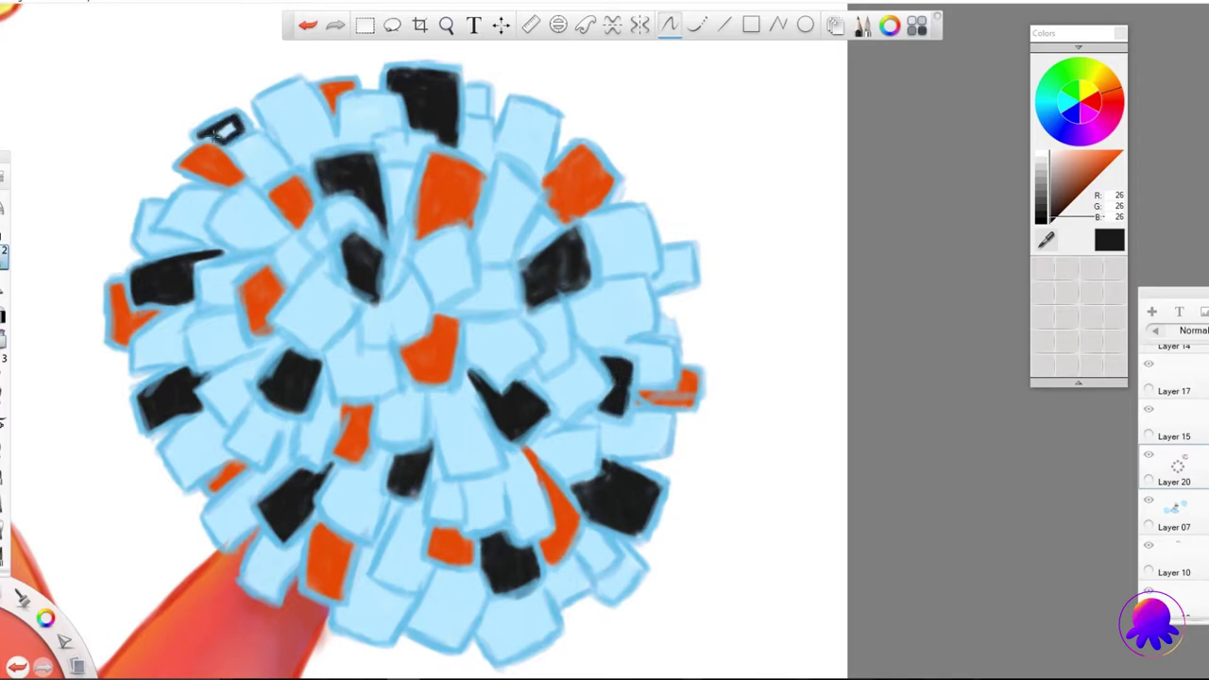
# Step: Fill strips at the pompom's centre and around its upper edge with white (255, 255, 255)
pyautogui.moveTo(373, 321)
pyautogui.mouseDown()
pyautogui.moveTo(397, 297)
pyautogui.moveTo(415, 326)
pyautogui.moveTo(377, 340)
pyautogui.mouseUp()
pyautogui.moveTo(390, 570)
pyautogui.mouseDown()
pyautogui.moveTo(404, 526)
pyautogui.moveTo(401, 586)
pyautogui.mouseUp()
pyautogui.moveTo(440, 396)
pyautogui.mouseDown()
pyautogui.moveTo(444, 463)
pyautogui.moveTo(477, 406)
pyautogui.moveTo(472, 477)
pyautogui.mouseUp()
pyautogui.moveTo(477, 300); pyautogui.dragTo(505, 283)
pyautogui.moveTo(614, 222)
pyautogui.mouseDown()
pyautogui.moveTo(632, 269)
pyautogui.moveTo(628, 237)
pyautogui.mouseUp()
pyautogui.moveTo(510, 113)
pyautogui.mouseDown()
pyautogui.moveTo(545, 139)
pyautogui.moveTo(521, 128)
pyautogui.mouseUp()
pyautogui.moveTo(274, 104); pyautogui.dragTo(321, 140)
pyautogui.moveTo(203, 198); pyautogui.dragTo(163, 223)
pyautogui.moveTo(223, 396)
pyautogui.mouseDown()
pyautogui.moveTo(247, 370)
pyautogui.moveTo(231, 406)
pyautogui.mouseUp()
# Step: Fill additional strips along the pompom's lower edge, its near side and the small gaps with white
pyautogui.moveTo(179, 316)
pyautogui.mouseDown()
pyautogui.moveTo(151, 350)
pyautogui.moveTo(238, 529)
pyautogui.moveTo(229, 544)
pyautogui.mouseUp()
pyautogui.moveTo(493, 614)
pyautogui.mouseDown()
pyautogui.moveTo(510, 652)
pyautogui.moveTo(543, 604)
pyautogui.mouseUp()
pyautogui.moveTo(614, 567); pyautogui.dragTo(623, 590)
pyautogui.moveTo(583, 407)
pyautogui.mouseDown()
pyautogui.moveTo(540, 387)
pyautogui.moveTo(595, 359)
pyautogui.mouseUp()
pyautogui.moveTo(387, 142); pyautogui.dragTo(425, 161)
pyautogui.moveTo(472, 90); pyautogui.dragTo(487, 104)
pyautogui.moveTo(208, 274)
pyautogui.mouseDown()
pyautogui.moveTo(232, 298)
pyautogui.moveTo(259, 264)
pyautogui.mouseUp()
pyautogui.moveTo(284, 312)
pyautogui.mouseDown()
pyautogui.moveTo(311, 335)
pyautogui.moveTo(340, 308)
pyautogui.mouseUp()
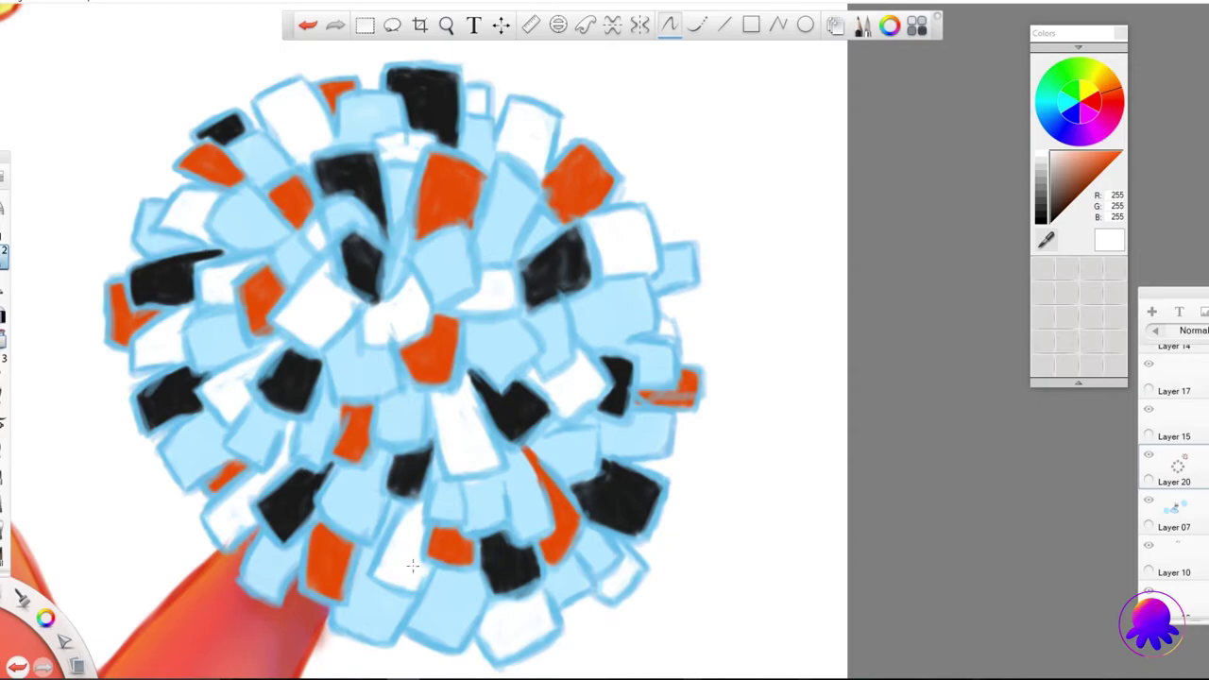
pyautogui.moveTo(518, 470)
pyautogui.mouseDown()
pyautogui.moveTo(528, 510)
pyautogui.moveTo(563, 435)
pyautogui.mouseUp()
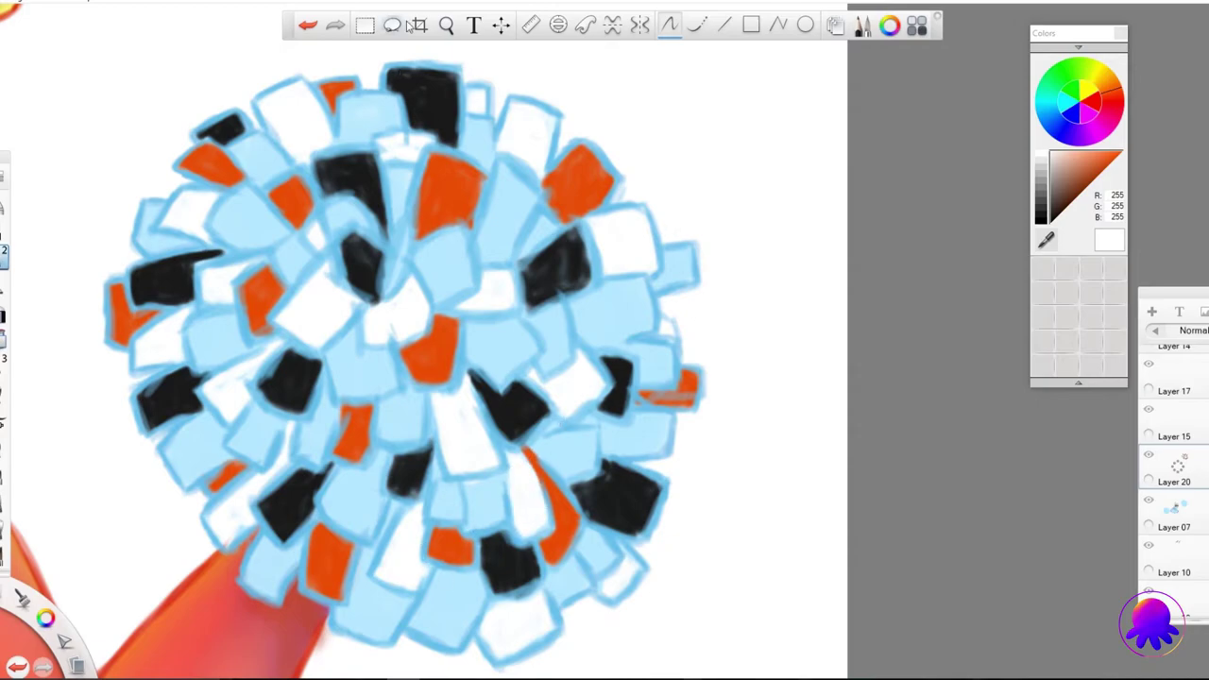
# Step: Fill three more pompom strips with orange (227, 74, 8): near the centre, beside a black strip and at the far edge
pyautogui.keyDown('alt'); pyautogui.click(470, 189); pyautogui.keyUp('alt')
pyautogui.moveTo(540, 312)
pyautogui.mouseDown()
pyautogui.moveTo(552, 340)
pyautogui.moveTo(545, 366)
pyautogui.mouseUp()
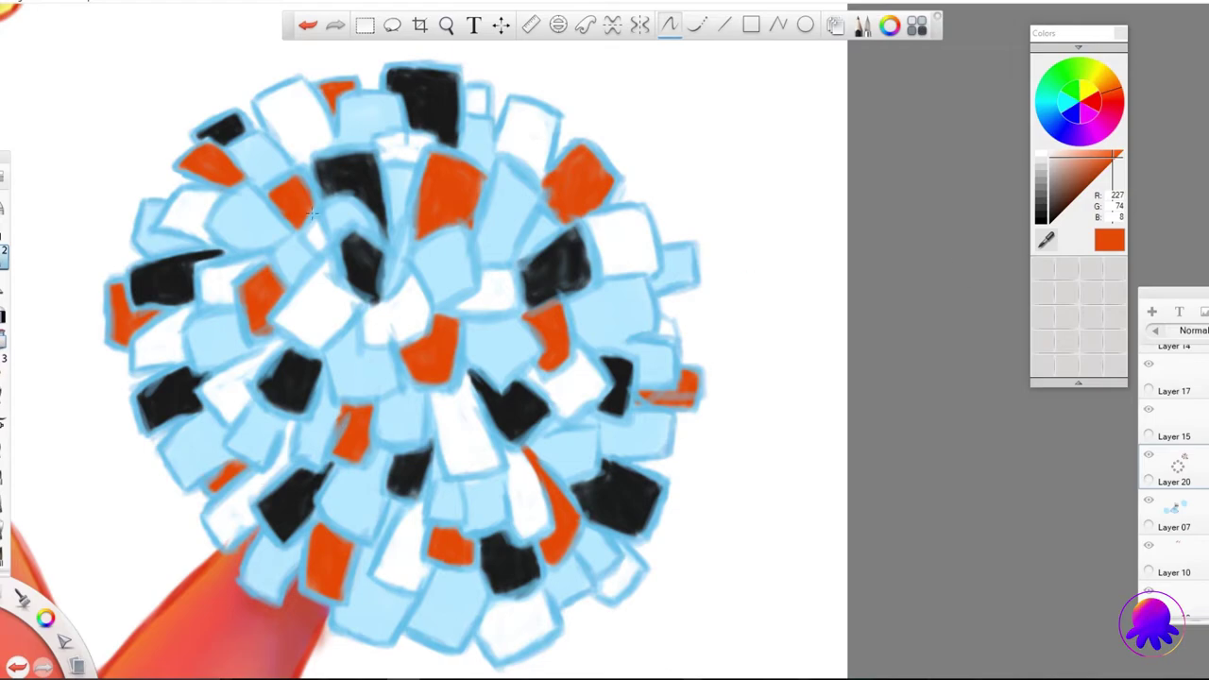
pyautogui.moveTo(332, 214); pyautogui.dragTo(371, 233)
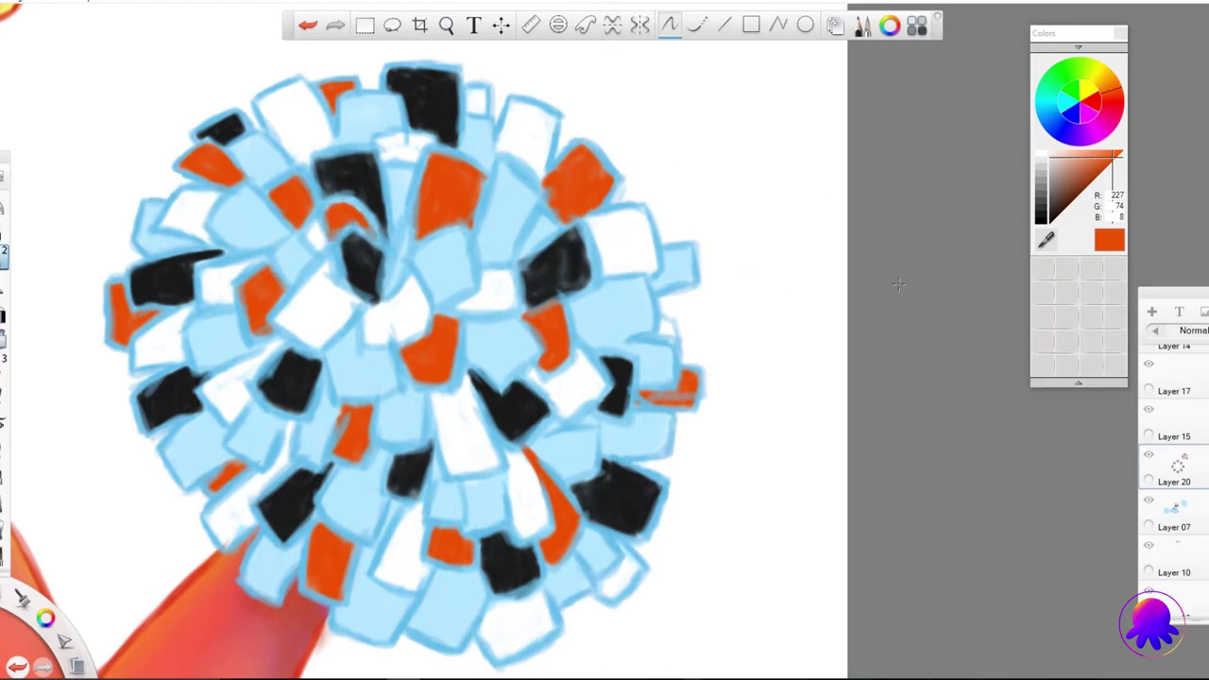
pyautogui.moveTo(675, 264); pyautogui.dragTo(682, 268)
# Step: Fill one strip near the pompom's far edge with white and one strip above the forearm with black
pyautogui.keyDown('alt'); pyautogui.click(645, 287); pyautogui.keyUp('alt')
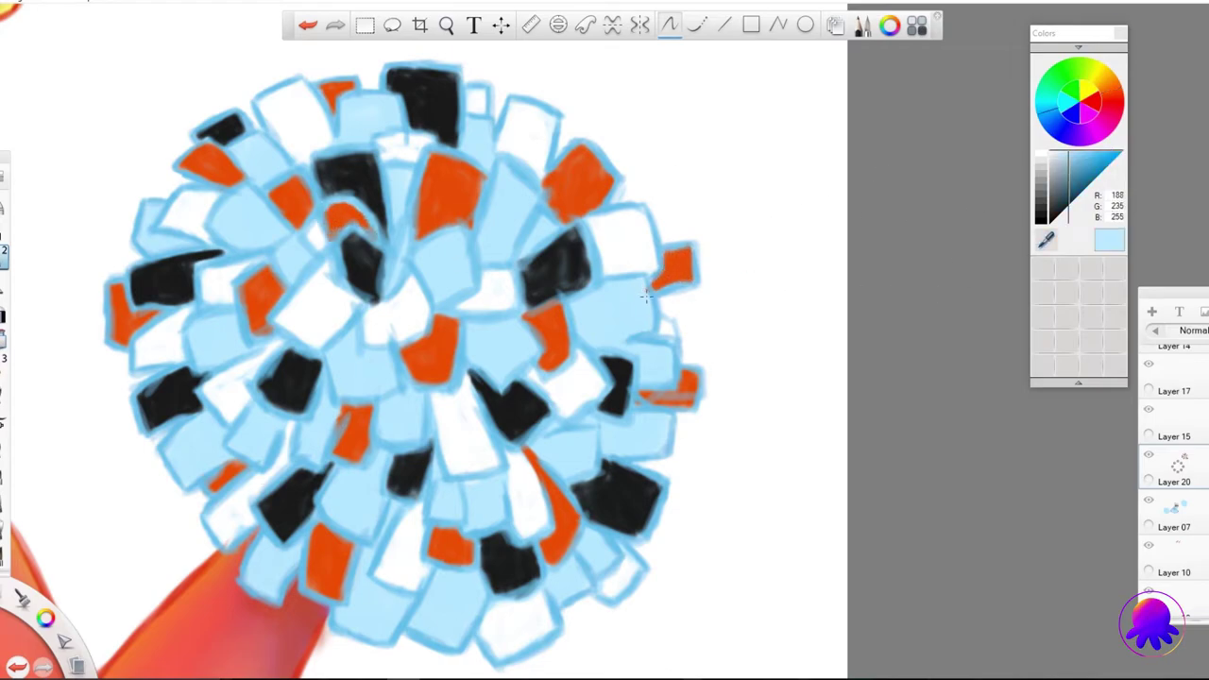
pyautogui.keyDown('alt'); pyautogui.click(645, 376); pyautogui.keyUp('alt')
pyautogui.moveTo(645, 376); pyautogui.dragTo(645, 368)
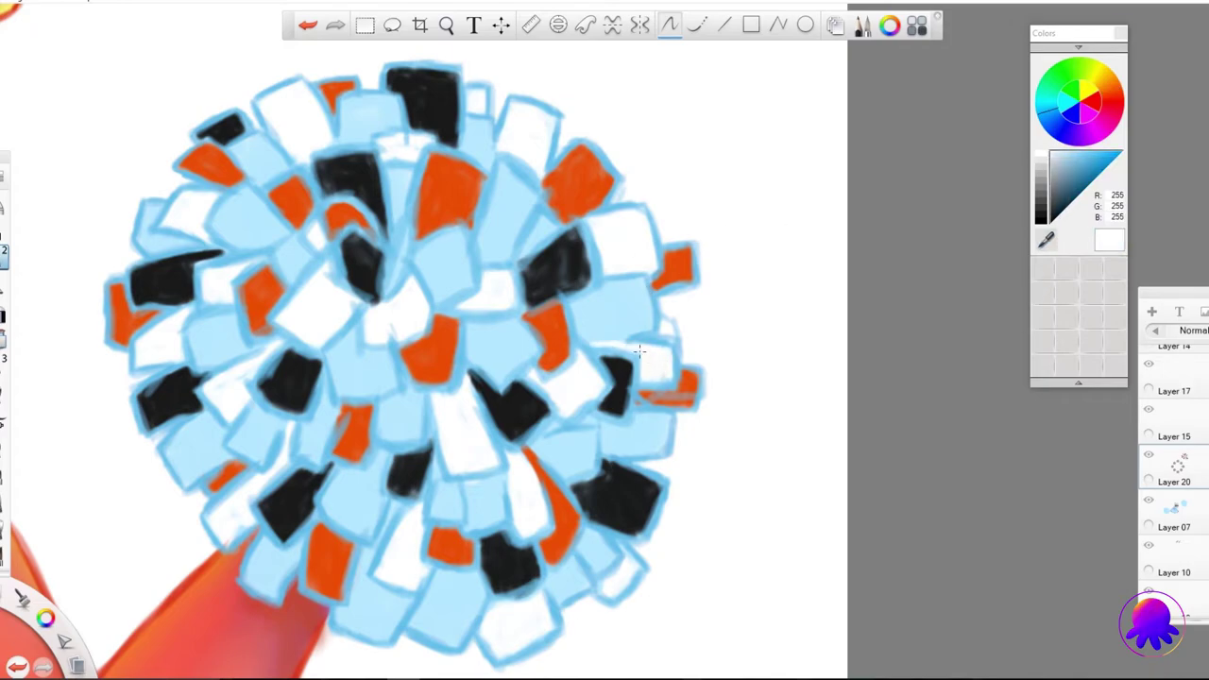
pyautogui.keyDown('alt'); pyautogui.click(387, 477); pyautogui.keyUp('alt')
pyautogui.moveTo(387, 477)
pyautogui.mouseDown()
pyautogui.moveTo(392, 604)
pyautogui.moveTo(378, 510)
pyautogui.moveTo(350, 614)
pyautogui.moveTo(363, 590)
pyautogui.moveTo(378, 628)
pyautogui.moveTo(342, 606)
pyautogui.mouseUp()
# Step: Paint dark red (184, 31, 0) shadows on the inner ends of the pompom's orange strips
pyautogui.keyDown('alt'); pyautogui.click(444, 189); pyautogui.keyUp('alt')
pyautogui.moveTo(420, 231)
pyautogui.mouseDown()
pyautogui.moveTo(467, 218)
pyautogui.moveTo(477, 194)
pyautogui.mouseUp()
pyautogui.moveTo(552, 212); pyautogui.dragTo(583, 215)
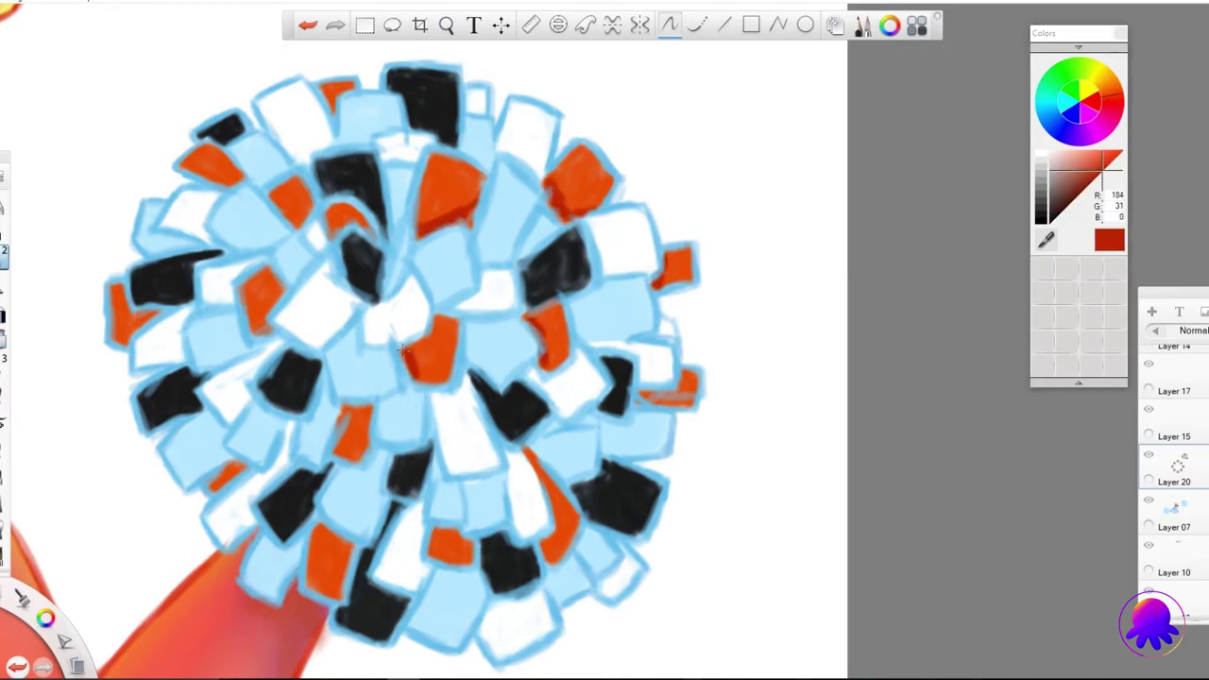
pyautogui.moveTo(412, 376); pyautogui.dragTo(426, 326)
pyautogui.moveTo(270, 255); pyautogui.dragTo(267, 319)
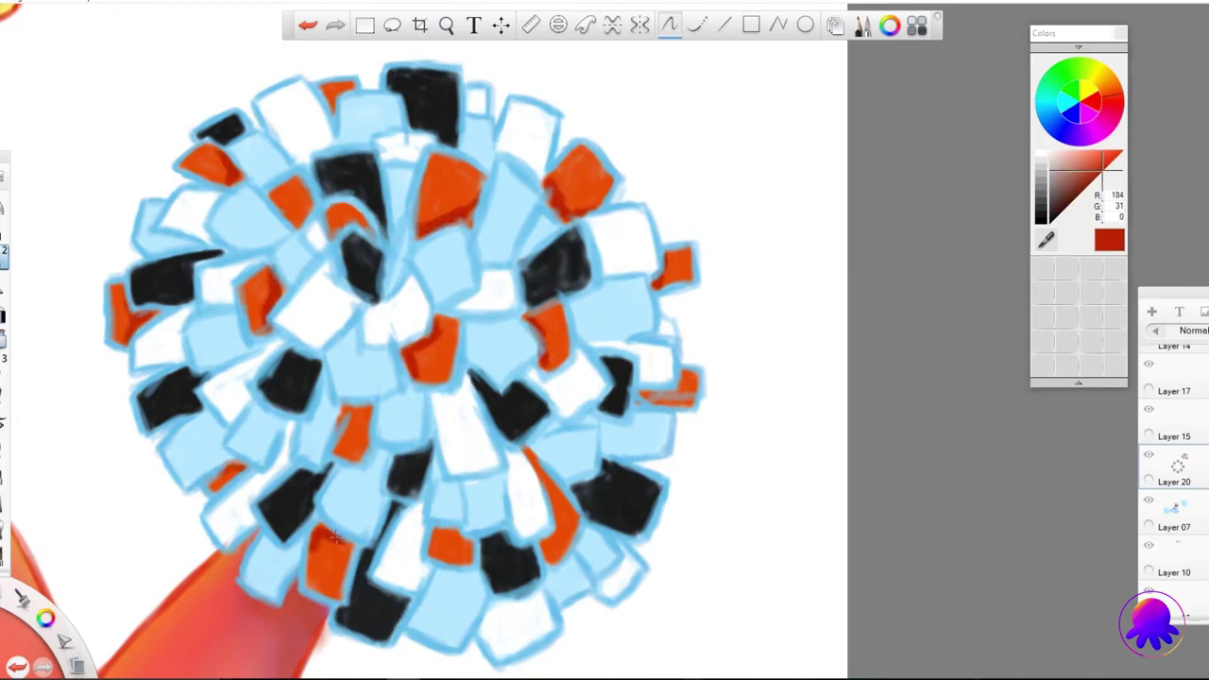
pyautogui.moveTo(538, 467); pyautogui.dragTo(560, 543)
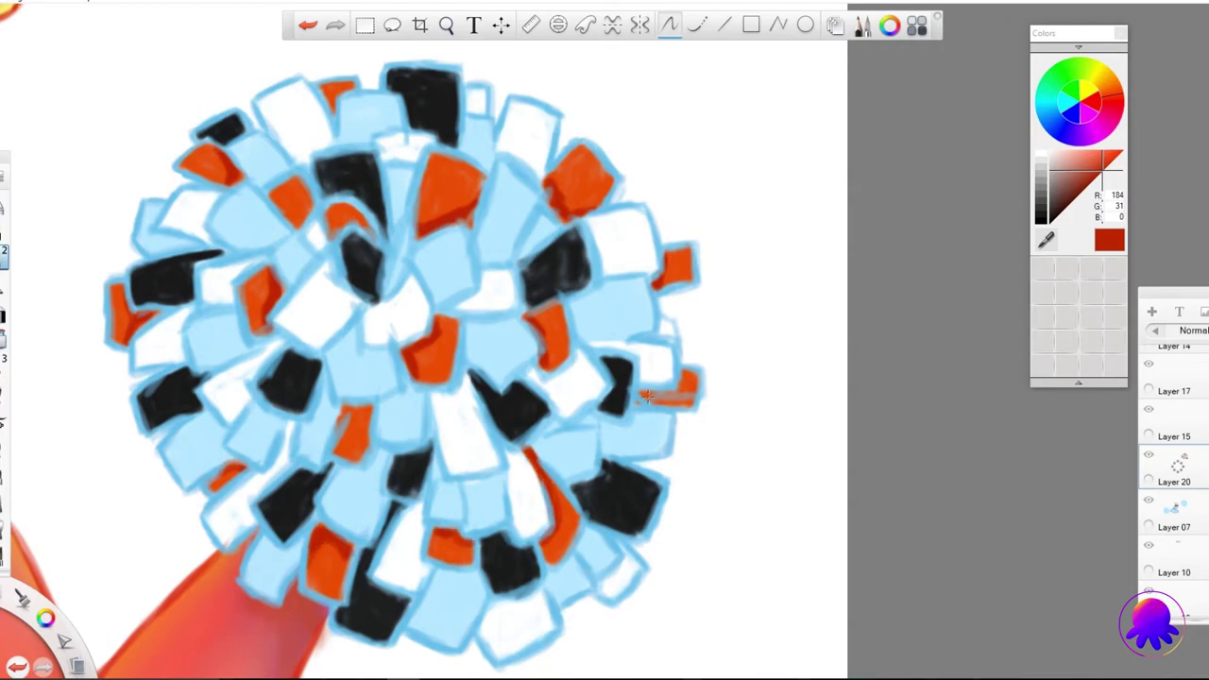
# Step: Paint light grey (204, 204, 204) shadows on the inner ends of the white strips in the pompom's upper half and centre
pyautogui.click(1056, 156)
pyautogui.moveTo(344, 284); pyautogui.dragTo(335, 312)
pyautogui.moveTo(326, 264); pyautogui.dragTo(340, 326)
pyautogui.moveTo(363, 307); pyautogui.dragTo(378, 326)
pyautogui.moveTo(373, 283); pyautogui.dragTo(406, 326)
pyautogui.moveTo(463, 307); pyautogui.dragTo(491, 274)
pyautogui.moveTo(593, 227); pyautogui.dragTo(612, 274)
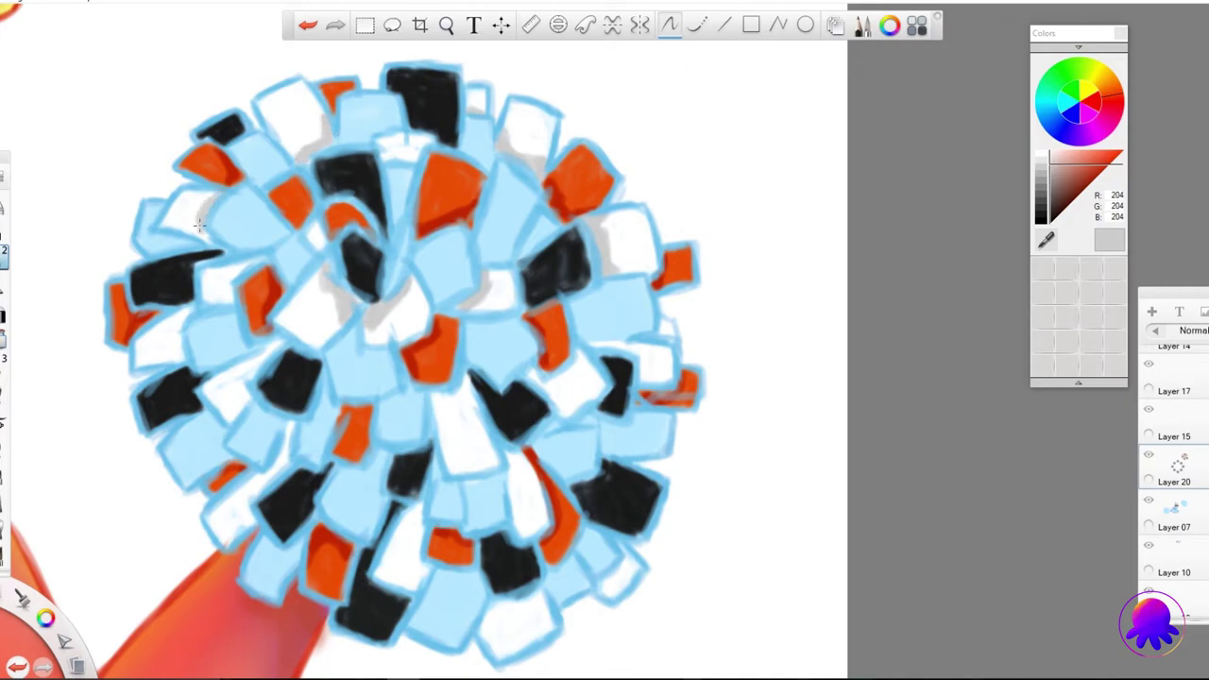
# Step: Shade the inner ends of the white strips along the pompom's near side, lower half and far edge with light grey
pyautogui.moveTo(188, 308); pyautogui.dragTo(176, 361)
pyautogui.moveTo(265, 359); pyautogui.dragTo(242, 406)
pyautogui.moveTo(283, 338); pyautogui.dragTo(245, 376)
pyautogui.moveTo(291, 423); pyautogui.dragTo(265, 477)
pyautogui.moveTo(407, 510); pyautogui.dragTo(422, 569)
pyautogui.moveTo(468, 380)
pyautogui.mouseDown()
pyautogui.moveTo(436, 423)
pyautogui.moveTo(440, 444)
pyautogui.mouseUp()
pyautogui.moveTo(528, 368)
pyautogui.mouseDown()
pyautogui.moveTo(573, 393)
pyautogui.moveTo(576, 382)
pyautogui.mouseUp()
pyautogui.moveTo(510, 449)
pyautogui.mouseDown()
pyautogui.moveTo(529, 502)
pyautogui.moveTo(538, 484)
pyautogui.mouseUp()
pyautogui.moveTo(540, 593); pyautogui.dragTo(480, 639)
pyautogui.moveTo(626, 548); pyautogui.dragTo(604, 584)
pyautogui.moveTo(648, 355)
pyautogui.mouseDown()
pyautogui.moveTo(636, 379)
pyautogui.moveTo(593, 381)
pyautogui.mouseUp()
pyautogui.moveTo(665, 322); pyautogui.dragTo(659, 335)
# Step: Add thin white (255, 255, 255) highlights along the outer edges of the pompom's black, orange and light blue strips
pyautogui.moveTo(1046, 197); pyautogui.dragTo(1044, 217)
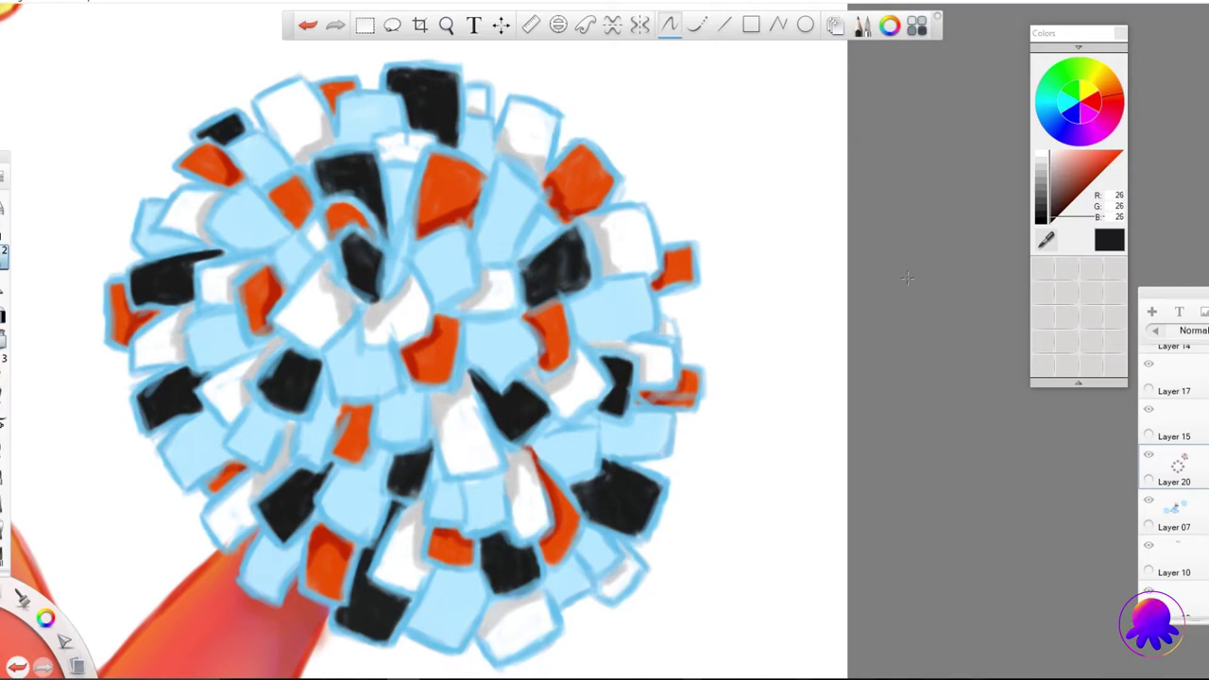
pyautogui.moveTo(1048, 160); pyautogui.dragTo(1048, 154)
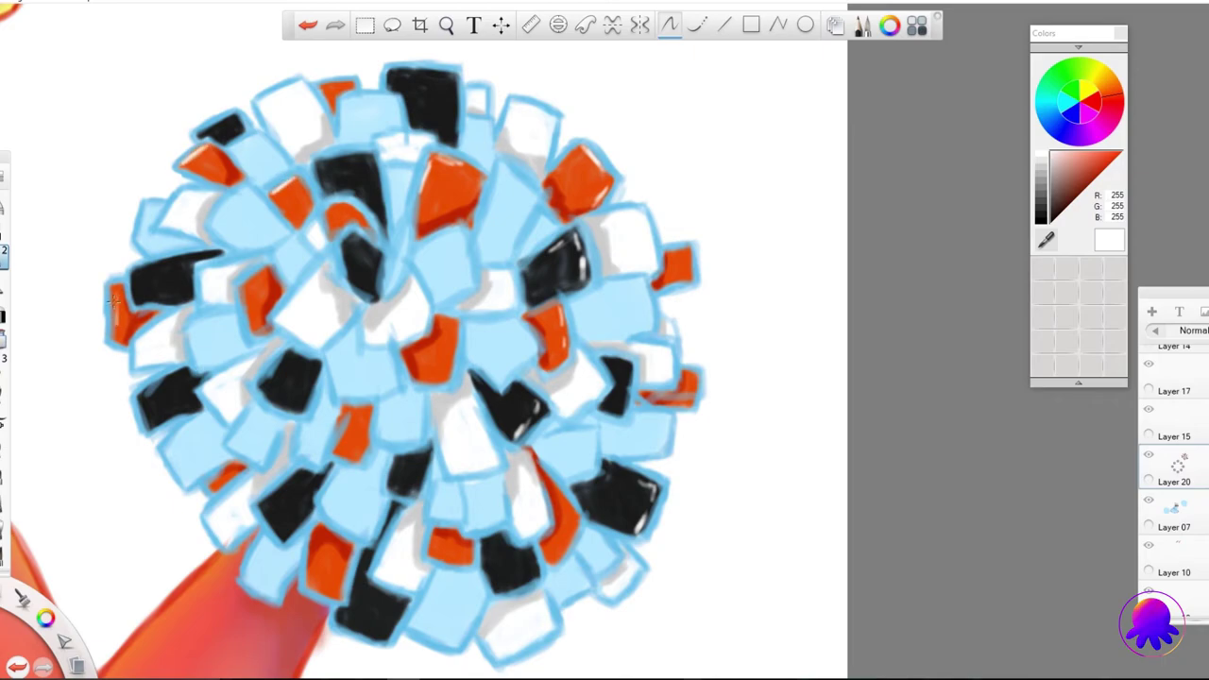
pyautogui.moveTo(350, 273); pyautogui.dragTo(353, 242)
pyautogui.moveTo(285, 390); pyautogui.dragTo(268, 400)
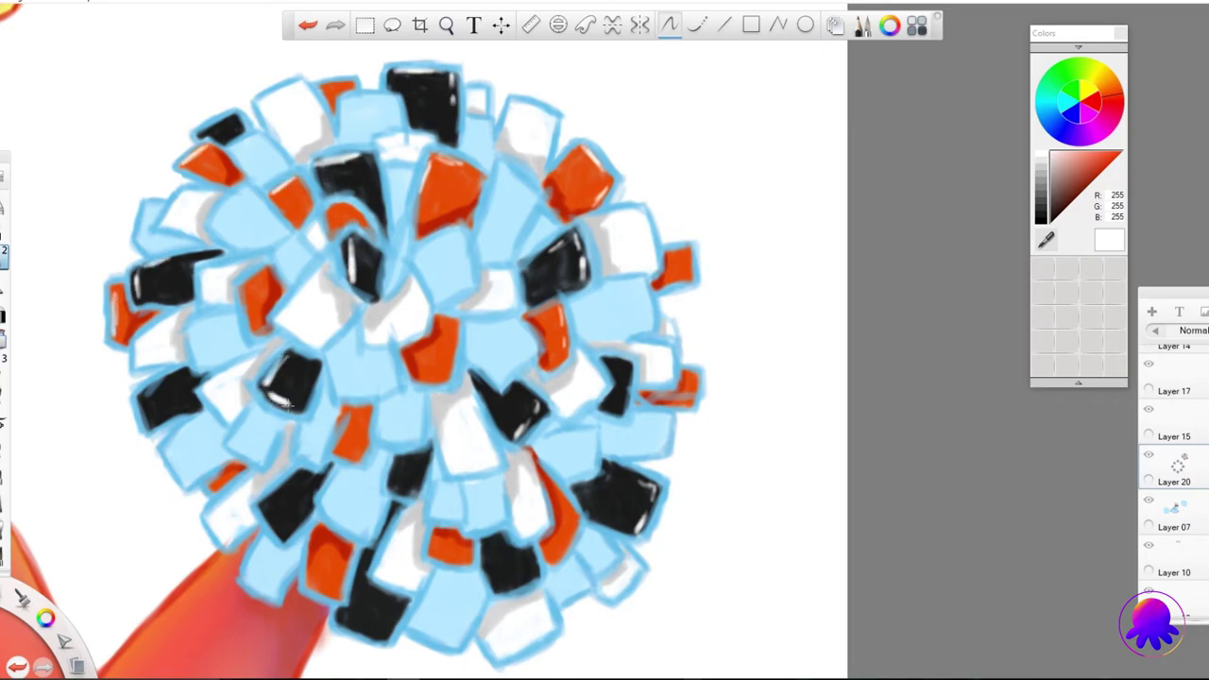
pyautogui.moveTo(418, 485); pyautogui.dragTo(394, 495)
pyautogui.moveTo(340, 616); pyautogui.dragTo(375, 639)
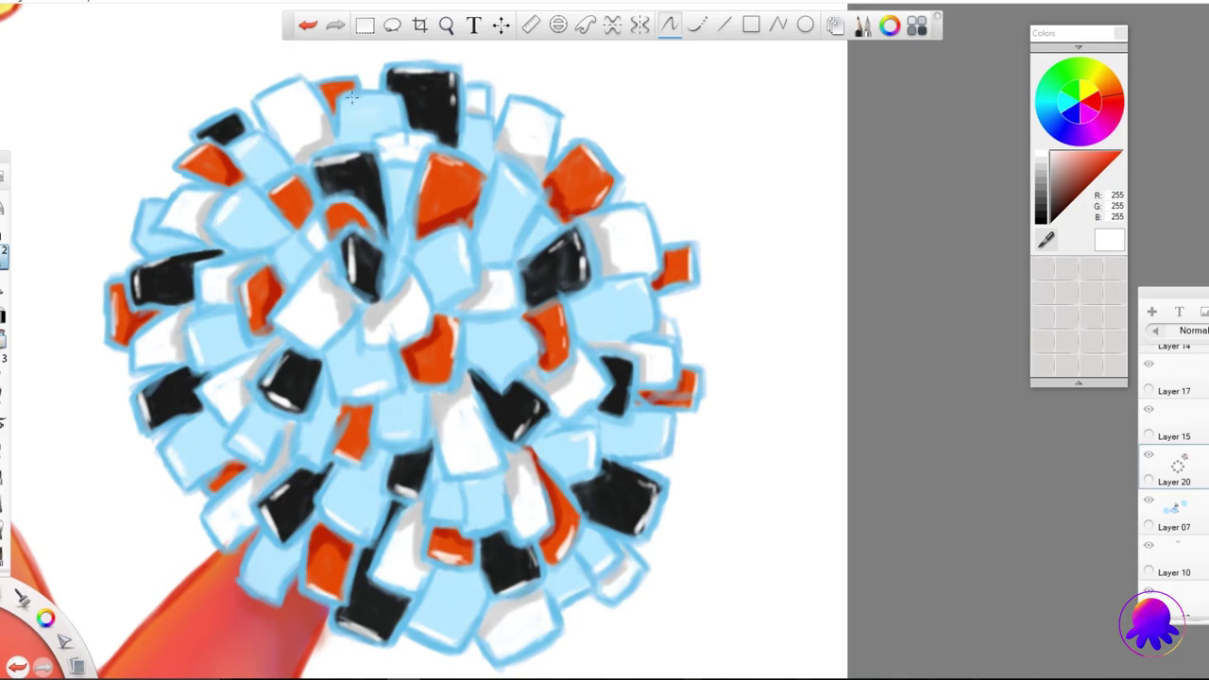
# Step: Sample a muted grey-blue (166, 200, 209) from the pompom as the brush colour for shading its light blue strips
pyautogui.scroll(-3, 138, 248)
pyautogui.scroll(3, 605, 340)
pyautogui.click(985, 148)
pyautogui.keyDown('alt'); pyautogui.click(460, 357); pyautogui.keyUp('alt')
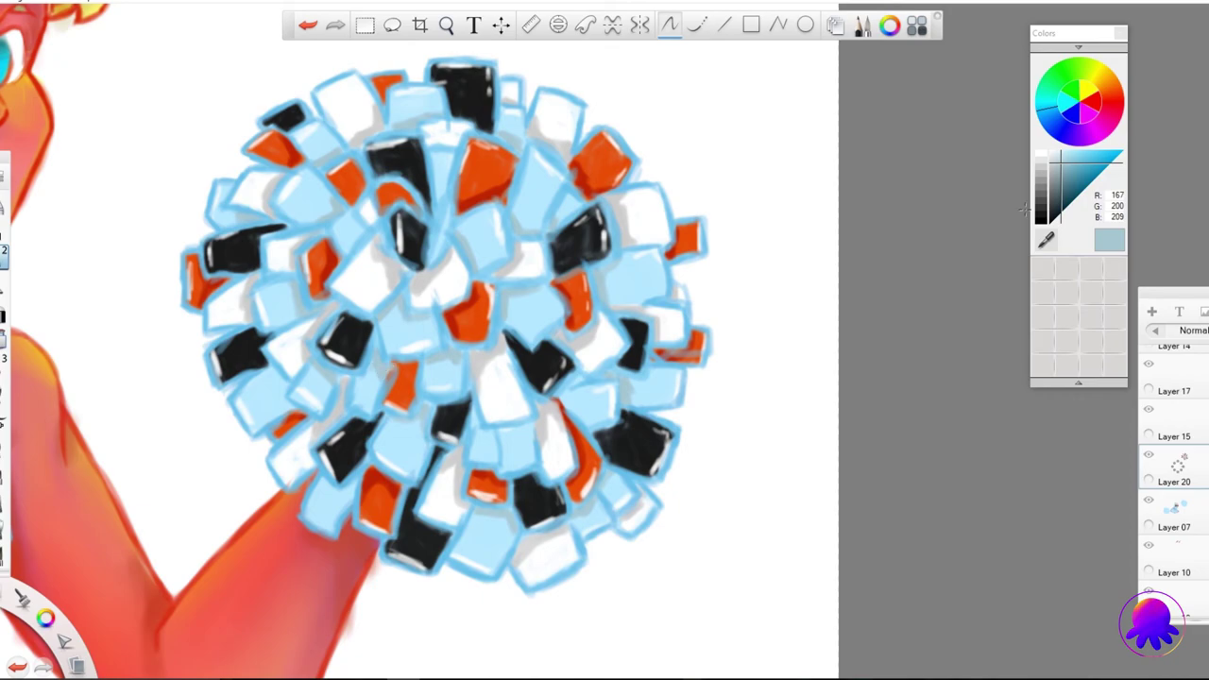
pyautogui.keyDown('alt'); pyautogui.click(392, 370); pyautogui.keyUp('alt')
pyautogui.keyDown('alt'); pyautogui.click(482, 433); pyautogui.keyUp('alt')
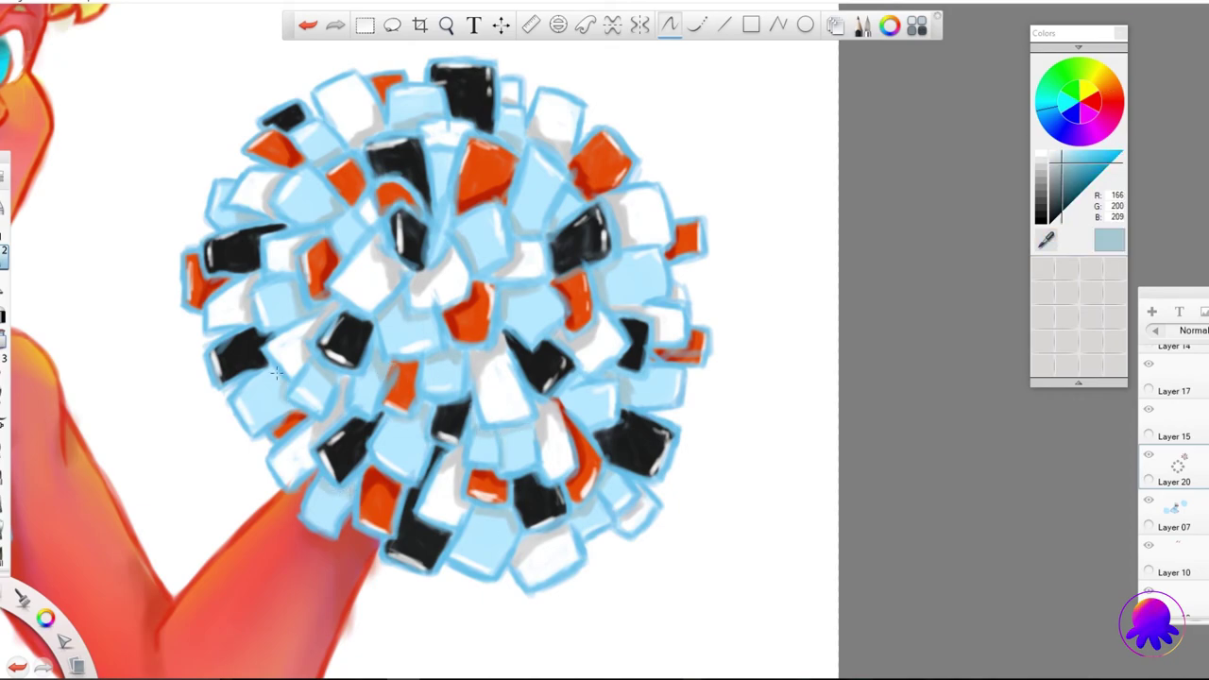